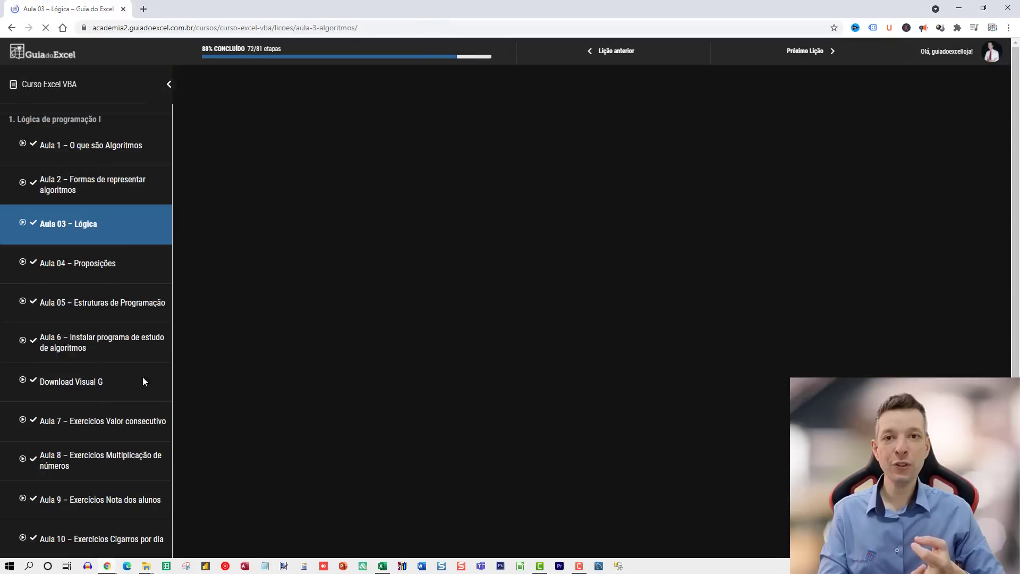
{"action": "scroll", "coordinate": [85, 420], "scroll_direction": "down", "scroll_amount": 10}
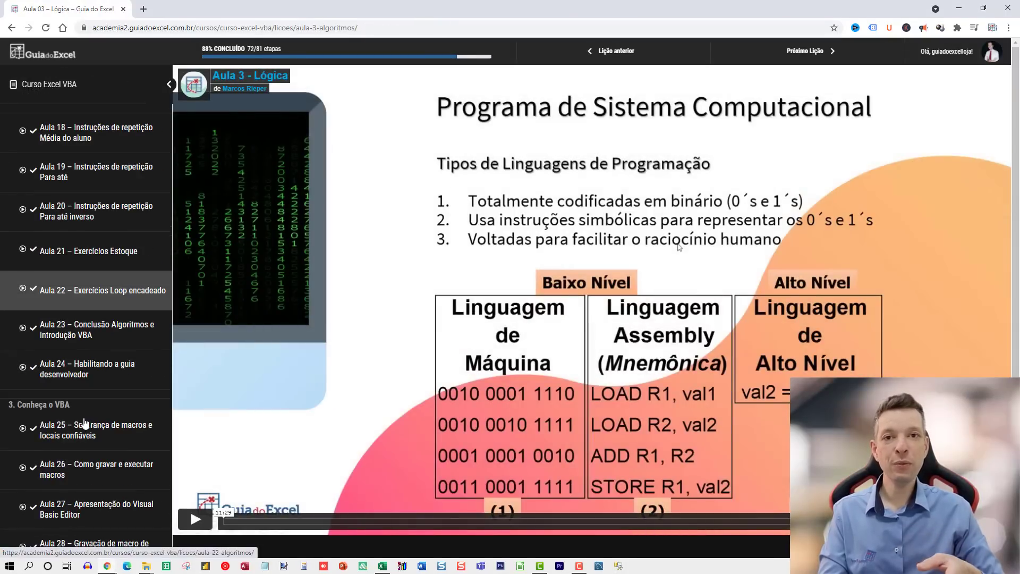
{"action": "scroll", "coordinate": [79, 425], "scroll_direction": "down", "scroll_amount": 10}
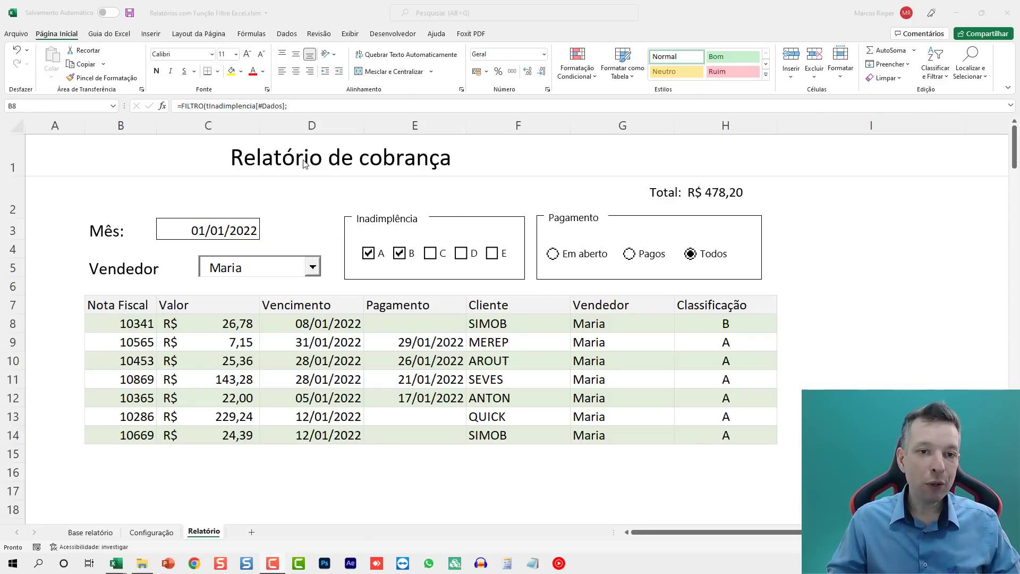
Include classes C, D and E in the Inadimplência filter of the collection report and look through the listed invoices
{"action": "left_click", "coordinate": [527, 359]}
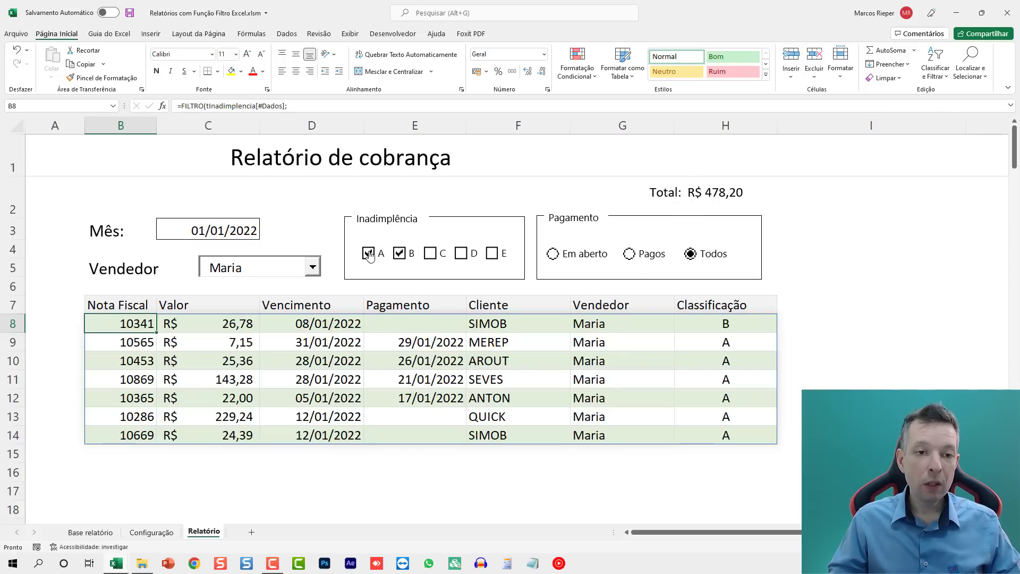
{"action": "left_click", "coordinate": [429, 253]}
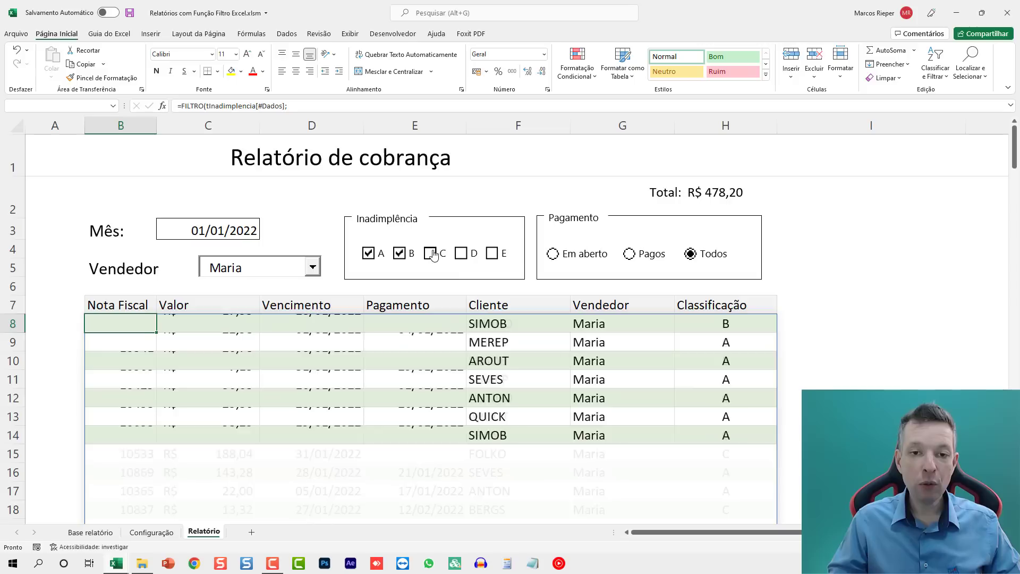
{"action": "left_click", "coordinate": [462, 254]}
{"action": "left_click", "coordinate": [492, 254]}
{"action": "scroll", "coordinate": [595, 356], "scroll_direction": "down", "scroll_amount": 5}
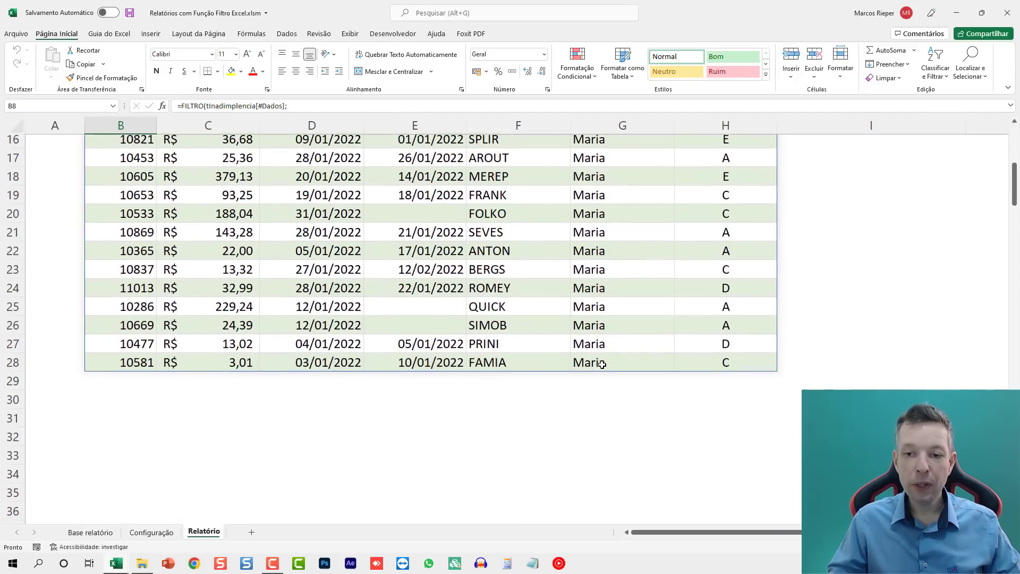
{"action": "scroll", "coordinate": [602, 365], "scroll_direction": "up", "scroll_amount": 5}
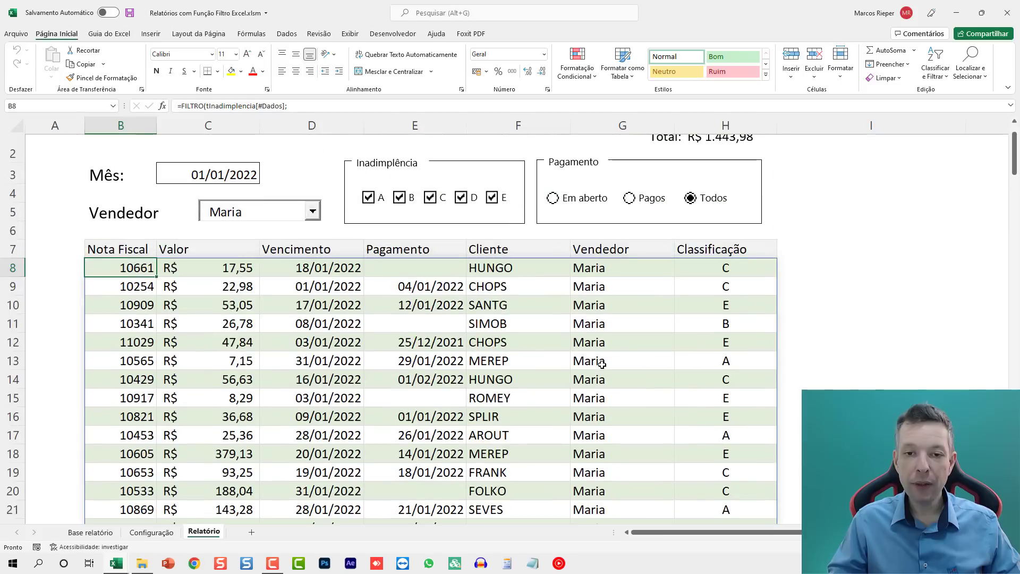
Try the Pagamento filter with Em aberto, Pagos and Todos in turn, ending on Em aberto
{"action": "left_click", "coordinate": [565, 201]}
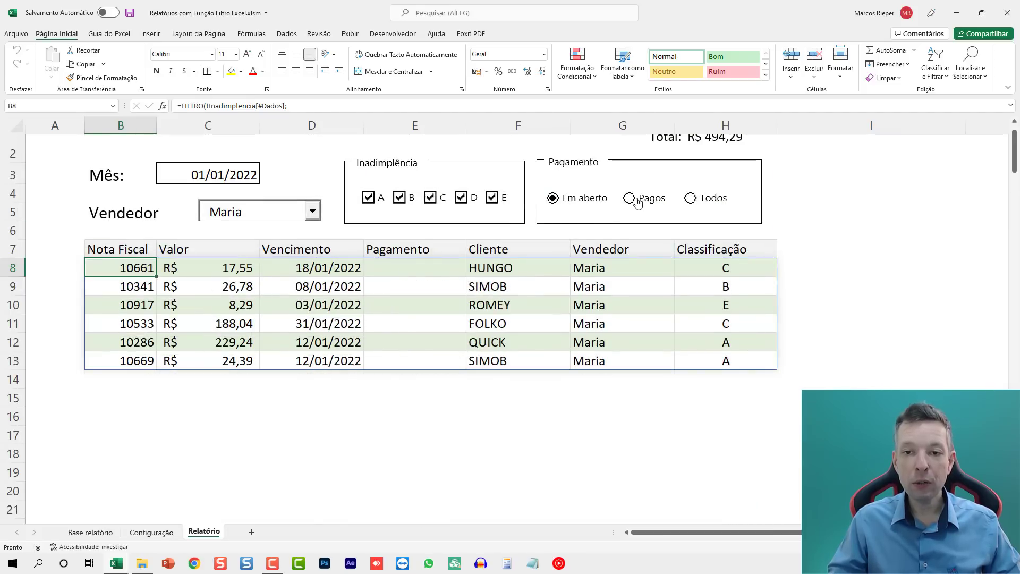
{"action": "left_click", "coordinate": [631, 199]}
{"action": "scroll", "coordinate": [704, 212], "scroll_direction": "up", "scroll_amount": 1}
{"action": "left_click", "coordinate": [703, 252]}
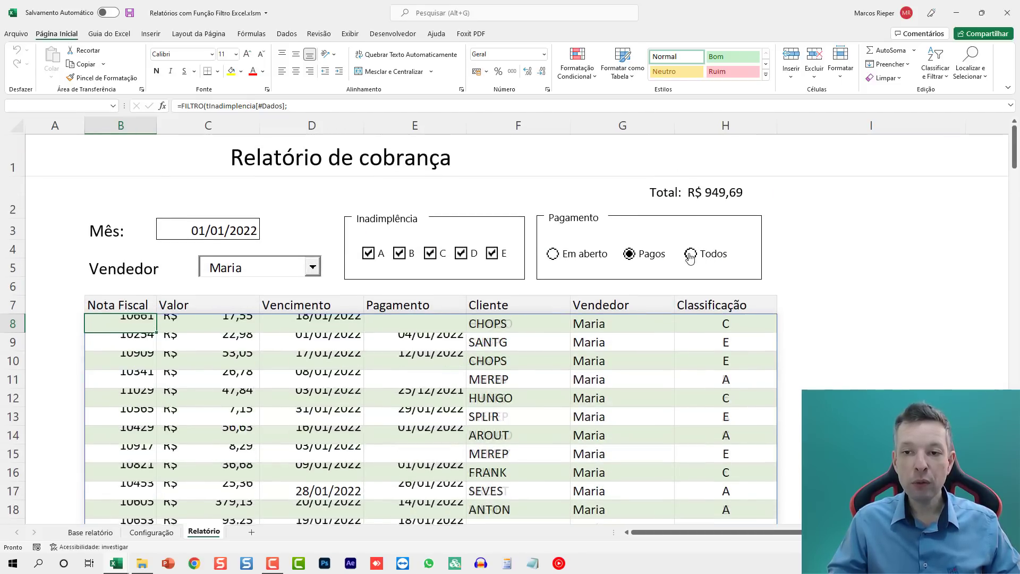
{"action": "left_click", "coordinate": [645, 255]}
{"action": "left_click", "coordinate": [582, 258]}
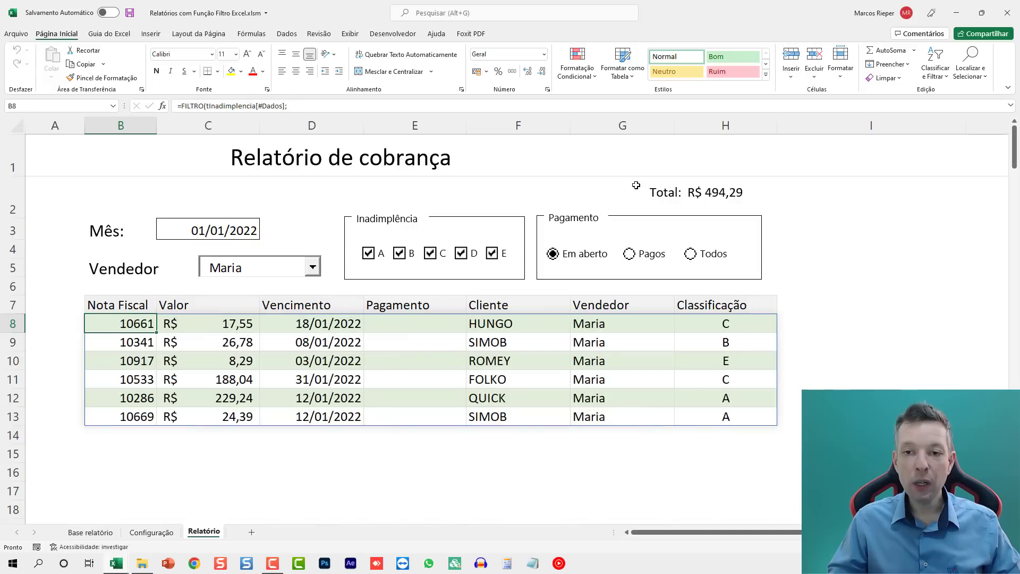
Filter the report by two other salespeople in turn and set the Pagamento filter to Todos
{"action": "left_click", "coordinate": [313, 268]}
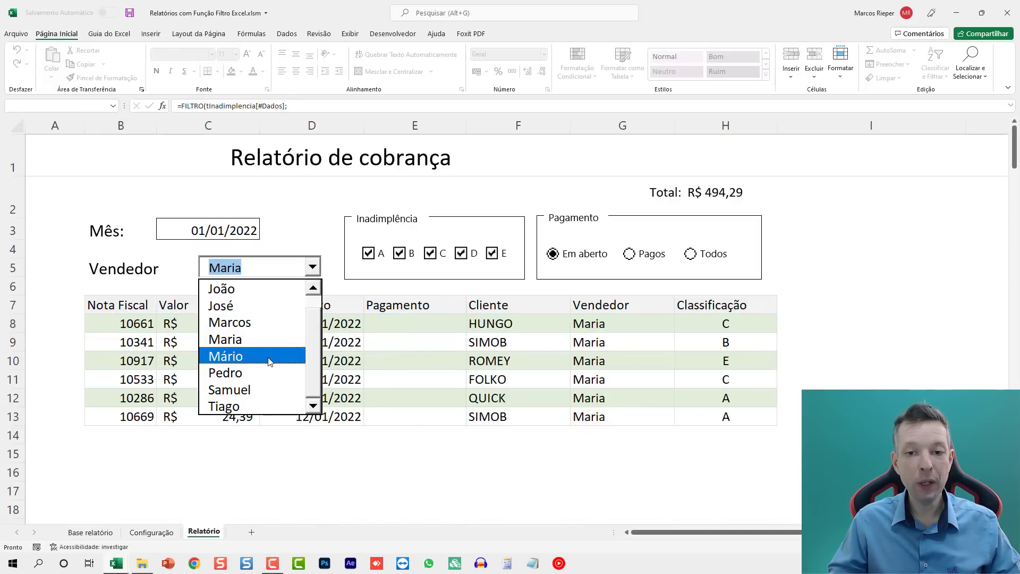
{"action": "left_click", "coordinate": [270, 361]}
{"action": "left_click", "coordinate": [312, 267]}
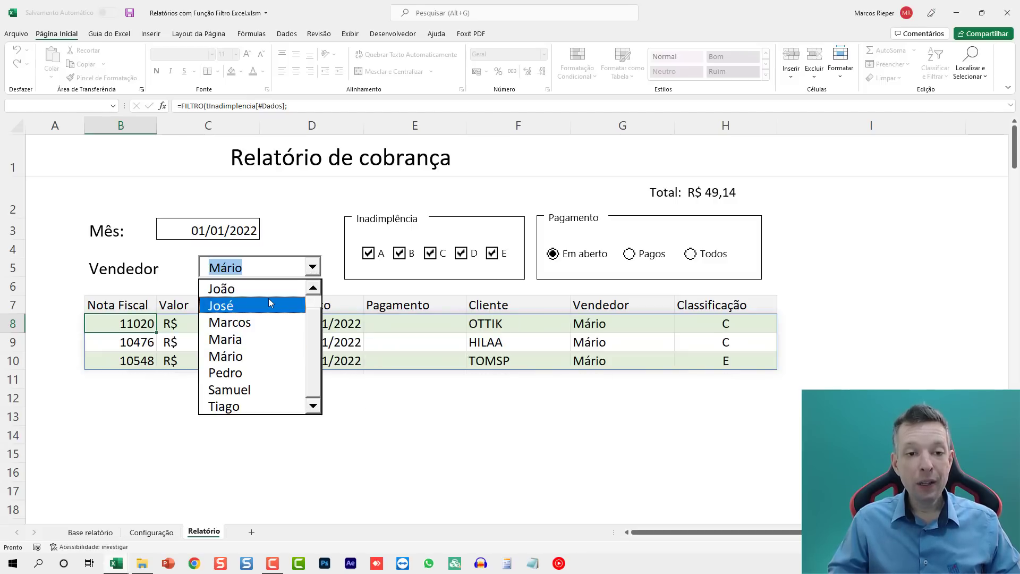
{"action": "left_click", "coordinate": [269, 303]}
{"action": "left_click", "coordinate": [700, 254]}
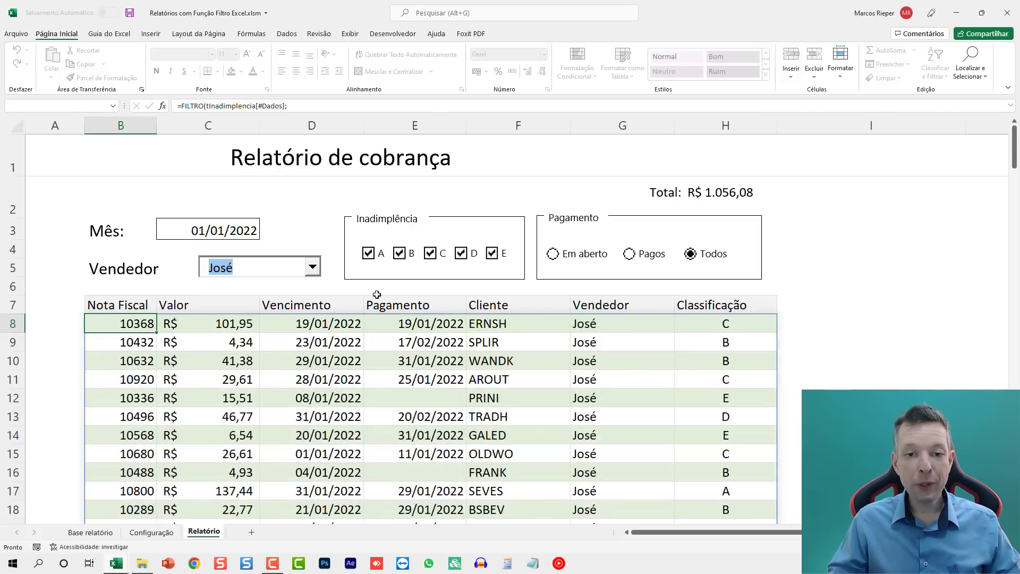
Set the report month in C3 to 01/02/2022, check the due dates, and change the month to 1/3
{"action": "left_click", "coordinate": [190, 223]}
{"action": "type", "text": "1/02"}
{"action": "key", "text": "Return"}
{"action": "left_click_drag", "start_coordinate": [308, 325], "coordinate": [310, 455]}
{"action": "left_click", "coordinate": [227, 234]}
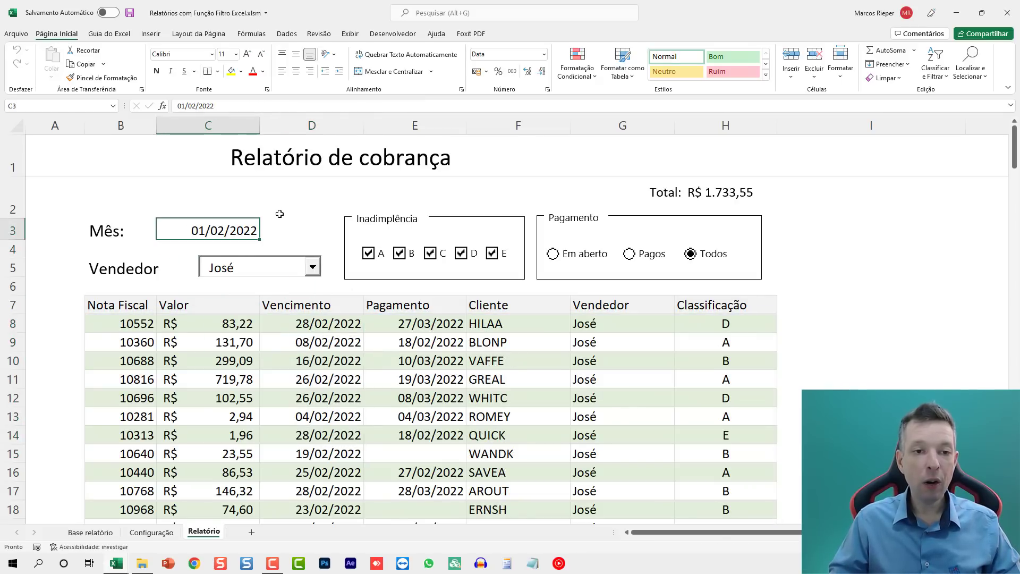
{"action": "type", "text": "1/3"}
{"action": "key", "text": "Return"}
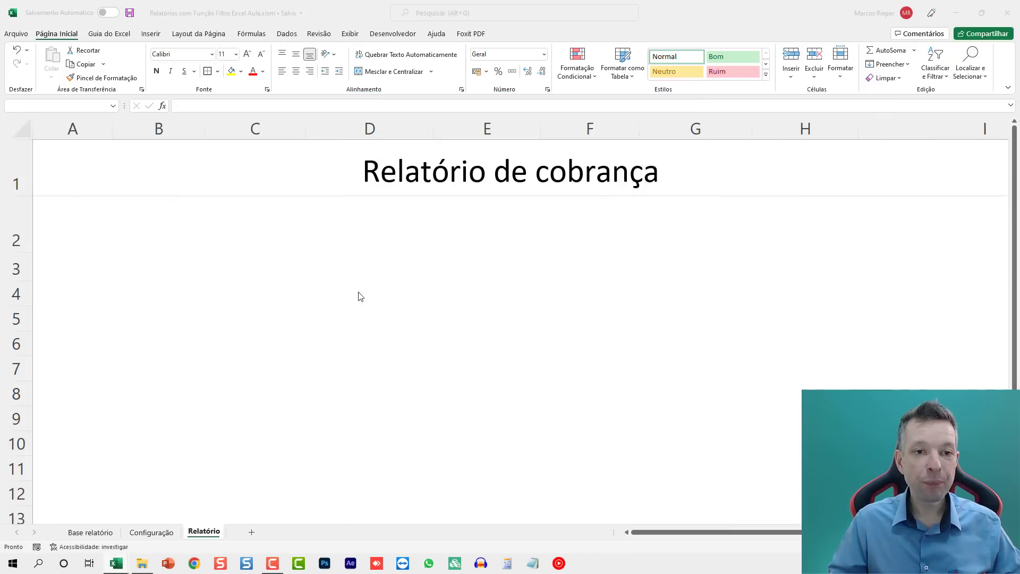
Go to the Base relatório sheet of the lesson workbook and check the name of its data table
{"action": "left_click", "coordinate": [173, 214]}
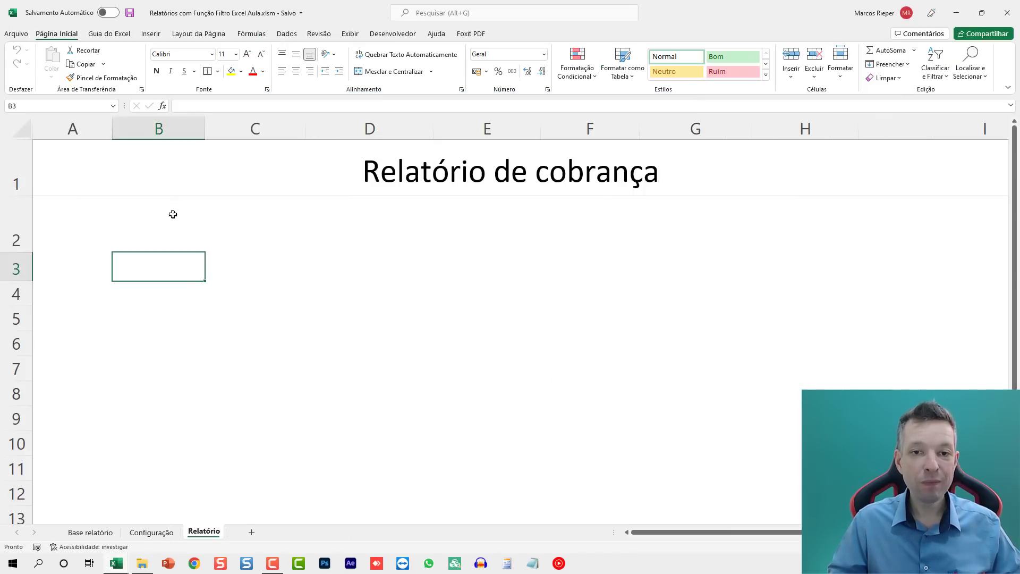
{"action": "left_click", "coordinate": [89, 532]}
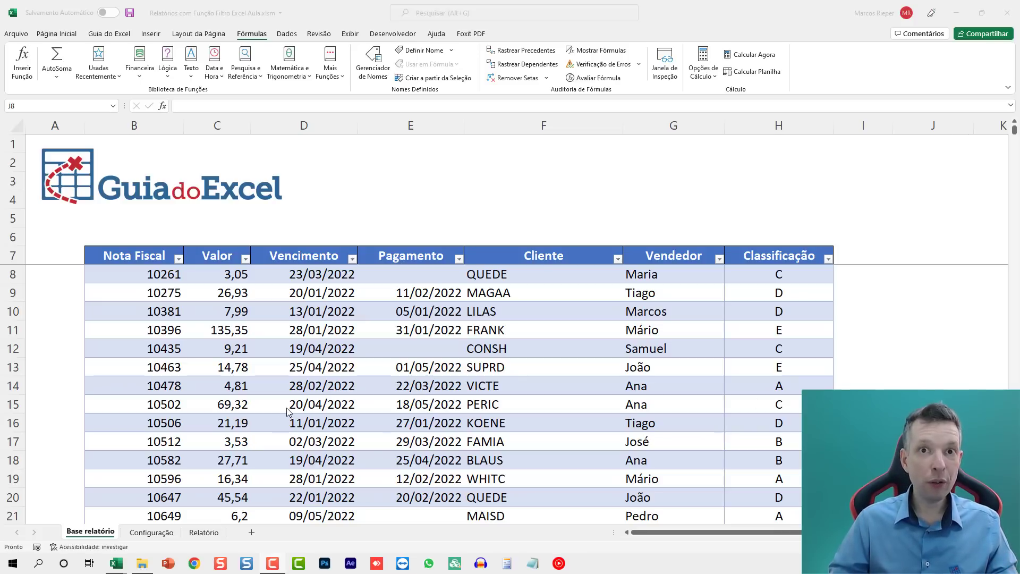
{"action": "left_click", "coordinate": [321, 274]}
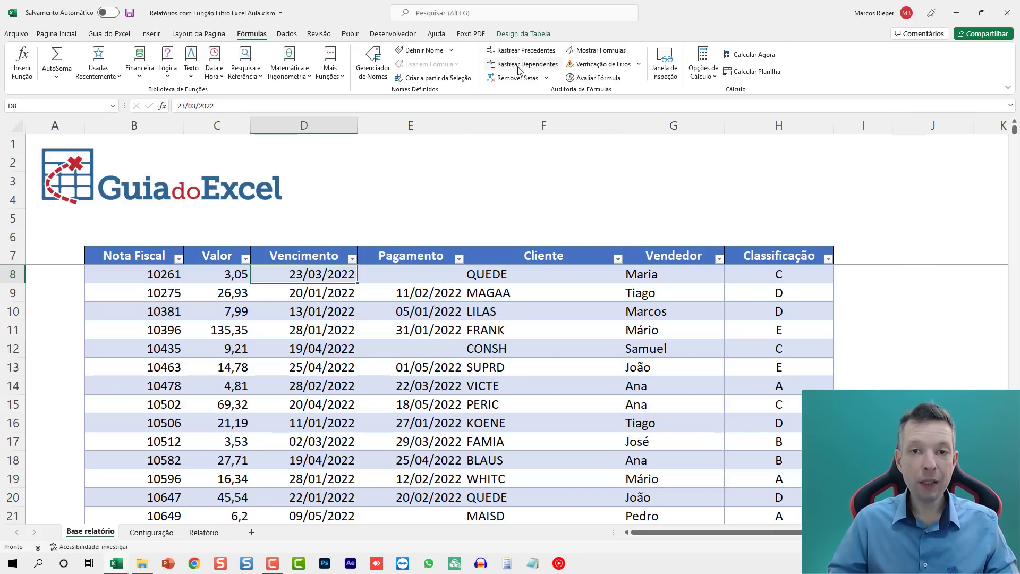
{"action": "left_click", "coordinate": [523, 33]}
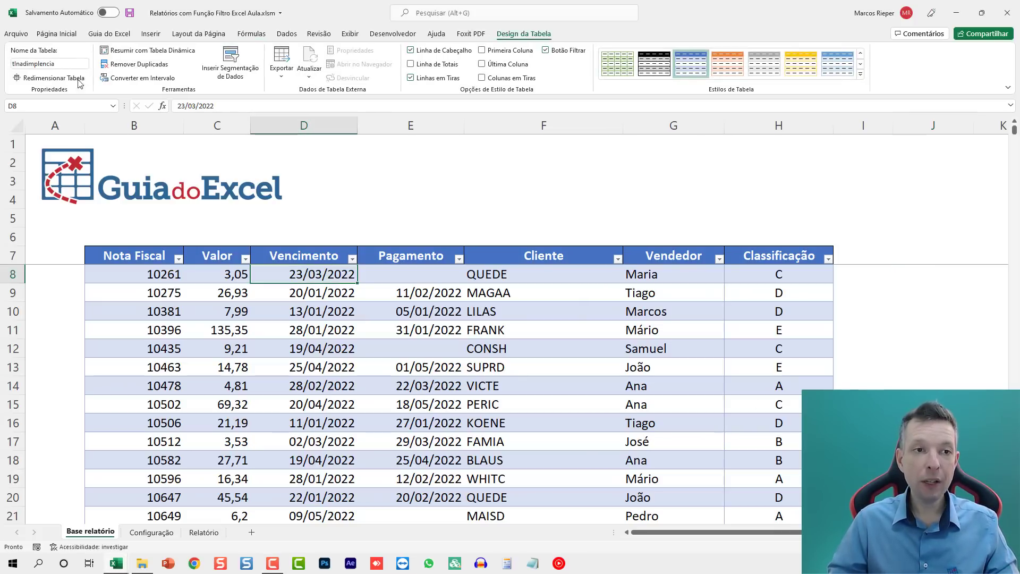
Examine the source table's columns from Nota Fiscal to Classificação, and the layouts of the Configuração and Relatório sheets
{"action": "left_click", "coordinate": [165, 274]}
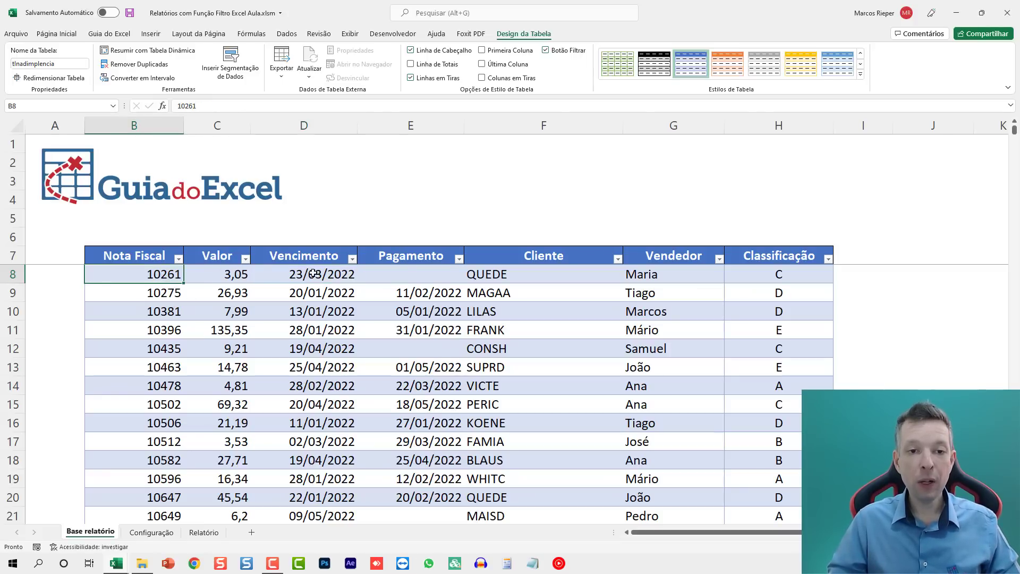
{"action": "left_click_drag", "start_coordinate": [432, 291], "coordinate": [433, 387]}
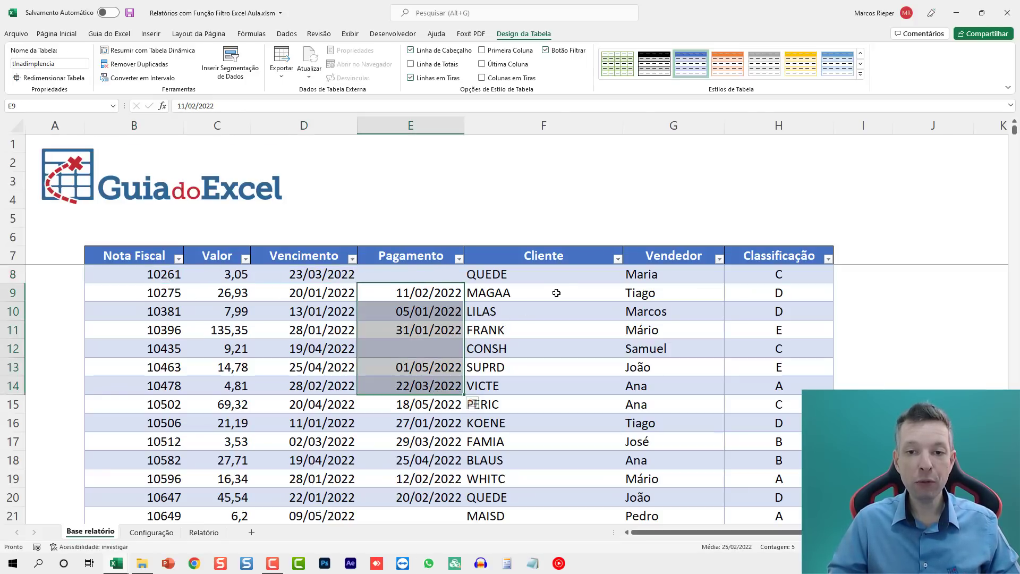
{"action": "left_click_drag", "start_coordinate": [560, 270], "coordinate": [563, 385]}
{"action": "left_click_drag", "start_coordinate": [680, 272], "coordinate": [688, 385]}
{"action": "left_click_drag", "start_coordinate": [780, 274], "coordinate": [781, 372]}
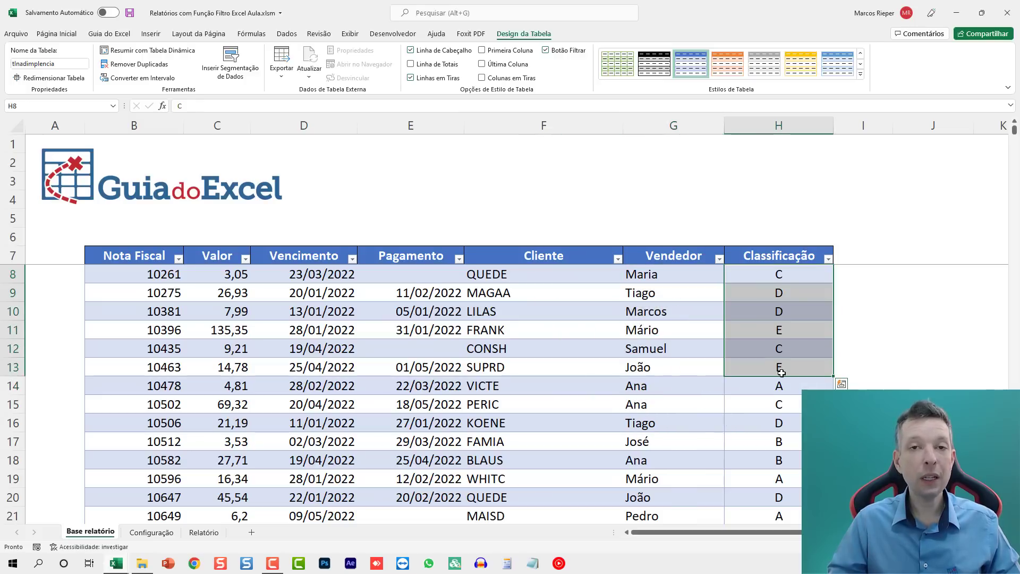
{"action": "scroll", "coordinate": [587, 386], "scroll_direction": "down", "scroll_amount": 6}
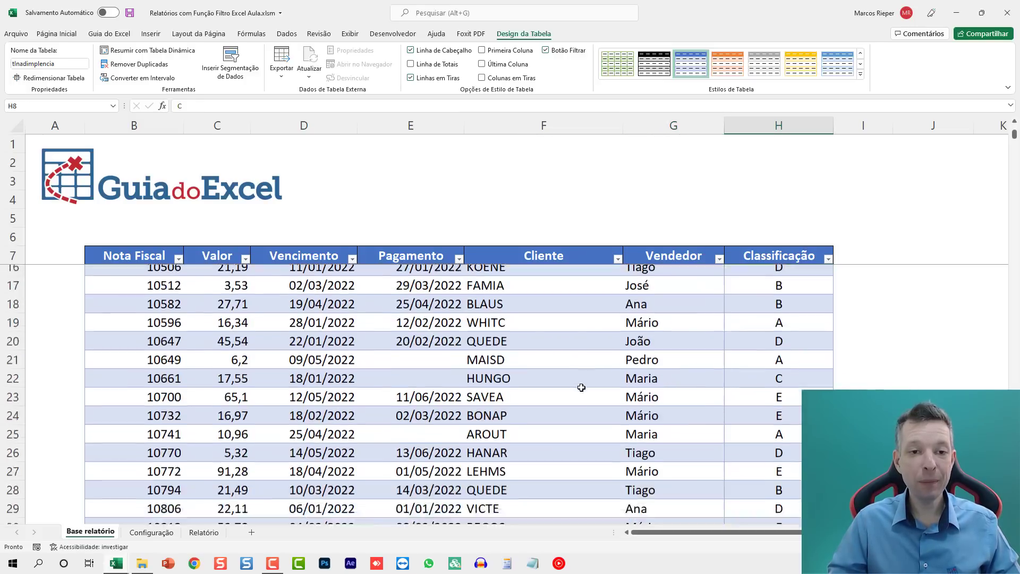
{"action": "scroll", "coordinate": [585, 388], "scroll_direction": "up", "scroll_amount": 6}
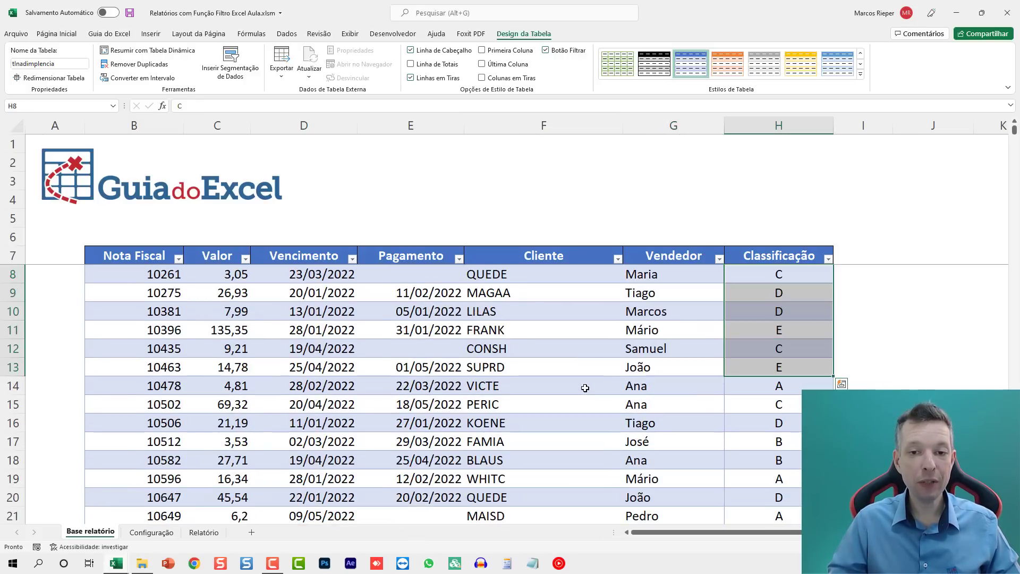
{"action": "left_click", "coordinate": [150, 533]}
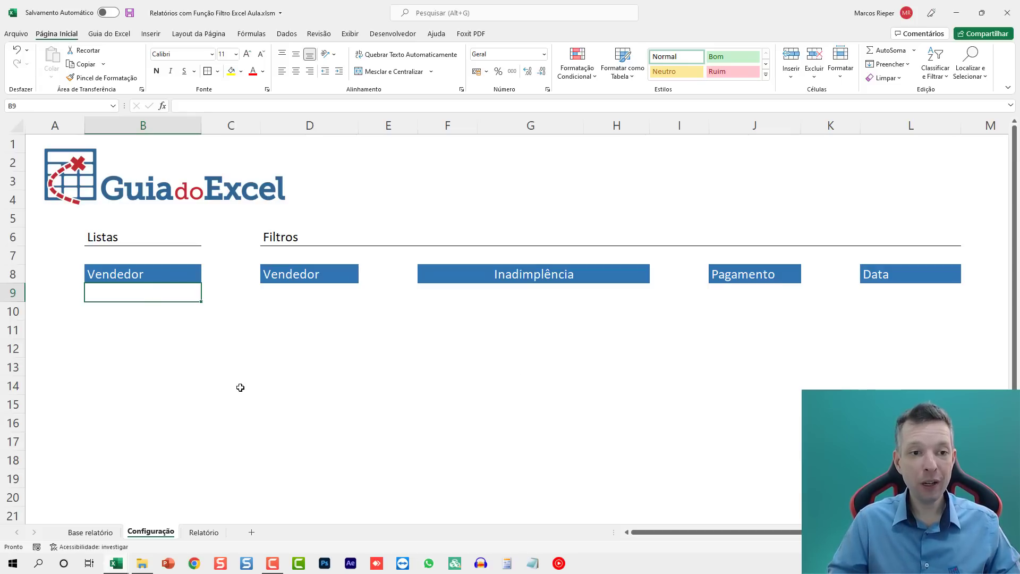
{"action": "left_click", "coordinate": [203, 532]}
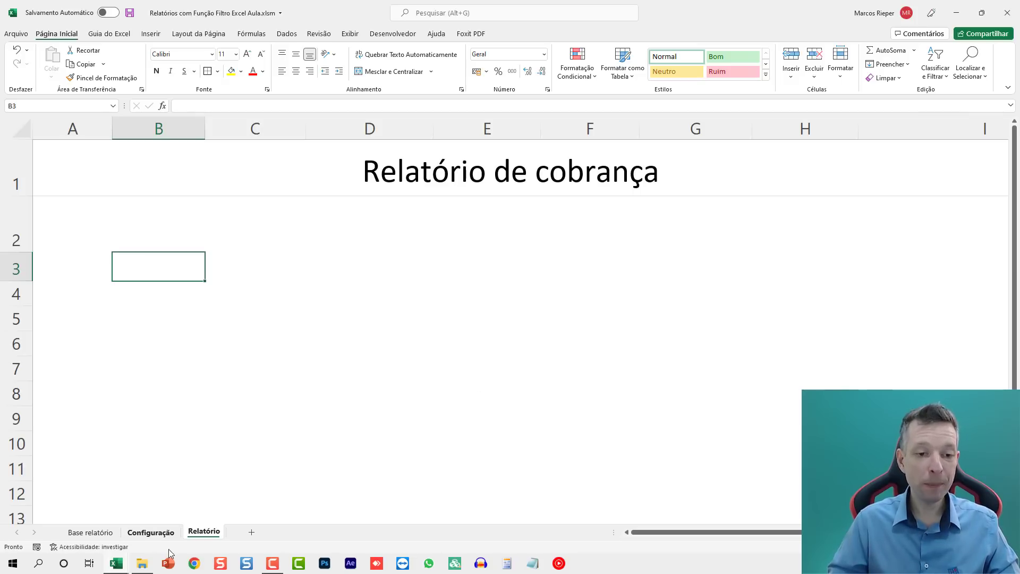
Enter =ÚNICO(tInadimplencia[Vendedor]) in B9 of the Configuração sheet to list the distinct salespeople
{"action": "left_click", "coordinate": [154, 534]}
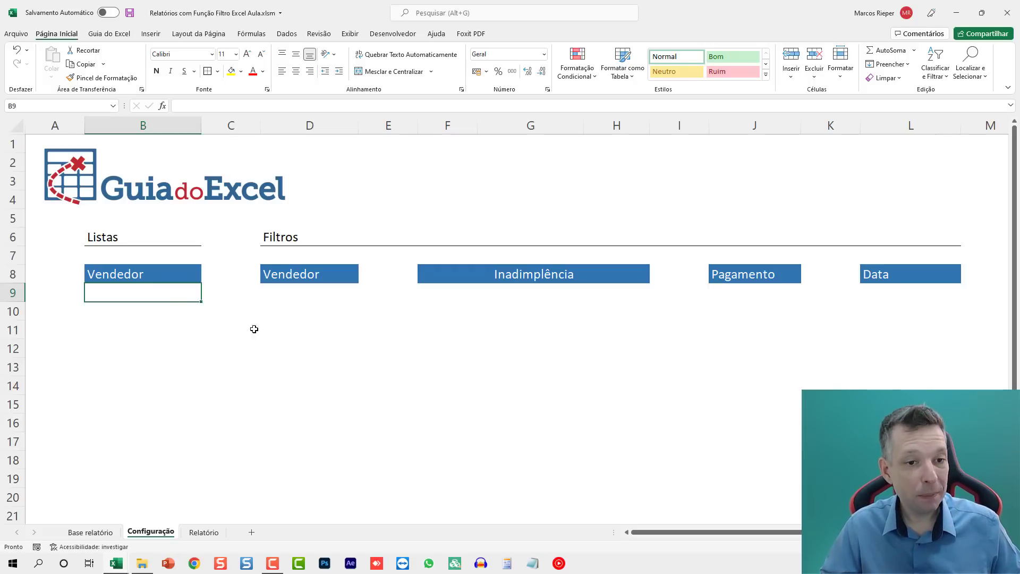
{"action": "type", "text": "=ÚNICO"}
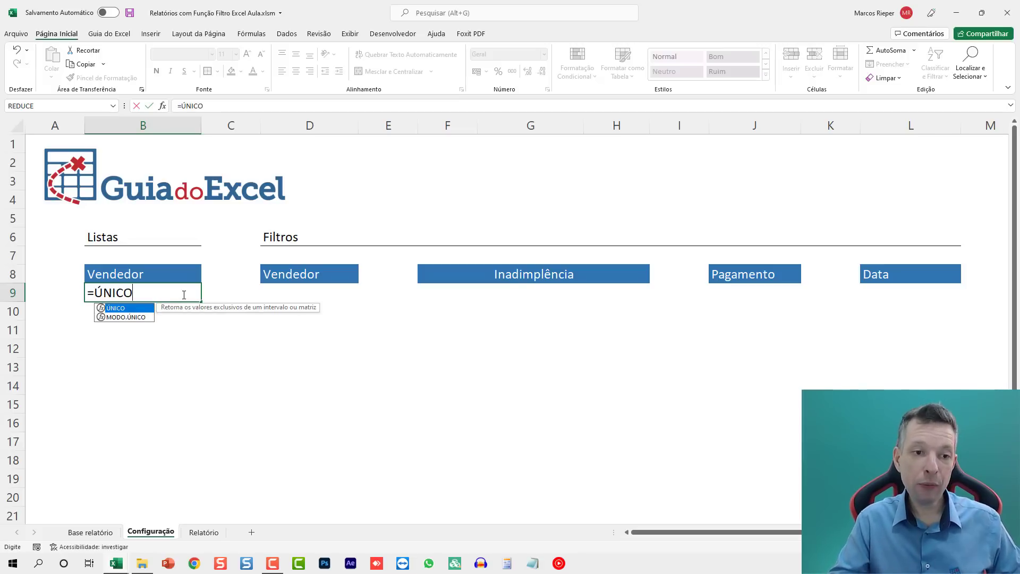
{"action": "type", "text": "("}
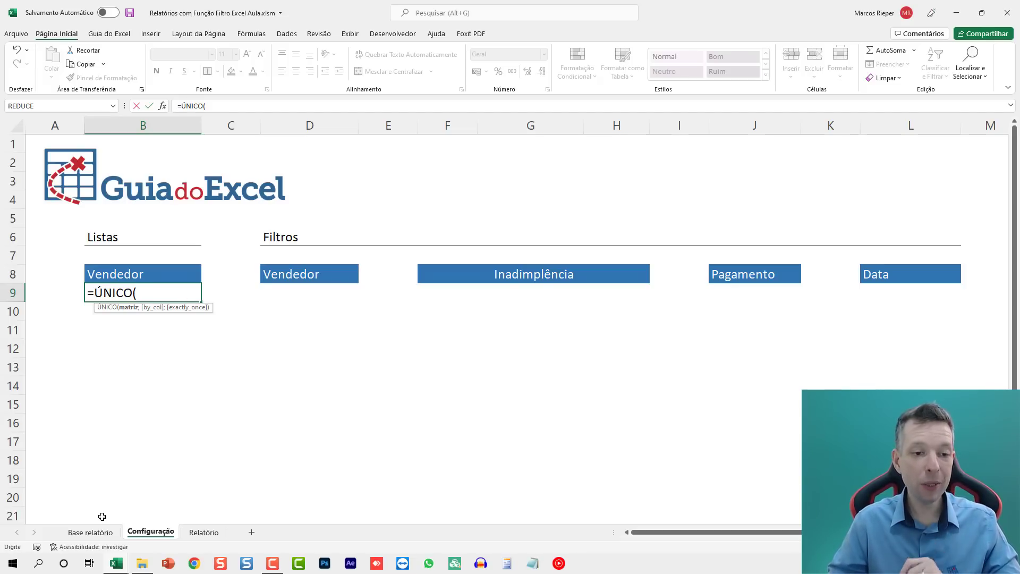
{"action": "left_click", "coordinate": [90, 532]}
{"action": "left_click", "coordinate": [688, 318]}
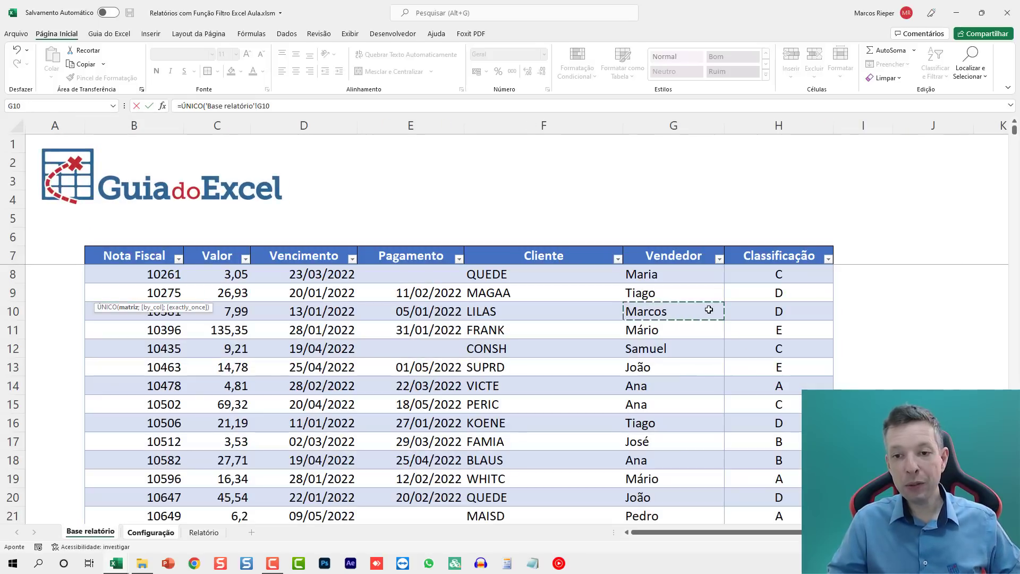
{"action": "key", "text": "Up"}
{"action": "key", "text": "Up"}
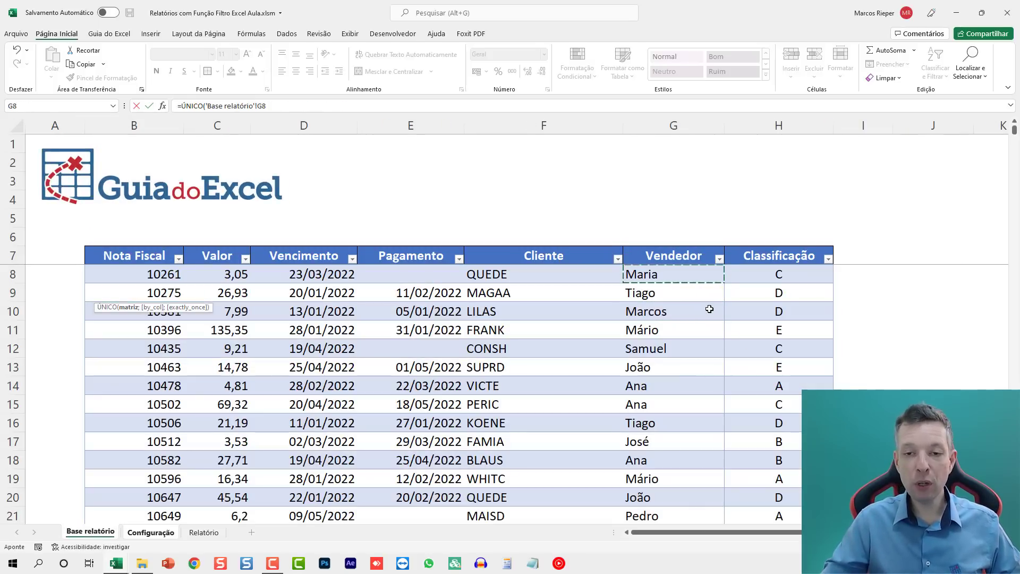
{"action": "key", "text": "ctrl+shift+Down"}
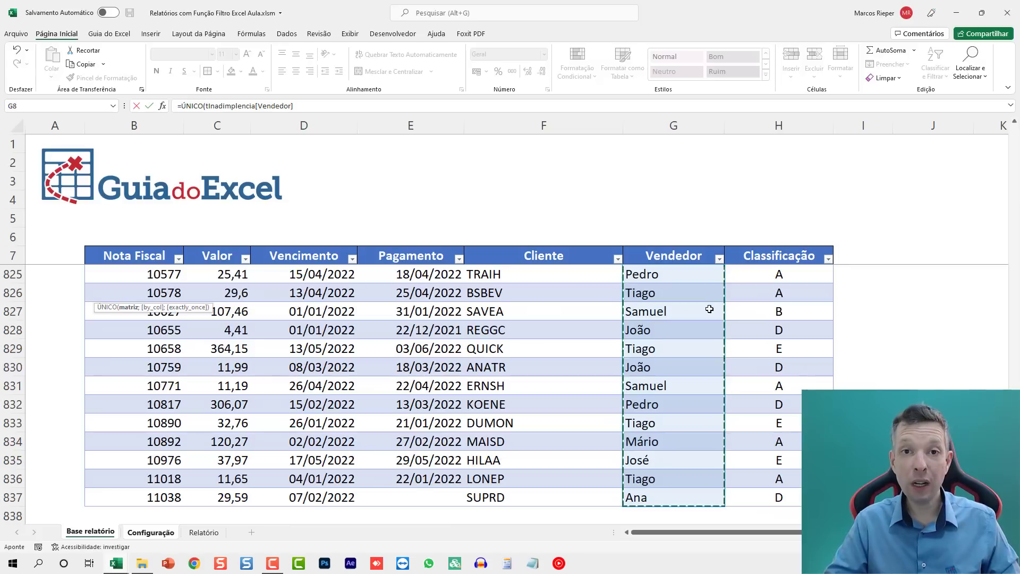
{"action": "type", "text": ")"}
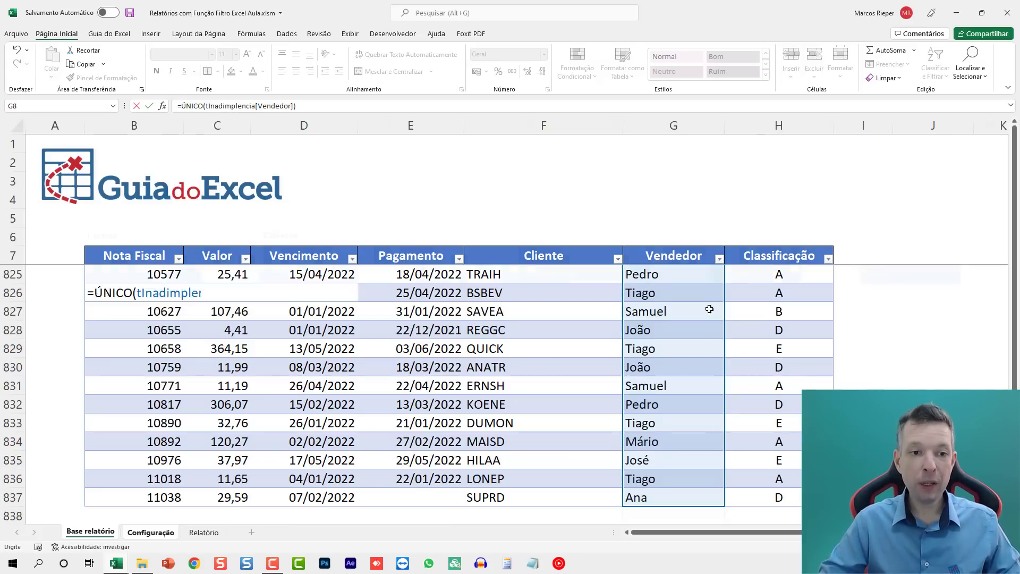
{"action": "key", "text": "Return"}
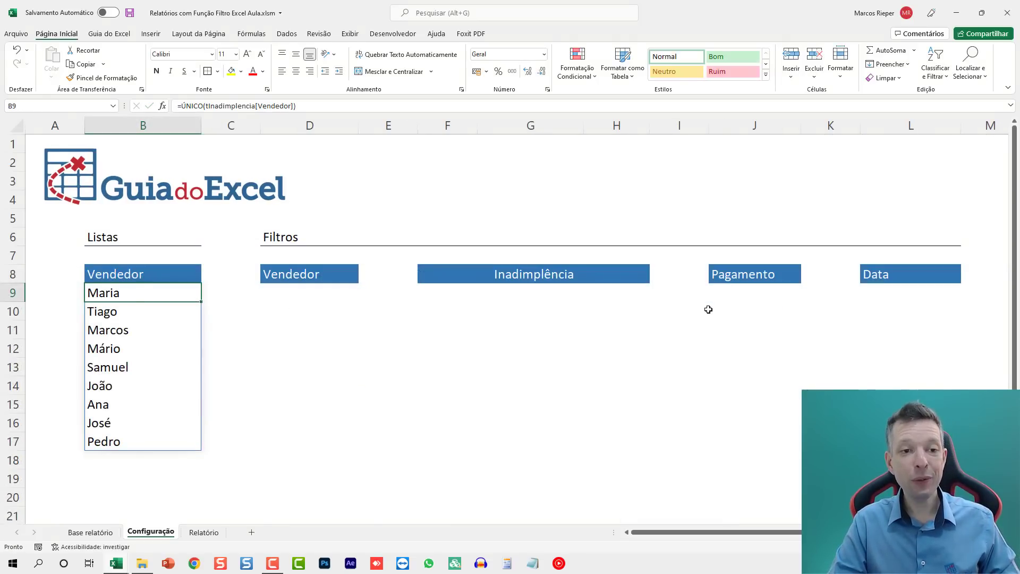
Wrap the ÚNICO formula in B9 in the CLASSIFICAR function to sort the salesperson list
{"action": "key", "text": "F2"}
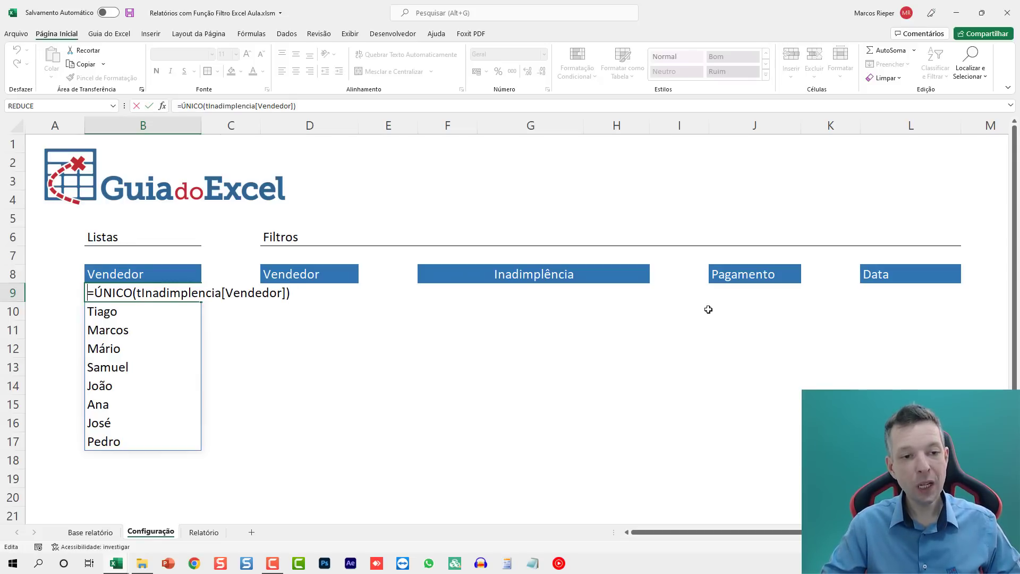
{"action": "type", "text": "CLASS"}
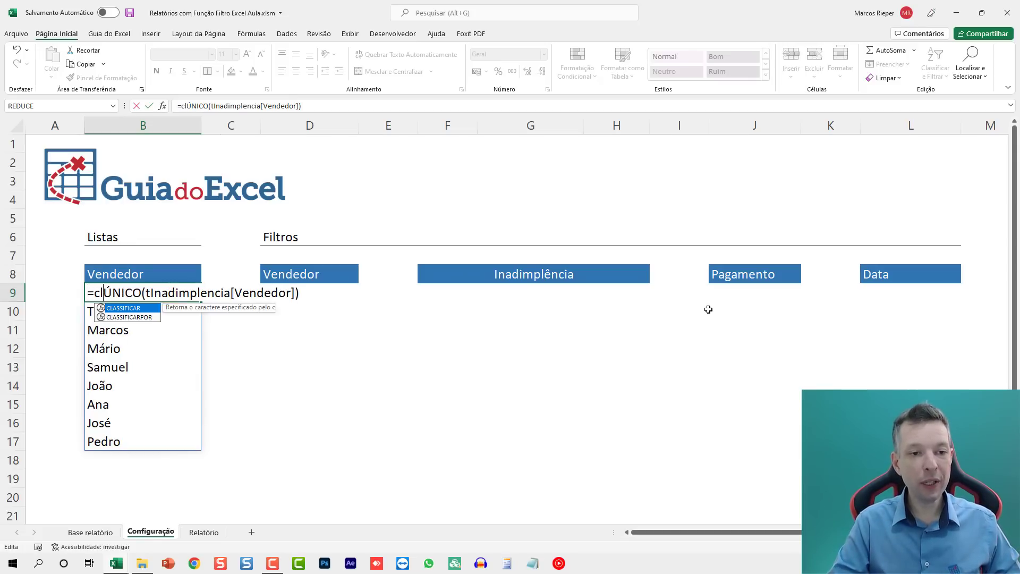
{"action": "type", "text": "IFICAR("}
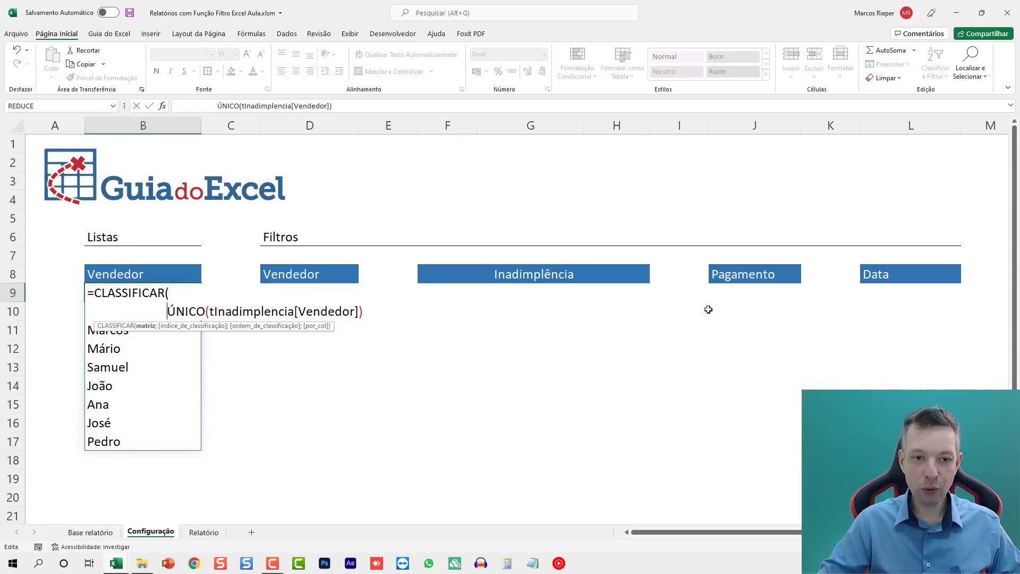
{"action": "type", "text": ")"}
{"action": "key", "text": "ctrl+Return"}
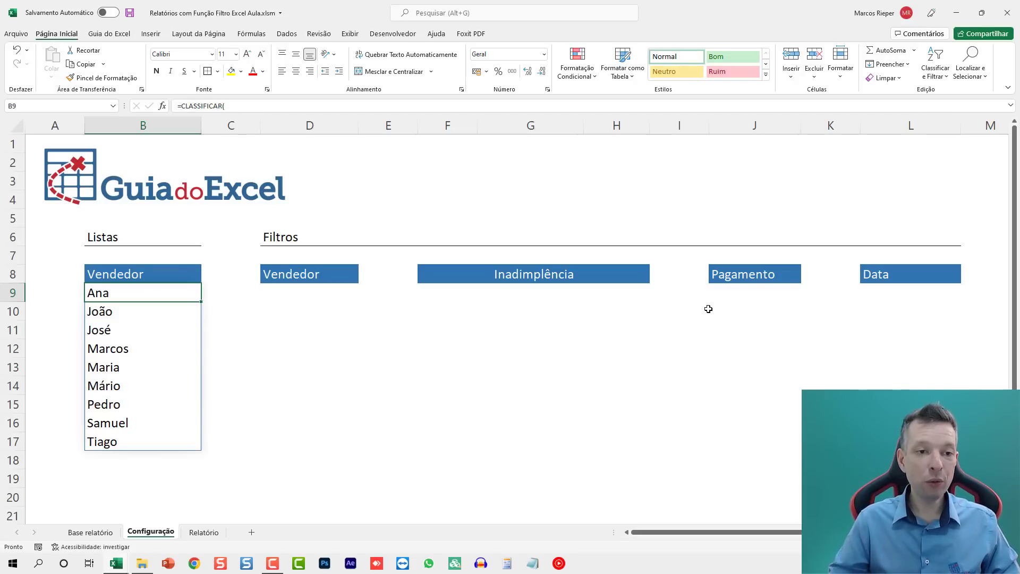
Replace the salesperson in G827 of the Base relatório sheet with a new first name and check the list on the Configuração sheet
{"action": "left_click", "coordinate": [92, 533]}
{"action": "left_click", "coordinate": [645, 313]}
{"action": "type", "text": "Alceu"}
{"action": "key", "text": "Return"}
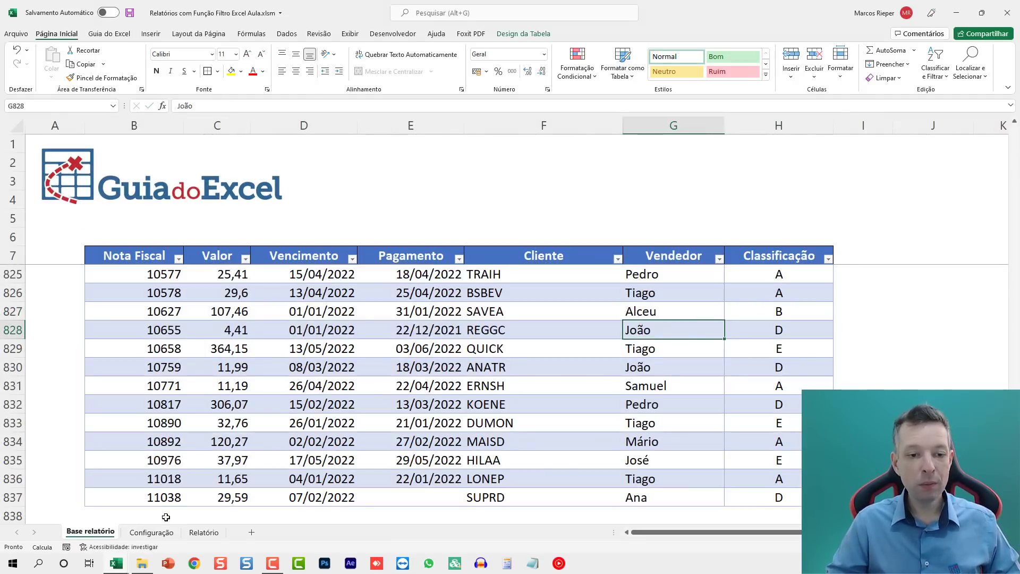
{"action": "left_click", "coordinate": [152, 533]}
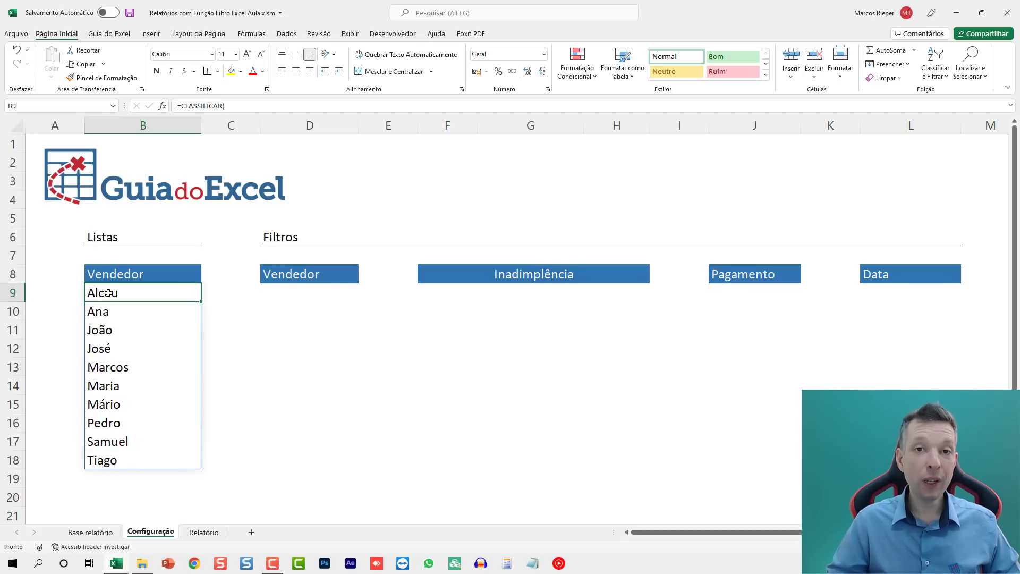
Undo the salesperson change in G827 of Base relatório and return to the Configuração sheet
{"action": "left_click", "coordinate": [93, 532]}
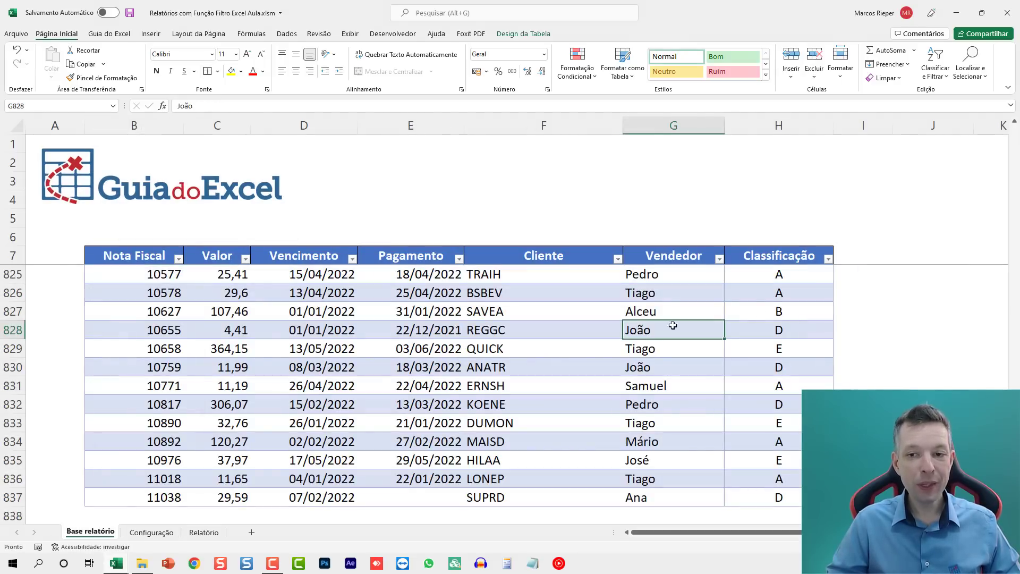
{"action": "key", "text": "ctrl+z"}
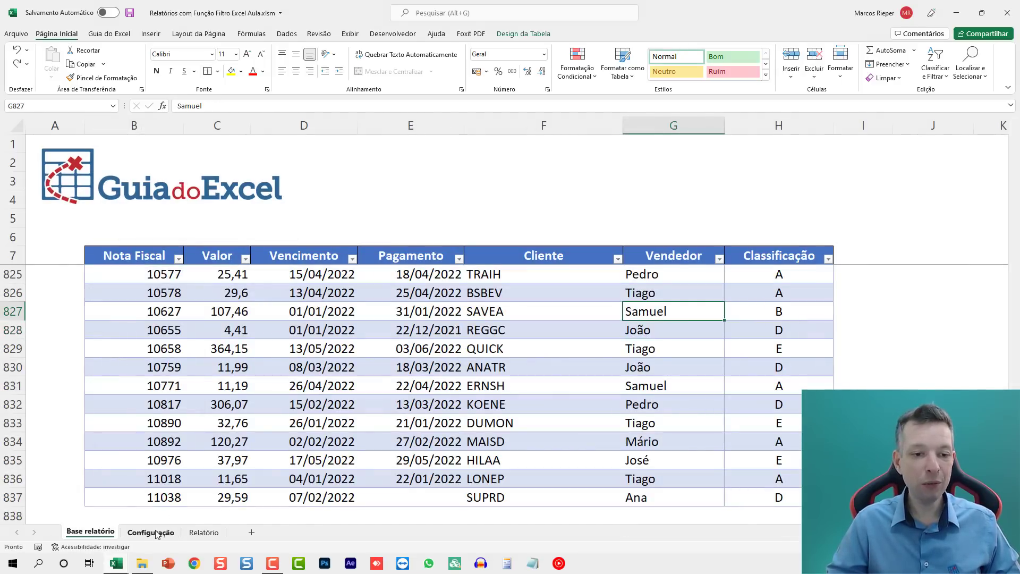
{"action": "left_click", "coordinate": [151, 532]}
{"action": "left_click", "coordinate": [327, 297]}
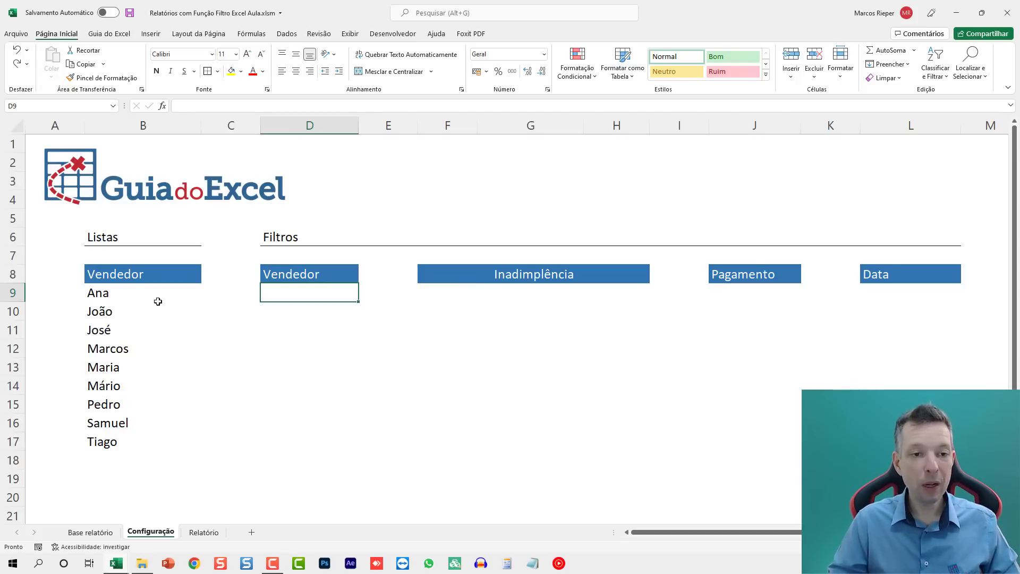
Start a new workbook-scoped defined name for B9 of the Configuração sheet and call it Vendedor
{"action": "left_click", "coordinate": [133, 292]}
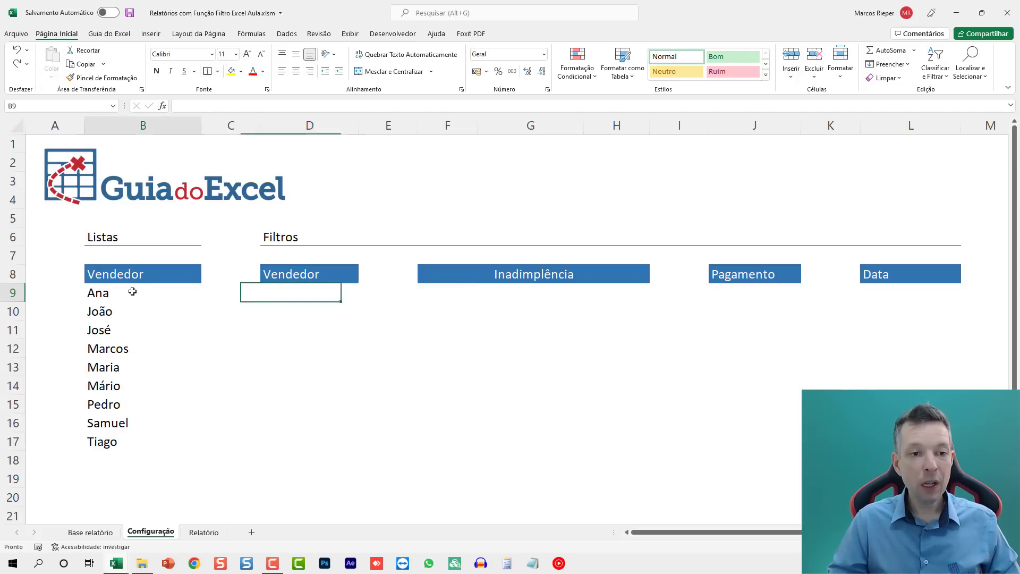
{"action": "left_click", "coordinate": [252, 34]}
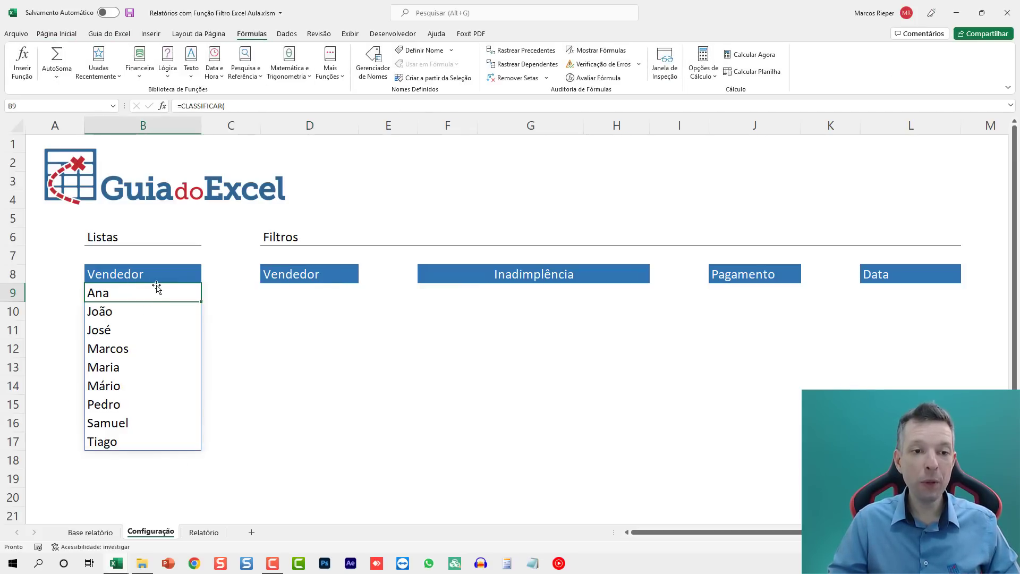
{"action": "left_click", "coordinate": [374, 58]}
{"action": "left_click", "coordinate": [607, 268]}
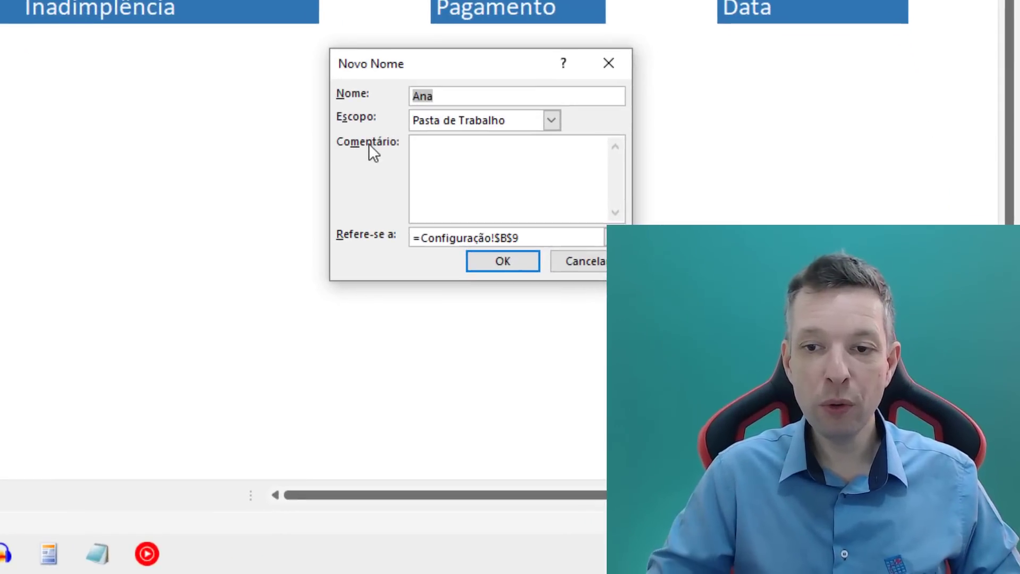
{"action": "type", "text": "ve"}
{"action": "key", "text": "BackSpace"}
{"action": "key", "text": "BackSpace"}
{"action": "type", "text": "V"}
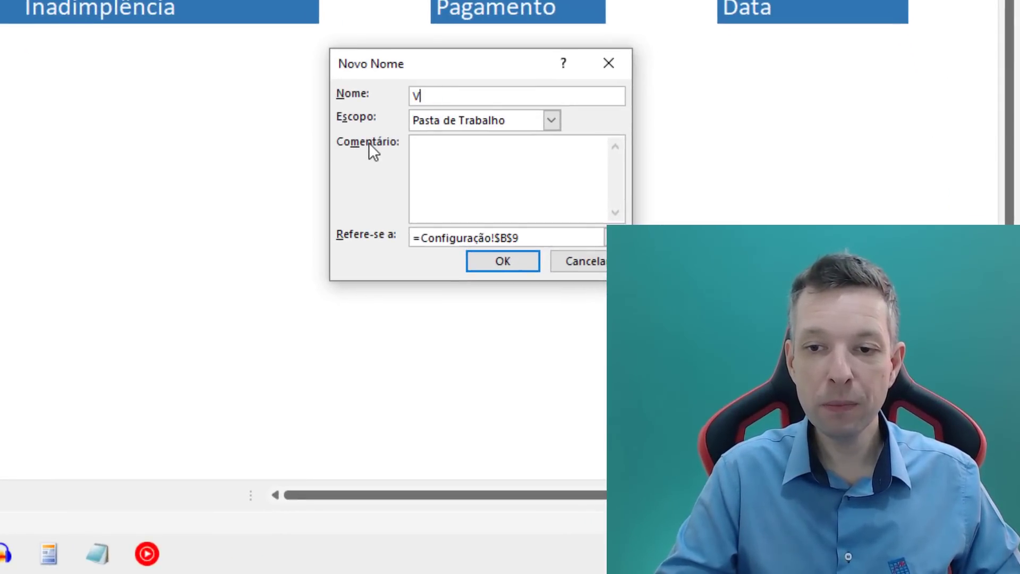
{"action": "type", "text": "endedor"}
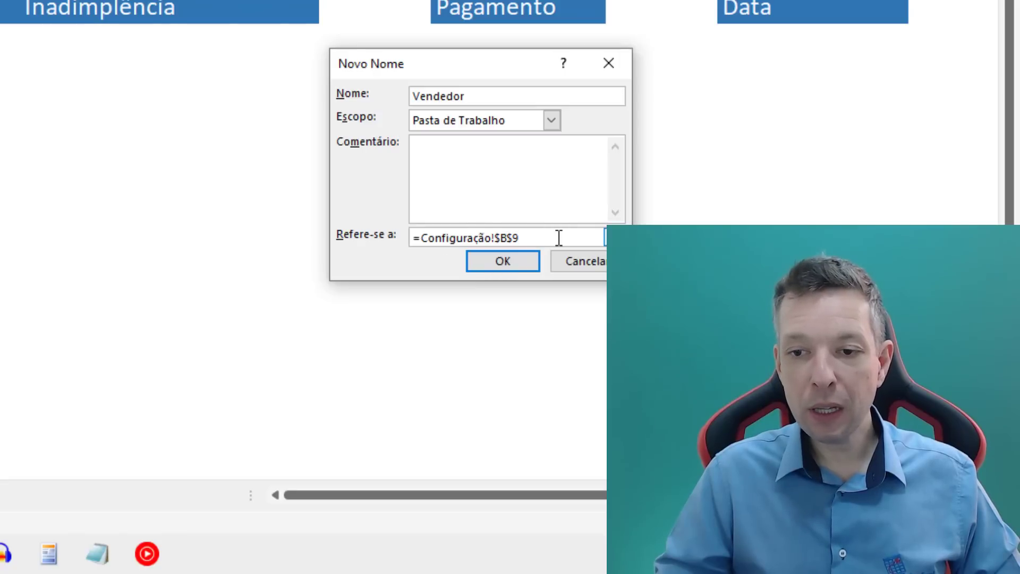
Make the name Vendedor refer to the spilled range =Configuração!$B$9# and save it
{"action": "left_click_drag", "start_coordinate": [558, 237], "coordinate": [413, 238]}
{"action": "left_click", "coordinate": [520, 237]}
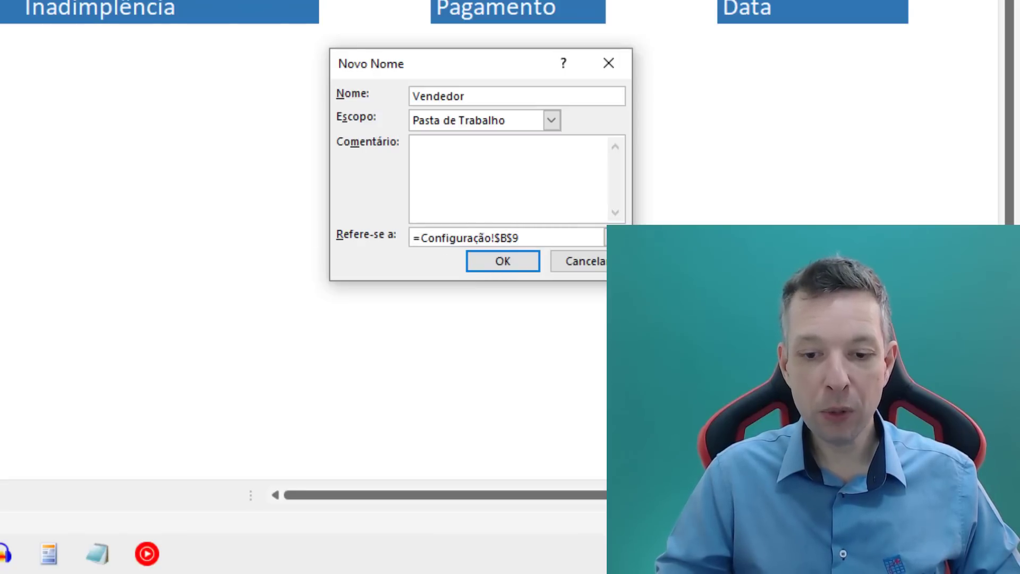
{"action": "type", "text": "#"}
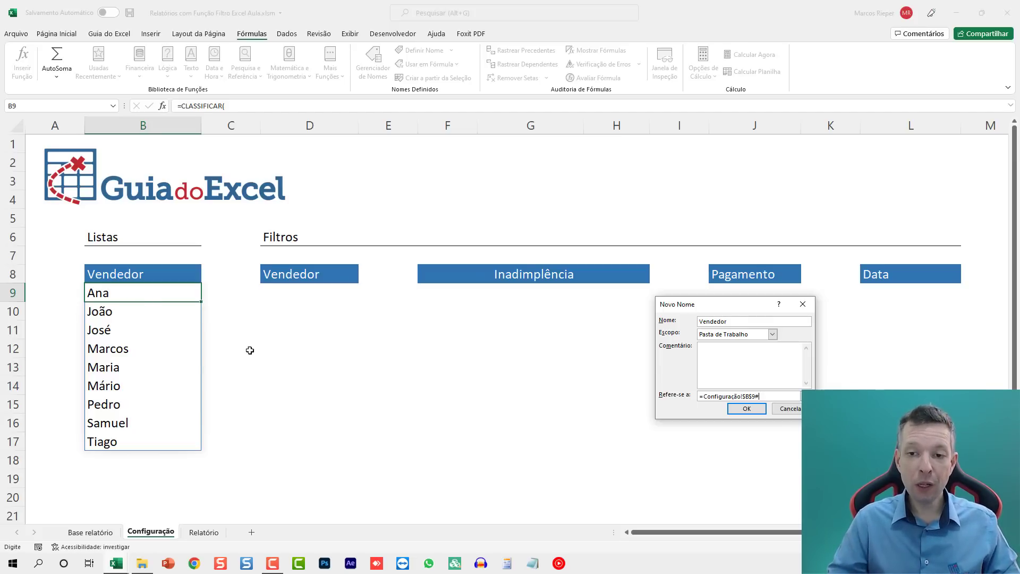
{"action": "left_click", "coordinate": [747, 412]}
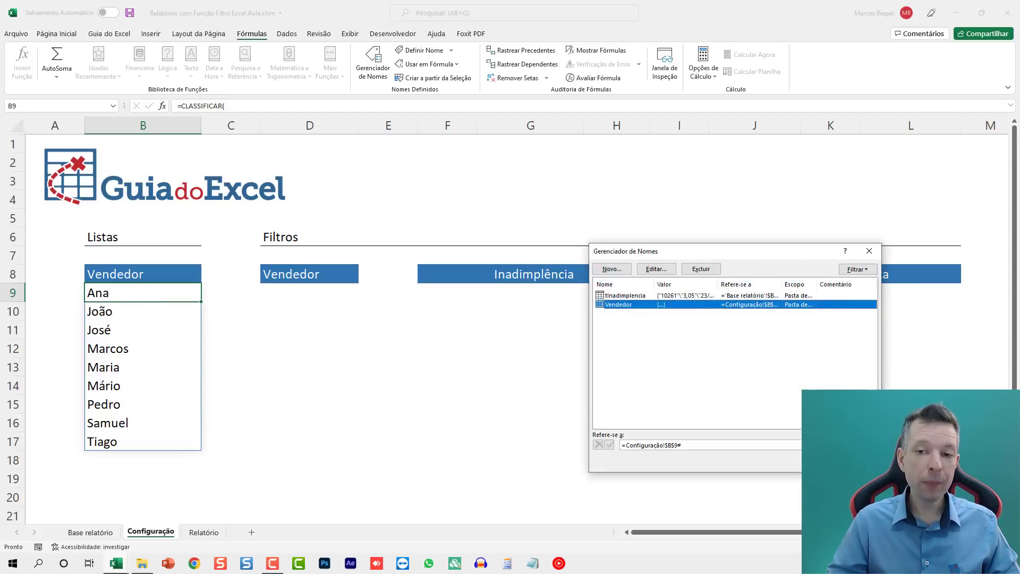
{"action": "key", "text": "Escape"}
Test the defined name with =Vendedor in D11, then delete the test formula
{"action": "left_click", "coordinate": [321, 328]}
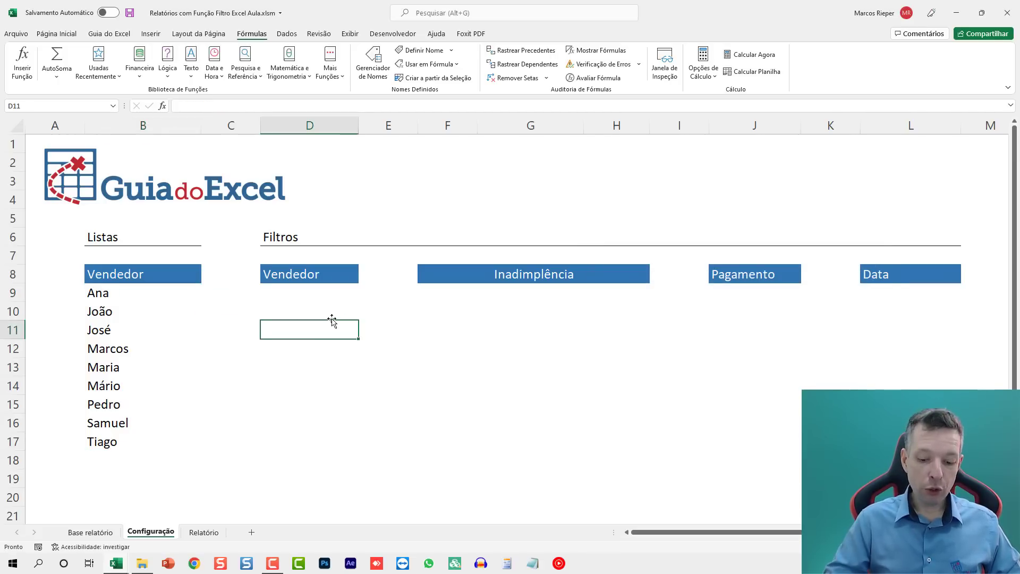
{"action": "type", "text": "=vend"}
{"action": "key", "text": "Tab"}
{"action": "key", "text": "Return"}
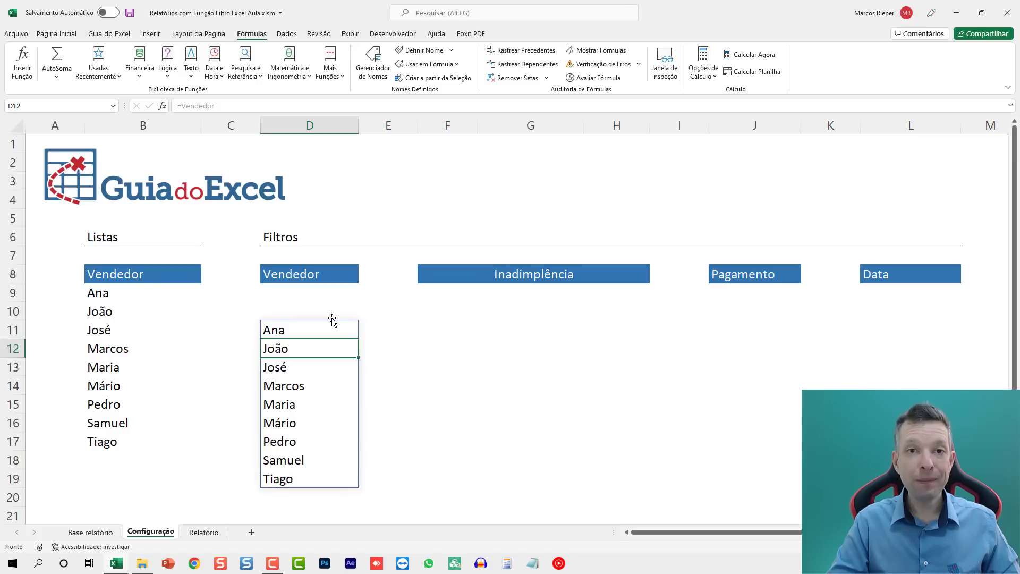
{"action": "left_click", "coordinate": [331, 321]}
{"action": "key", "text": "Delete"}
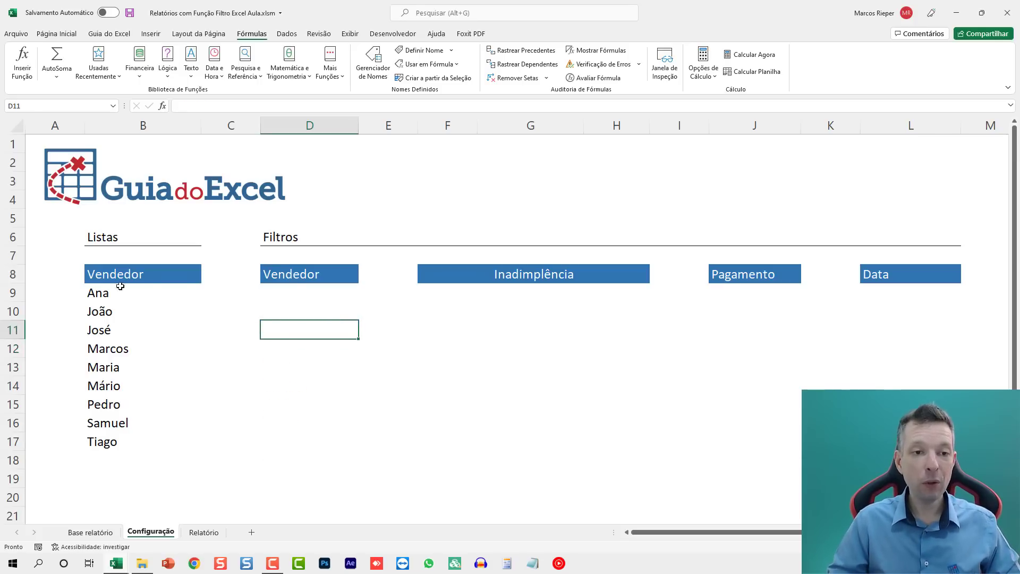
Enter 1/1 in C3 of the Relatório sheet and apply the Data number format to it
{"action": "left_click", "coordinate": [203, 532]}
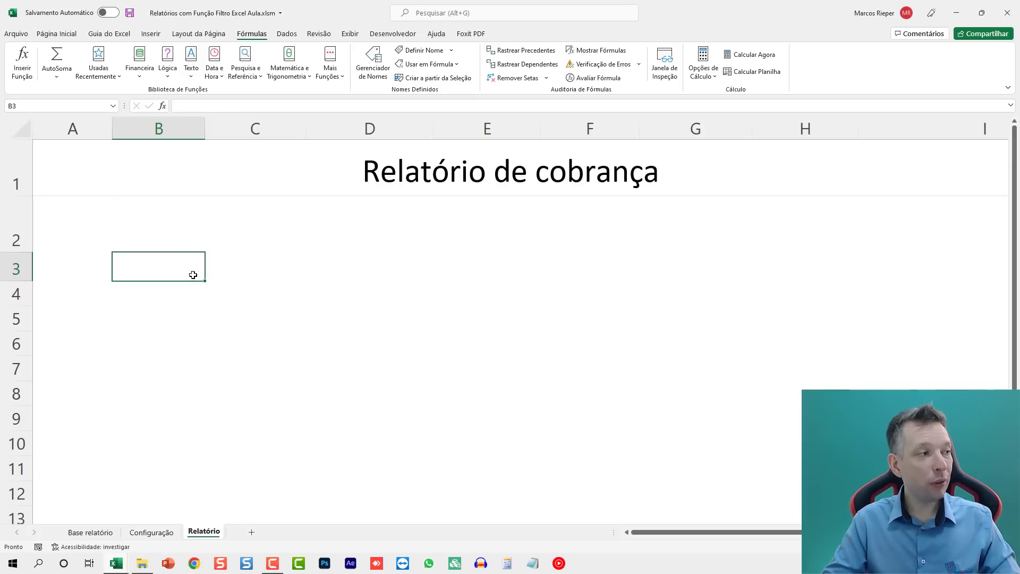
{"action": "key", "text": "Right"}
{"action": "type", "text": "1/1"}
{"action": "key", "text": "ctrl+Return"}
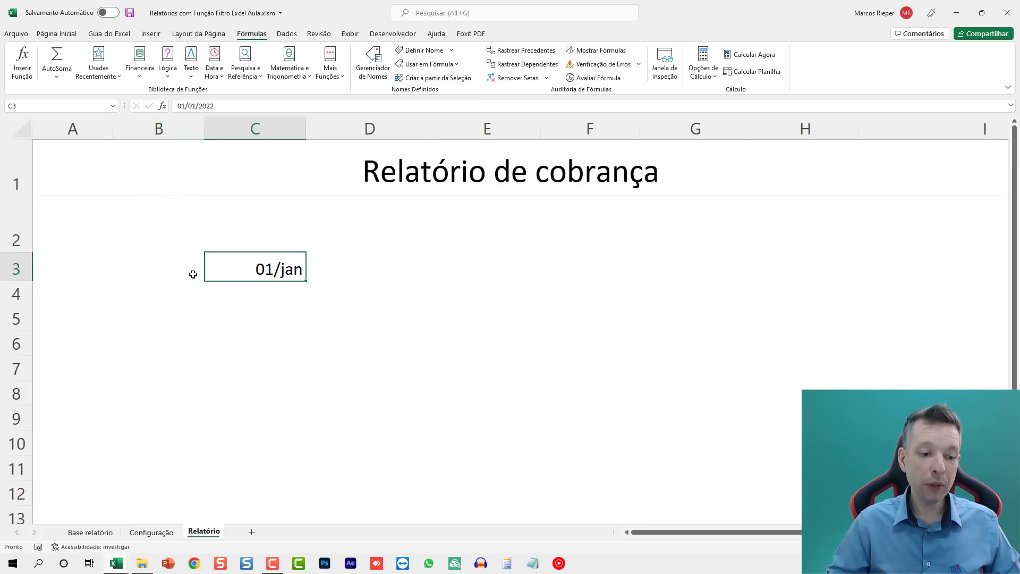
{"action": "key", "text": "ctrl+1"}
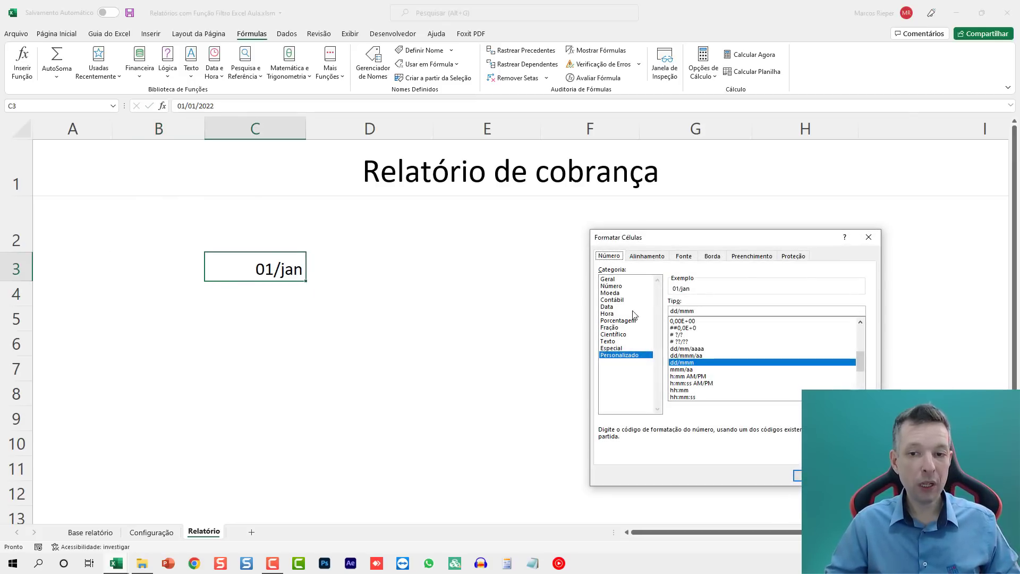
{"action": "left_click", "coordinate": [608, 307]}
{"action": "key", "text": "Return"}
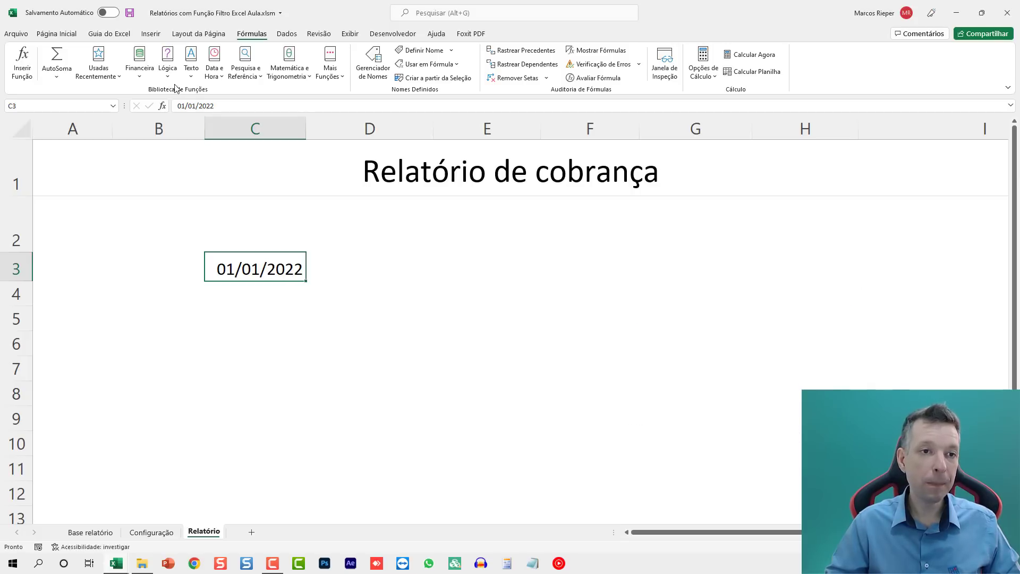
Add a border around the date cell C3
{"action": "left_click", "coordinate": [66, 34]}
{"action": "left_click", "coordinate": [208, 71]}
{"action": "left_click", "coordinate": [380, 319]}
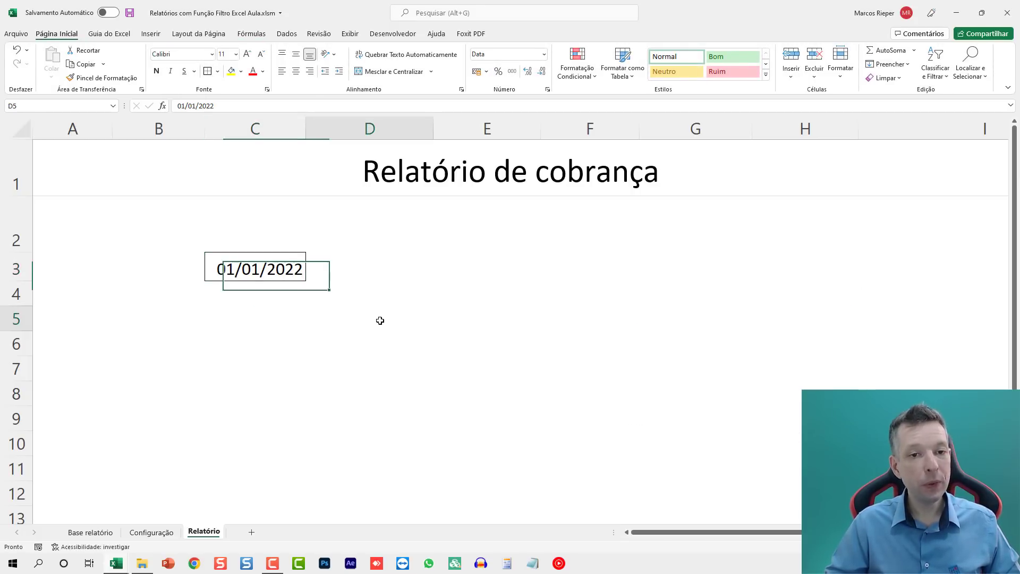
{"action": "left_click", "coordinate": [257, 269]}
Insert a text box reading "Data:" over cell B3 and shrink it to fit the label
{"action": "left_click", "coordinate": [186, 263]}
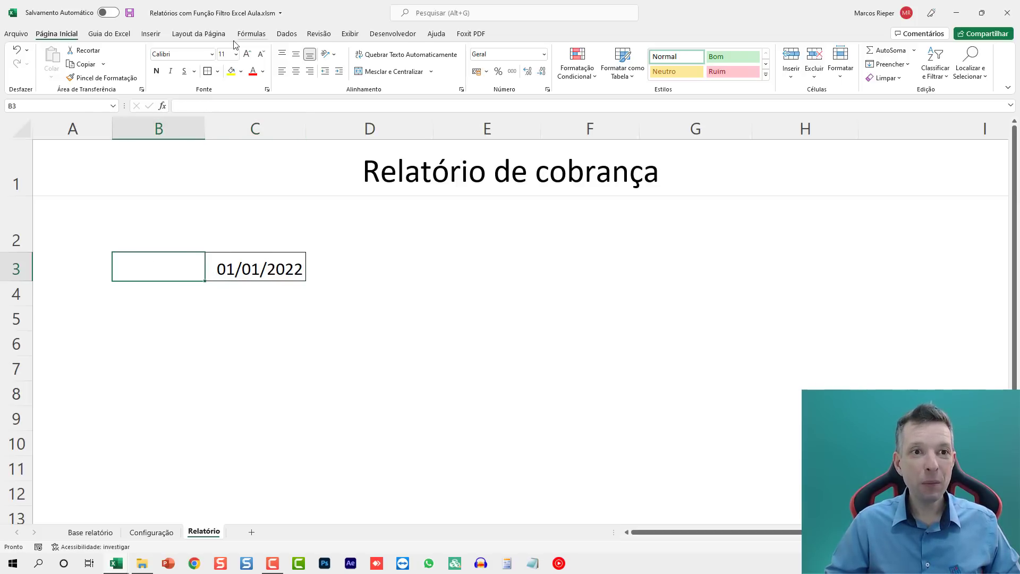
{"action": "left_click", "coordinate": [150, 33]}
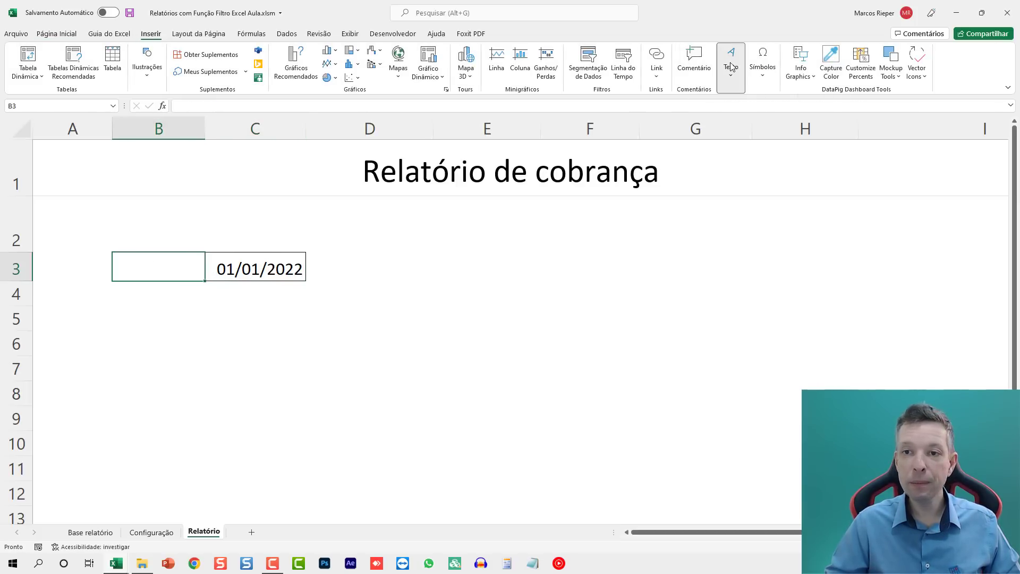
{"action": "left_click", "coordinate": [732, 66]}
{"action": "left_click", "coordinate": [733, 113]}
{"action": "left_click_drag", "start_coordinate": [95, 243], "coordinate": [202, 280]}
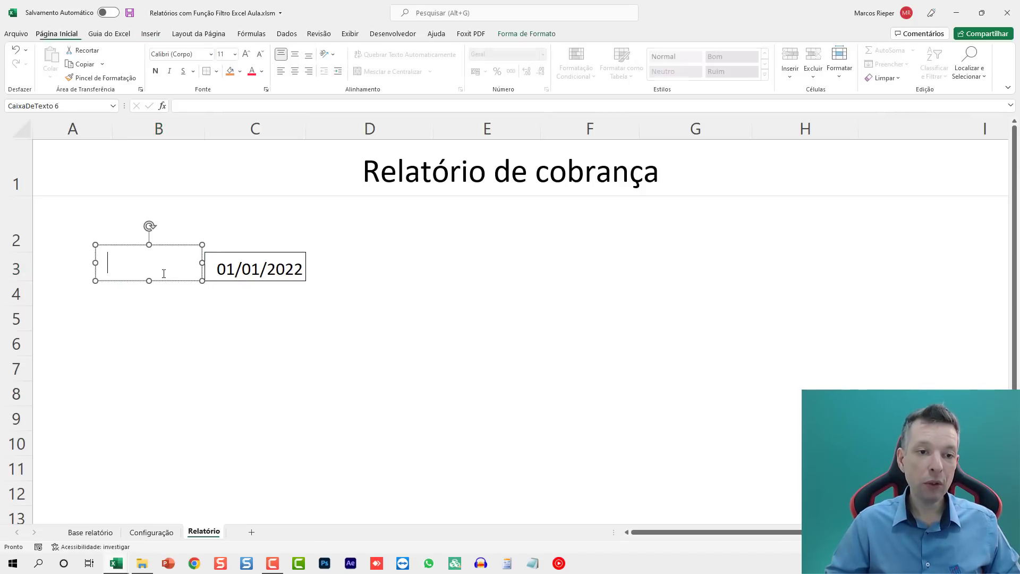
{"action": "type", "text": "Data:"}
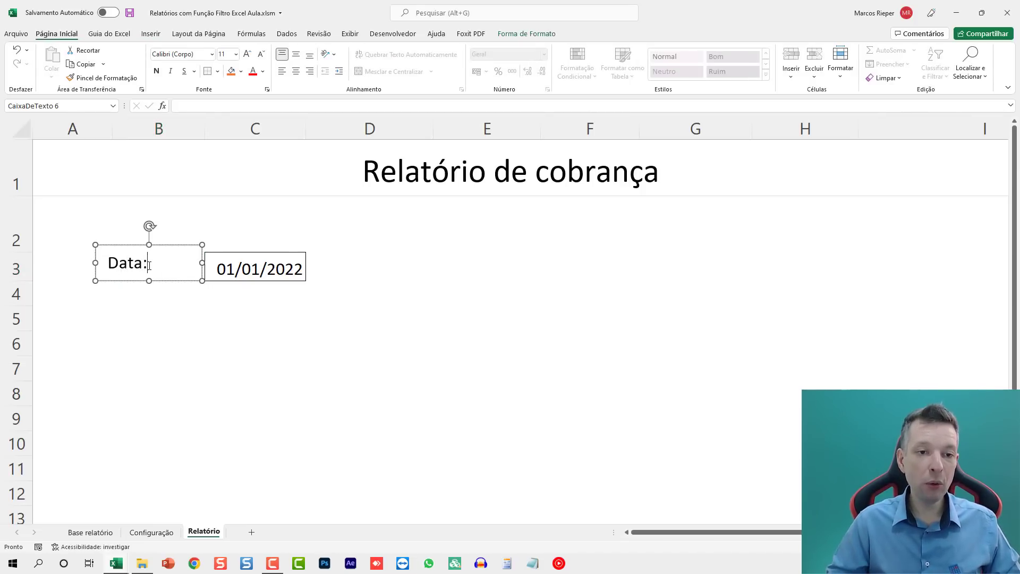
{"action": "left_click_drag", "start_coordinate": [202, 263], "coordinate": [165, 284]}
Remove the fill and outline of the "Data:" text box and reposition it slightly beside the date cell
{"action": "right_click", "coordinate": [163, 286]}
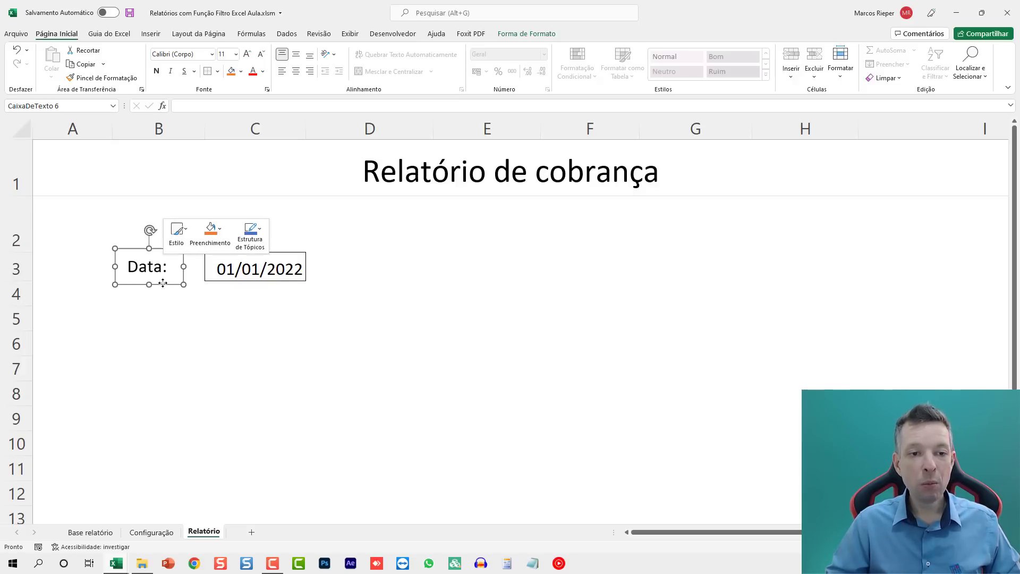
{"action": "key", "text": "Escape"}
{"action": "key", "text": "ctrl+1"}
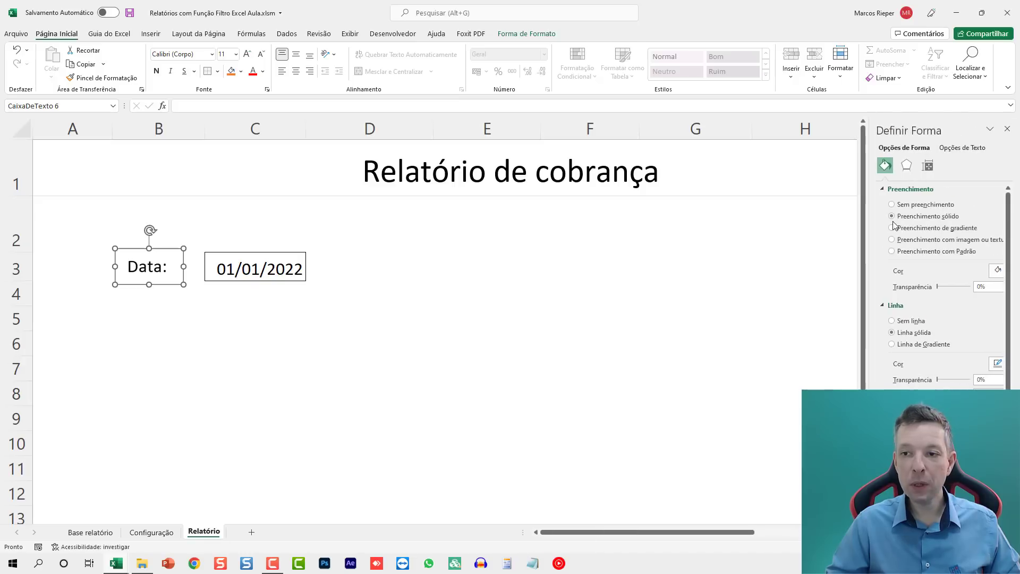
{"action": "left_click", "coordinate": [915, 205]}
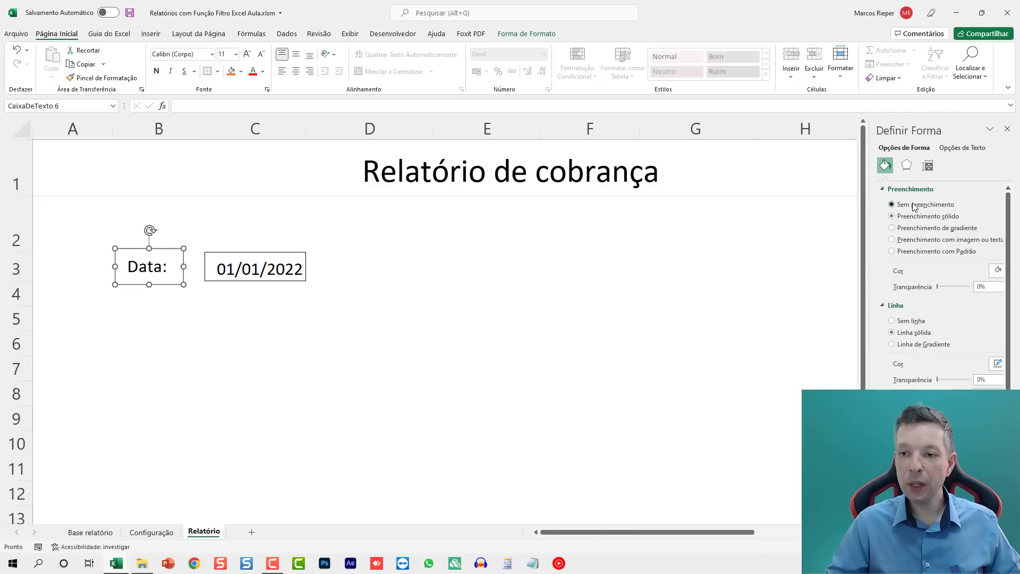
{"action": "left_click", "coordinate": [908, 284]}
{"action": "left_click", "coordinate": [350, 320]}
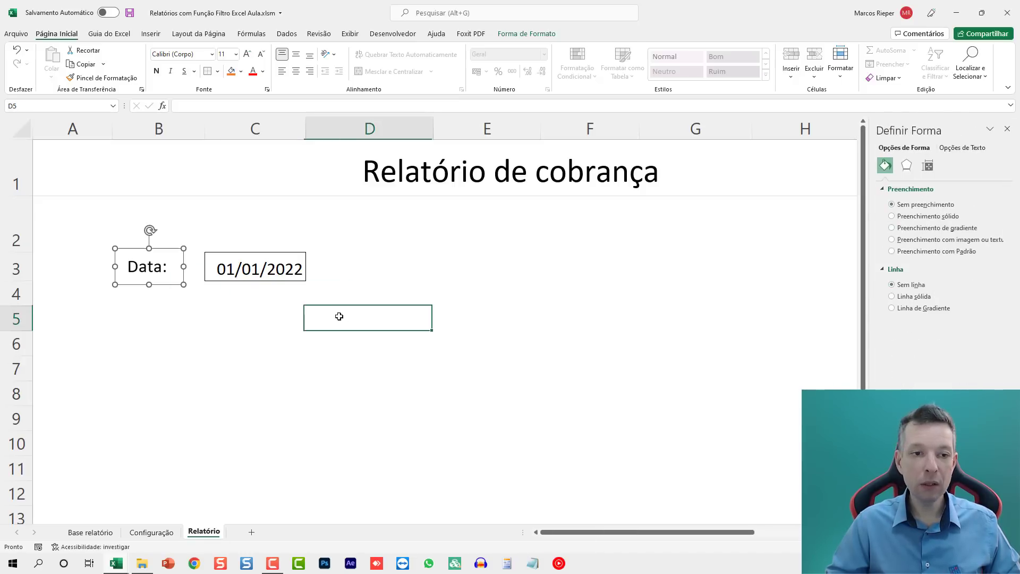
{"action": "left_click", "coordinate": [1007, 129]}
{"action": "left_click", "coordinate": [166, 262]}
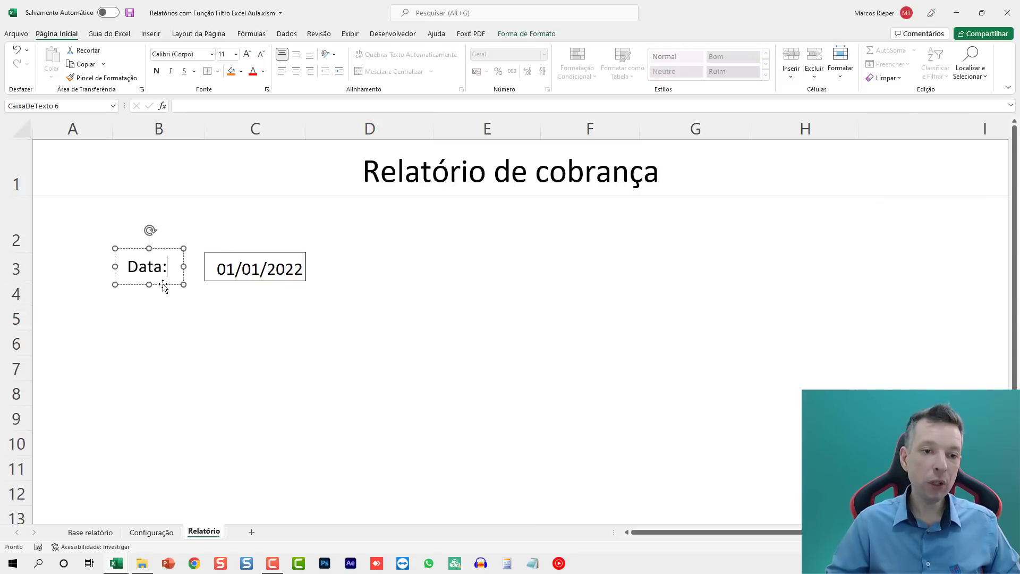
{"action": "left_click", "coordinate": [196, 304]}
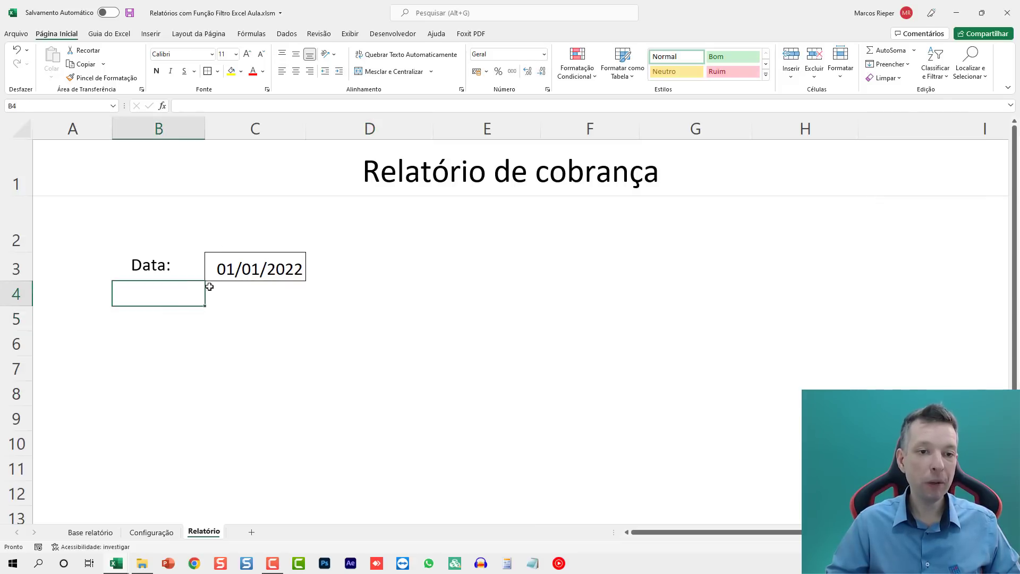
Link the Data filter cell L9 on the Configuração sheet to the report date with =Relatório!C3
{"action": "left_click", "coordinate": [220, 275]}
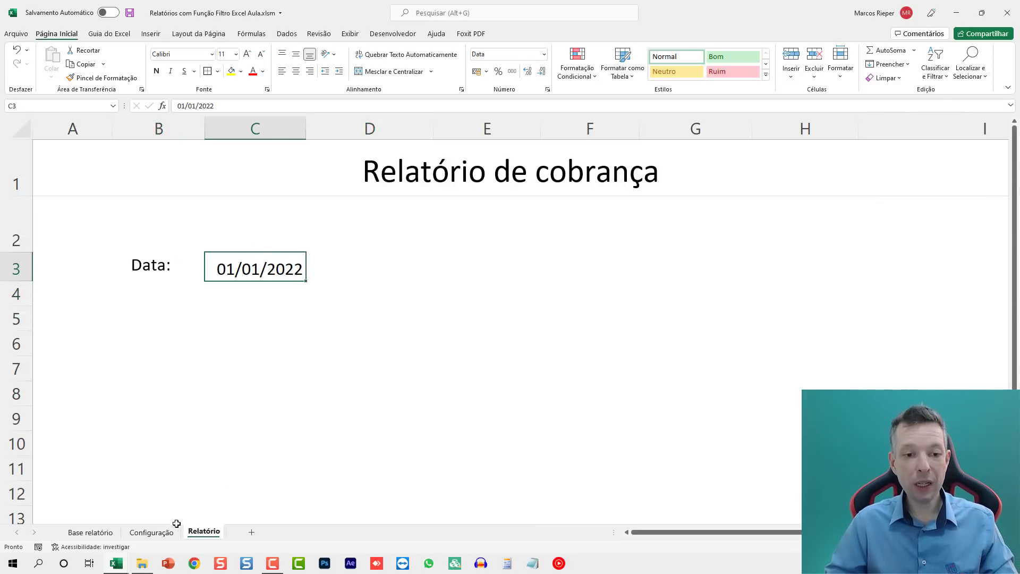
{"action": "left_click", "coordinate": [159, 532]}
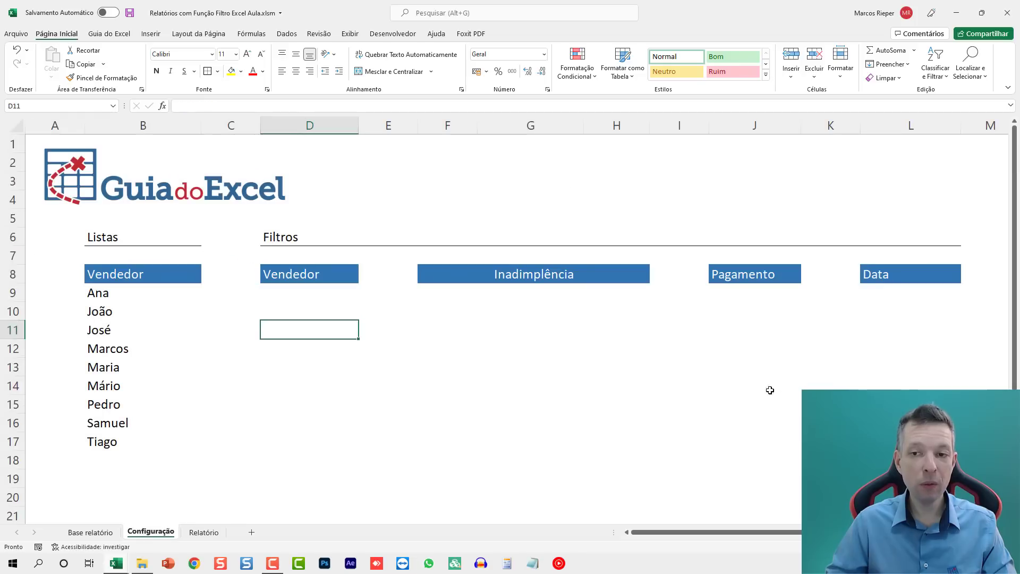
{"action": "left_click", "coordinate": [910, 294]}
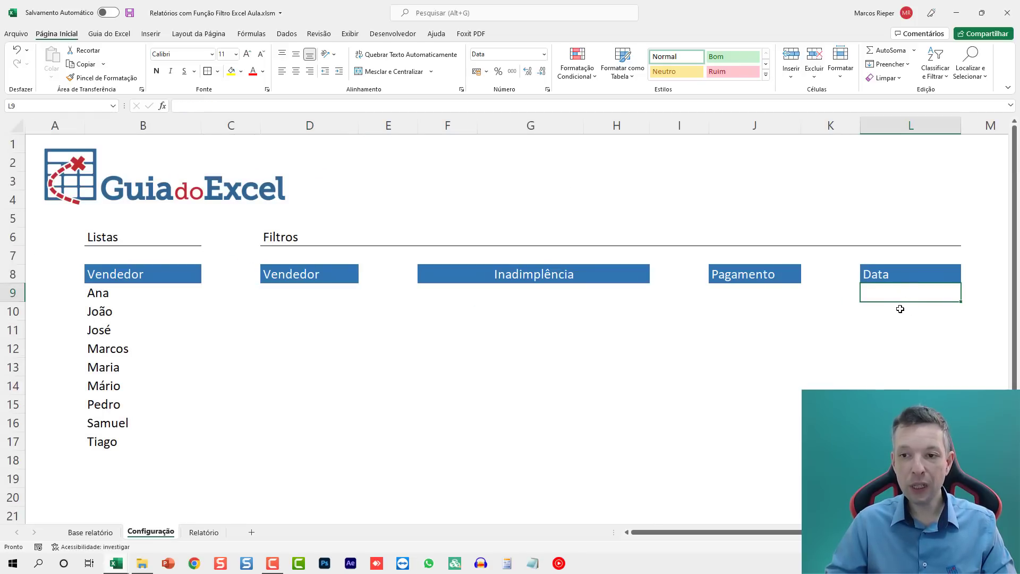
{"action": "type", "text": "="}
{"action": "left_click", "coordinate": [204, 532]}
{"action": "left_click", "coordinate": [251, 269]}
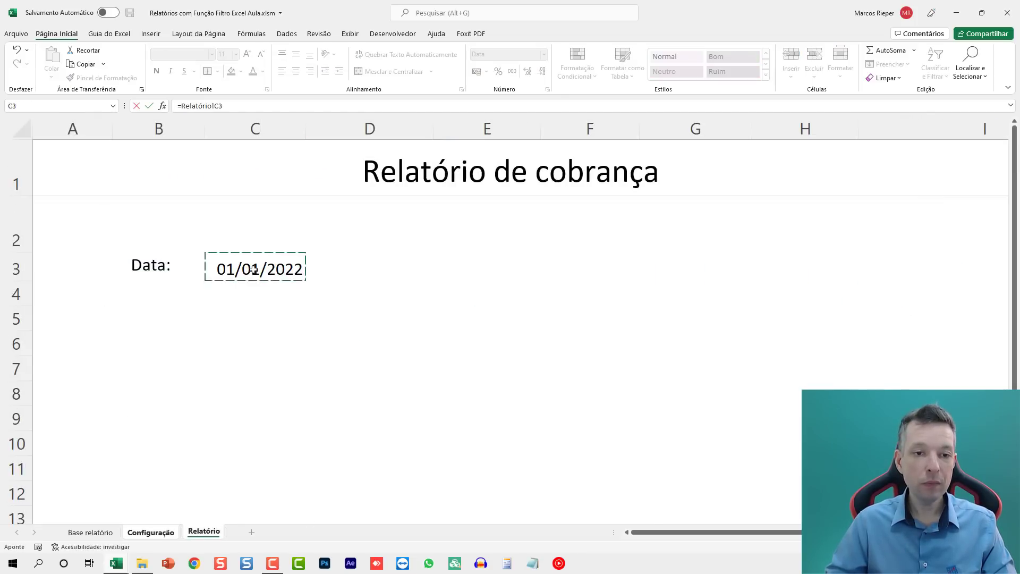
{"action": "key", "text": "Return"}
{"action": "left_click", "coordinate": [889, 295]}
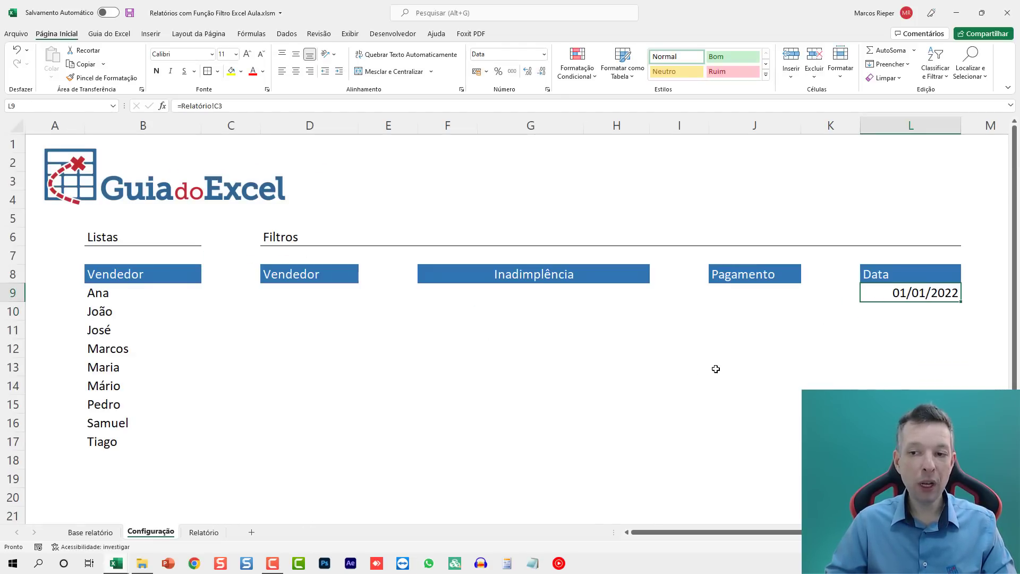
Change the date in C3 of the Relatório sheet to 1/02 and check the linked Data cell on Configuração
{"action": "left_click", "coordinate": [203, 533]}
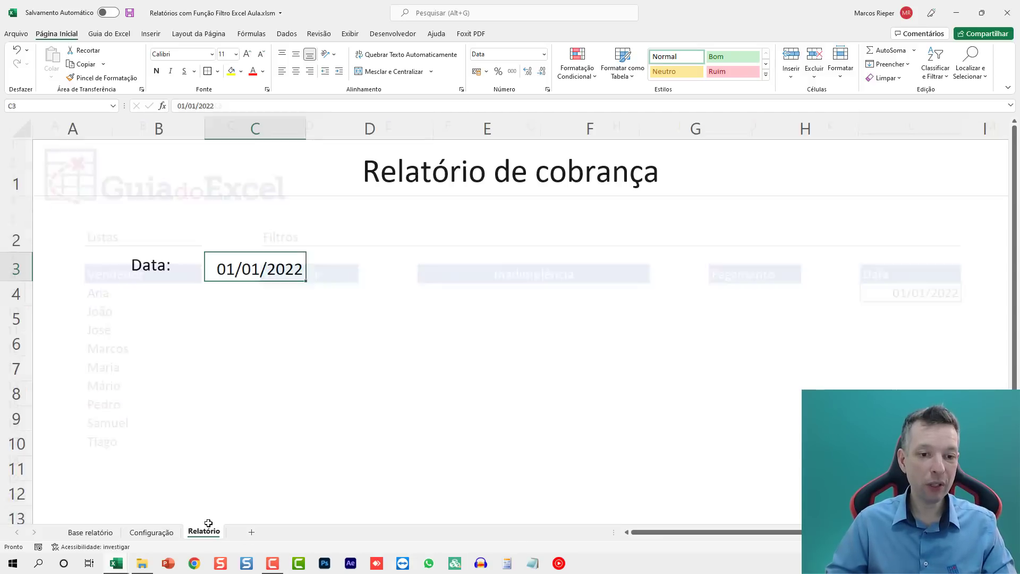
{"action": "left_click", "coordinate": [256, 271]}
{"action": "type", "text": "1/02"}
{"action": "key", "text": "Return"}
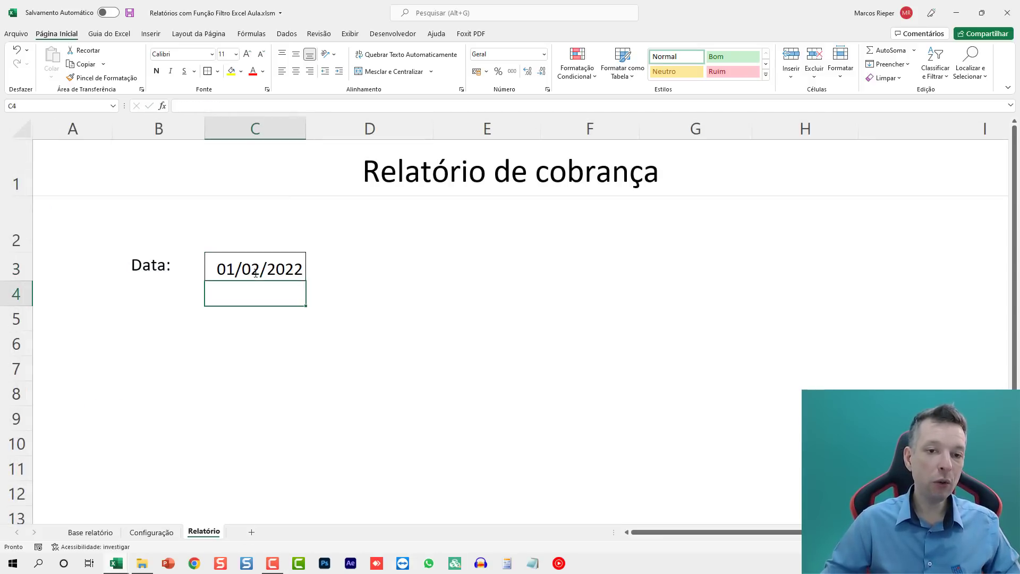
{"action": "left_click", "coordinate": [151, 532]}
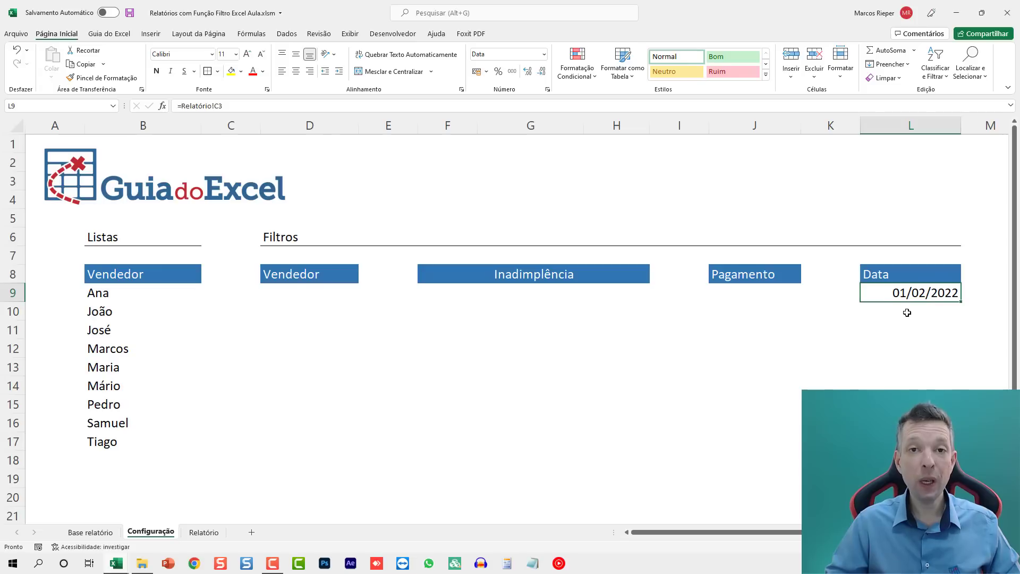
{"action": "left_click", "coordinate": [200, 532]}
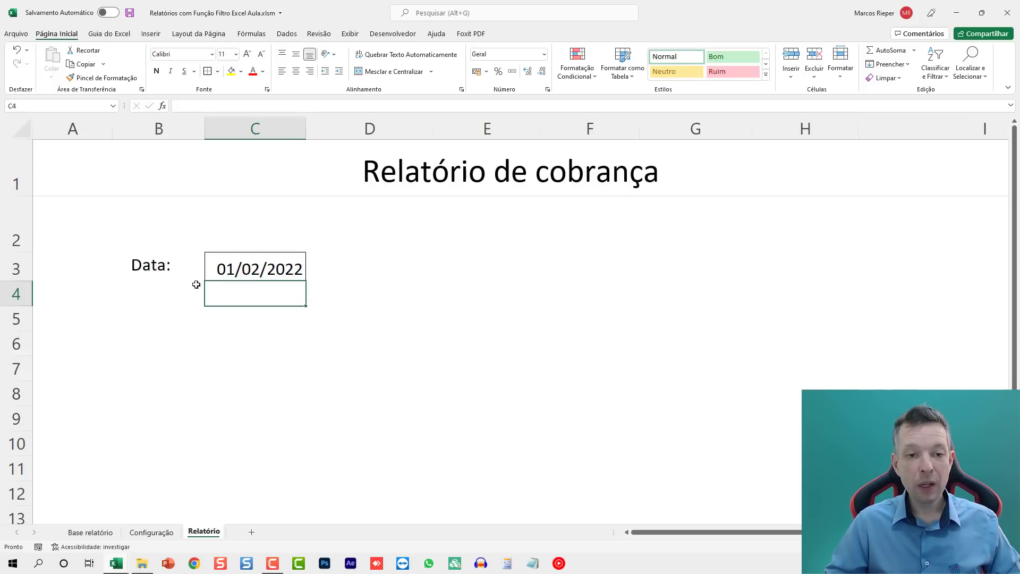
Duplicate the "Data:" text box just below it, change its text to "Vendedor:" and widen it to fit on one line
{"action": "left_click", "coordinate": [166, 288]}
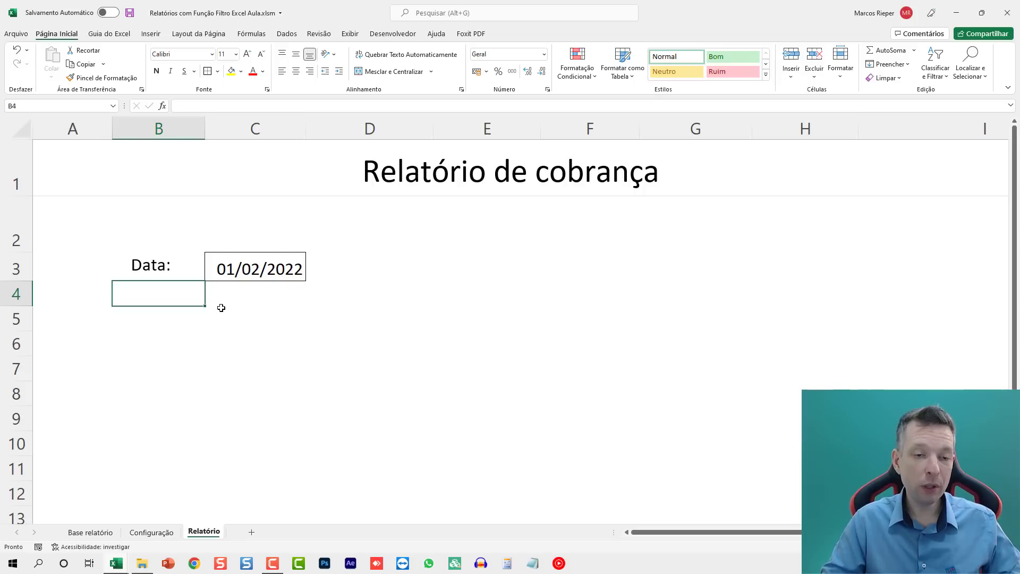
{"action": "key", "text": "Down"}
{"action": "left_click", "coordinate": [166, 271]}
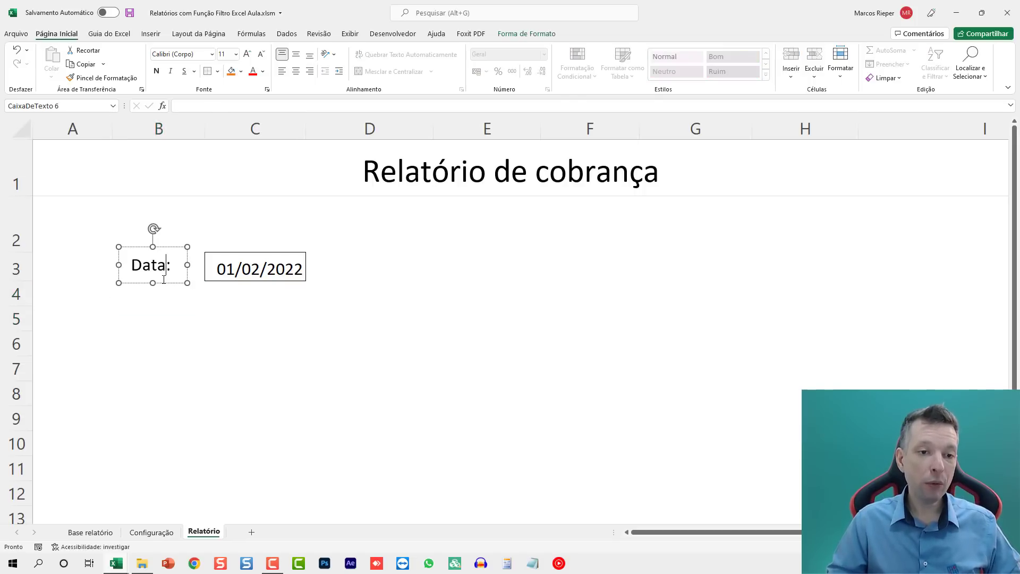
{"action": "left_click_drag", "start_coordinate": [167, 289], "coordinate": [160, 330]}
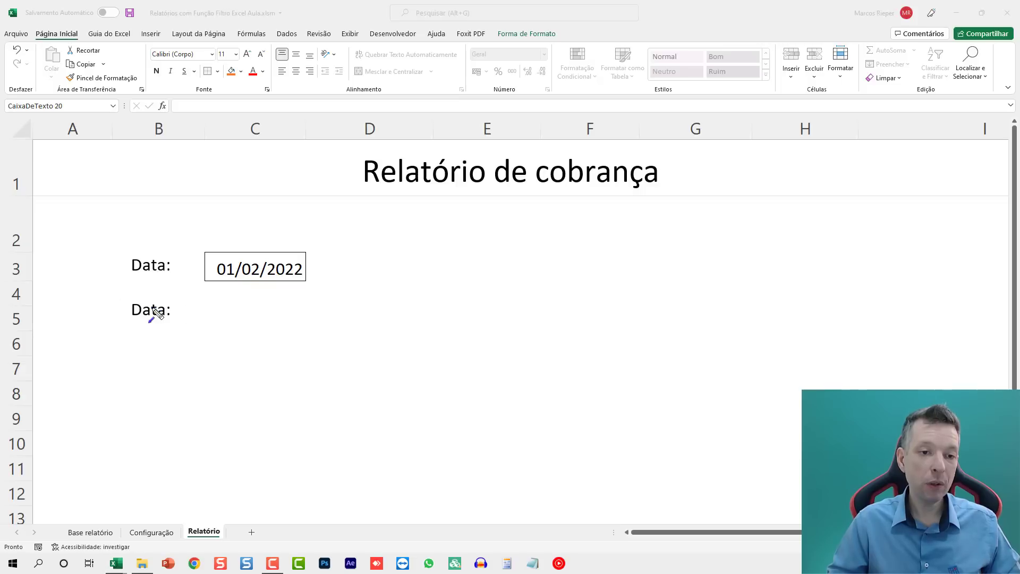
{"action": "double_click", "coordinate": [152, 310]}
{"action": "type", "text": "Vendedor:"}
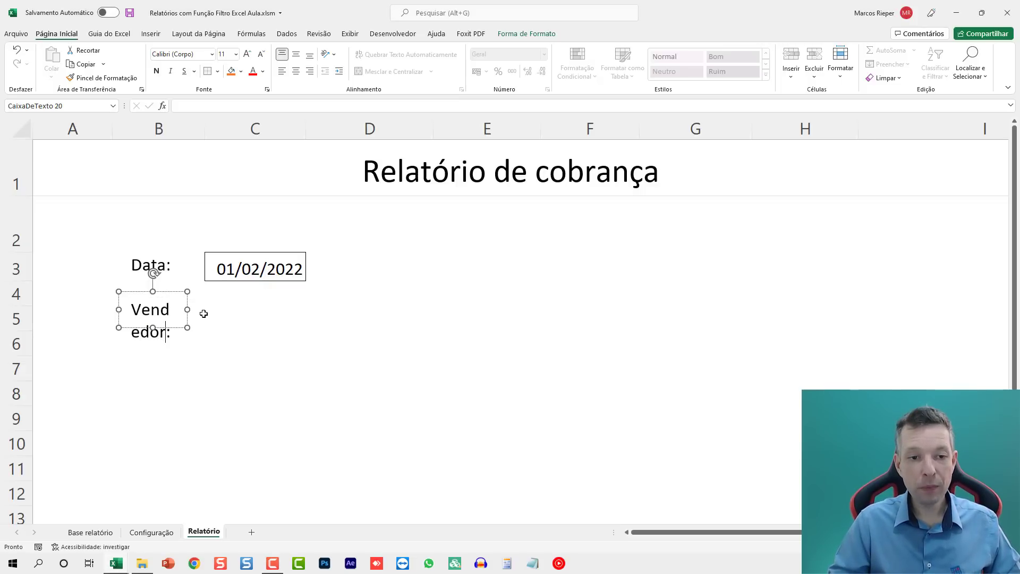
{"action": "left_click_drag", "start_coordinate": [189, 310], "coordinate": [207, 311]}
{"action": "mouse_move", "coordinate": [119, 308]}
{"action": "left_mouse_down"}
{"action": "mouse_move", "coordinate": [102, 308]}
{"action": "mouse_move", "coordinate": [123, 328]}
{"action": "left_mouse_up"}
Move the "Data:" label so its right end lines up with the "Vendedor:" label
{"action": "left_click", "coordinate": [137, 276]}
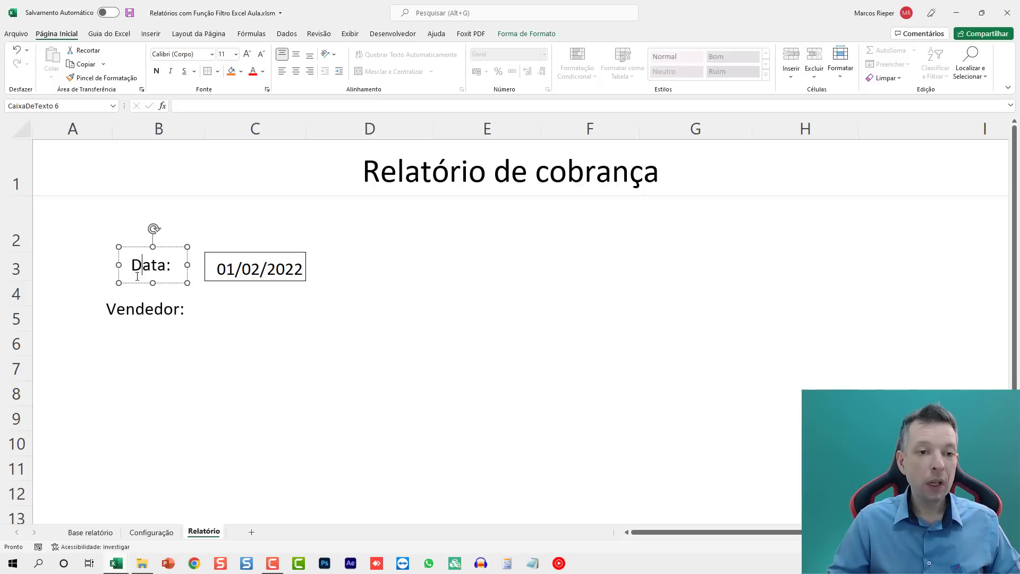
{"action": "left_click_drag", "start_coordinate": [134, 285], "coordinate": [148, 286]}
{"action": "left_click", "coordinate": [210, 313]}
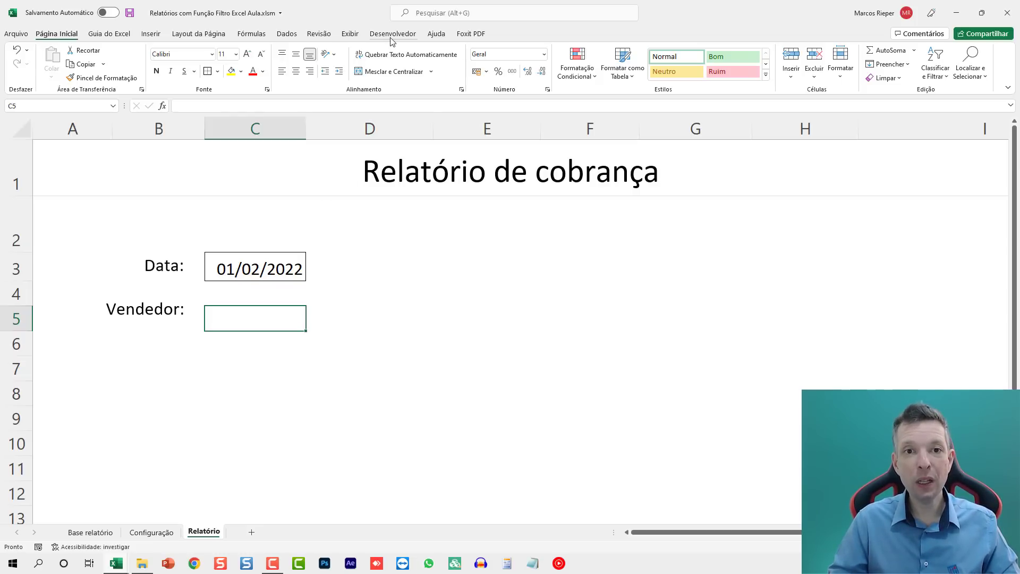
Check in the ribbon customization options that Desenvolvedor is enabled among the main tabs
{"action": "right_click", "coordinate": [1005, 67]}
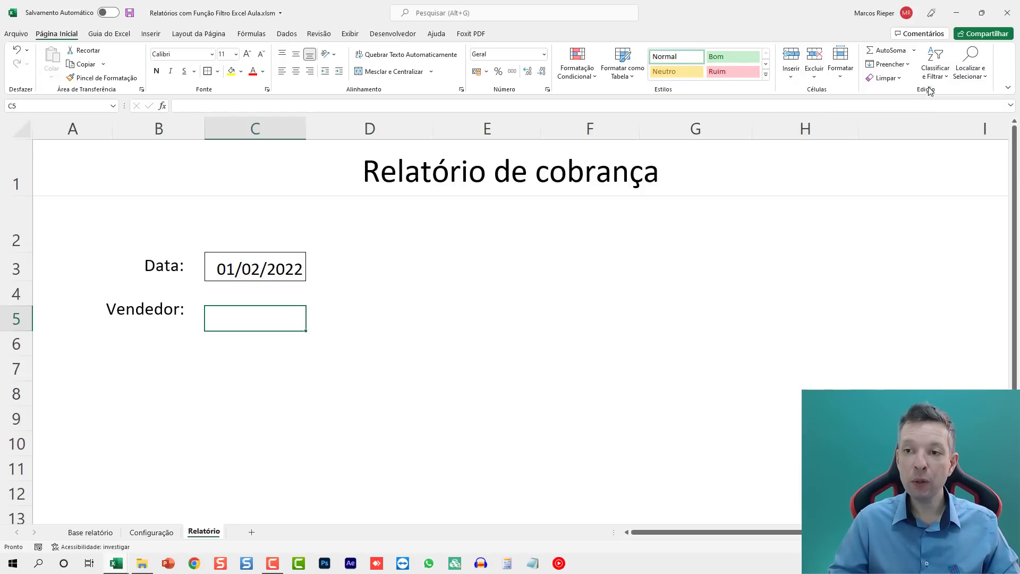
{"action": "left_click", "coordinate": [931, 89]}
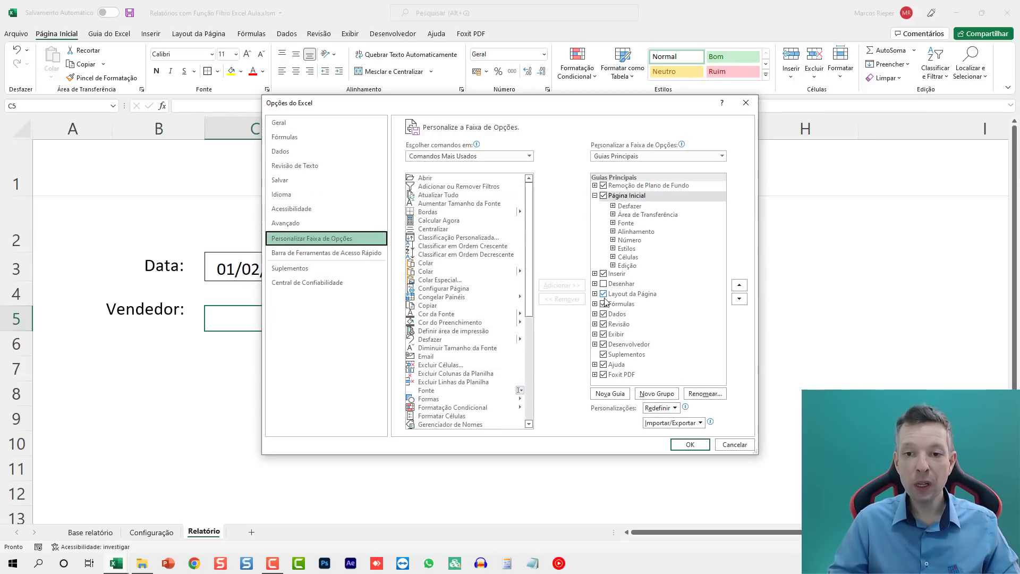
{"action": "left_click", "coordinate": [635, 345]}
{"action": "left_click", "coordinate": [683, 444]}
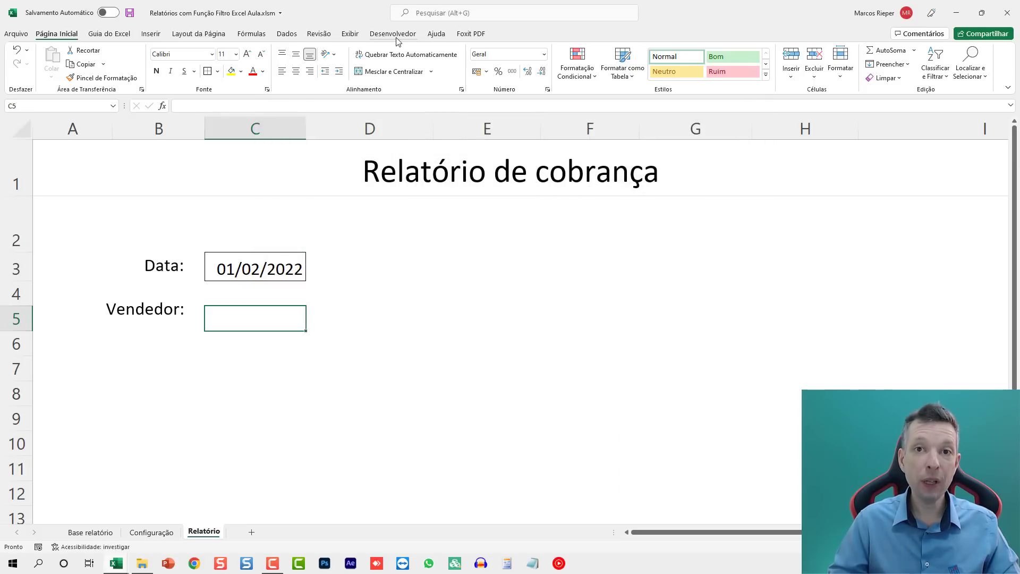
Insert an ActiveX combo box beside the "Vendedor:" label, about 72 wide and 18 high, and nudge it into alignment
{"action": "left_click", "coordinate": [397, 37]}
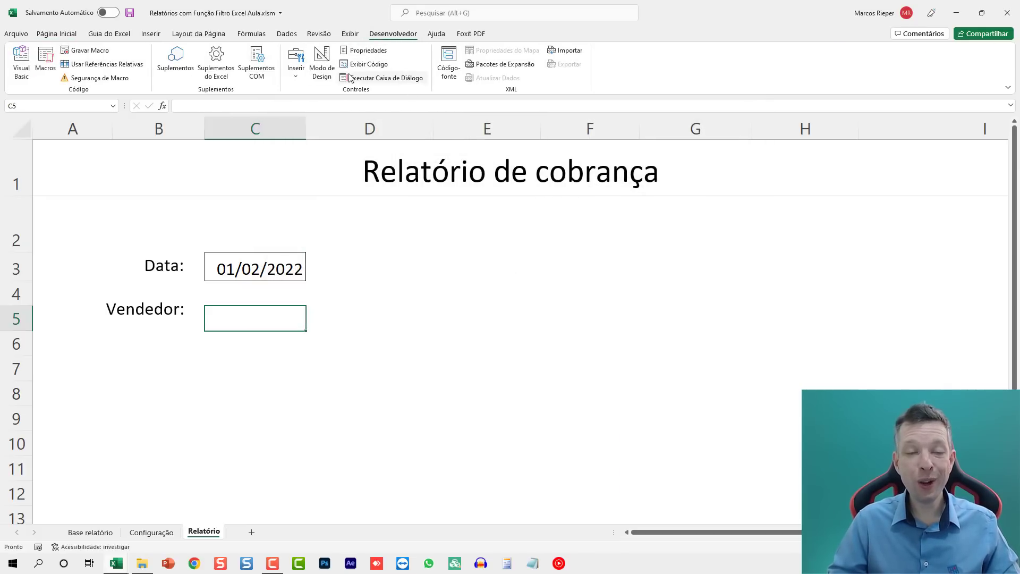
{"action": "left_click", "coordinate": [296, 63]}
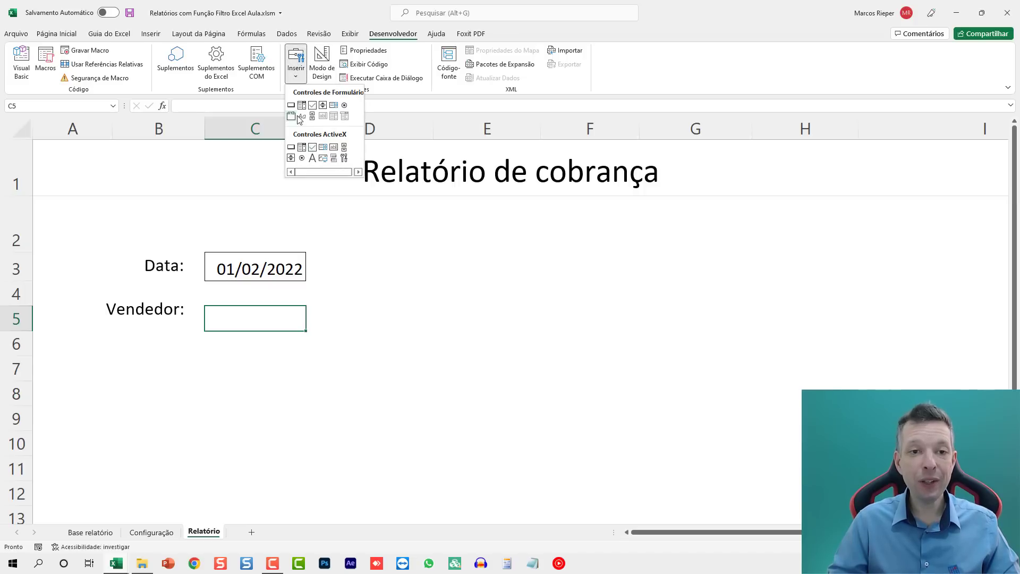
{"action": "left_click", "coordinate": [302, 148]}
{"action": "left_click_drag", "start_coordinate": [206, 296], "coordinate": [323, 321]}
{"action": "key", "text": "Left"}
{"action": "key", "text": "Left"}
{"action": "left_click_drag", "start_coordinate": [274, 321], "coordinate": [275, 323]}
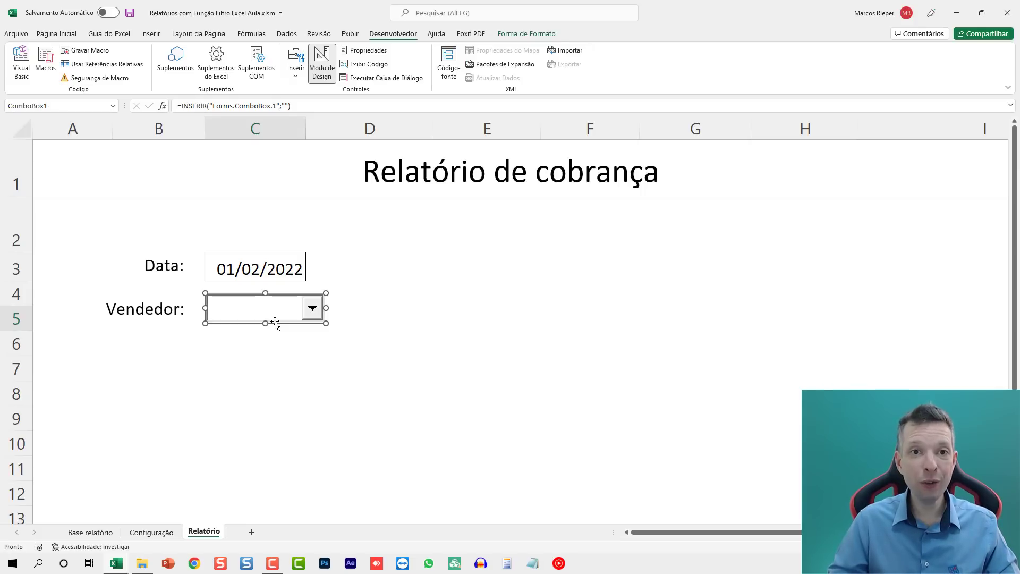
Set the combo box's ListFillRange property to the named range Vendedor
{"action": "left_click", "coordinate": [369, 51]}
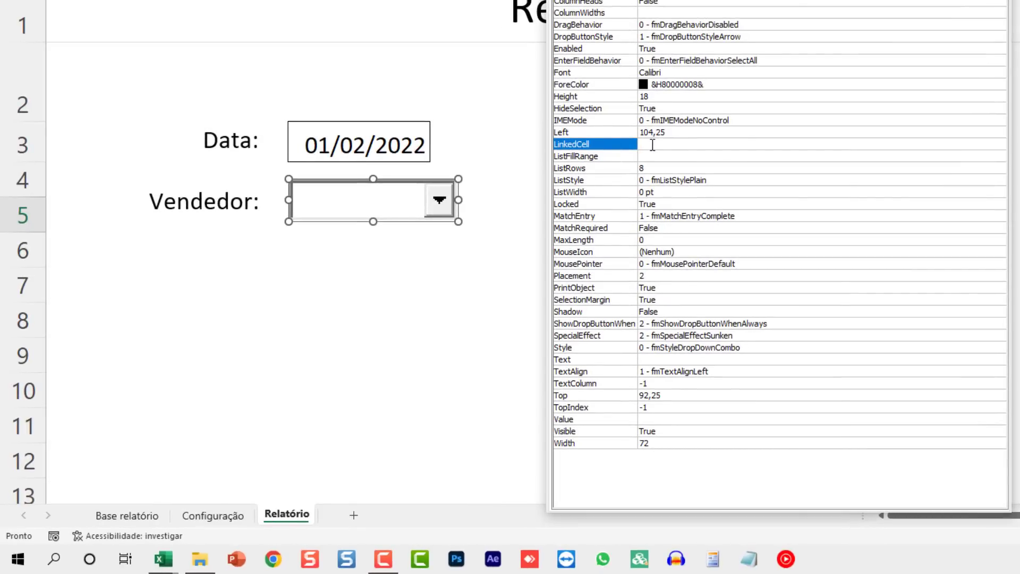
{"action": "left_click", "coordinate": [658, 157]}
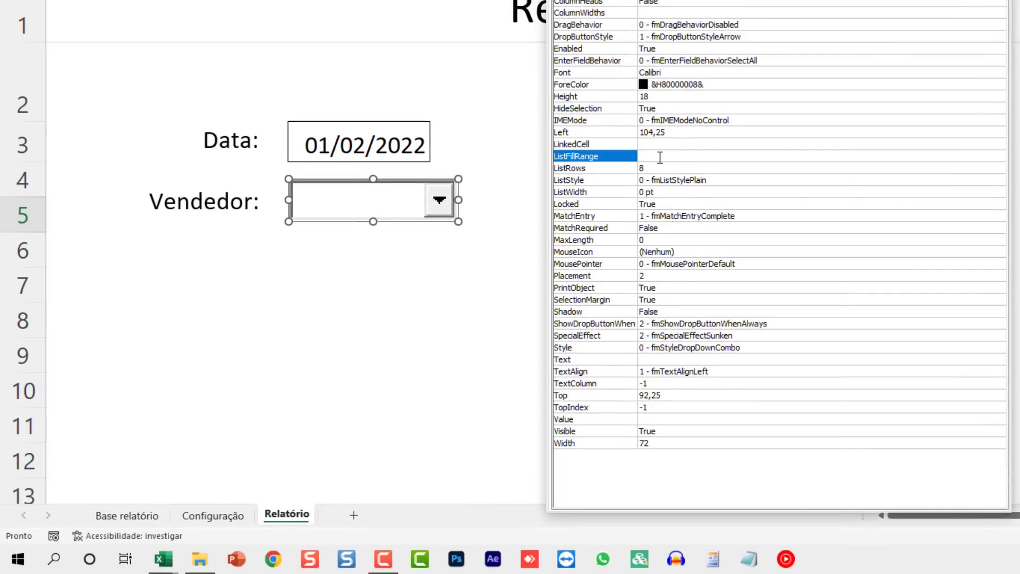
{"action": "left_click", "coordinate": [660, 158]}
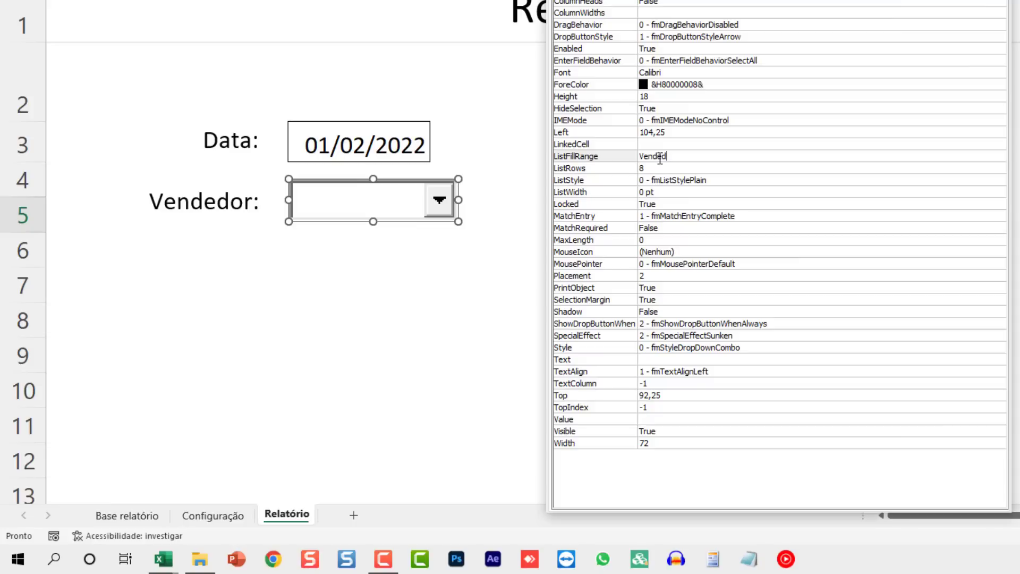
{"action": "key", "text": "Return"}
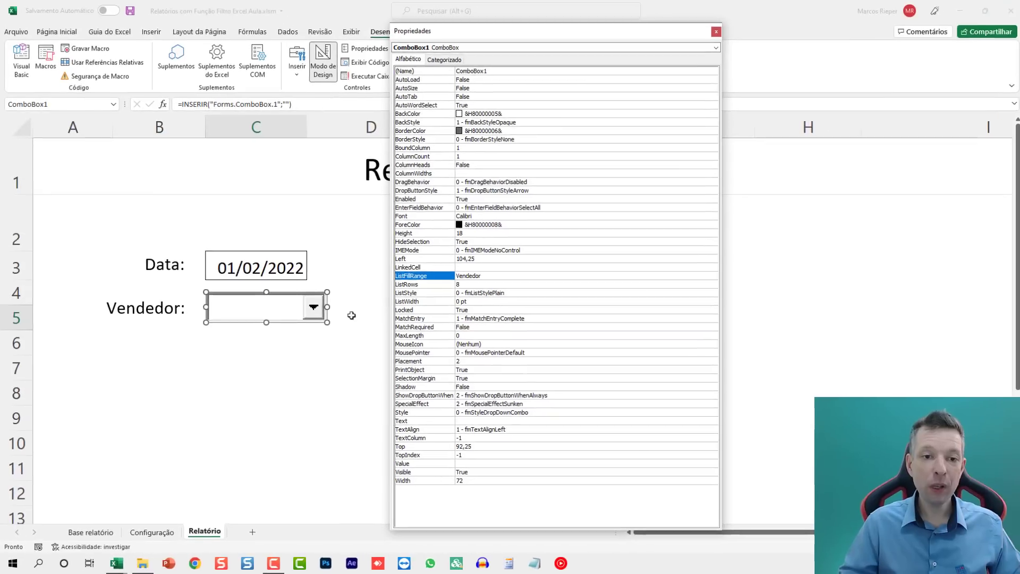
Enter =Configuração!$D$9 in C7 of the Relatório sheet as an absolute reference to the Vendedor filter cell
{"action": "left_click", "coordinate": [463, 261]}
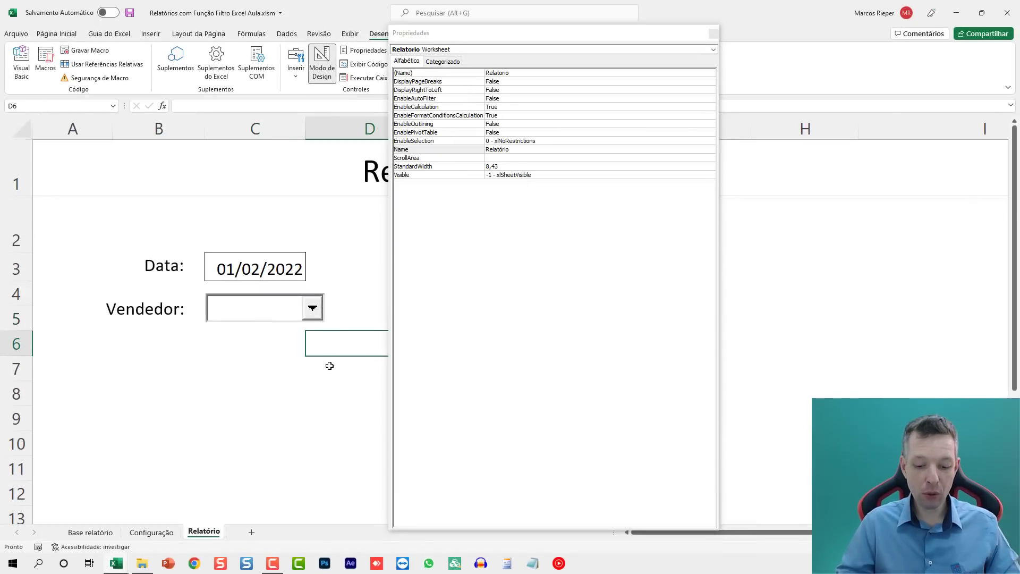
{"action": "left_click", "coordinate": [230, 375]}
{"action": "type", "text": "="}
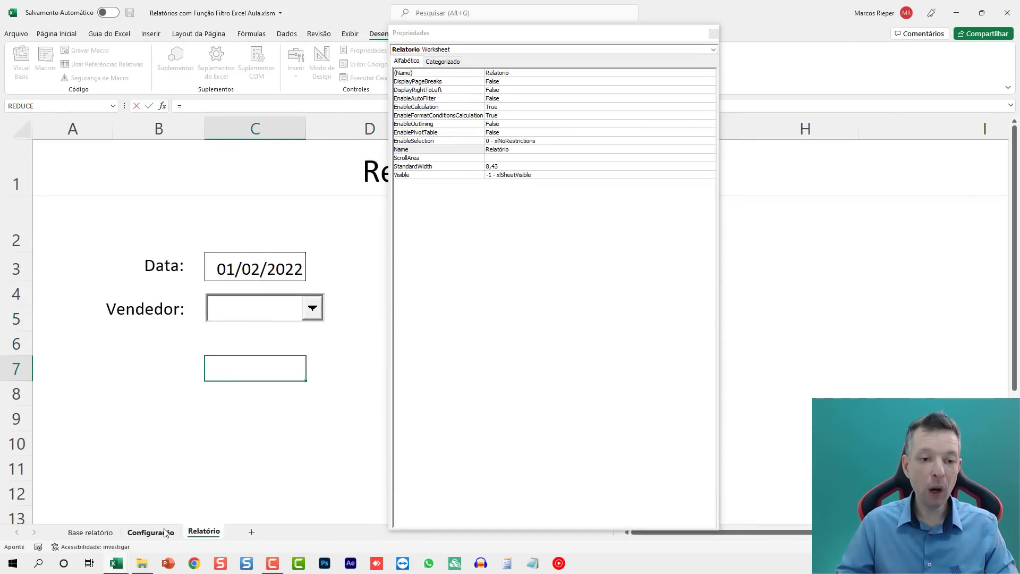
{"action": "left_click", "coordinate": [166, 531]}
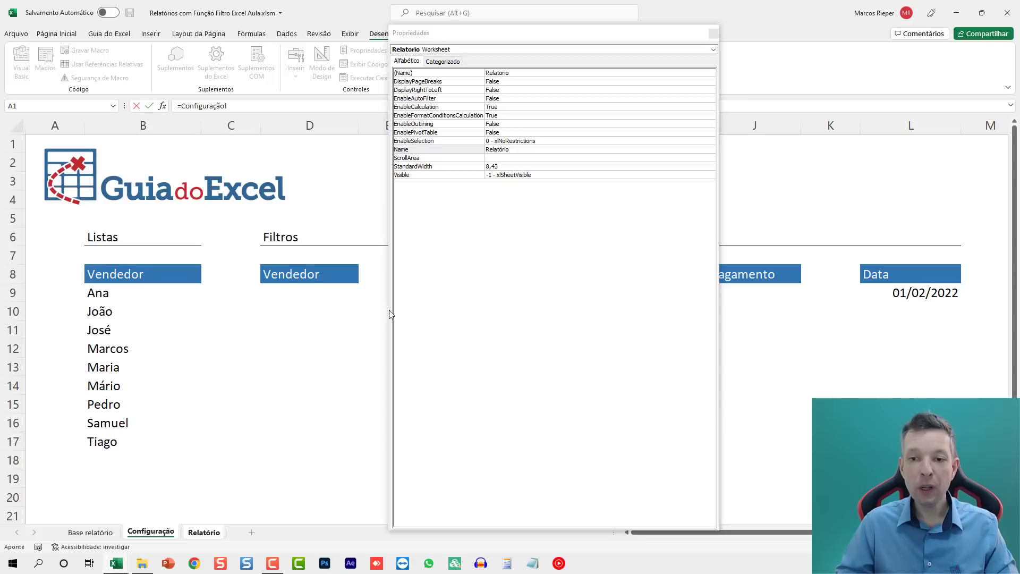
{"action": "left_click", "coordinate": [316, 290]}
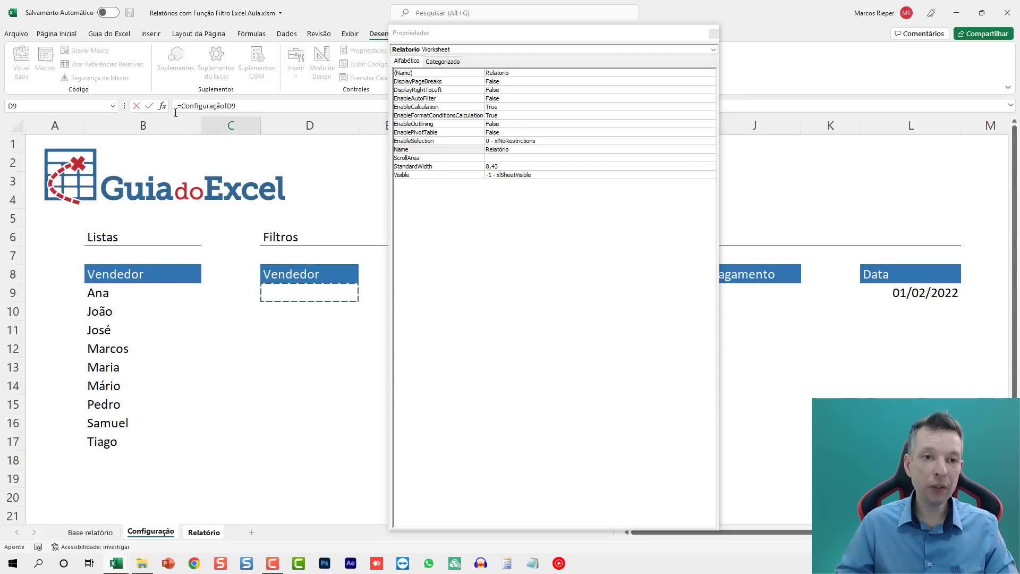
{"action": "key", "text": "F4"}
{"action": "key", "text": "Return"}
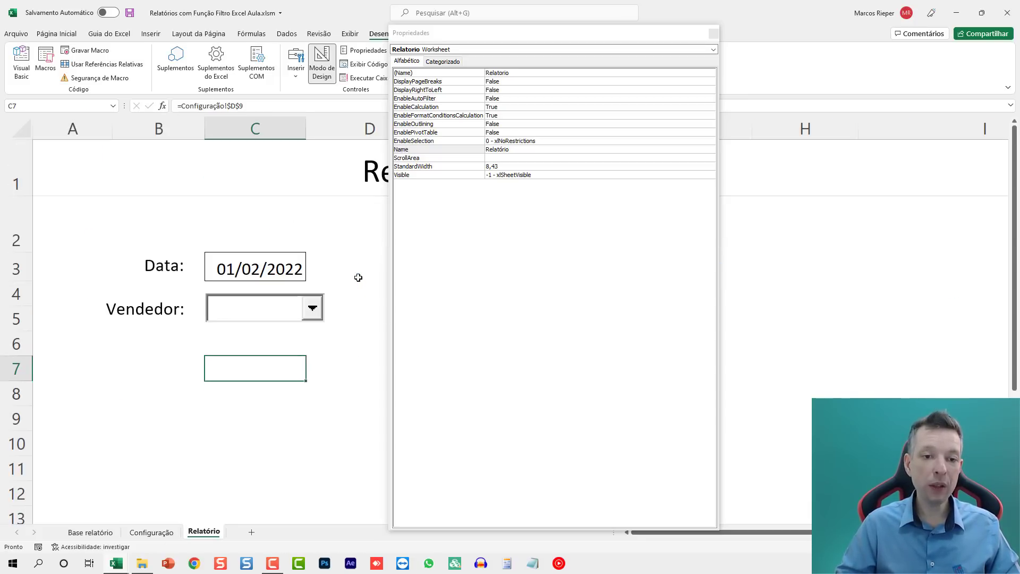
Copy the Configuração!$D$9 reference from C7 into the combo box's LinkedCell property and close its properties
{"action": "key", "text": "F2"}
{"action": "key", "text": "shift+Home"}
{"action": "key", "text": "shift+Right"}
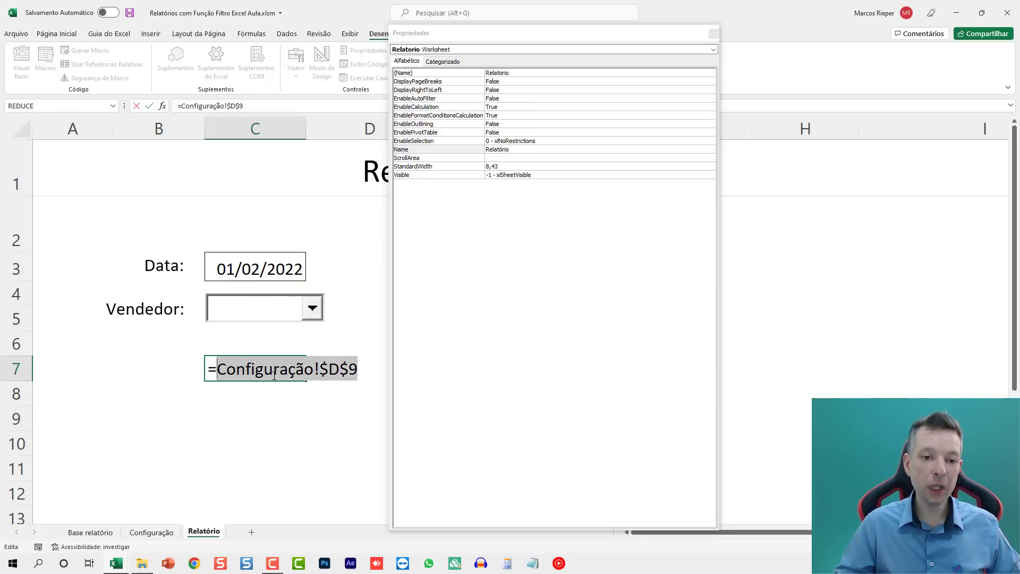
{"action": "key", "text": "Escape"}
{"action": "left_click", "coordinate": [261, 311]}
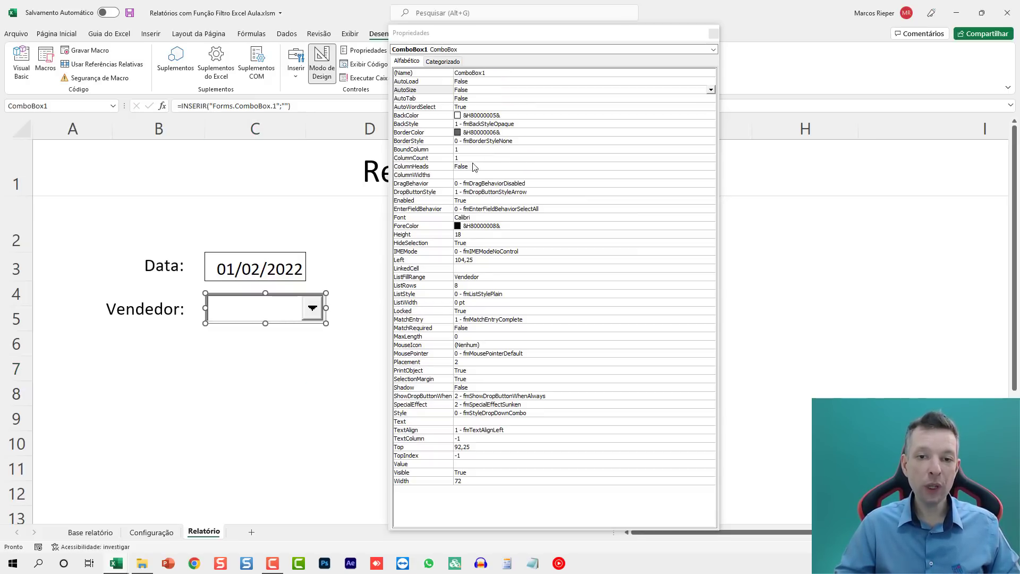
{"action": "left_click", "coordinate": [466, 269]}
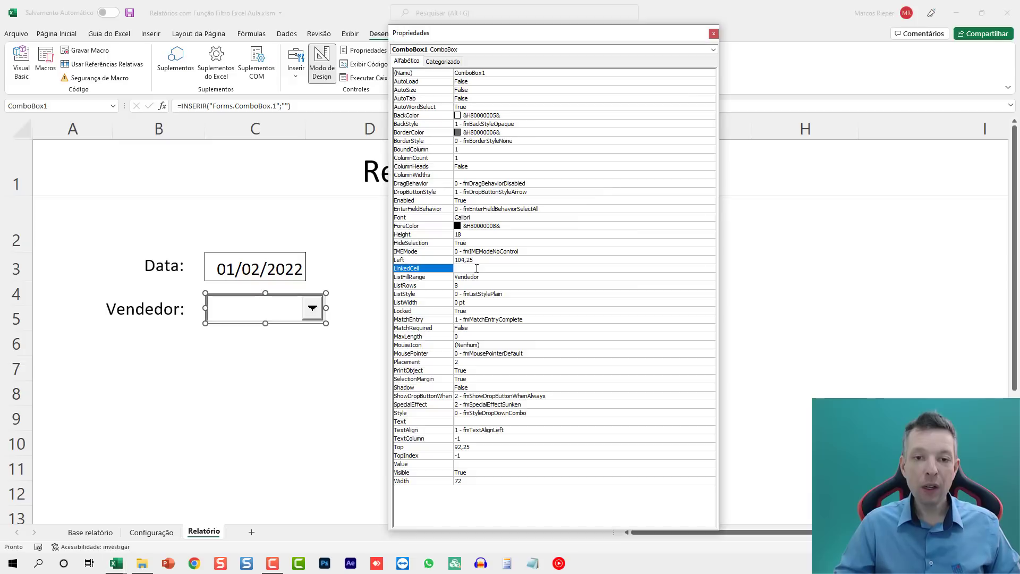
{"action": "key", "text": "ctrl+v"}
{"action": "key", "text": "Return"}
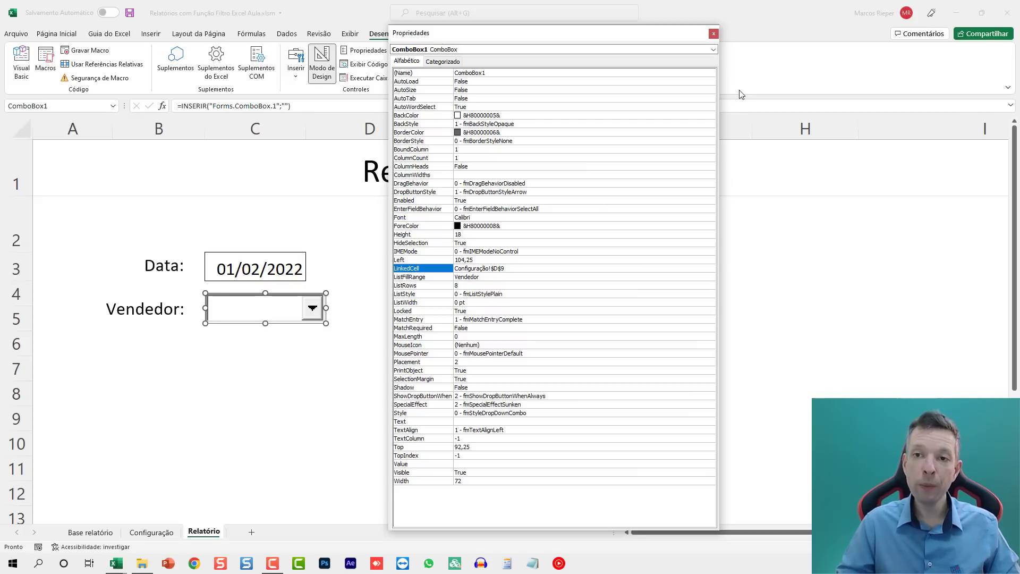
{"action": "left_click", "coordinate": [714, 33]}
{"action": "left_click", "coordinate": [503, 255]}
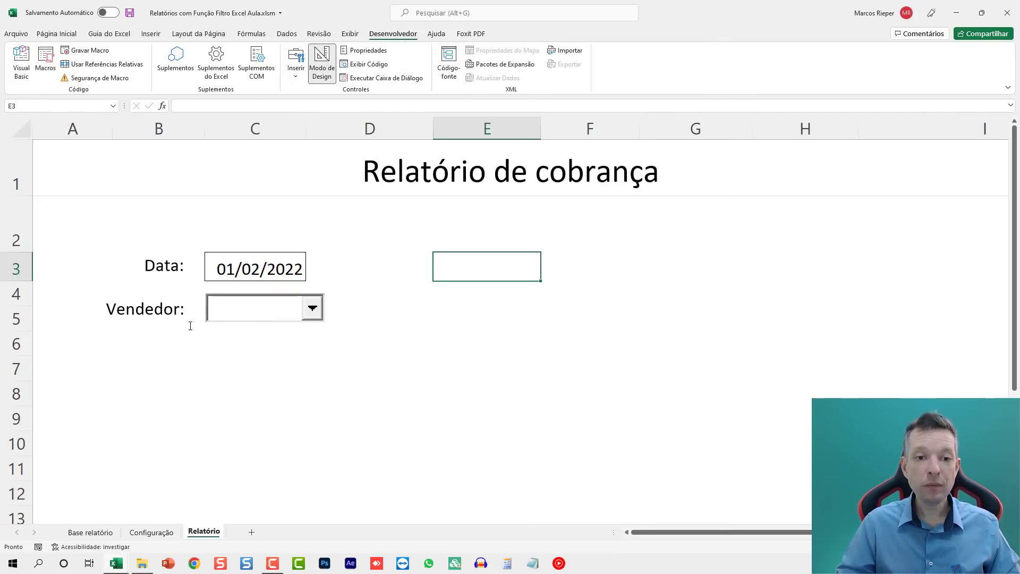
Turn off Design Mode and choose a salesperson in the Vendedor combo box to test its linked cell
{"action": "left_click", "coordinate": [300, 308]}
{"action": "left_click", "coordinate": [384, 304]}
{"action": "left_click", "coordinate": [312, 307]}
{"action": "left_click", "coordinate": [382, 305]}
{"action": "left_click", "coordinate": [312, 305]}
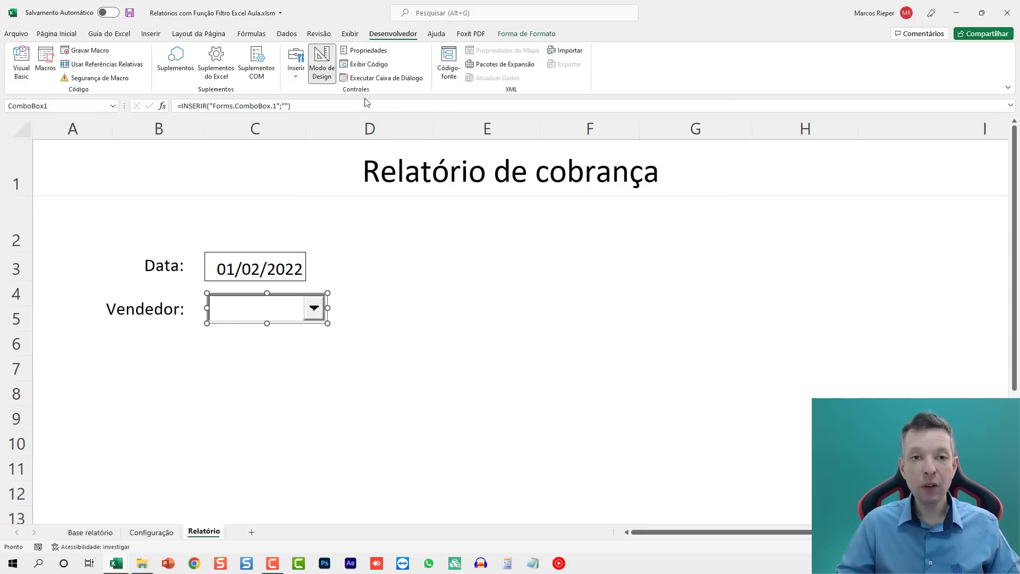
{"action": "left_click", "coordinate": [322, 60]}
{"action": "left_click", "coordinate": [314, 308]}
{"action": "scroll", "coordinate": [317, 436], "scroll_direction": "down", "scroll_amount": 1}
{"action": "left_click", "coordinate": [260, 310]}
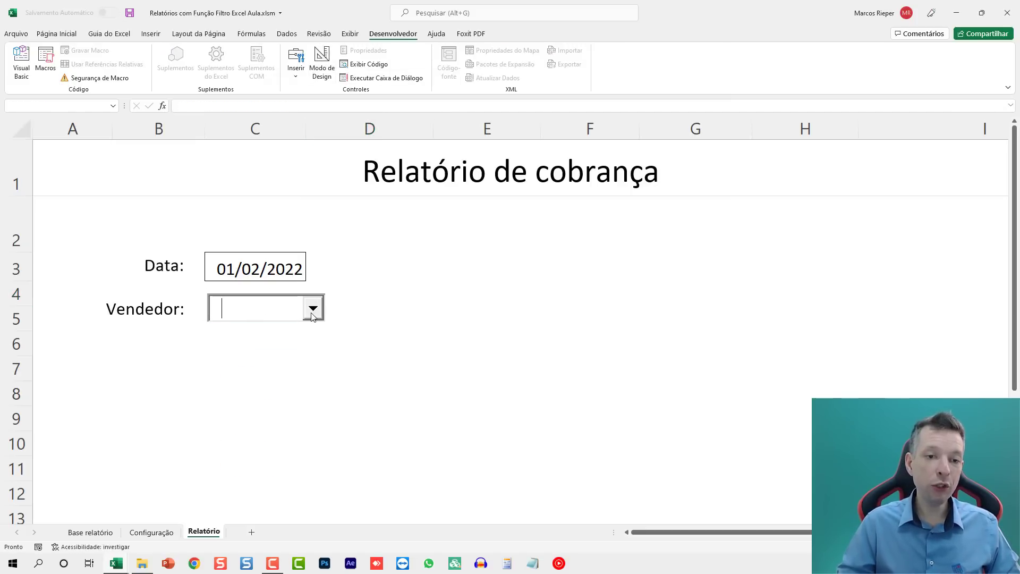
{"action": "type", "text": "Marcos"}
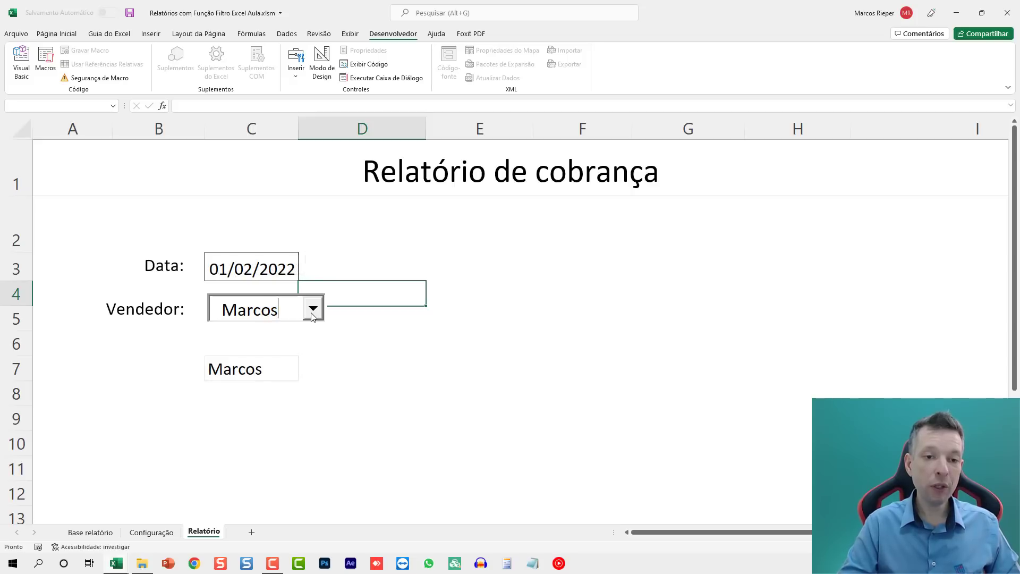
Clear the helper reference from cell C7 of the Relatório sheet
{"action": "left_click", "coordinate": [350, 379]}
{"action": "left_click", "coordinate": [261, 415]}
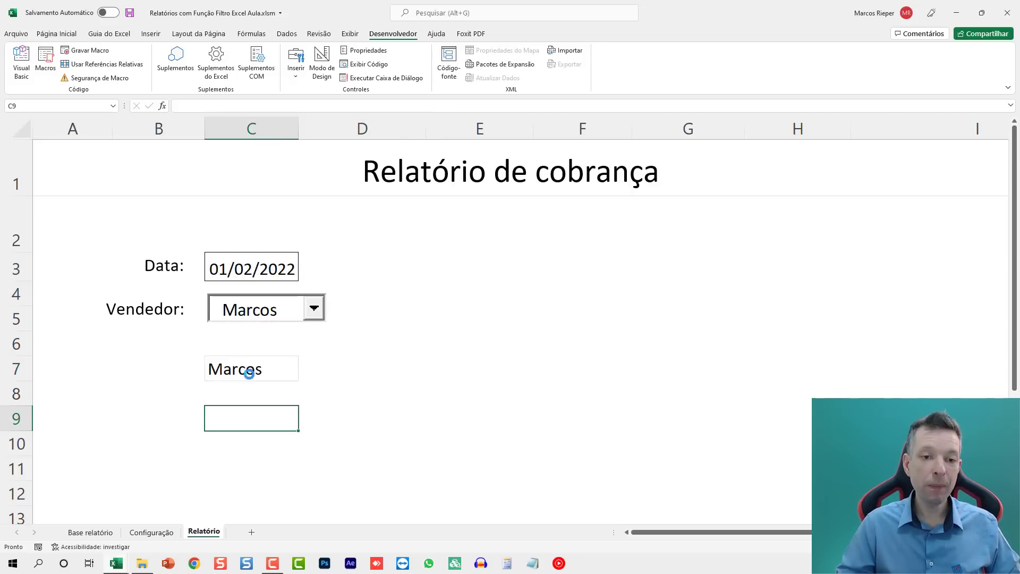
{"action": "key", "text": "ctrl+c"}
{"action": "left_click", "coordinate": [254, 374]}
{"action": "key", "text": "ctrl+v"}
{"action": "left_click", "coordinate": [292, 348]}
{"action": "key", "text": "Escape"}
{"action": "left_click", "coordinate": [284, 312]}
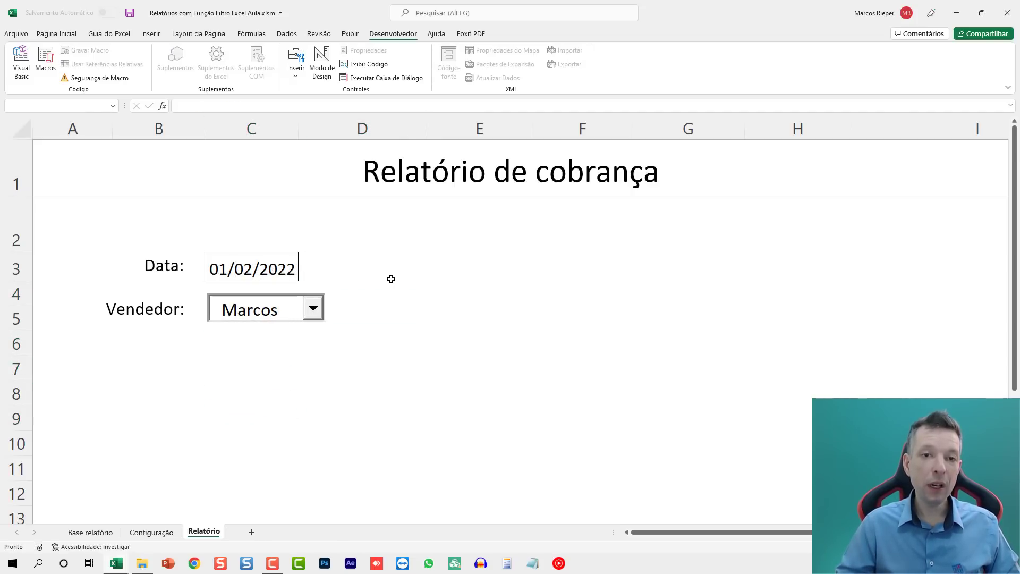
Turn on Design Mode and nudge the Vendedor combo box slightly left to align it under the date cell
{"action": "left_click", "coordinate": [391, 279]}
{"action": "left_click", "coordinate": [323, 63]}
{"action": "left_click", "coordinate": [276, 311]}
{"action": "left_click_drag", "start_coordinate": [276, 312], "coordinate": [270, 311]}
{"action": "left_click", "coordinate": [352, 308]}
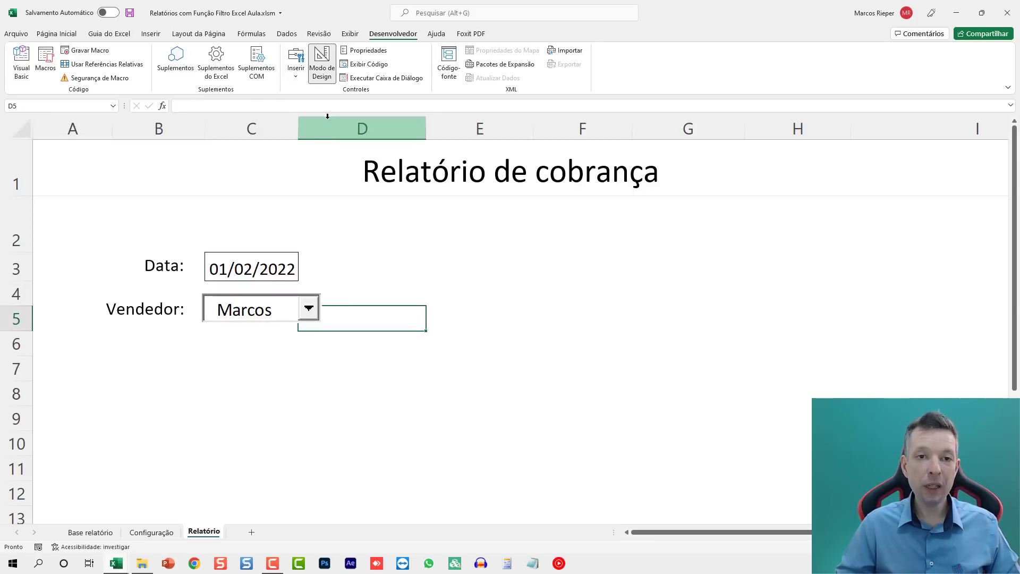
Turn off Design Mode, try different salespeople in the Vendedor combo box and empty its selection
{"action": "left_click", "coordinate": [319, 62]}
{"action": "left_click", "coordinate": [309, 310]}
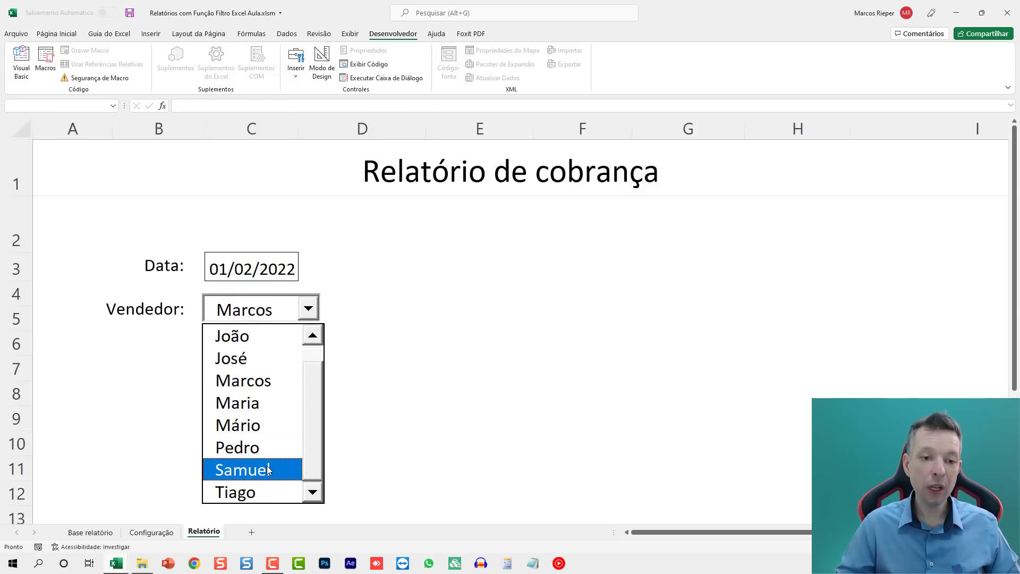
{"action": "left_click", "coordinate": [250, 470]}
{"action": "left_click", "coordinate": [308, 310]}
{"action": "left_click_drag", "start_coordinate": [317, 386], "coordinate": [311, 354]}
{"action": "left_click", "coordinate": [265, 337]}
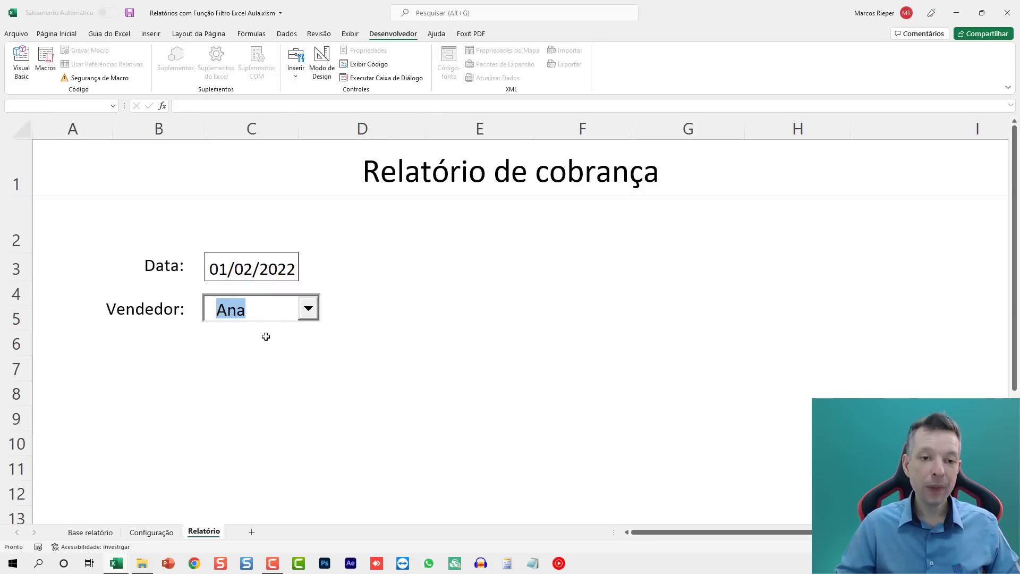
{"action": "key", "text": "BackSpace"}
{"action": "left_click", "coordinate": [383, 362]}
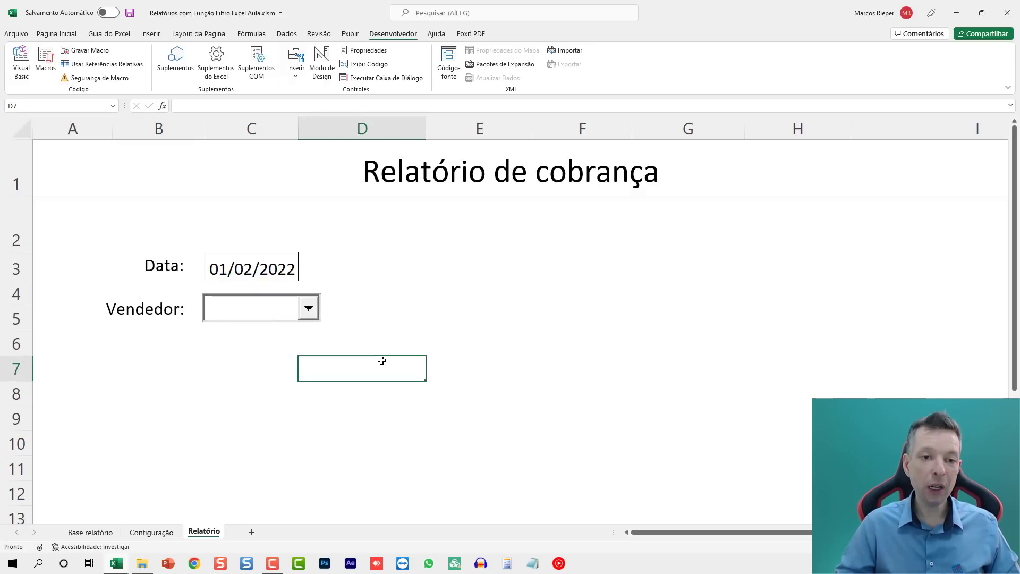
In Design Mode, insert a form-control group box beside the Data and Vendedor filters, spanning columns D to F, and caption it "Inadimplência"
{"action": "left_click", "coordinate": [322, 64]}
{"action": "left_click", "coordinate": [389, 266]}
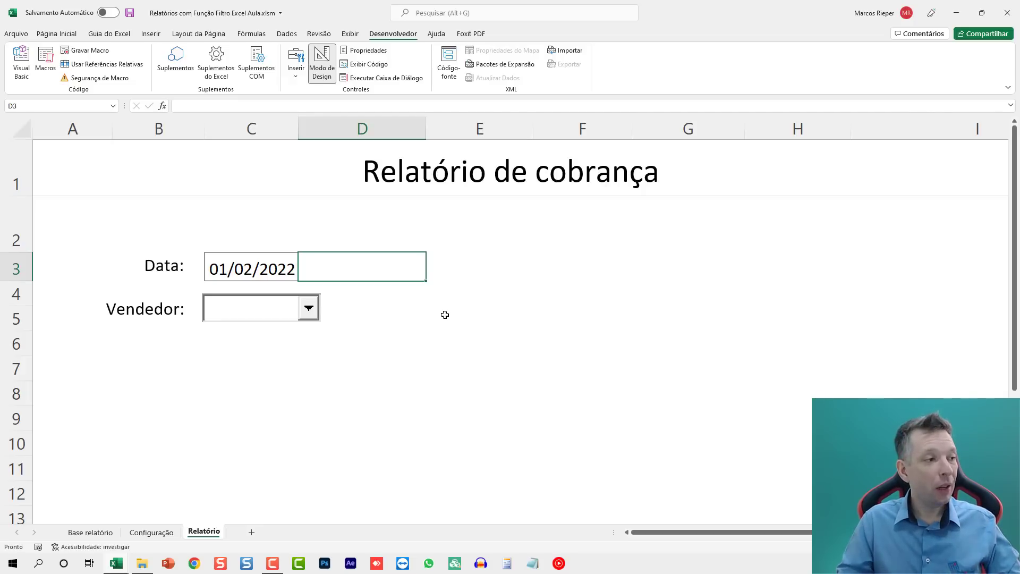
{"action": "left_click", "coordinate": [479, 276]}
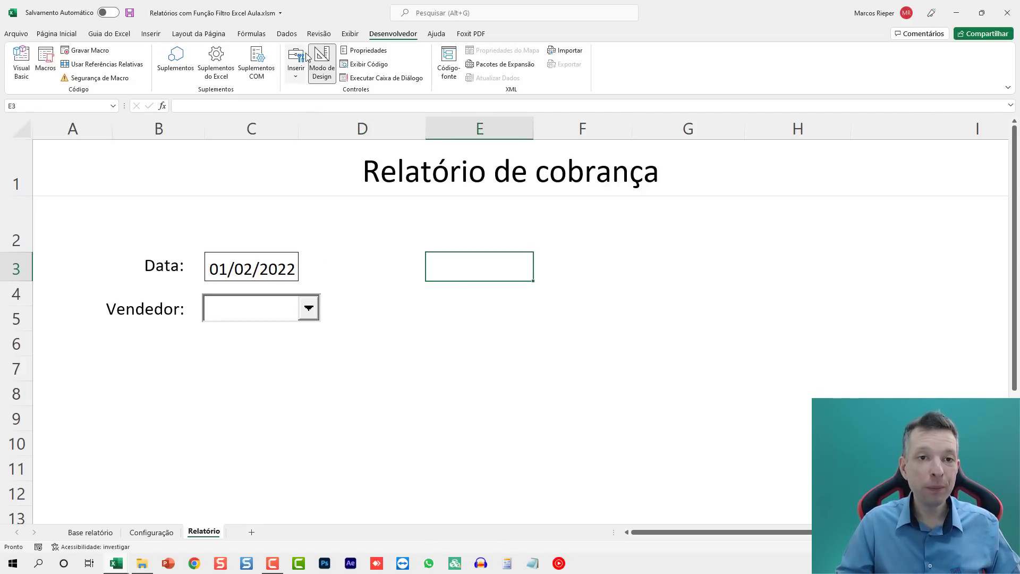
{"action": "left_click", "coordinate": [297, 74]}
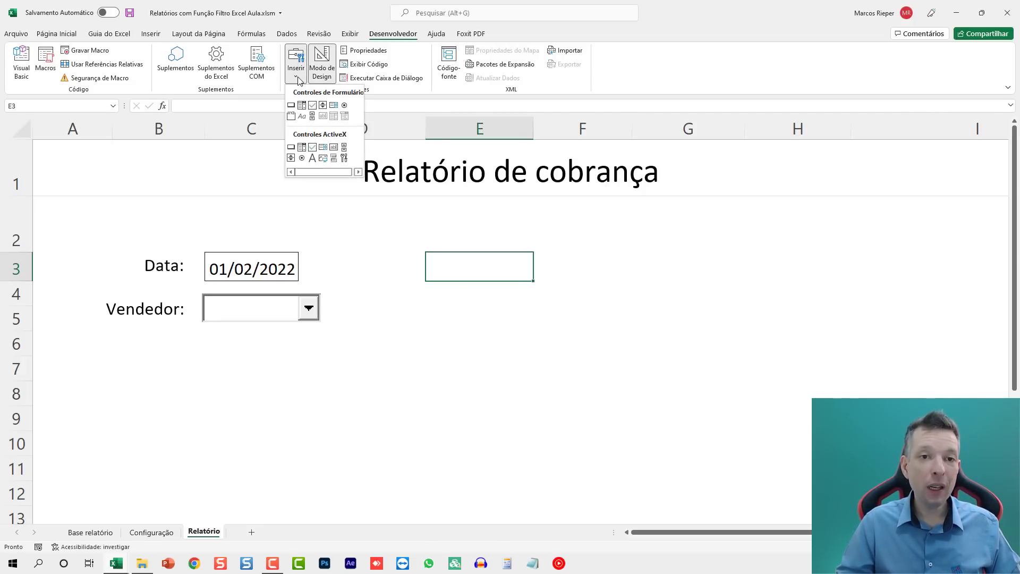
{"action": "left_click", "coordinate": [291, 116]}
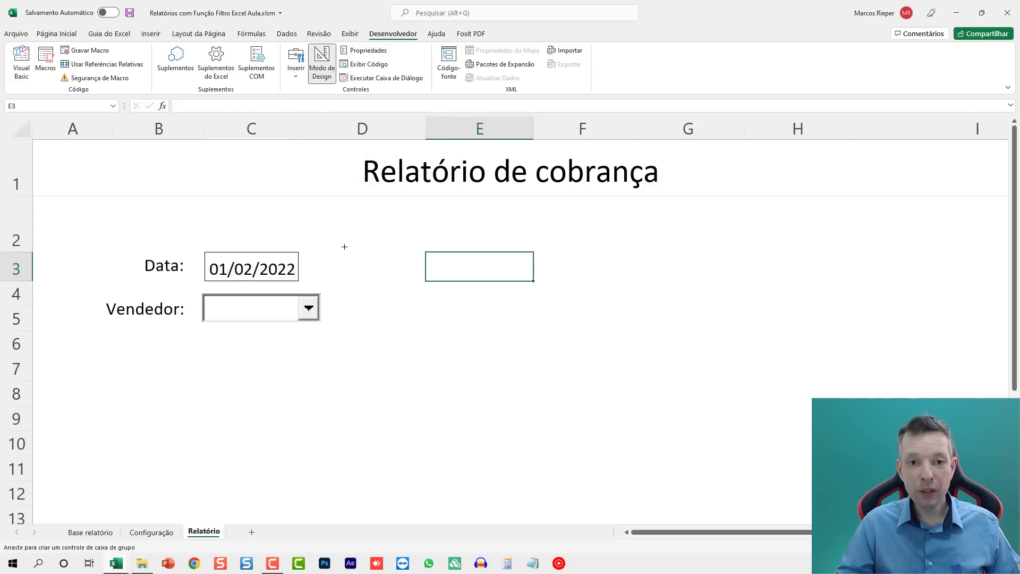
{"action": "left_click_drag", "start_coordinate": [345, 247], "coordinate": [565, 328]}
{"action": "left_click", "coordinate": [388, 255]}
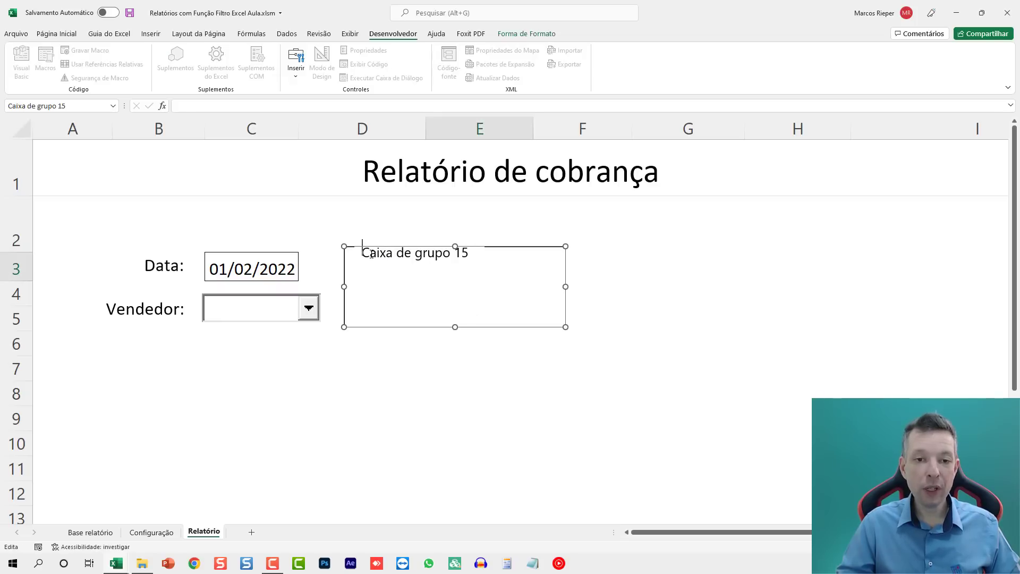
{"action": "type", "text": "Inadimplentes"}
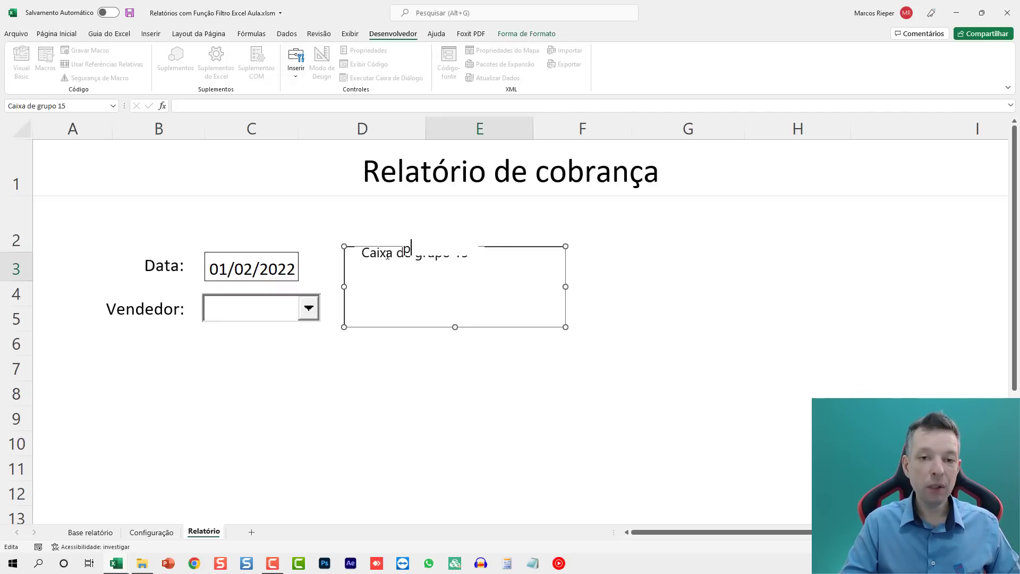
{"action": "left_click", "coordinate": [440, 375]}
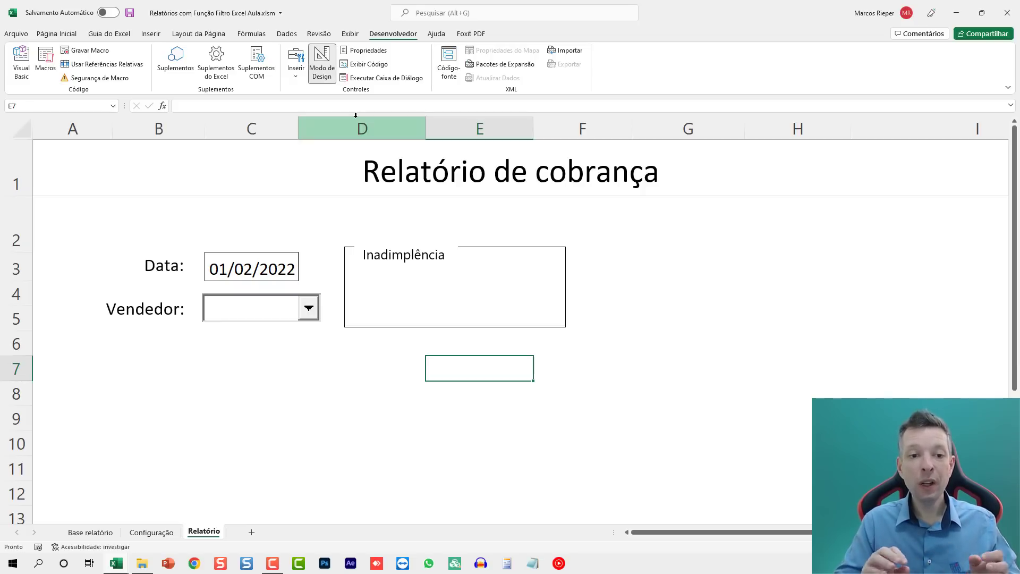
Insert a form-control check box inside the Inadimplência group box and caption it "A"
{"action": "left_click", "coordinate": [301, 68]}
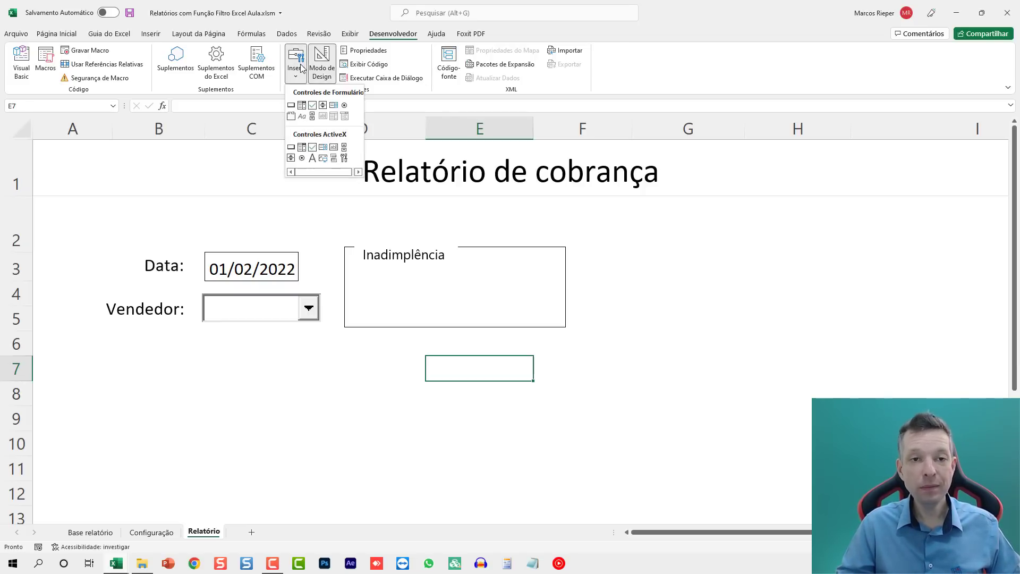
{"action": "left_click", "coordinate": [313, 106]}
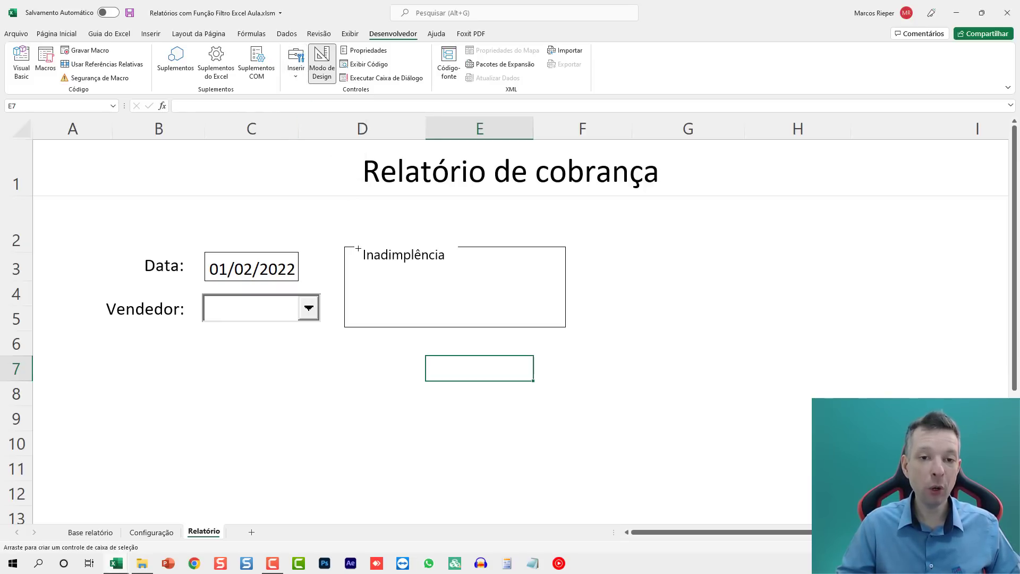
{"action": "left_click", "coordinate": [355, 284]}
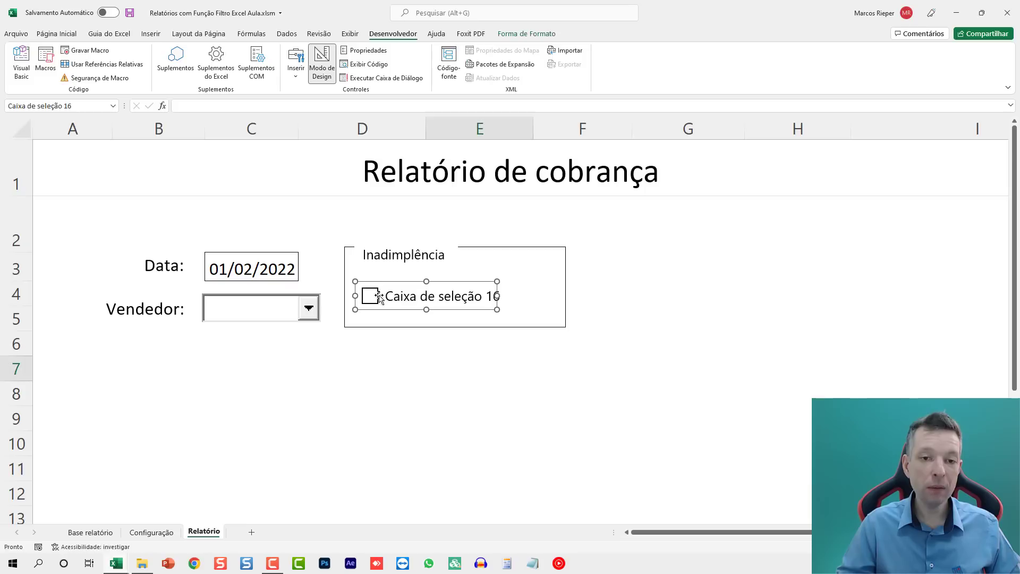
{"action": "left_click", "coordinate": [403, 301]}
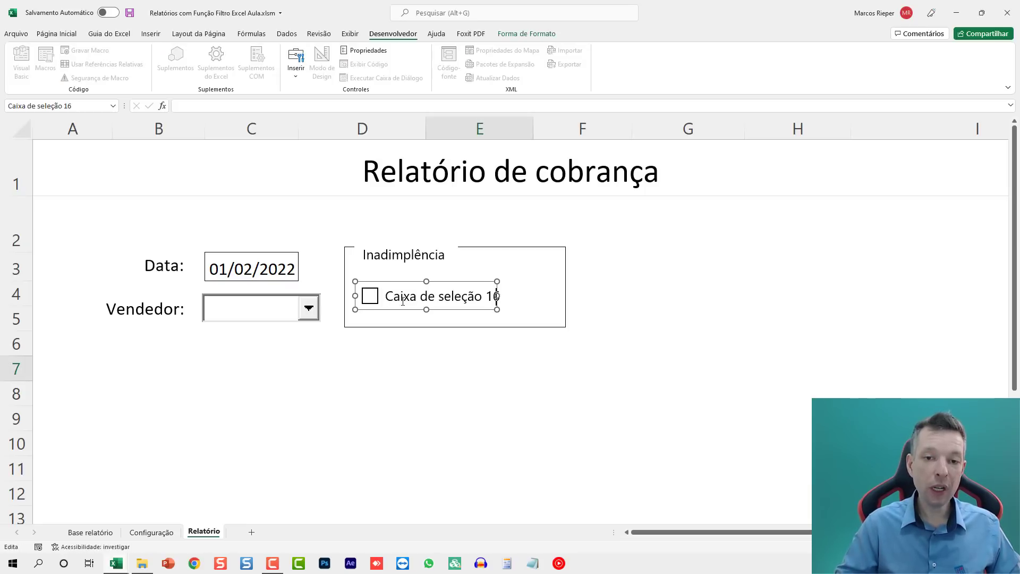
{"action": "key", "text": "ctrl+a"}
{"action": "type", "text": "A"}
{"action": "left_click", "coordinate": [433, 325]}
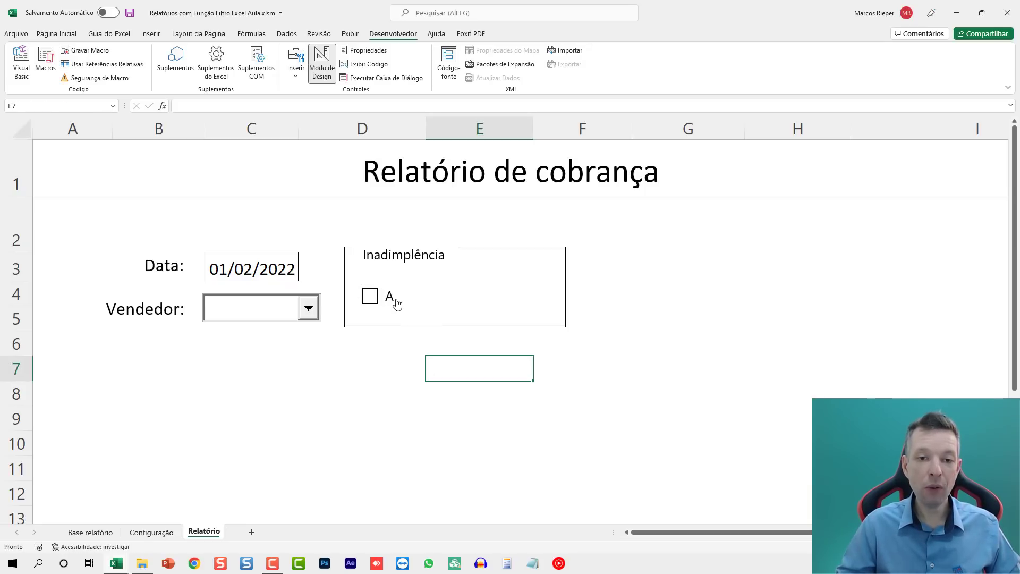
Narrow the "A" check box so that its frame fits closely around the caption
{"action": "right_click", "coordinate": [395, 301]}
{"action": "left_click", "coordinate": [501, 297]}
{"action": "left_click_drag", "start_coordinate": [497, 296], "coordinate": [402, 295]}
{"action": "left_click", "coordinate": [419, 389]}
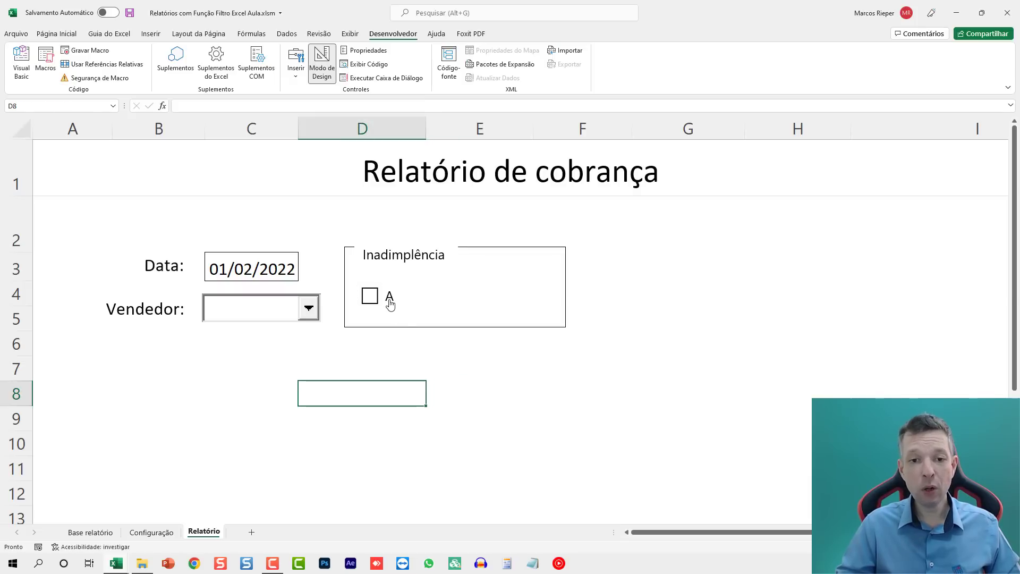
Link the "A" check box to cell Configuração!$G$9 in its control format settings
{"action": "right_click", "coordinate": [391, 303]}
{"action": "left_click", "coordinate": [435, 423]}
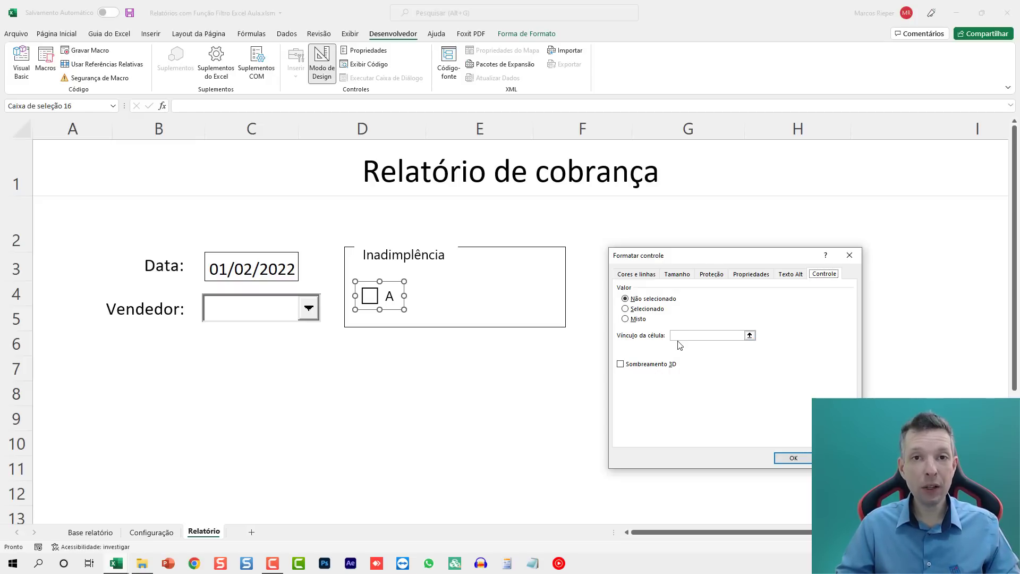
{"action": "left_click", "coordinate": [702, 335]}
{"action": "left_click", "coordinate": [152, 532]}
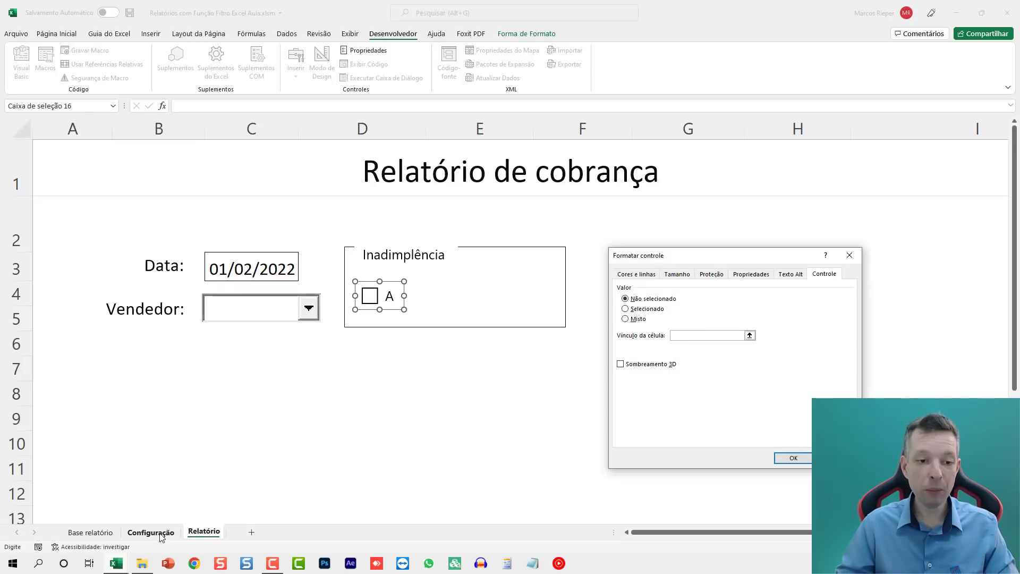
{"action": "left_click", "coordinate": [541, 289]}
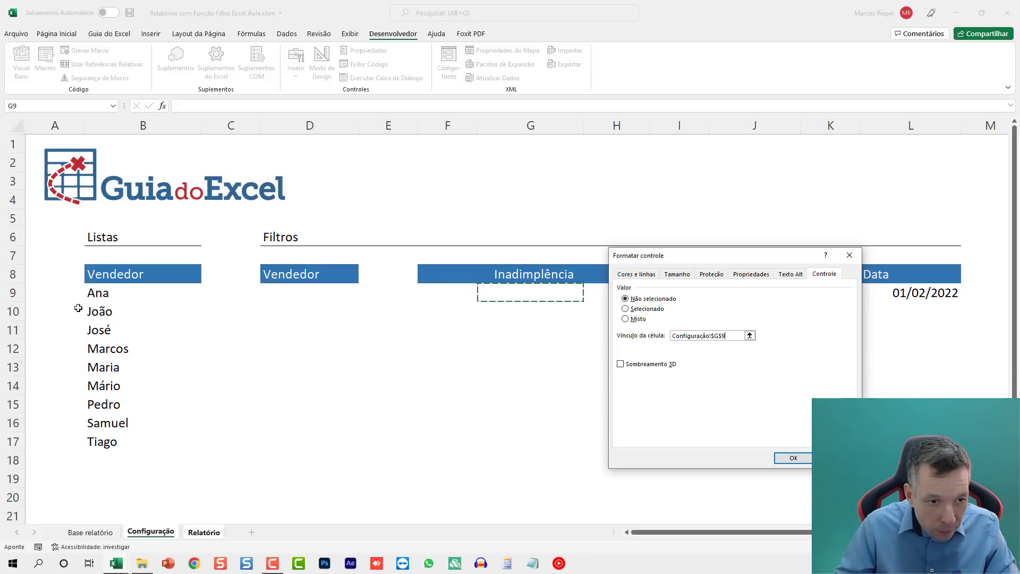
{"action": "left_click", "coordinate": [794, 458]}
{"action": "left_click", "coordinate": [486, 411]}
Toggle the "A" check box on and off and check its linked cell on the Configuração sheet each time
{"action": "left_click", "coordinate": [371, 296]}
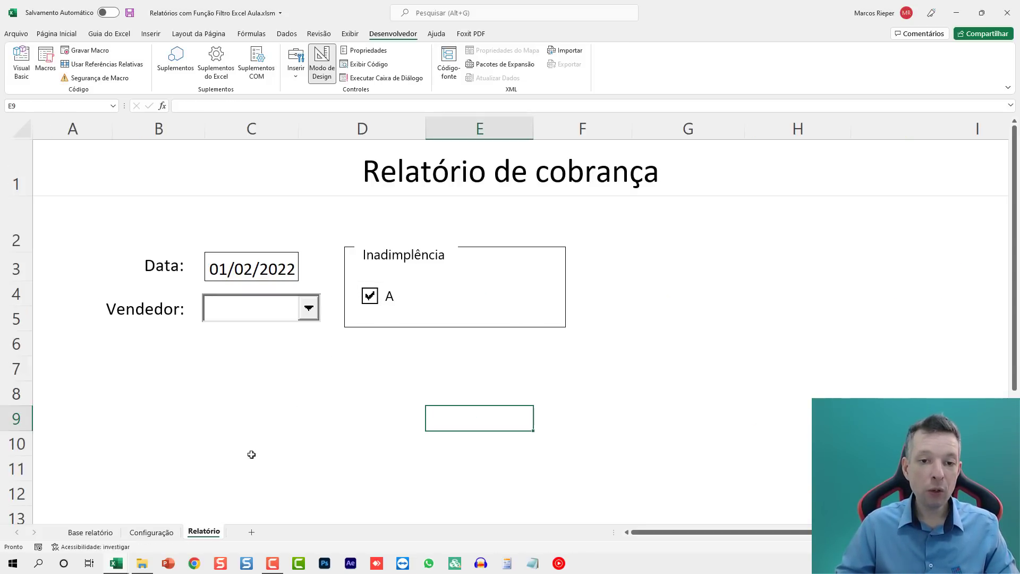
{"action": "left_click", "coordinate": [152, 532]}
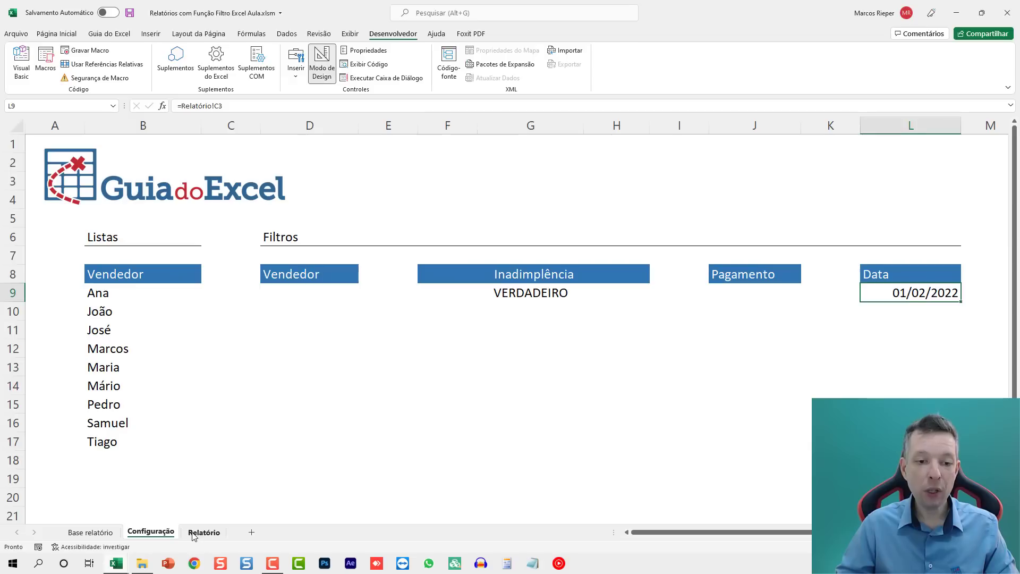
{"action": "left_click", "coordinate": [204, 532]}
{"action": "left_click", "coordinate": [371, 296]}
{"action": "left_click", "coordinate": [151, 532]}
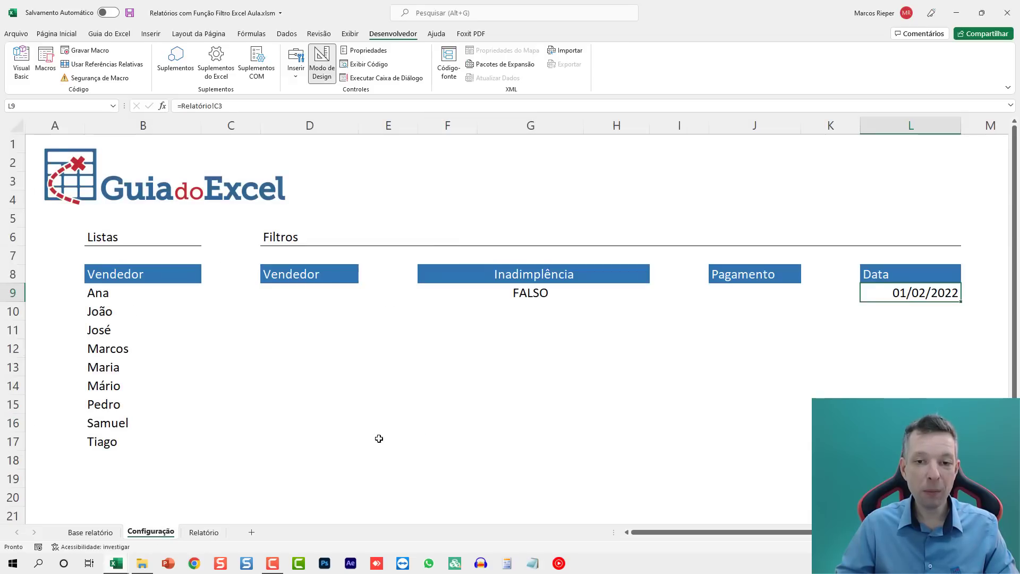
{"action": "left_click", "coordinate": [213, 533]}
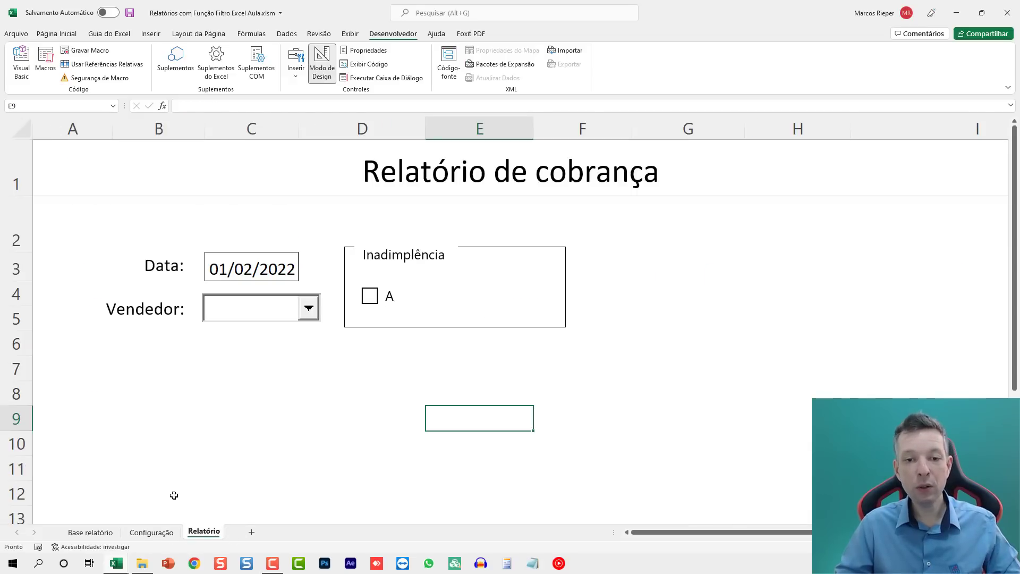
List the delinquency letters A, B, C, D and E in F9:F13 of the Configuração sheet
{"action": "left_click", "coordinate": [170, 533]}
{"action": "left_click", "coordinate": [542, 299]}
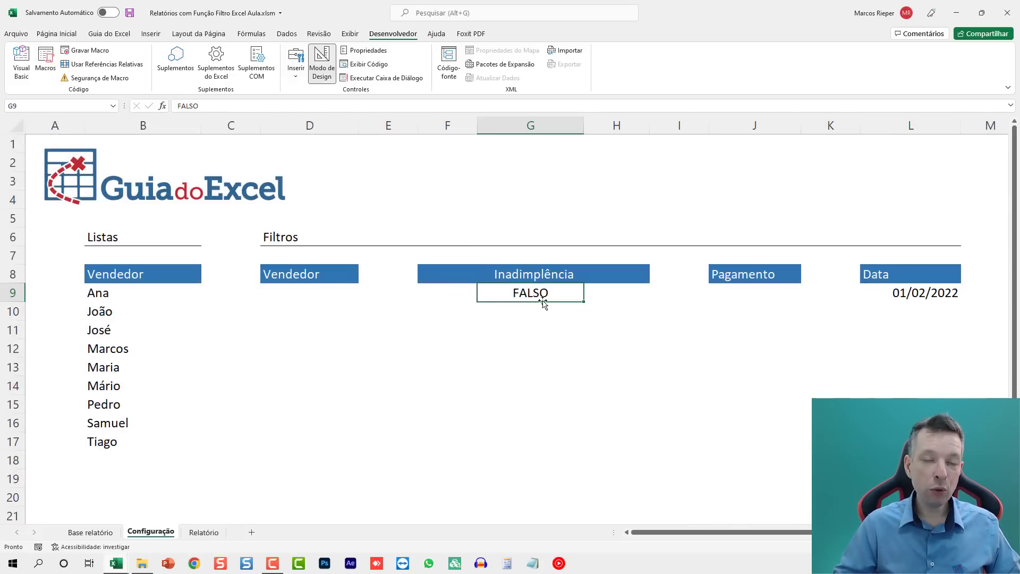
{"action": "key", "text": "Left"}
{"action": "type", "text": "A"}
{"action": "key", "text": "Return"}
{"action": "type", "text": "B"}
{"action": "key", "text": "Return"}
{"action": "type", "text": "C"}
{"action": "key", "text": "Return"}
{"action": "type", "text": "D"}
{"action": "key", "text": "Return"}
{"action": "type", "text": "E"}
{"action": "key", "text": "Right"}
{"action": "key", "text": "Up"}
{"action": "key", "text": "Up"}
{"action": "key", "text": "Up"}
{"action": "key", "text": "Up"}
{"action": "key", "text": "Up"}
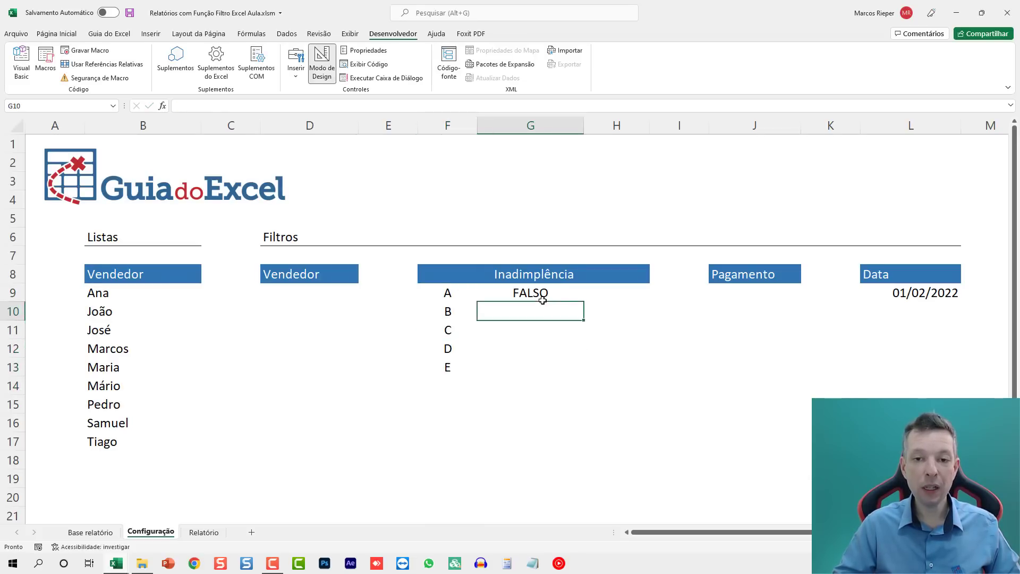
Duplicate the "A" check box four times on the Relatório sheet to make an evenly spaced row of five
{"action": "left_click", "coordinate": [204, 533]}
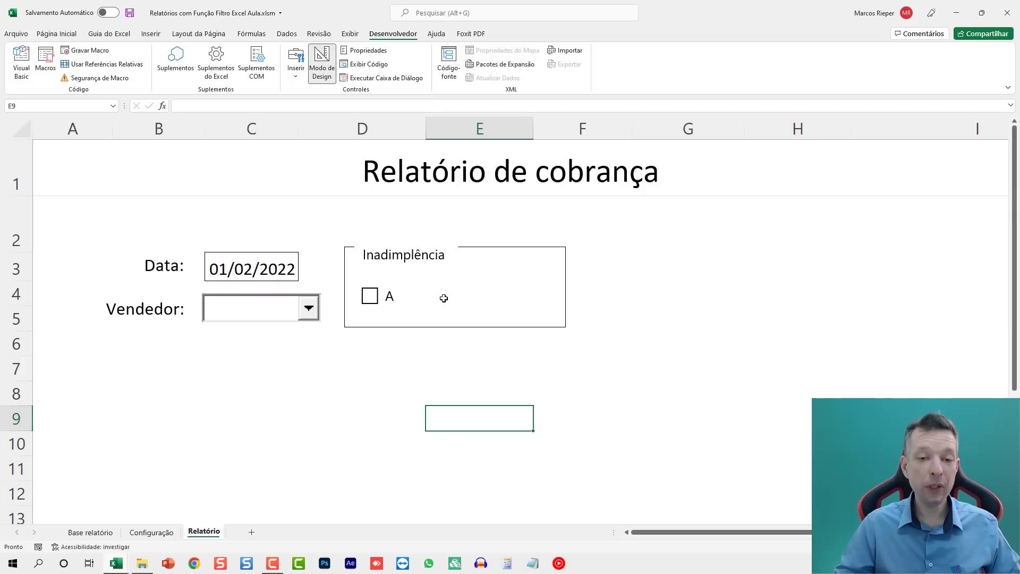
{"action": "right_click", "coordinate": [383, 301]}
{"action": "key", "text": "Escape"}
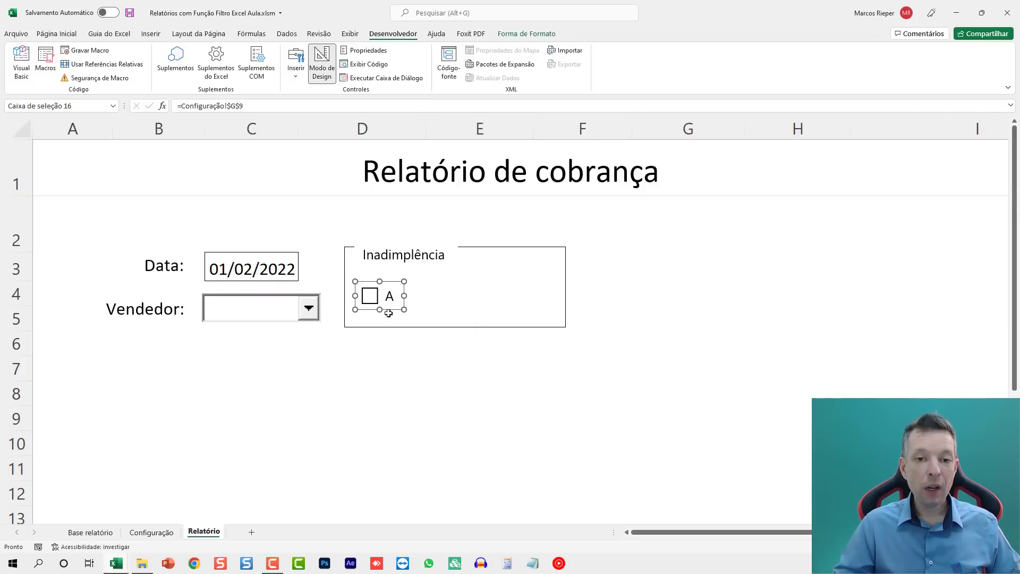
{"action": "left_click_drag", "start_coordinate": [392, 310], "coordinate": [587, 314]}
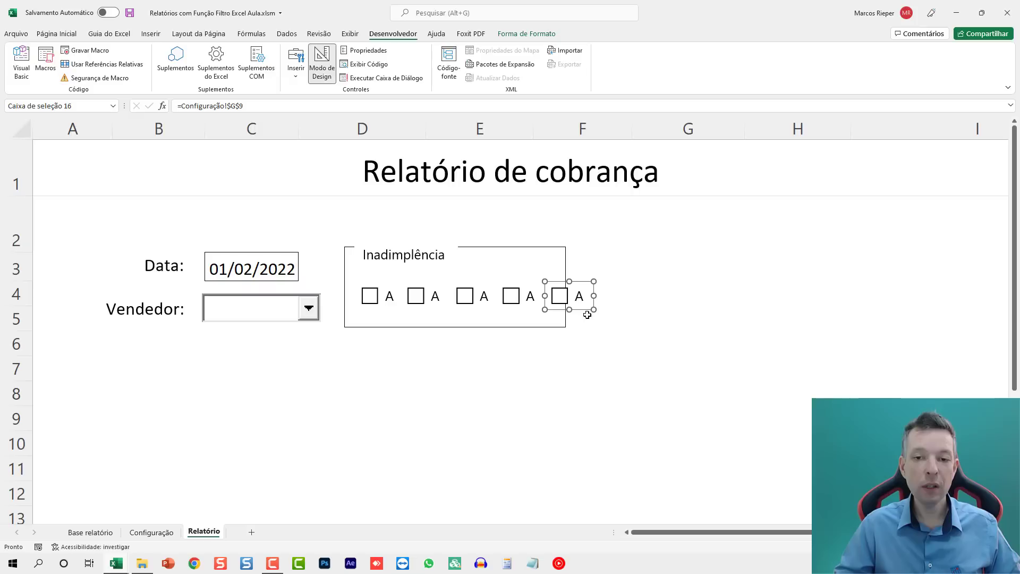
Widen the Inadimplência group box to enclose all five check boxes
{"action": "right_click", "coordinate": [404, 252]}
{"action": "left_click", "coordinate": [404, 252]}
{"action": "left_click_drag", "start_coordinate": [567, 285], "coordinate": [597, 286]}
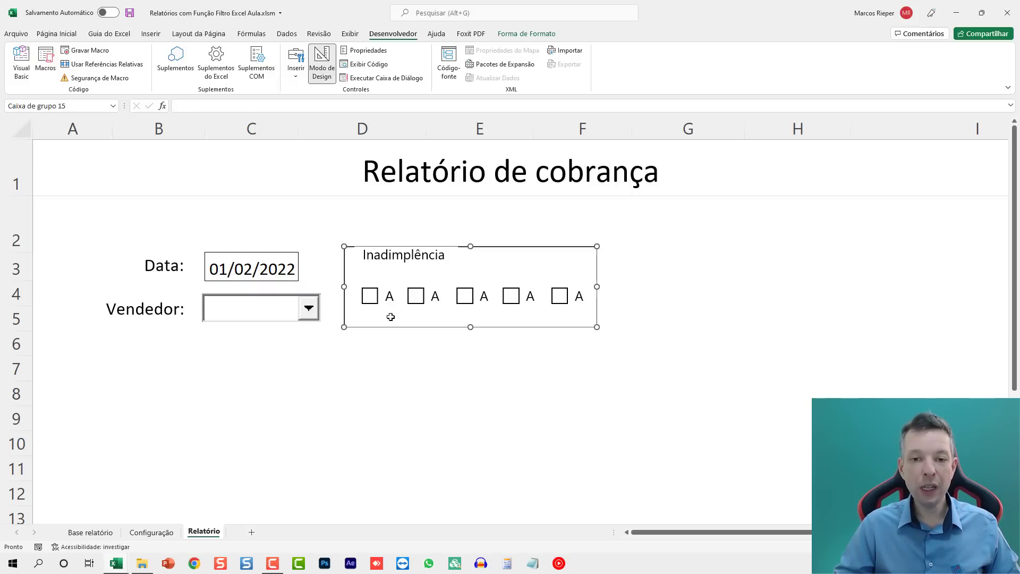
Relabel the second and third check boxes in the Inadimplência group as "B" and "C"
{"action": "left_click", "coordinate": [435, 298]}
{"action": "left_click", "coordinate": [435, 297]}
{"action": "key", "text": "BackSpace"}
{"action": "type", "text": "B"}
{"action": "key", "text": "ctrl+z"}
{"action": "right_click", "coordinate": [487, 296]}
{"action": "key", "text": "Escape"}
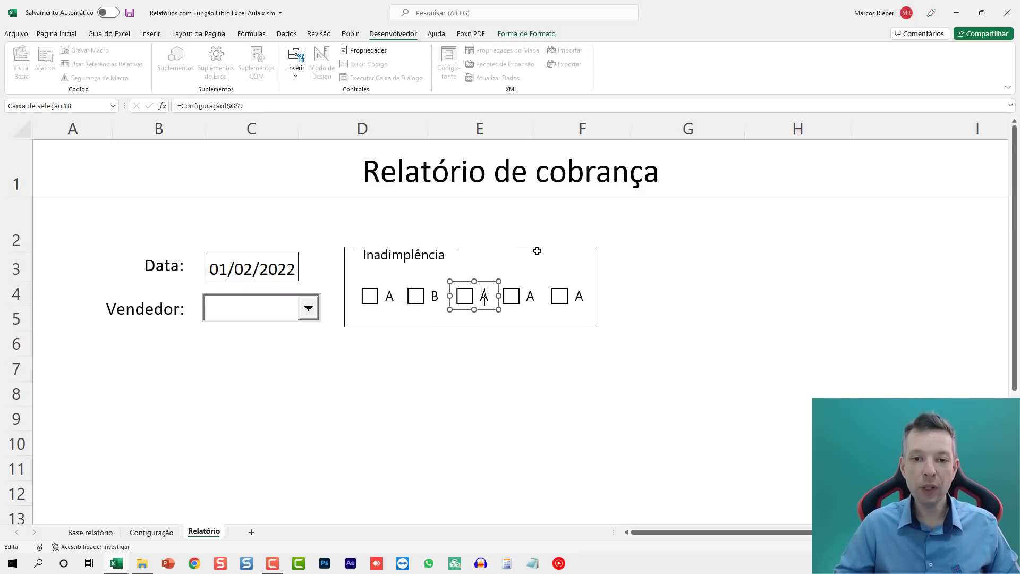
{"action": "key", "text": "BackSpace"}
{"action": "type", "text": "C"}
Relabel the fourth and fifth check boxes in the Inadimplência group as "D" and "E"
{"action": "right_click", "coordinate": [528, 296]}
{"action": "key", "text": "Escape"}
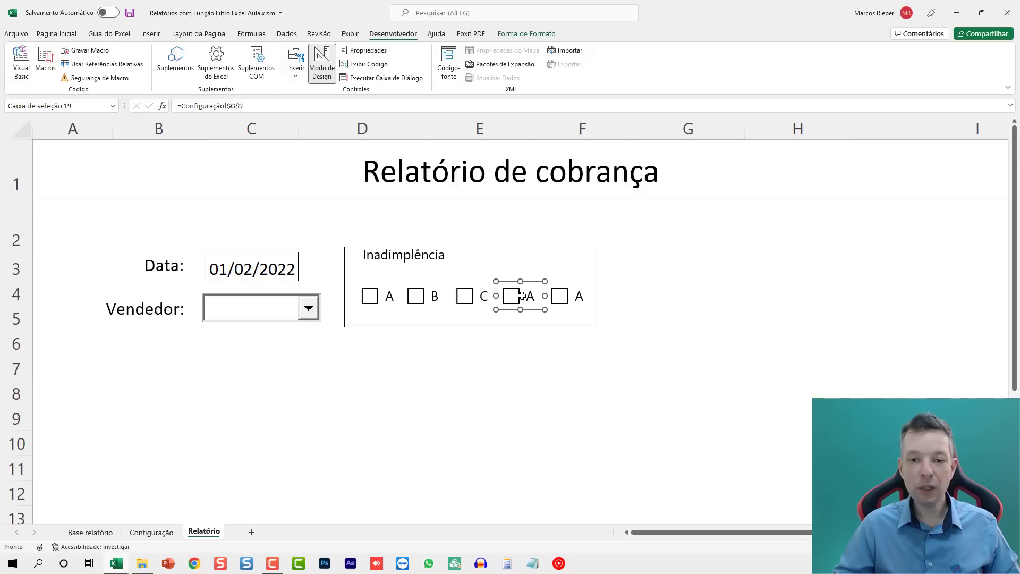
{"action": "left_click", "coordinate": [523, 296]}
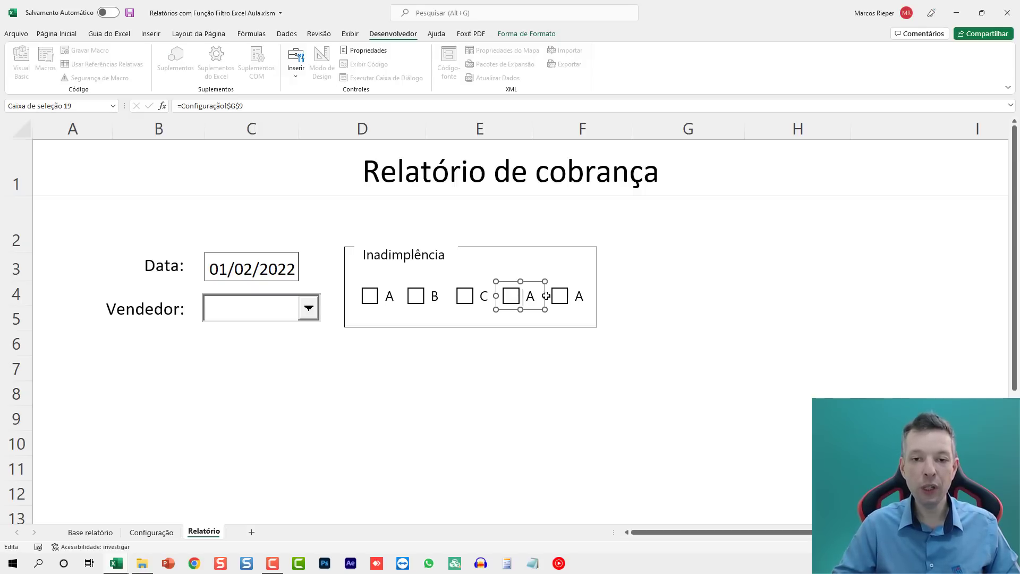
{"action": "key", "text": "BackSpace"}
{"action": "type", "text": "D"}
{"action": "right_click", "coordinate": [574, 296]}
{"action": "key", "text": "Escape"}
{"action": "left_click", "coordinate": [579, 296]}
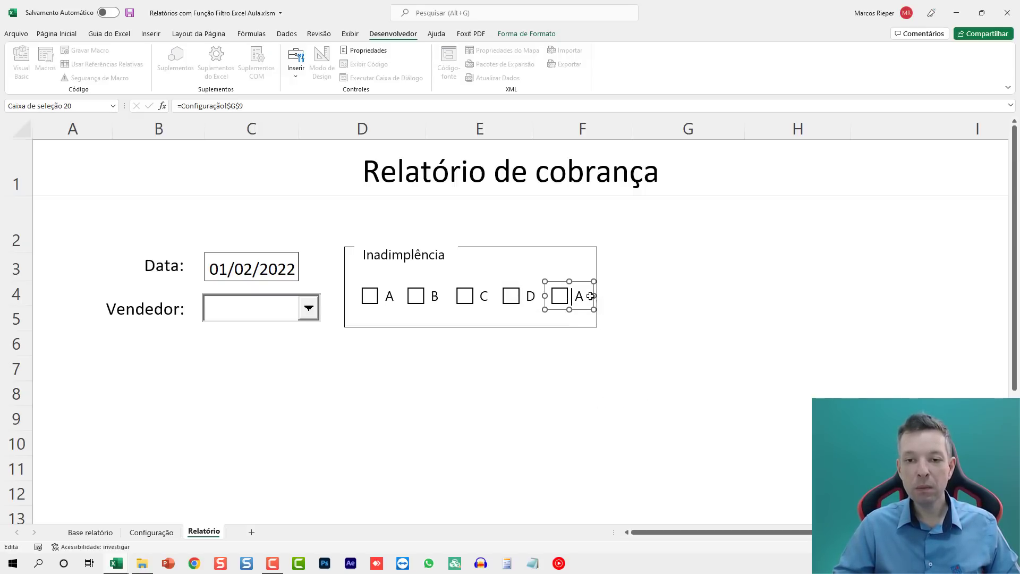
{"action": "key", "text": "BackSpace"}
{"action": "type", "text": "E"}
{"action": "left_click", "coordinate": [656, 315]}
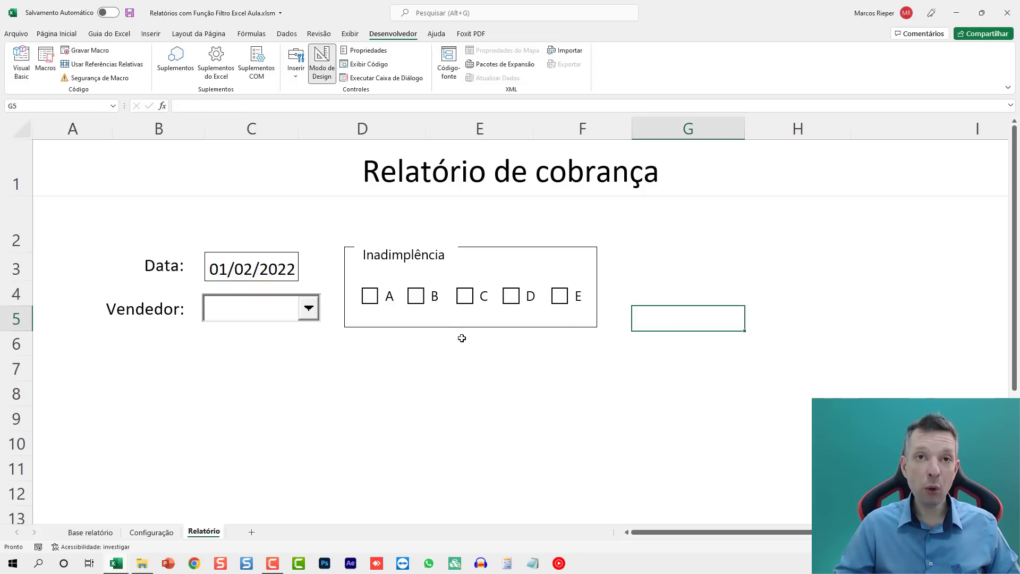
Link the "B" check box on the Relatório sheet to cell G10 of the Configuração sheet
{"action": "left_click", "coordinate": [164, 533]}
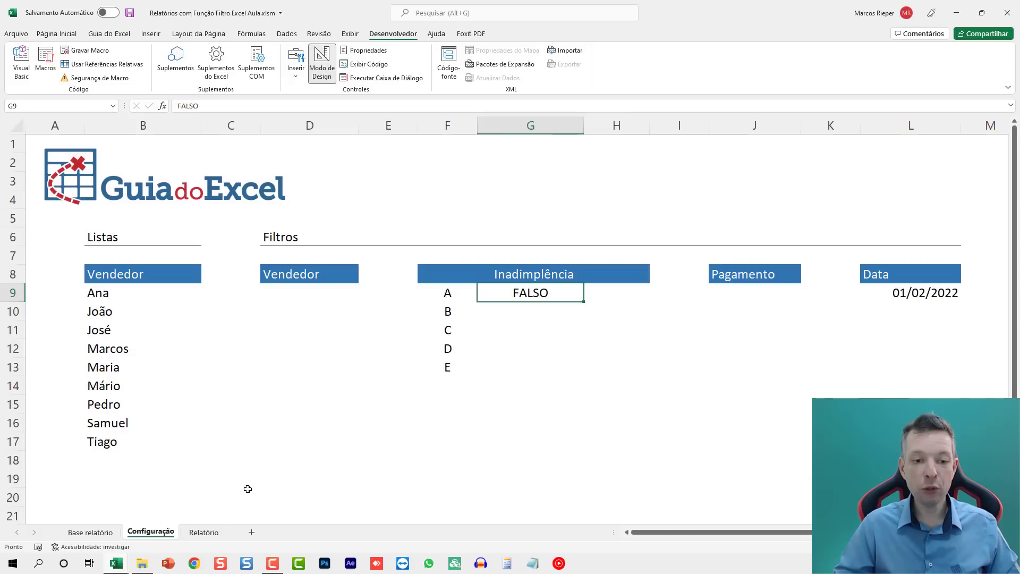
{"action": "left_click", "coordinate": [203, 532]}
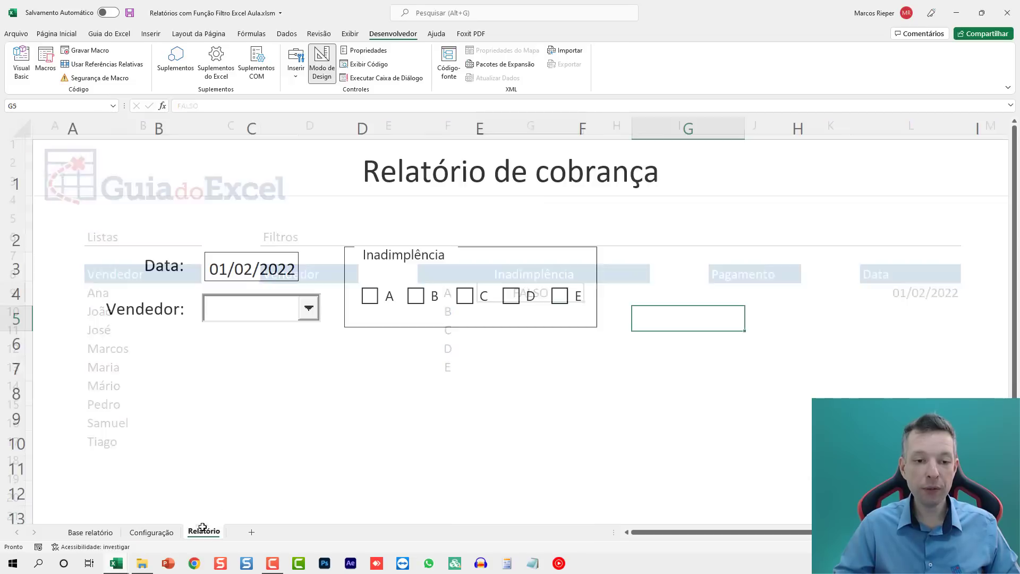
{"action": "right_click", "coordinate": [431, 294]}
{"action": "left_click", "coordinate": [466, 410]}
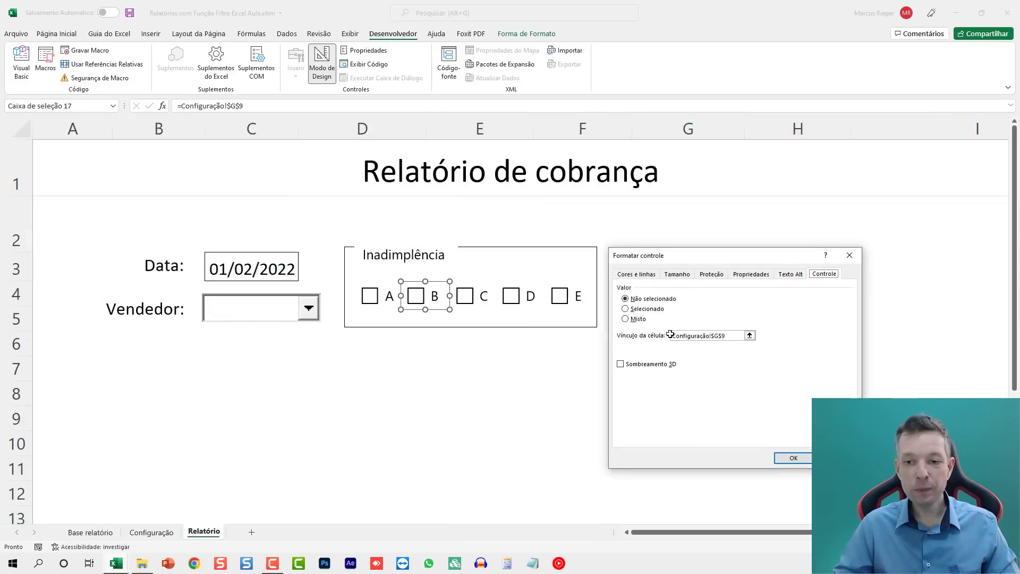
{"action": "left_click", "coordinate": [733, 335]}
{"action": "key", "text": "Return"}
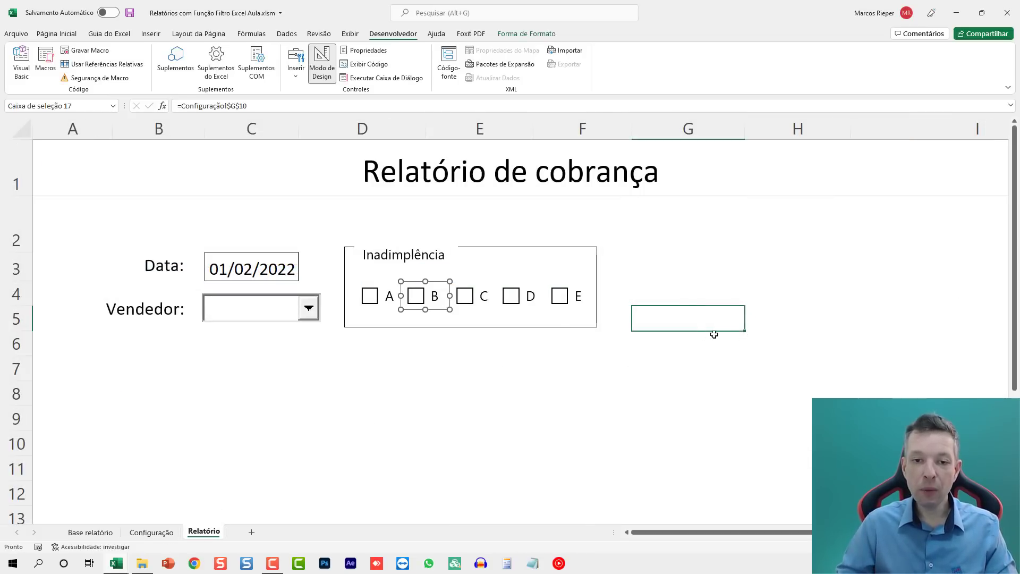
Link the "C" check box to cell G11 of the Configuração sheet
{"action": "right_click", "coordinate": [479, 299]}
{"action": "left_click", "coordinate": [524, 418]}
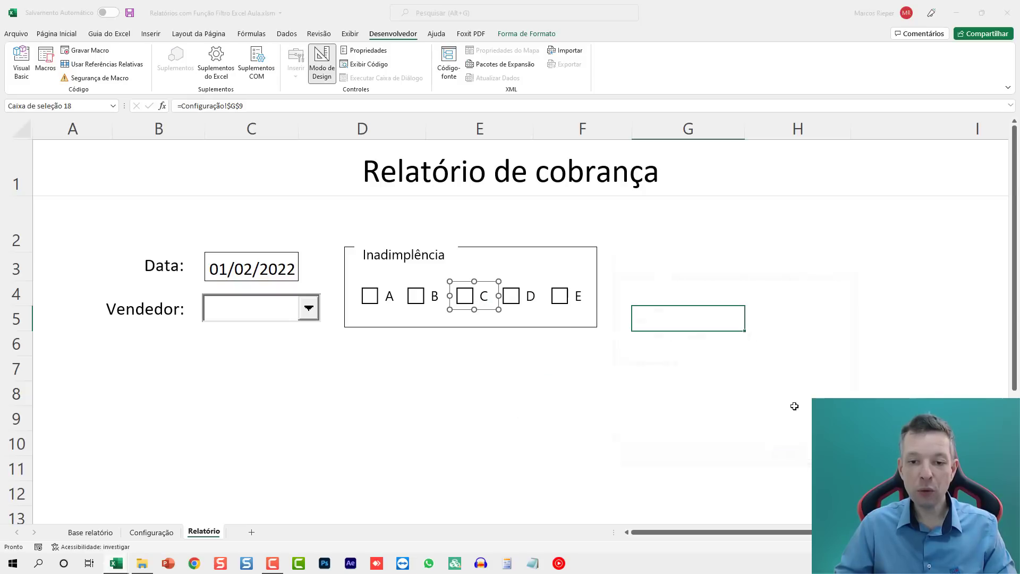
{"action": "left_click", "coordinate": [743, 335]}
{"action": "key", "text": "Return"}
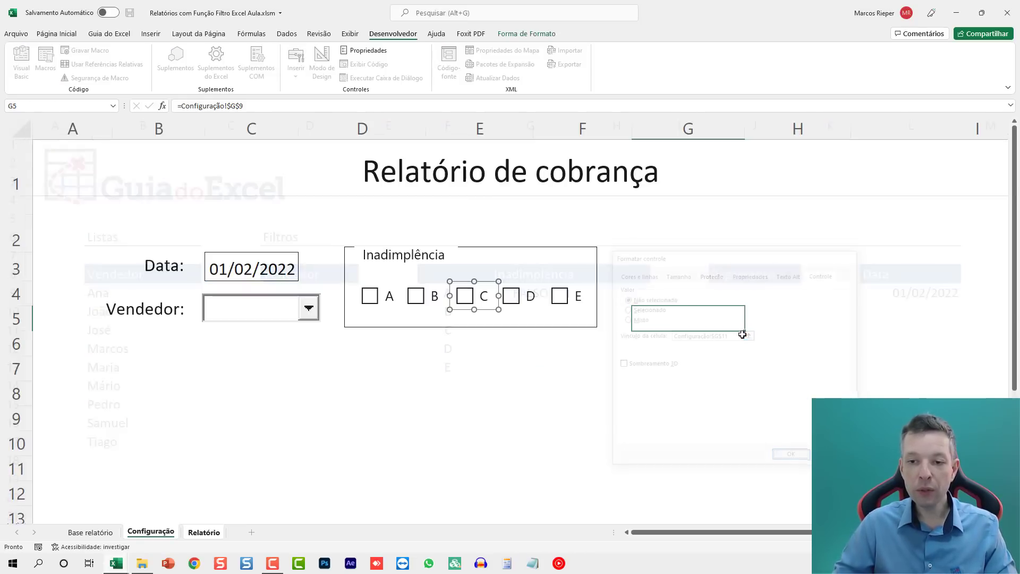
Link the "D" check box to cell G12 of the Configuração sheet
{"action": "right_click", "coordinate": [526, 297]}
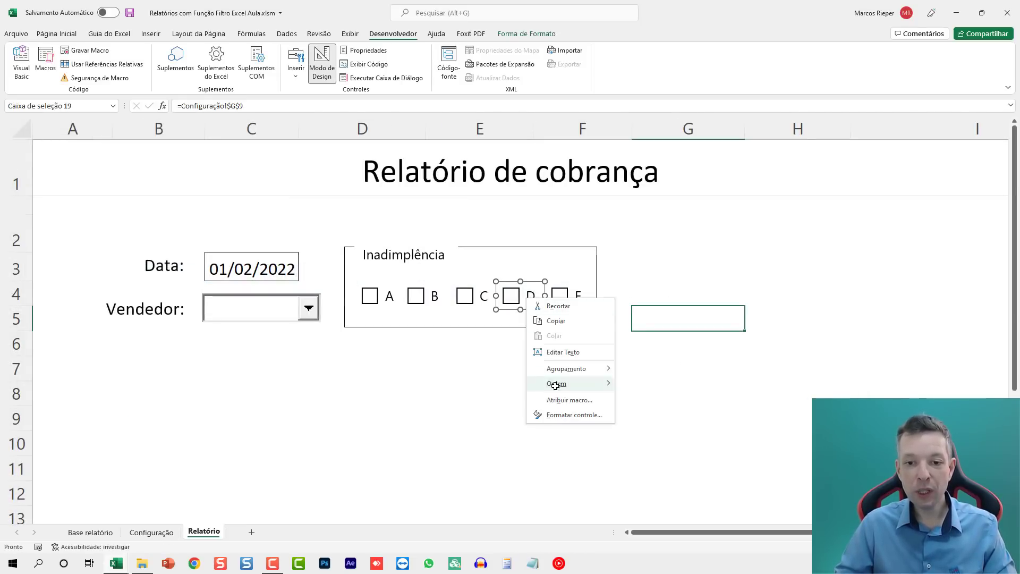
{"action": "left_click", "coordinate": [570, 418]}
{"action": "left_click", "coordinate": [734, 334]}
{"action": "key", "text": "BackSpace"}
{"action": "type", "text": "12"}
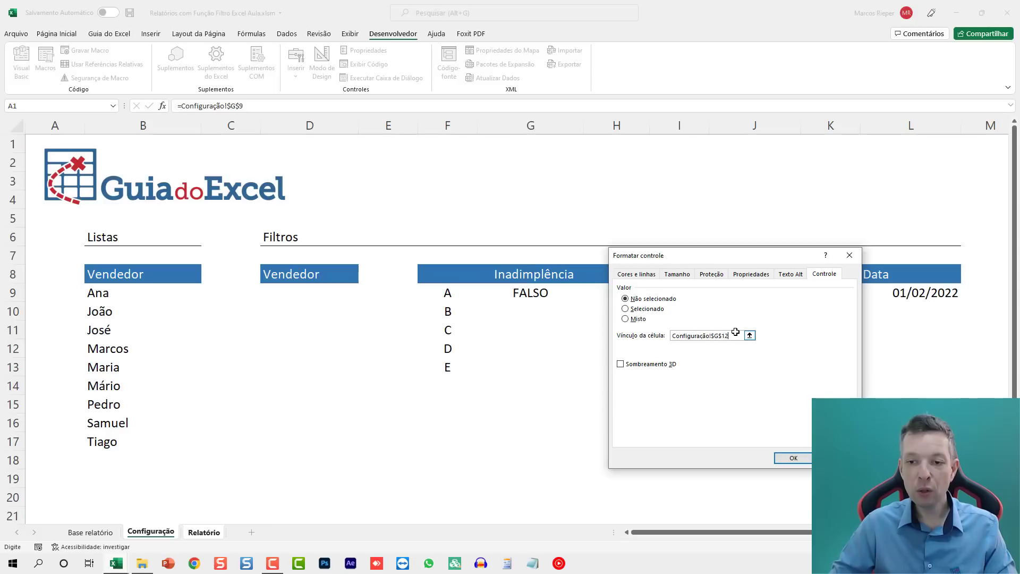
{"action": "key", "text": "Return"}
Link the "E" check box to cell G13 of the Configuração sheet
{"action": "right_click", "coordinate": [570, 299]}
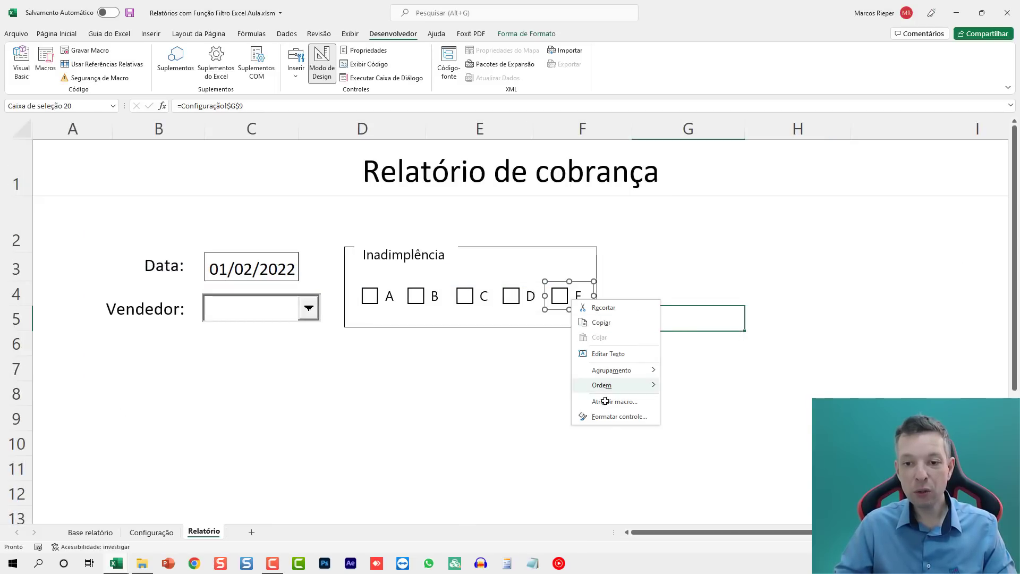
{"action": "left_click", "coordinate": [611, 419]}
{"action": "left_click", "coordinate": [735, 336]}
{"action": "key", "text": "BackSpace"}
{"action": "type", "text": "13"}
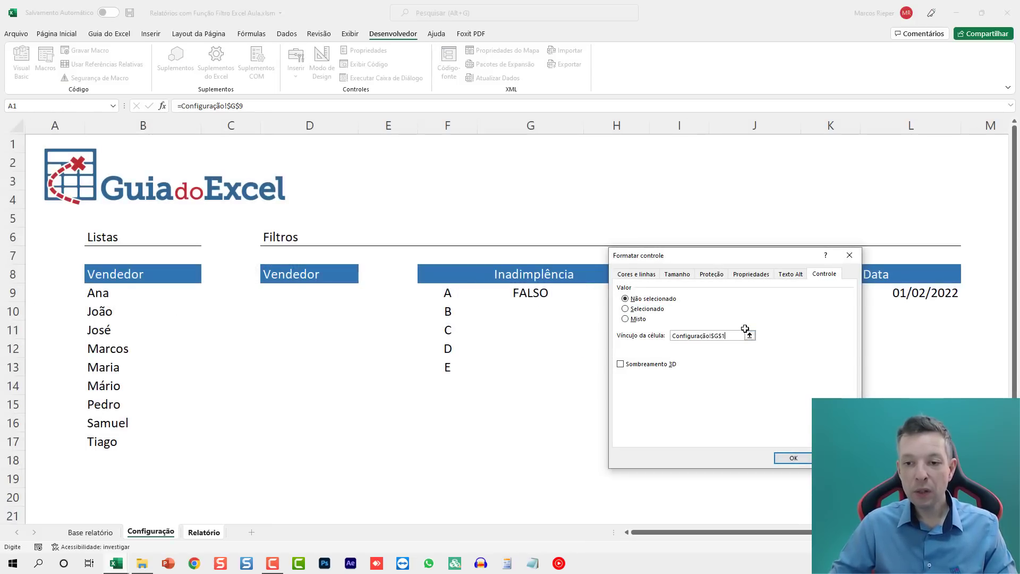
{"action": "key", "text": "Return"}
{"action": "left_click", "coordinate": [620, 391]}
Test the links by ticking check boxes A, B and C, then D and E, viewing their cells on the Configuração sheet each time
{"action": "left_click", "coordinate": [464, 296]}
{"action": "left_click", "coordinate": [416, 296]}
{"action": "left_click", "coordinate": [370, 296]}
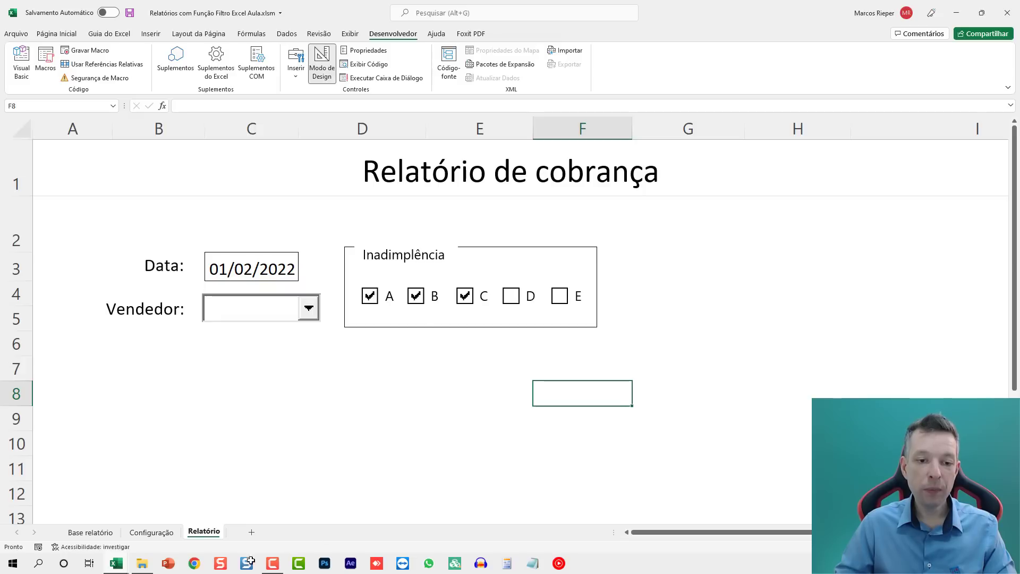
{"action": "left_click", "coordinate": [151, 532]}
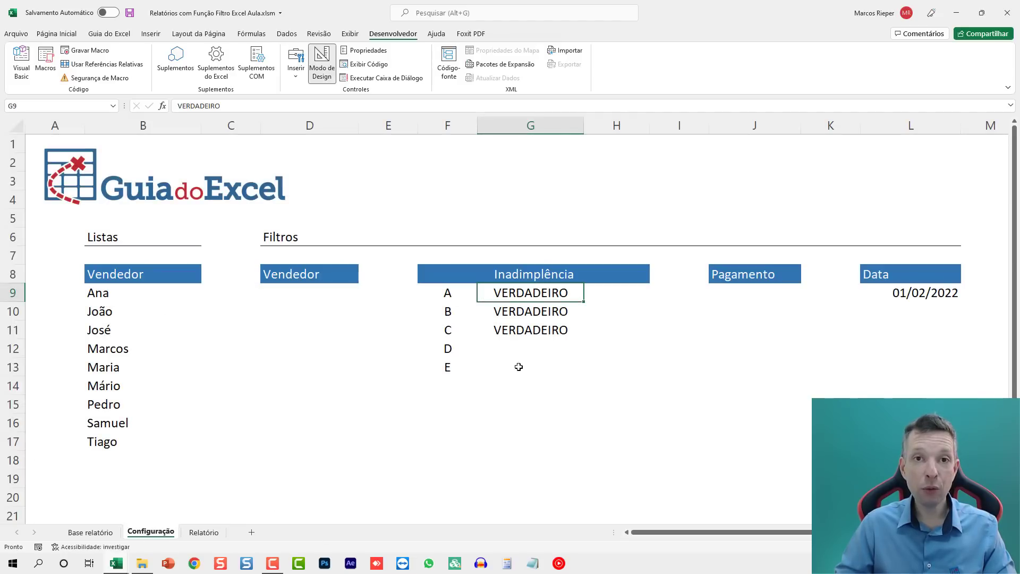
{"action": "left_click", "coordinate": [204, 532]}
{"action": "left_click", "coordinate": [530, 296]}
{"action": "left_click", "coordinate": [569, 297]}
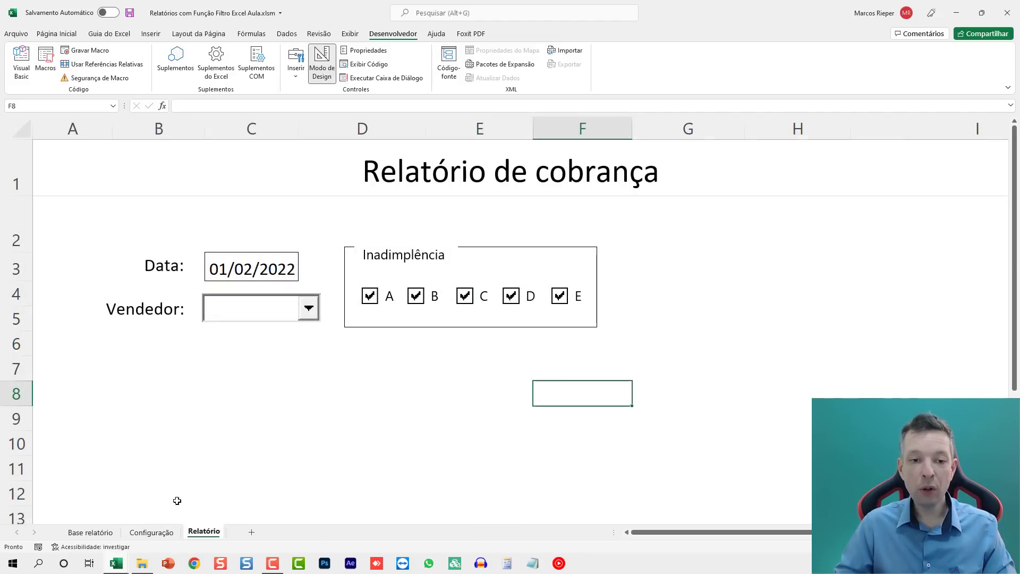
{"action": "left_click", "coordinate": [152, 534]}
{"action": "left_click", "coordinate": [196, 533]}
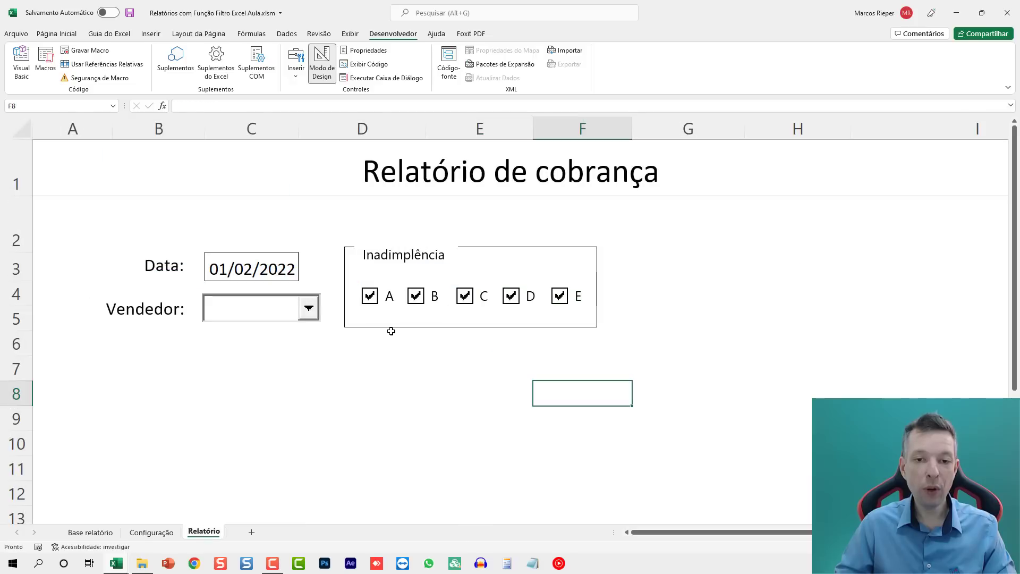
Clear all five Inadimplência check boxes and check their linked cells on the Configuração sheet
{"action": "left_click", "coordinate": [375, 295]}
{"action": "left_click", "coordinate": [472, 296]}
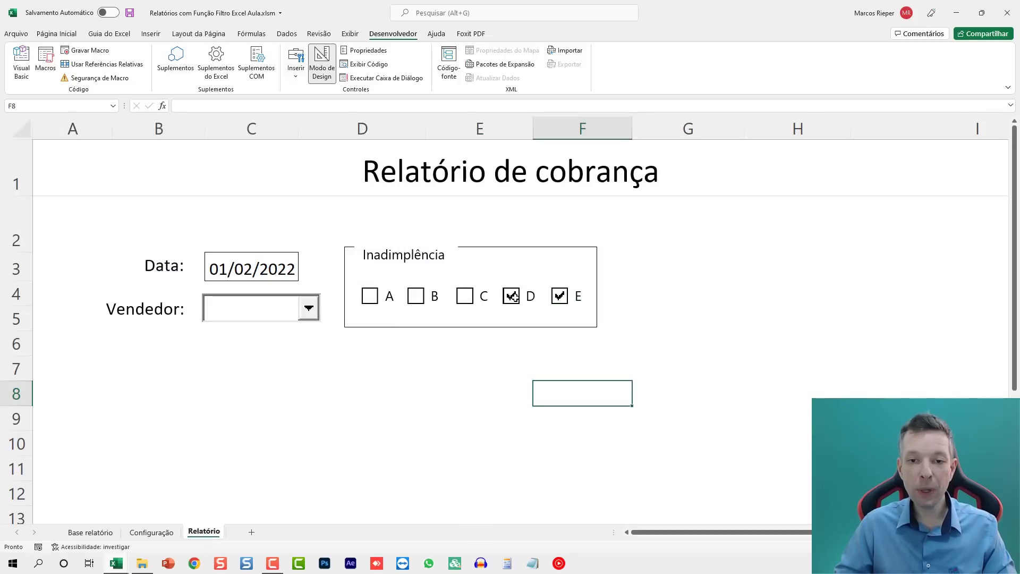
{"action": "left_click", "coordinate": [171, 531]}
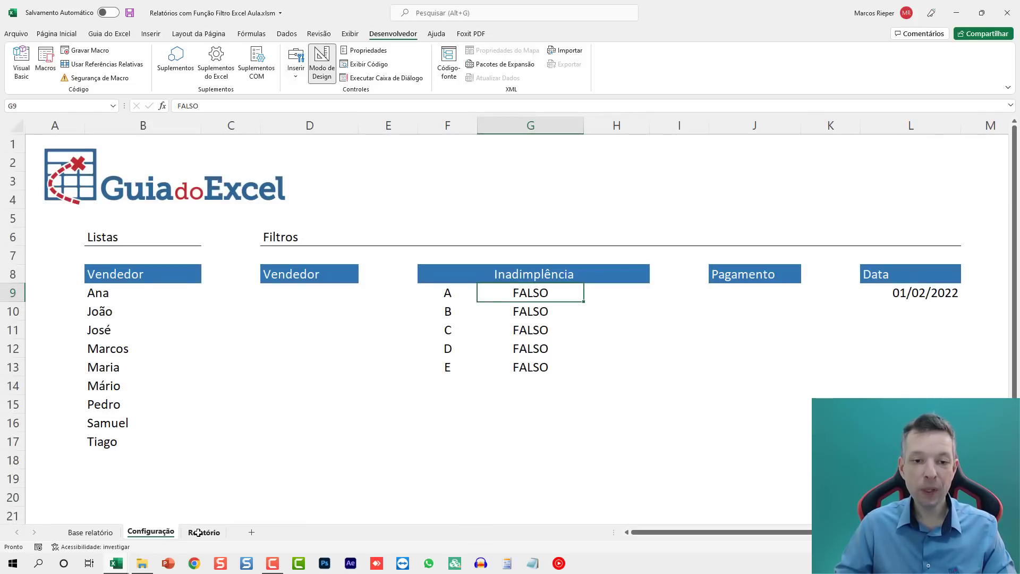
{"action": "left_click", "coordinate": [201, 532]}
{"action": "left_click", "coordinate": [428, 369]}
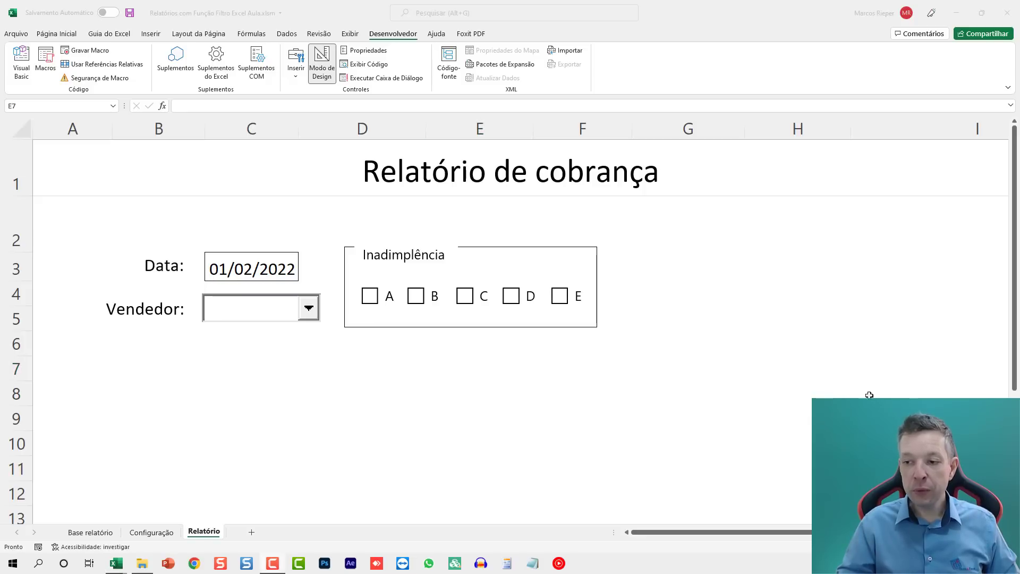
Tick only the "A" and "B" check boxes and return to the Configuração sheet
{"action": "left_click", "coordinate": [370, 295]}
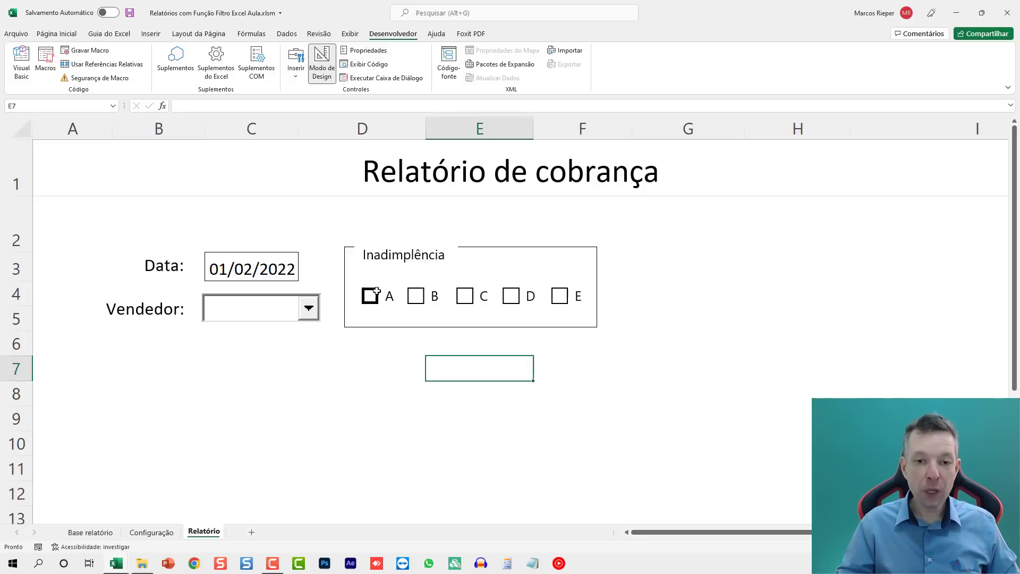
{"action": "left_click", "coordinate": [416, 295]}
{"action": "left_click", "coordinate": [151, 532]}
Enter =SE(G9;F9;"") in cell H9 to return the delinquency letter when its check box is ticked
{"action": "left_click", "coordinate": [615, 290]}
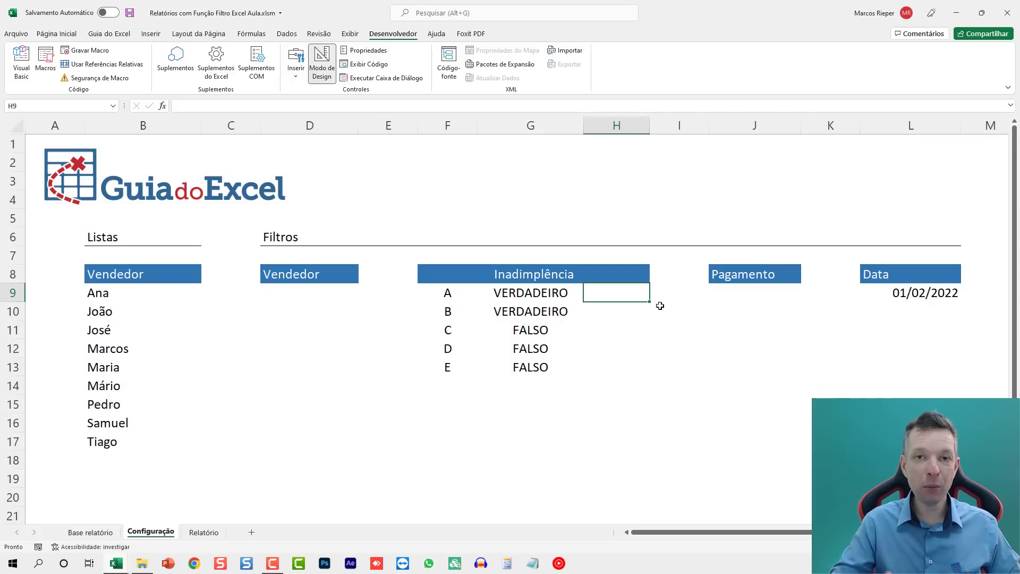
{"action": "type", "text": "="}
{"action": "key", "text": "Left"}
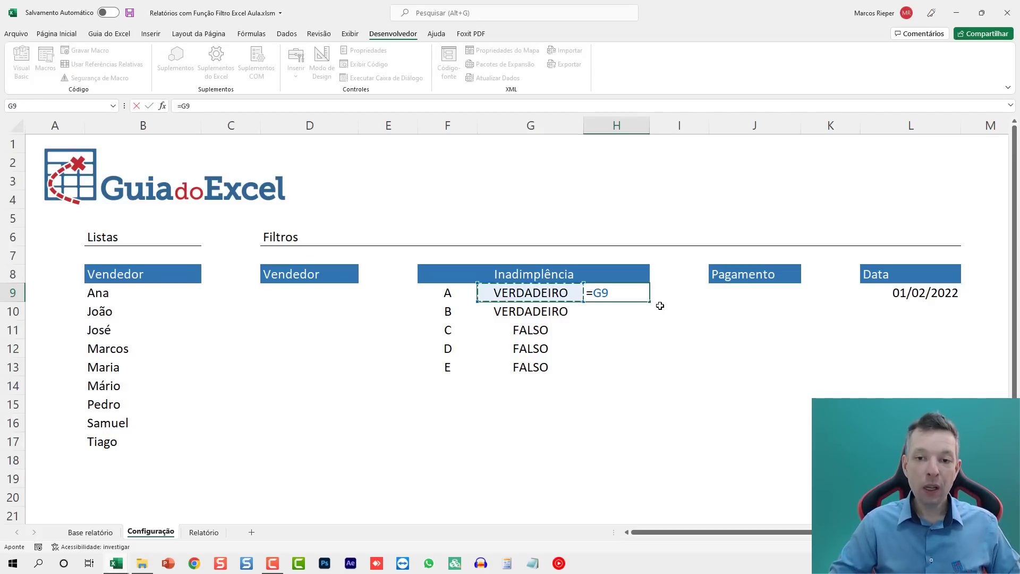
{"action": "key", "text": "BackSpace"}
{"action": "key", "text": "BackSpace"}
{"action": "type", "text": "SE"}
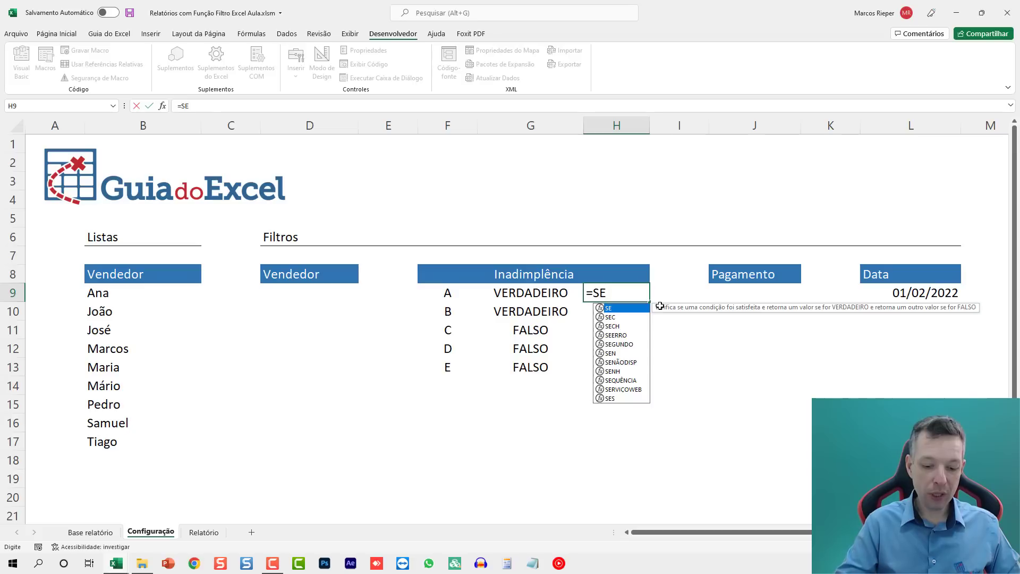
{"action": "type", "text": "("}
{"action": "key", "text": "Left"}
{"action": "type", "text": ";"}
{"action": "key", "text": "Left"}
{"action": "key", "text": "Left"}
{"action": "type", "text": ";\"\")"}
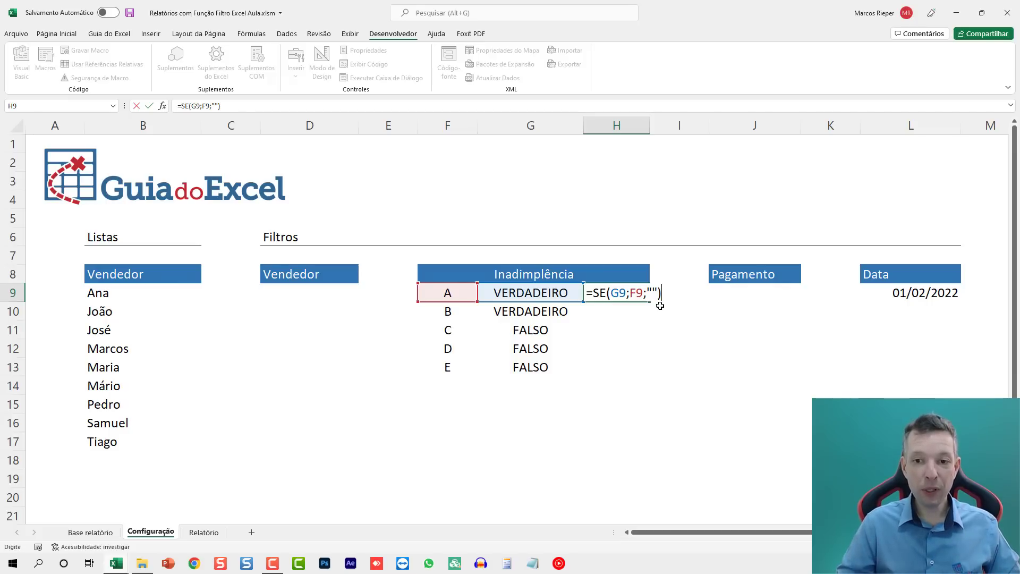
{"action": "key", "text": "Return"}
Copy the H9 formula down through H13 for the remaining delinquency letters
{"action": "key", "text": "Up"}
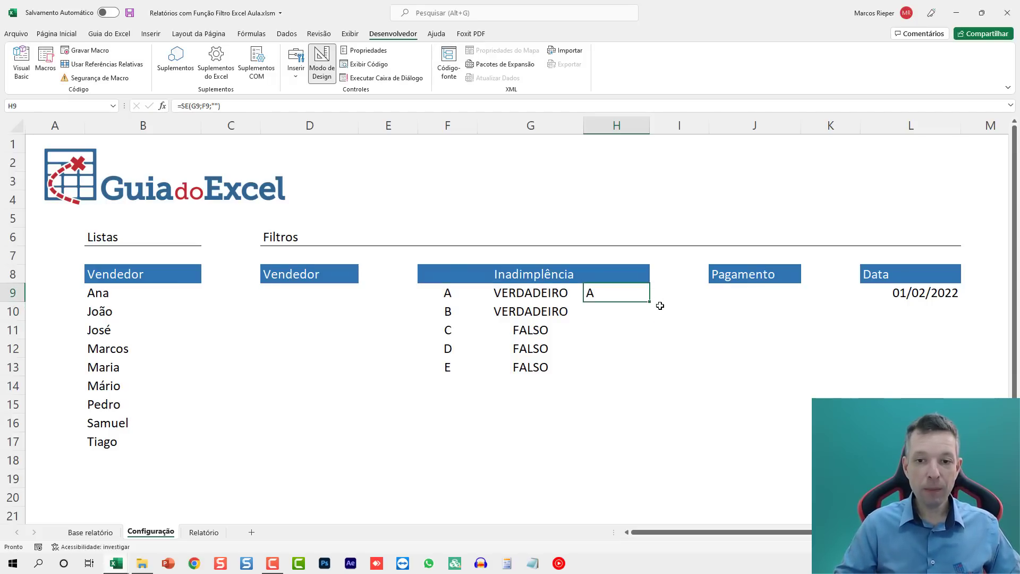
{"action": "double_click", "coordinate": [652, 302]}
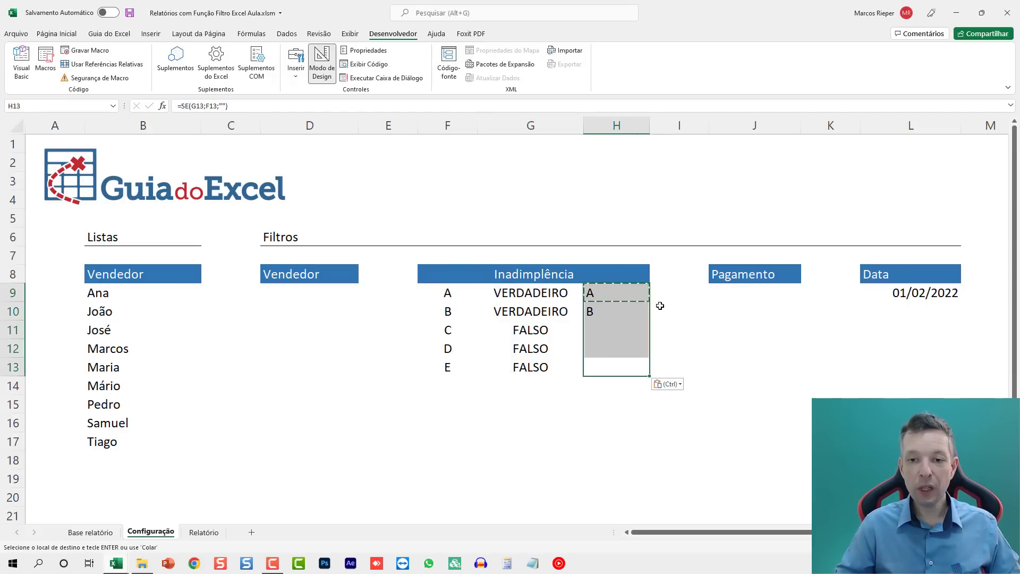
{"action": "left_click_drag", "start_coordinate": [615, 291], "coordinate": [606, 365]}
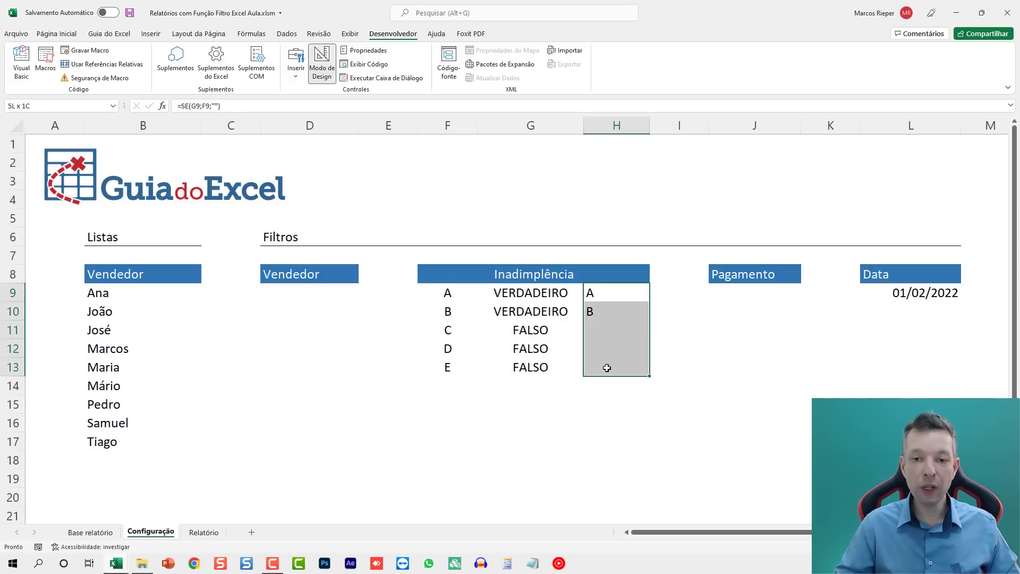
Tick the "C", "D" and "E" check boxes on the Relatório sheet and check the letters returned on the Configuração sheet
{"action": "left_click", "coordinate": [204, 532]}
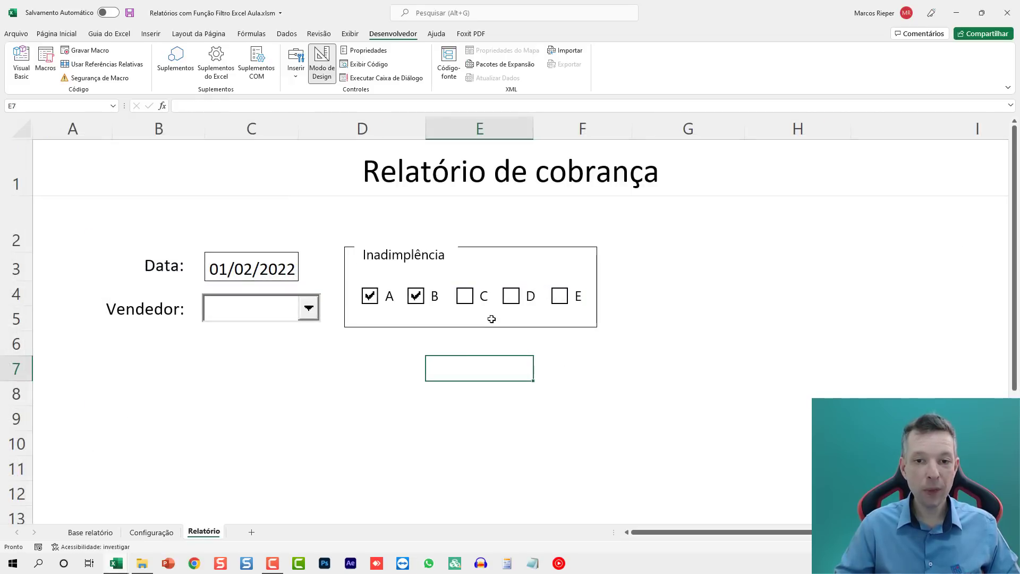
{"action": "left_click", "coordinate": [470, 297]}
{"action": "left_click", "coordinate": [510, 296]}
{"action": "left_click", "coordinate": [560, 296]}
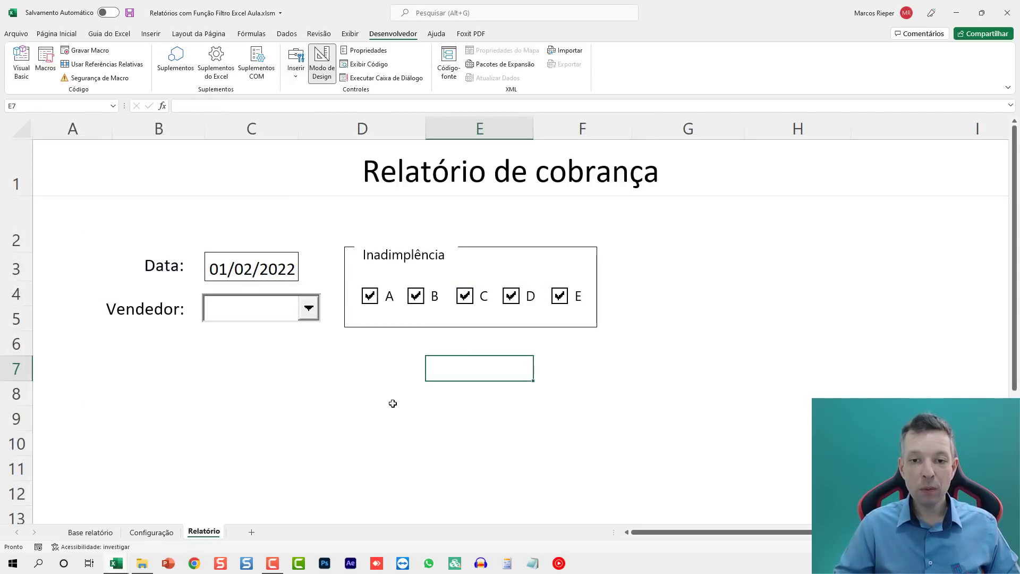
{"action": "left_click", "coordinate": [155, 532]}
{"action": "left_click", "coordinate": [564, 328]}
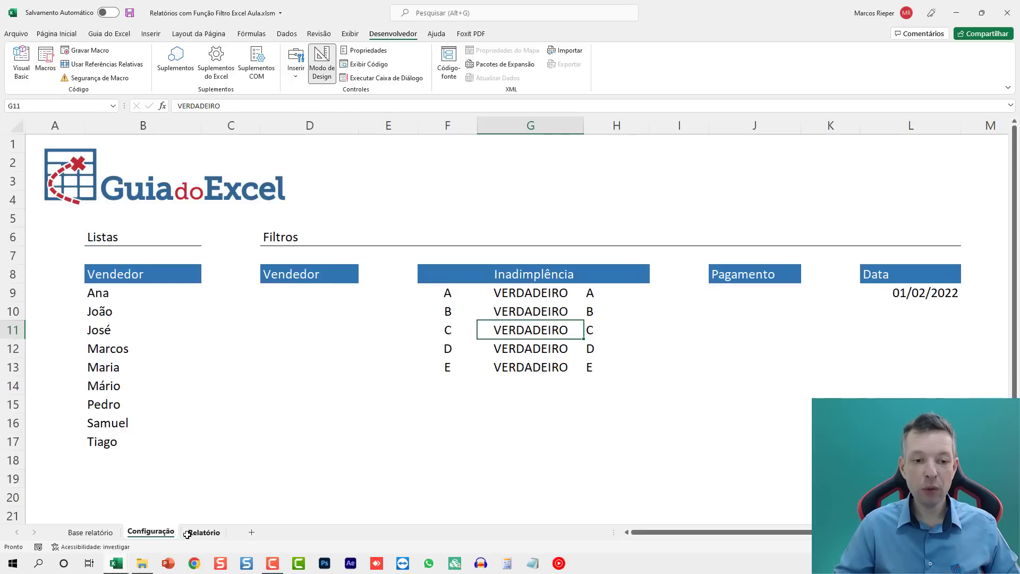
Clear the "C" check box and check the formula cell H11 on the Configuração sheet
{"action": "left_click", "coordinate": [204, 532]}
{"action": "left_click", "coordinate": [472, 298]}
{"action": "left_click", "coordinate": [151, 532]}
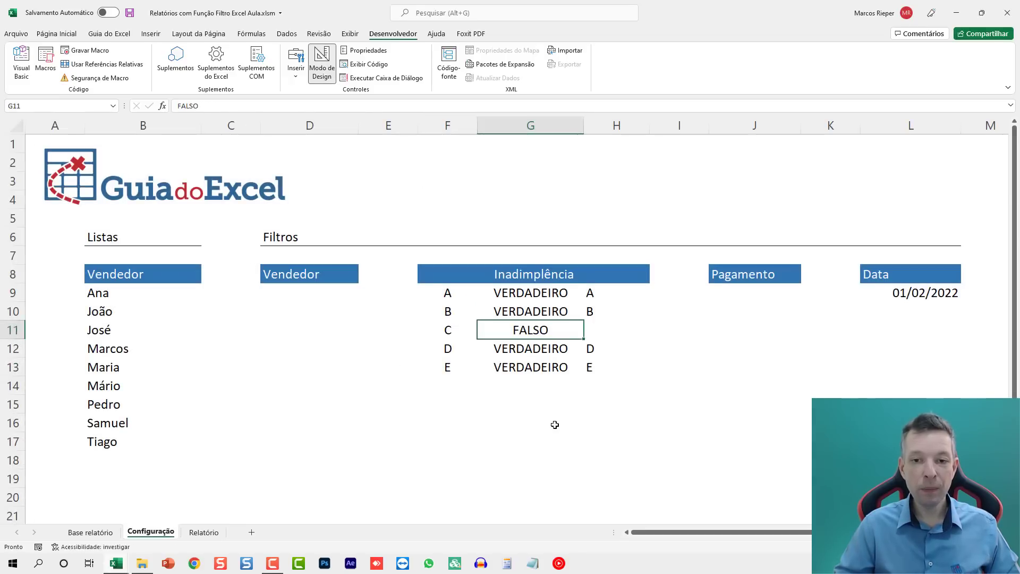
{"action": "left_click", "coordinate": [606, 326]}
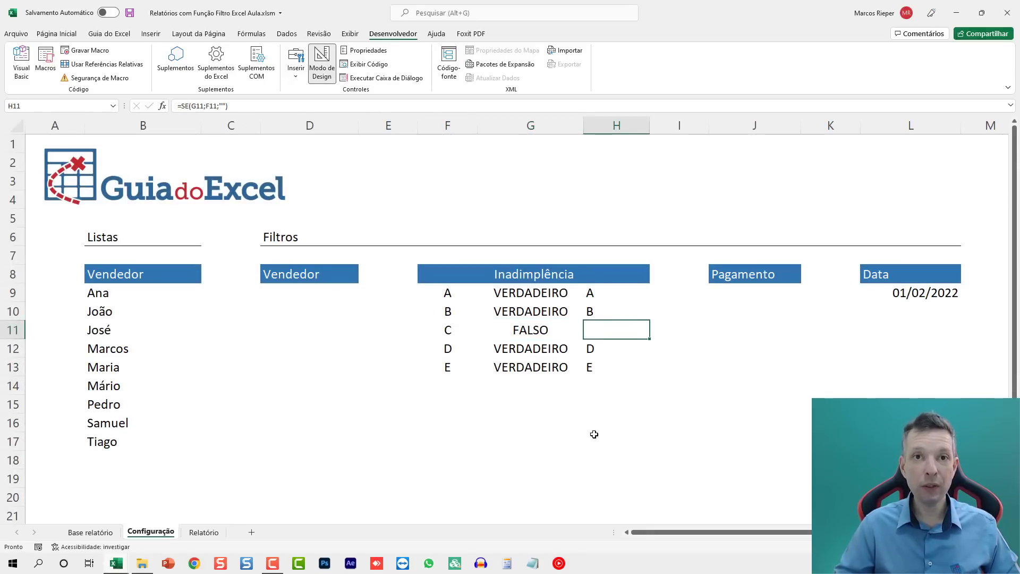
Return to the Relatório sheet and save the workbook
{"action": "left_click", "coordinate": [204, 532]}
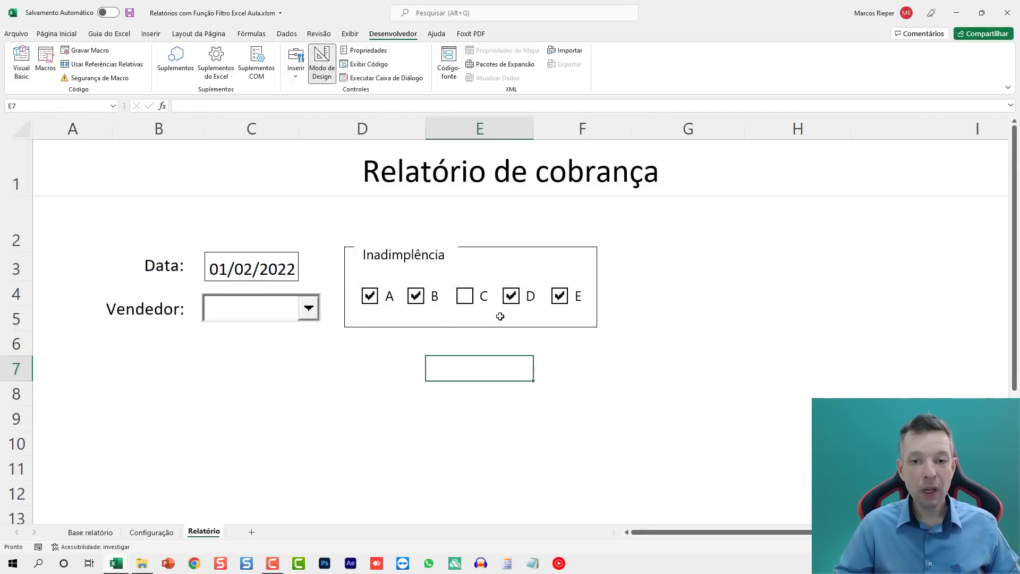
{"action": "left_click", "coordinate": [663, 260]}
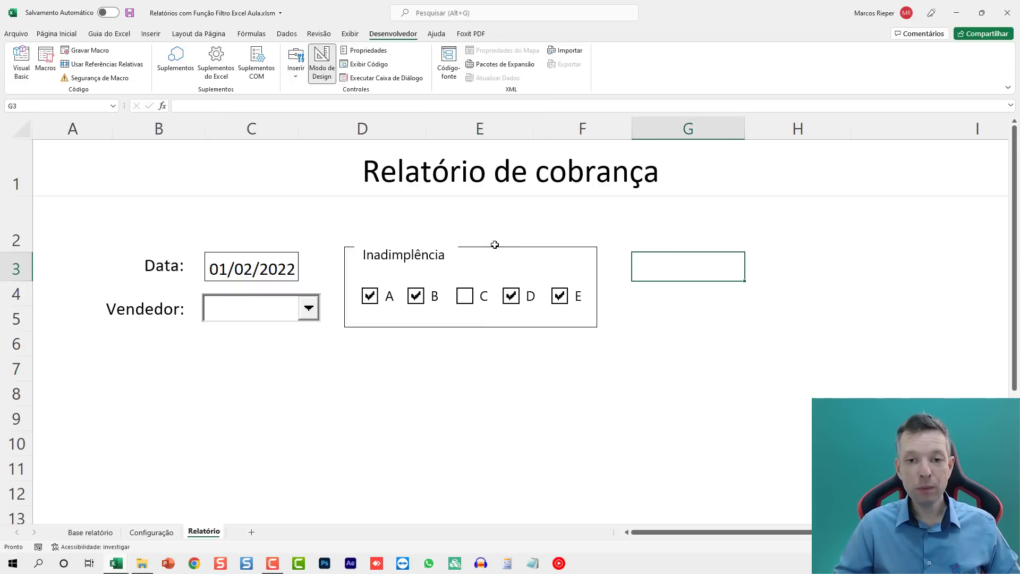
{"action": "left_click", "coordinate": [473, 246]}
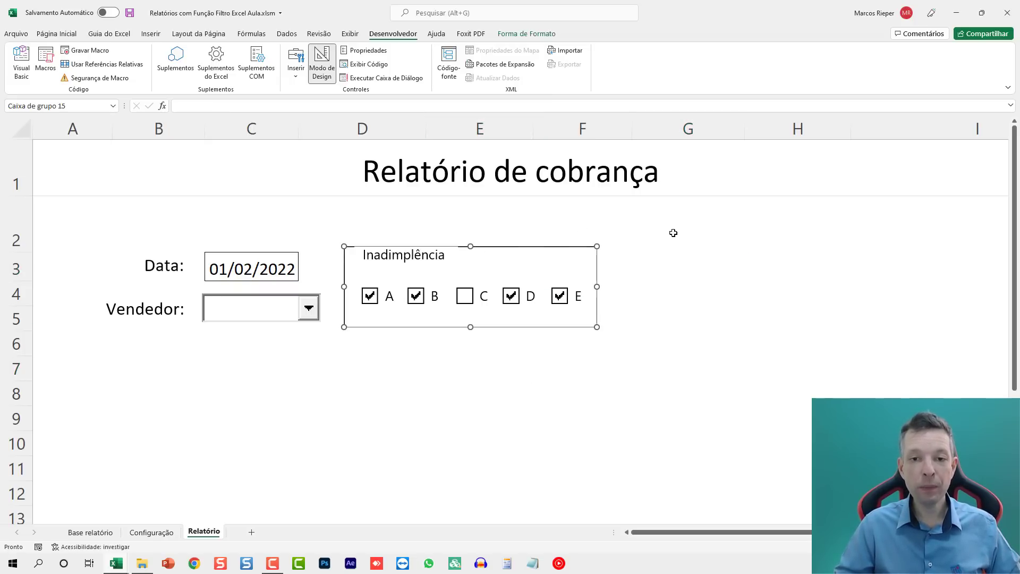
{"action": "left_click", "coordinate": [643, 239]}
{"action": "key", "text": "ctrl+s"}
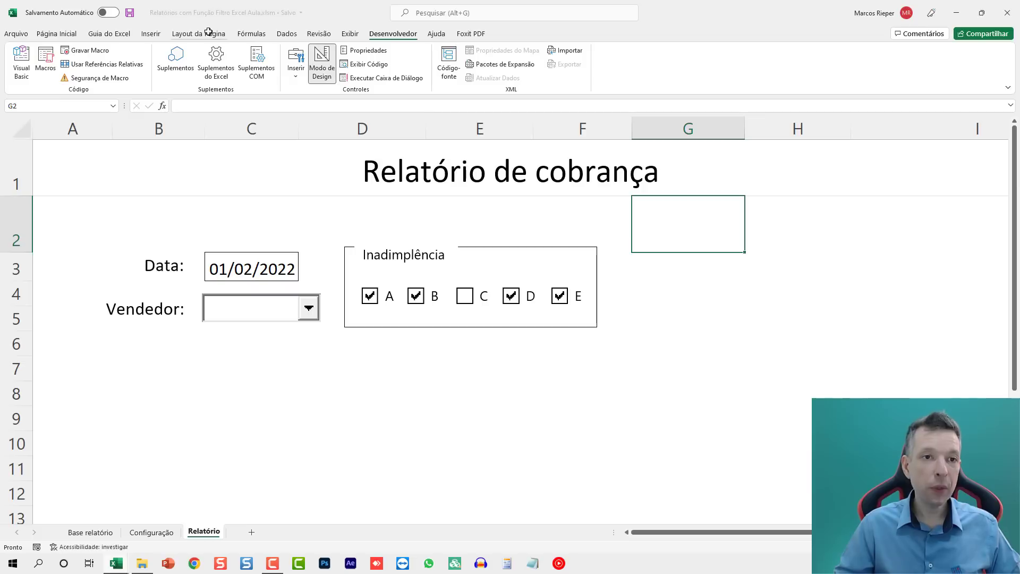
Draw a form-control group box beside the Inadimplência box on the Relatório sheet, matching its height
{"action": "left_click", "coordinate": [151, 34]}
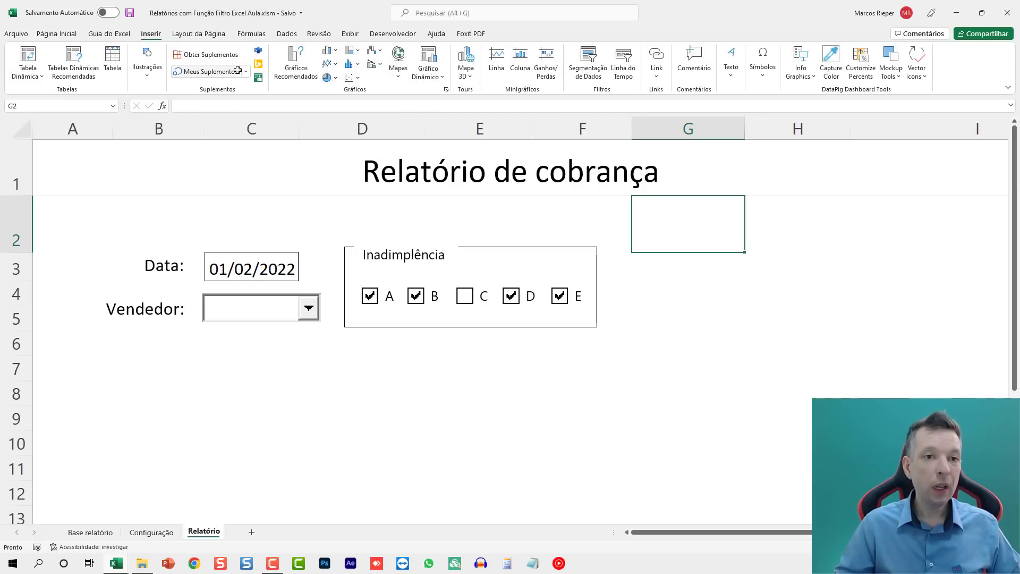
{"action": "left_click", "coordinate": [406, 34]}
{"action": "left_click", "coordinate": [296, 61]}
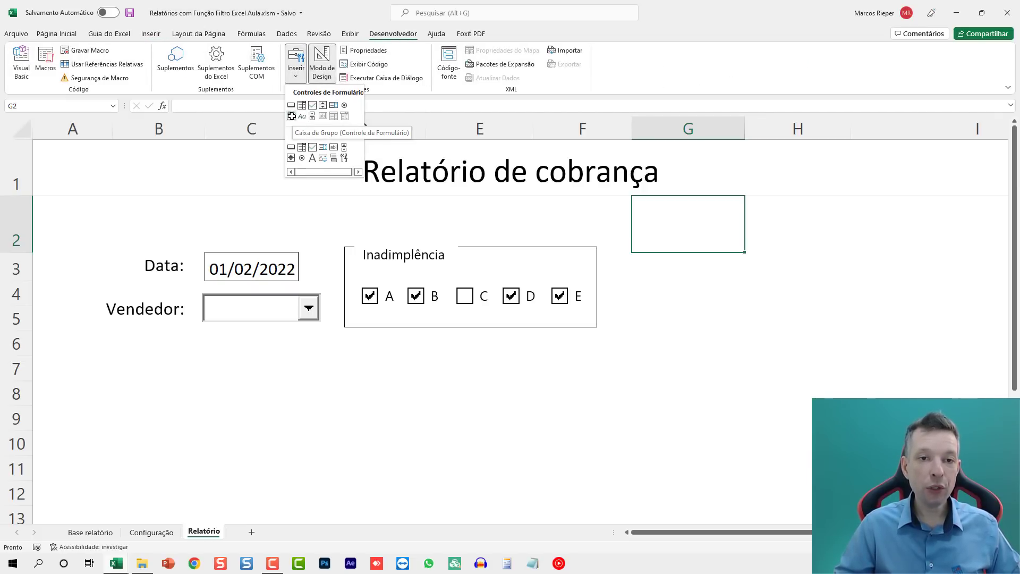
{"action": "left_click", "coordinate": [291, 115]}
{"action": "left_click_drag", "start_coordinate": [613, 246], "coordinate": [826, 326]}
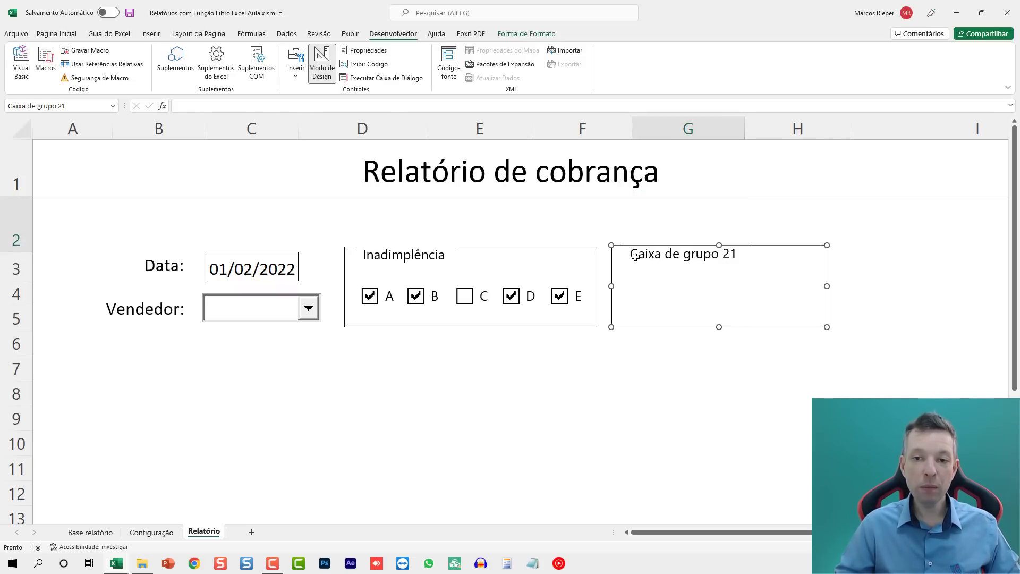
Change the new group box's caption to "Pagamento"
{"action": "left_click", "coordinate": [633, 258]}
{"action": "key", "text": "Delete"}
{"action": "type", "text": "pAGAMENTO"}
{"action": "key", "text": "BackSpace"}
{"action": "key", "text": "BackSpace"}
{"action": "key", "text": "BackSpace"}
{"action": "key", "text": "BackSpace"}
{"action": "key", "text": "BackSpace"}
{"action": "key", "text": "BackSpace"}
{"action": "key", "text": "BackSpace"}
{"action": "key", "text": "BackSpace"}
{"action": "key", "text": "BackSpace"}
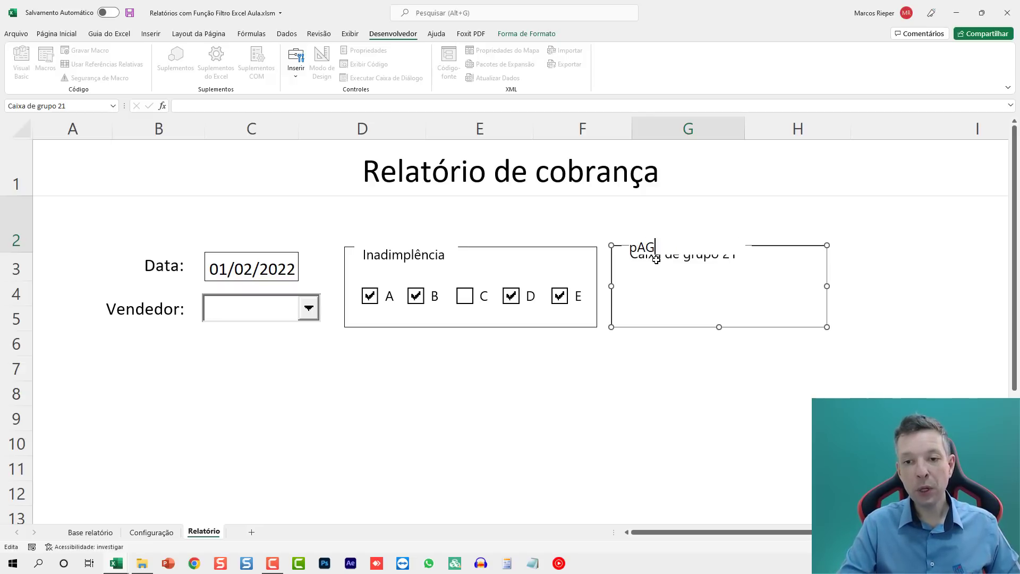
{"action": "type", "text": "Pagamento"}
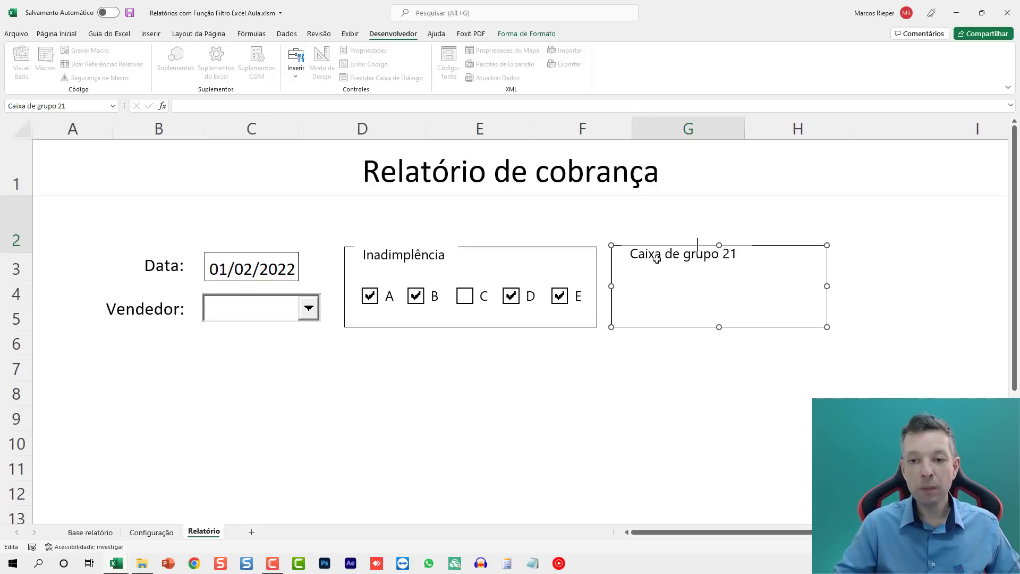
{"action": "left_click", "coordinate": [764, 213]}
{"action": "left_click", "coordinate": [638, 252]}
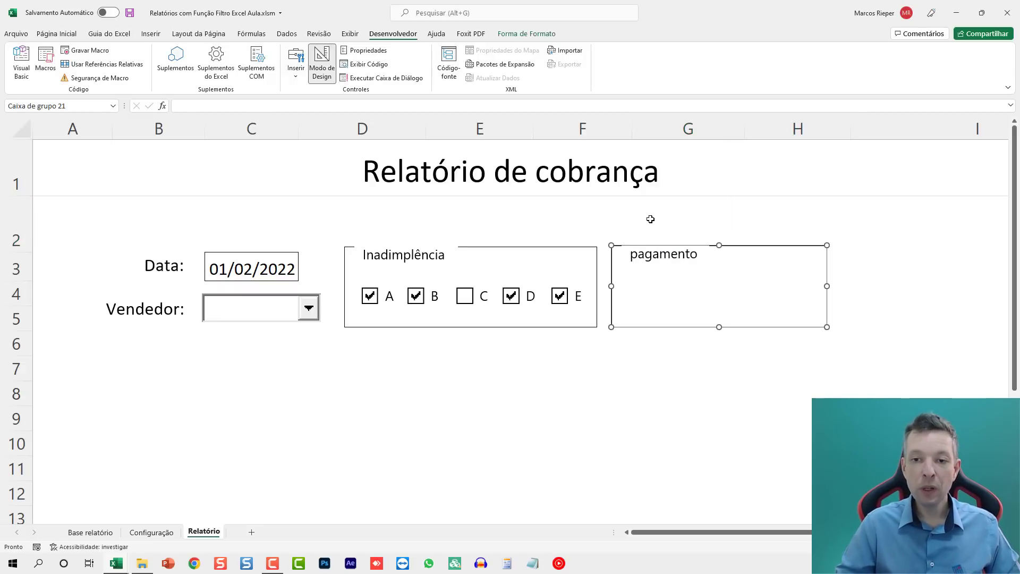
{"action": "left_click", "coordinate": [639, 250]}
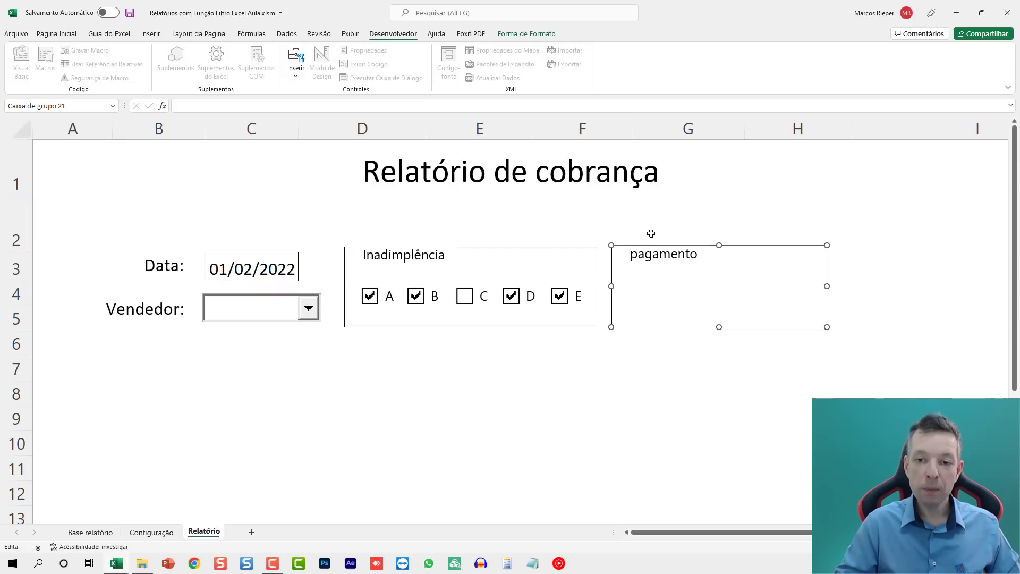
{"action": "type", "text": "P"}
{"action": "key", "text": "Delete"}
{"action": "left_click", "coordinate": [672, 229]}
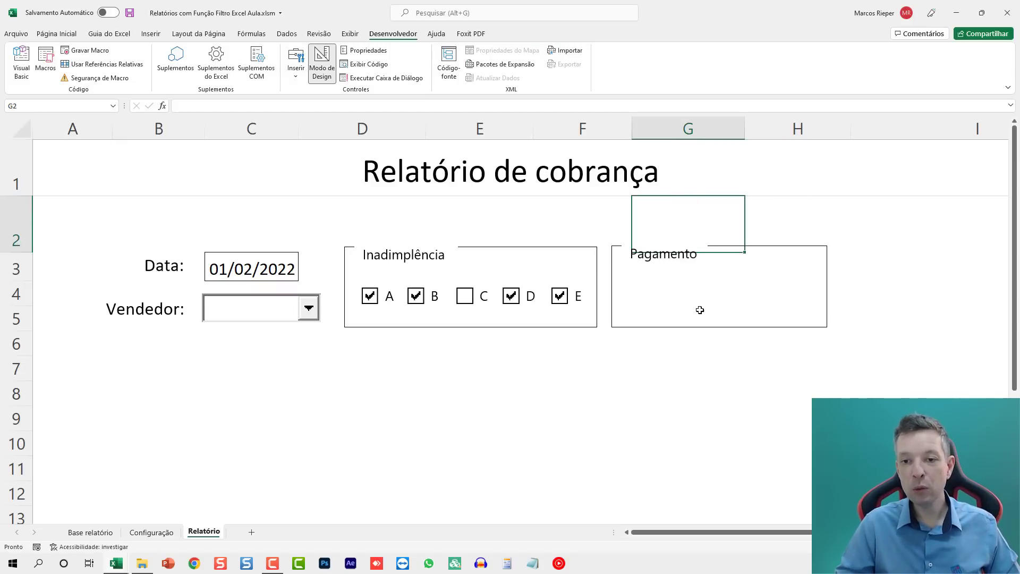
Insert a form-control option button inside the Pagamento group box, near its left edge
{"action": "left_click", "coordinate": [719, 372]}
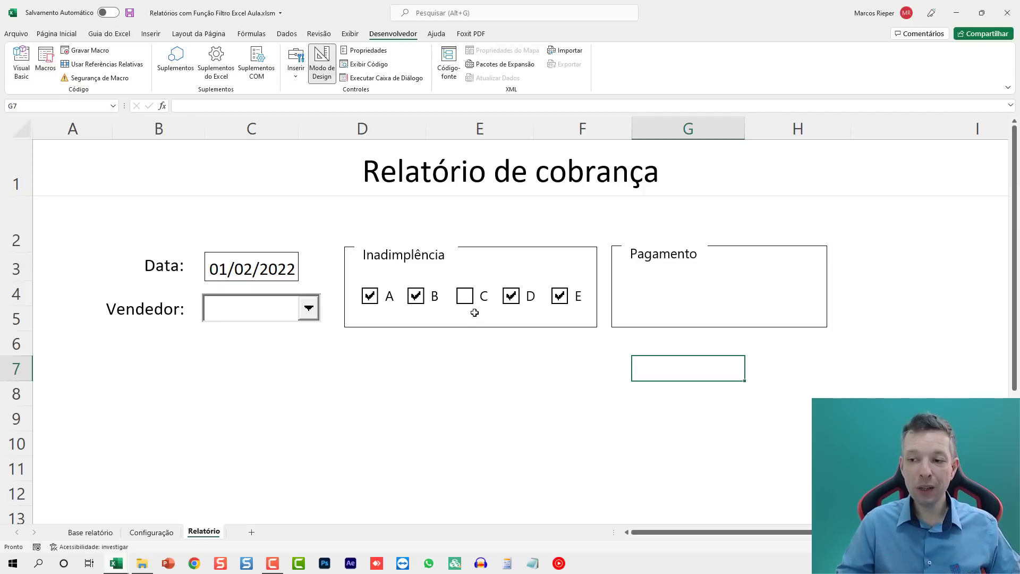
{"action": "left_click", "coordinate": [301, 73]}
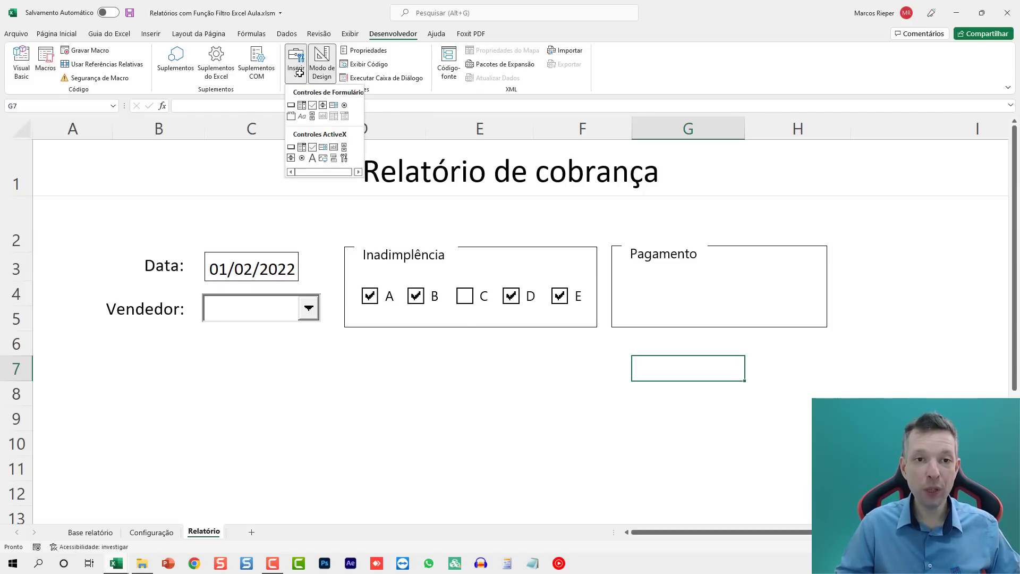
{"action": "left_click", "coordinate": [344, 104]}
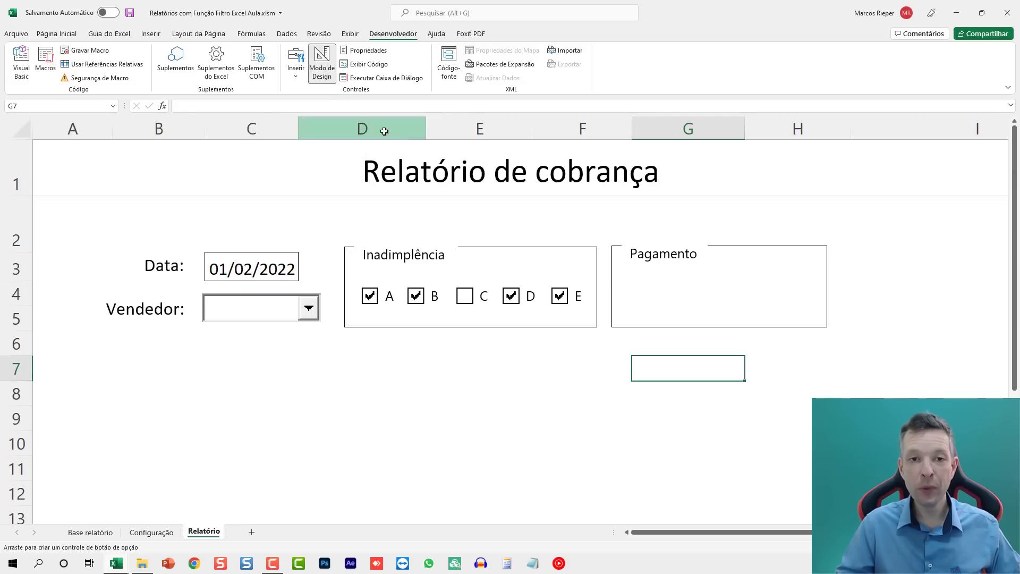
{"action": "left_click", "coordinate": [623, 282]}
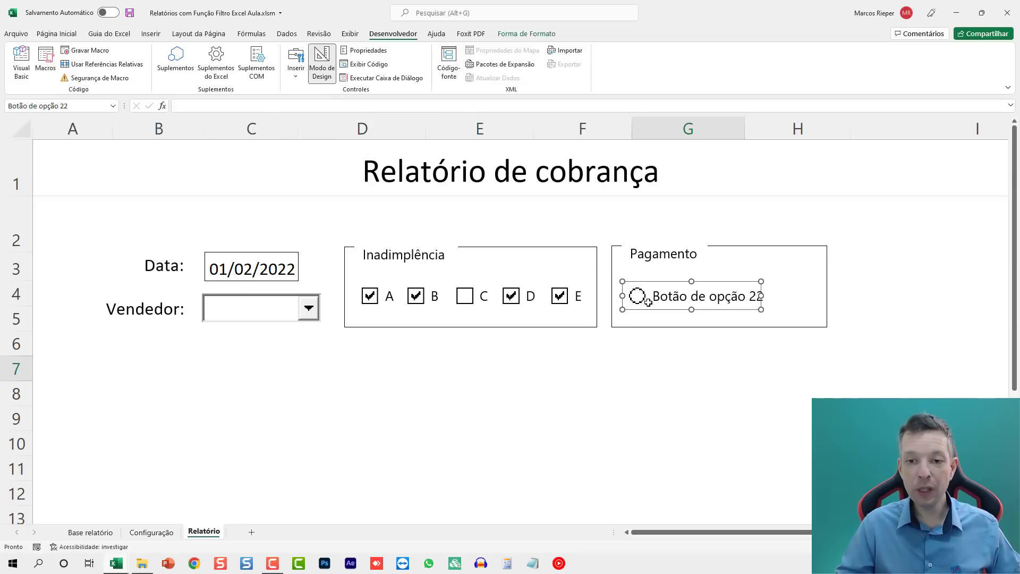
{"action": "left_click_drag", "start_coordinate": [645, 302], "coordinate": [641, 300]}
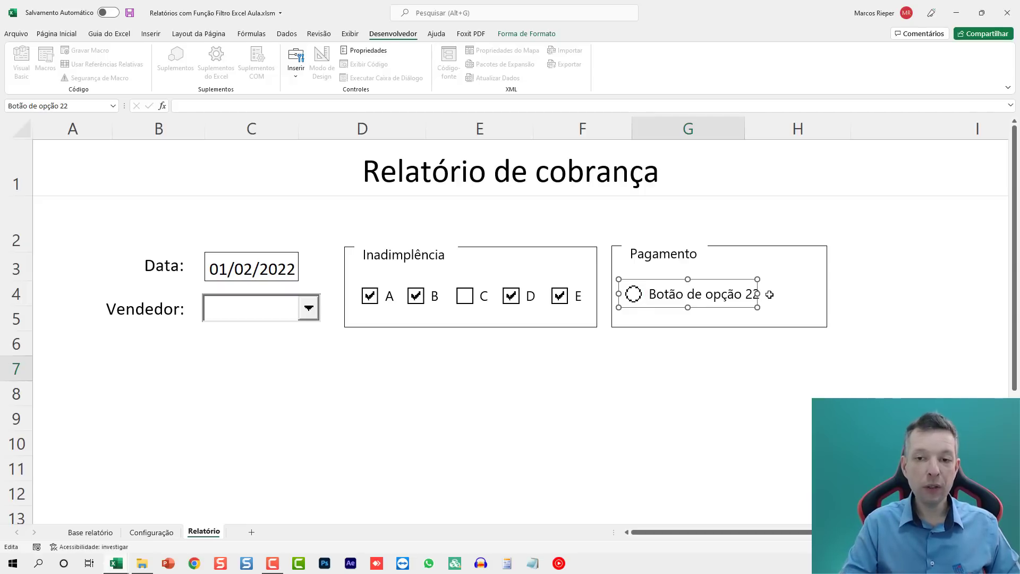
Label the option button "Em aberto" and narrow the control to fit its text
{"action": "key", "text": "Right"}
{"action": "key", "text": "Right"}
{"action": "key", "text": "Right"}
{"action": "key", "text": "Right"}
{"action": "key", "text": "Right"}
{"action": "key", "text": "Right"}
{"action": "key", "text": "Right"}
{"action": "key", "text": "Right"}
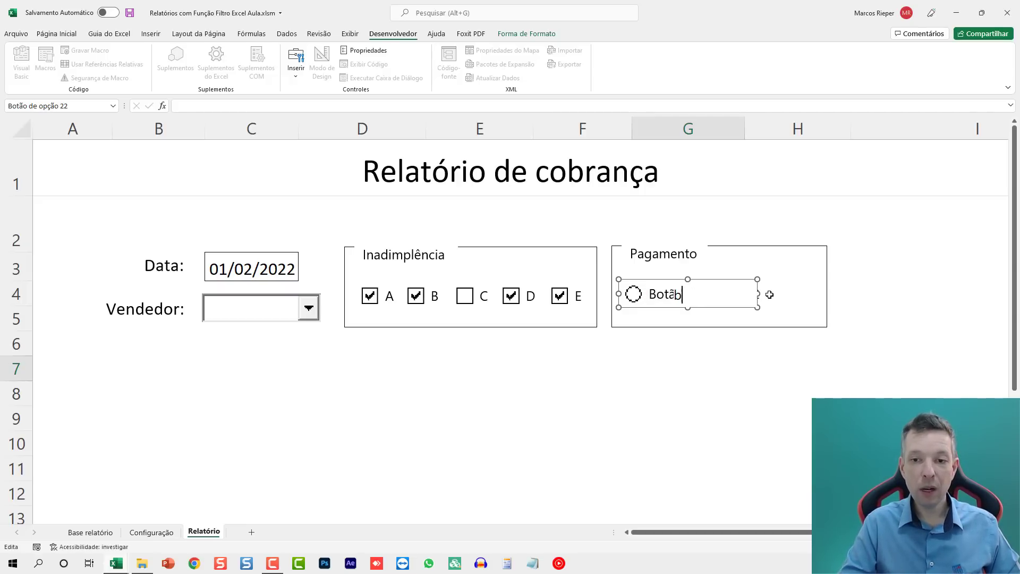
{"action": "left_click", "coordinate": [797, 383]}
{"action": "right_click", "coordinate": [707, 301]}
{"action": "left_click", "coordinate": [756, 296]}
{"action": "left_click_drag", "start_coordinate": [757, 294], "coordinate": [716, 295]}
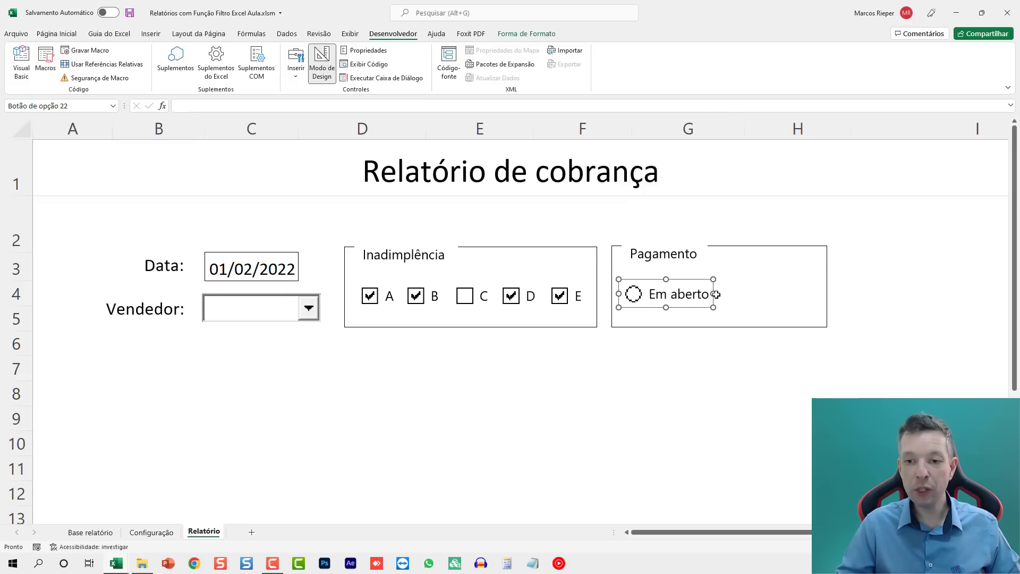
{"action": "left_click", "coordinate": [719, 357]}
Link the Em aberto option button to cell J9 under Pagamento on the Configuração sheet
{"action": "right_click", "coordinate": [676, 293]}
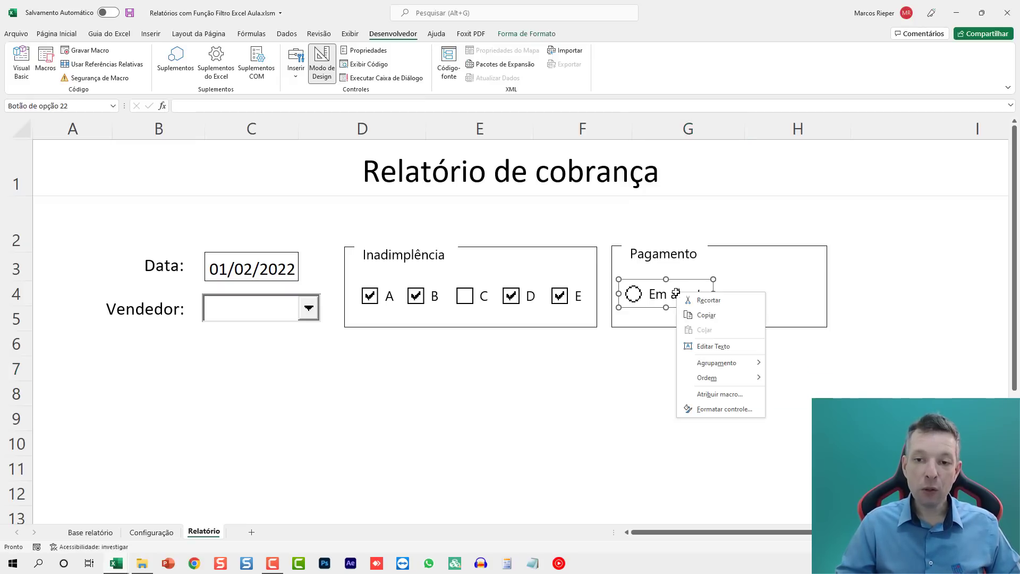
{"action": "left_click", "coordinate": [716, 407]}
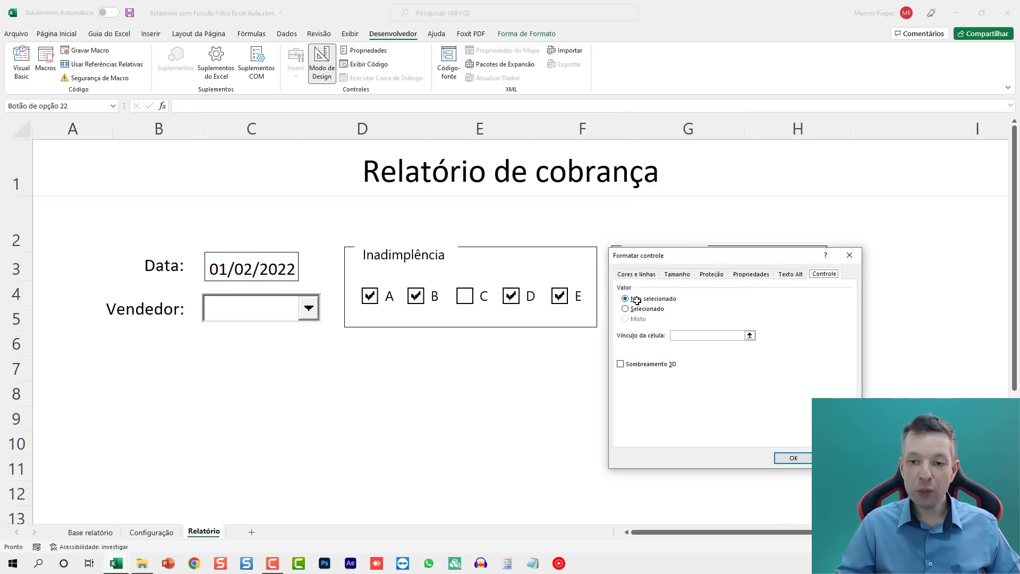
{"action": "left_click", "coordinate": [677, 336]}
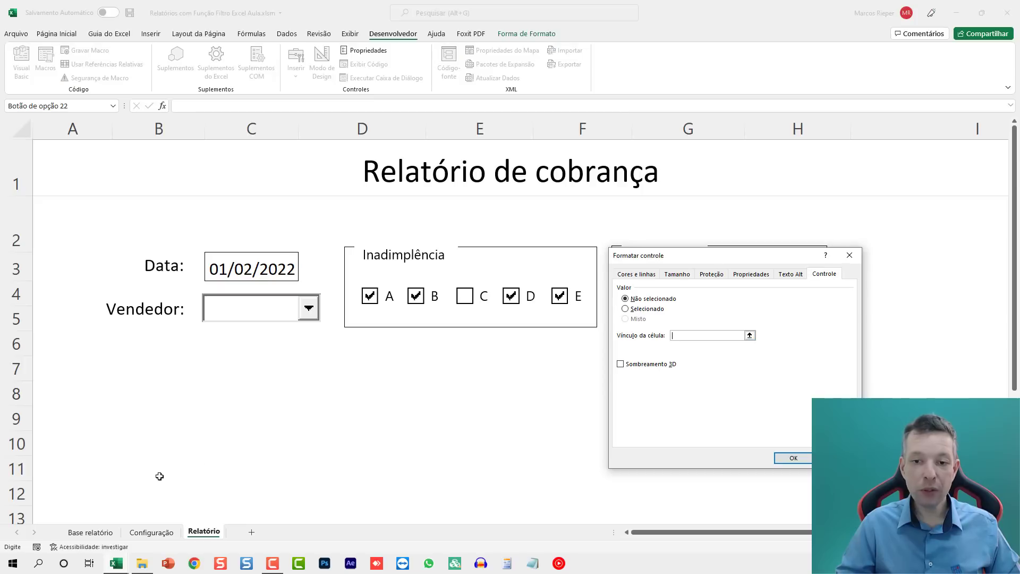
{"action": "left_click", "coordinate": [152, 532]}
{"action": "left_click_drag", "start_coordinate": [802, 255], "coordinate": [433, 245]}
{"action": "left_click", "coordinate": [763, 292]}
{"action": "left_click", "coordinate": [424, 447]}
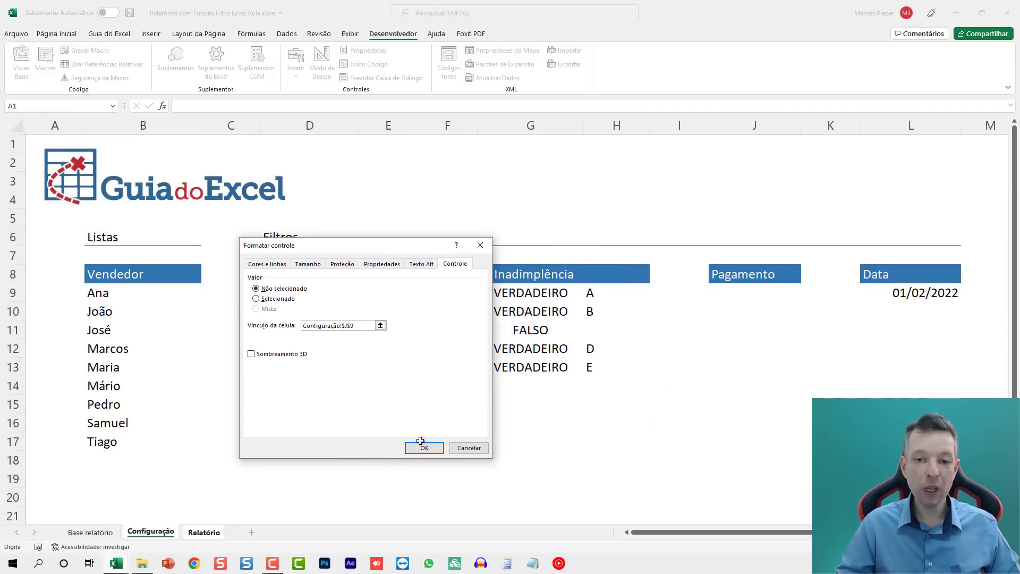
{"action": "left_click", "coordinate": [626, 341]}
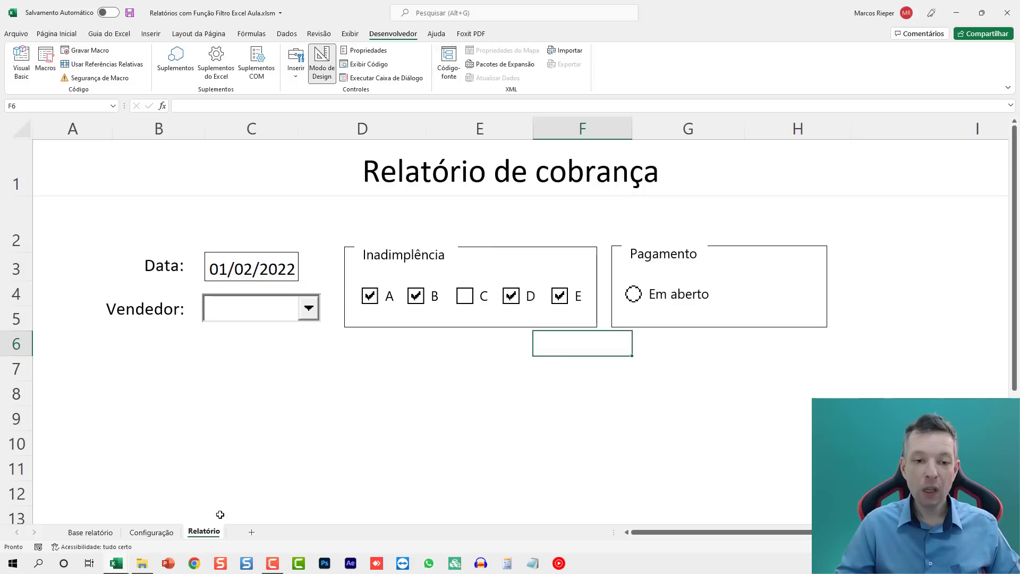
Select the Em aberto option and check its linked Pagamento cell on the Configuração sheet
{"action": "left_click", "coordinate": [151, 532]}
{"action": "left_click", "coordinate": [205, 532]}
{"action": "left_click", "coordinate": [632, 296]}
{"action": "left_click", "coordinate": [151, 531]}
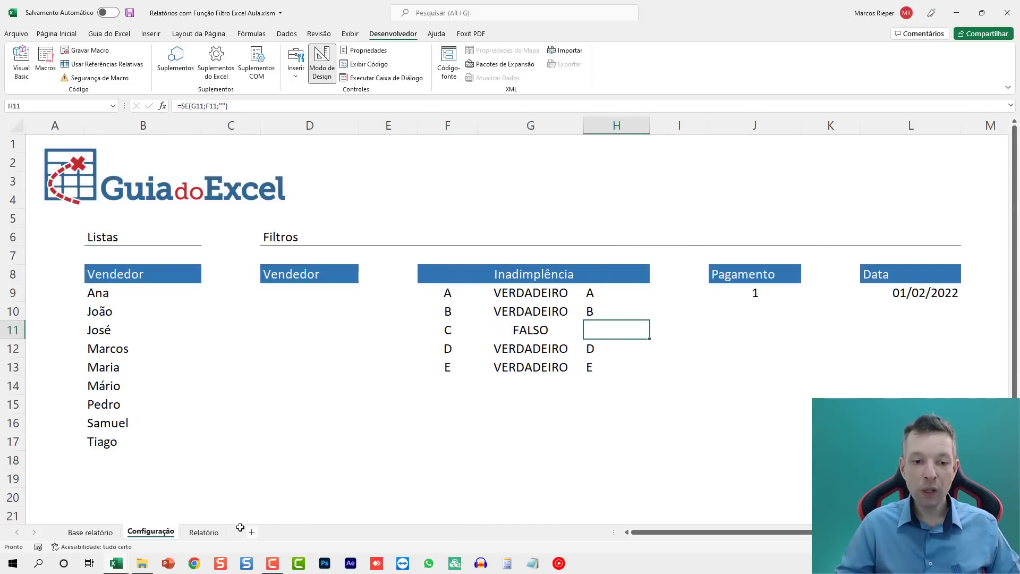
{"action": "left_click", "coordinate": [204, 532]}
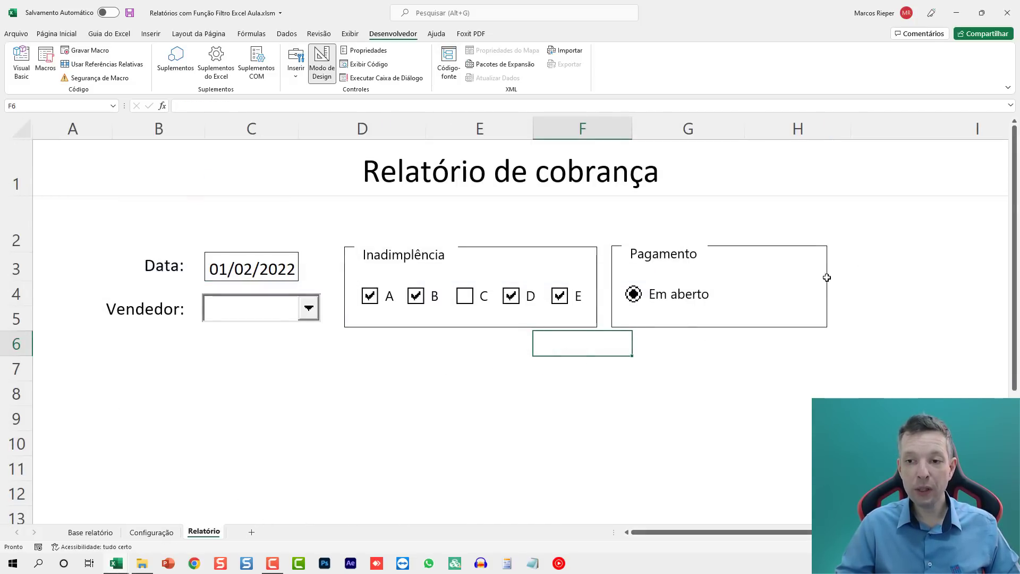
Widen the Pagamento group box to the right to make room for more options
{"action": "left_click", "coordinate": [771, 250]}
{"action": "left_click", "coordinate": [681, 250]}
{"action": "left_click_drag", "start_coordinate": [826, 287], "coordinate": [867, 287]}
{"action": "left_click", "coordinate": [688, 368]}
Duplicate the Em aberto option button twice in a row and extend the Pagamento group box around the copies
{"action": "left_click", "coordinate": [671, 254]}
{"action": "left_click", "coordinate": [738, 358]}
{"action": "right_click", "coordinate": [675, 294]}
{"action": "left_click", "coordinate": [679, 307]}
{"action": "left_click_drag", "start_coordinate": [678, 307], "coordinate": [864, 311]}
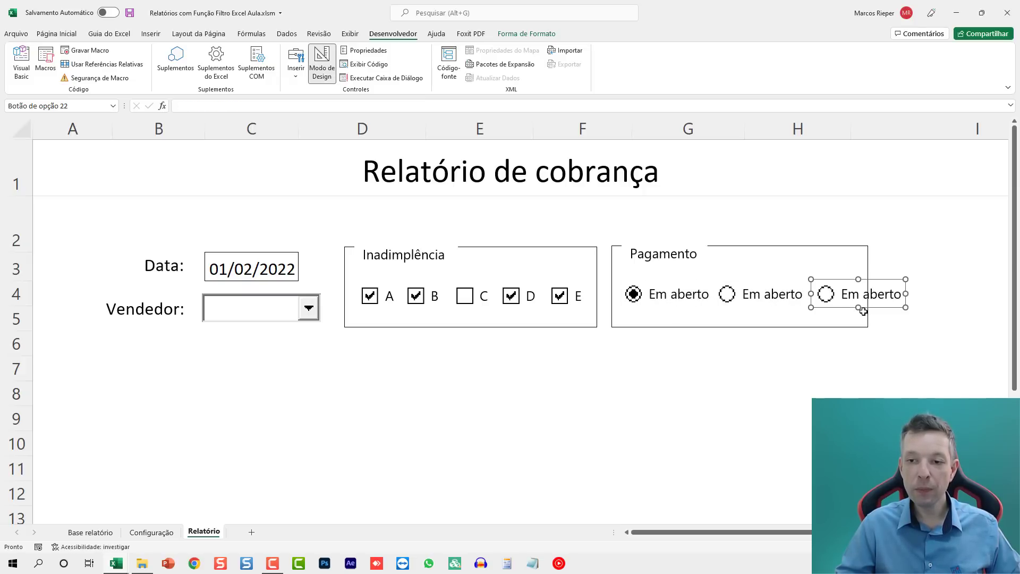
{"action": "left_click", "coordinate": [678, 253]}
{"action": "left_click_drag", "start_coordinate": [868, 284], "coordinate": [908, 286]}
Change the label of the middle option button to "Pagos"
{"action": "right_click", "coordinate": [766, 294]}
{"action": "left_click", "coordinate": [749, 293]}
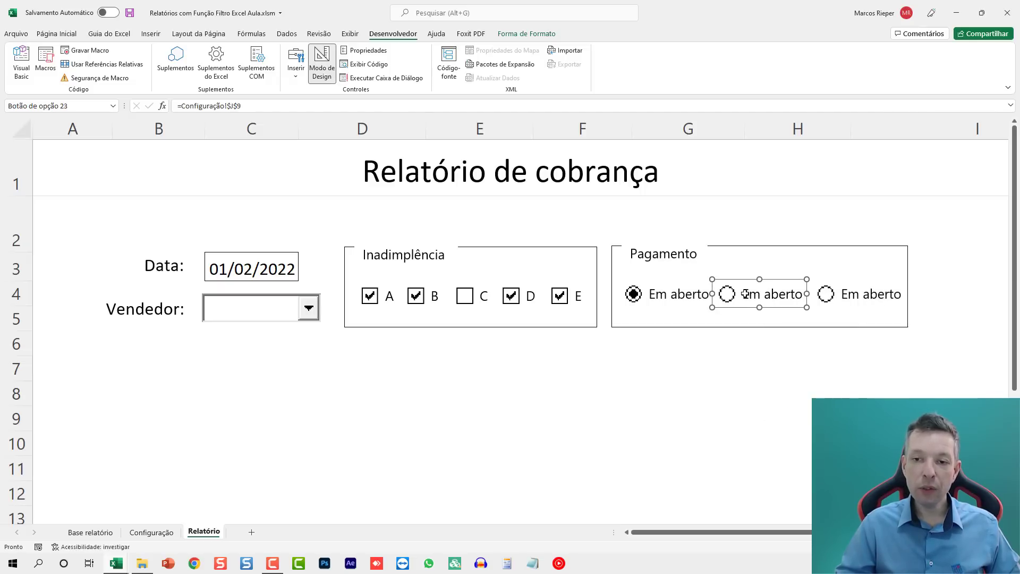
{"action": "left_click", "coordinate": [747, 293]}
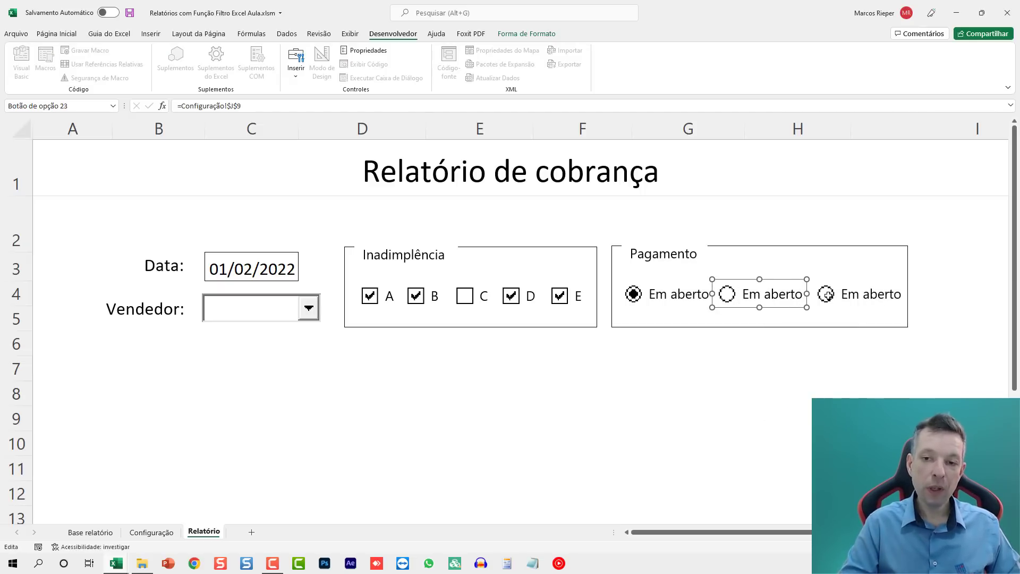
{"action": "type", "text": "Pagos"}
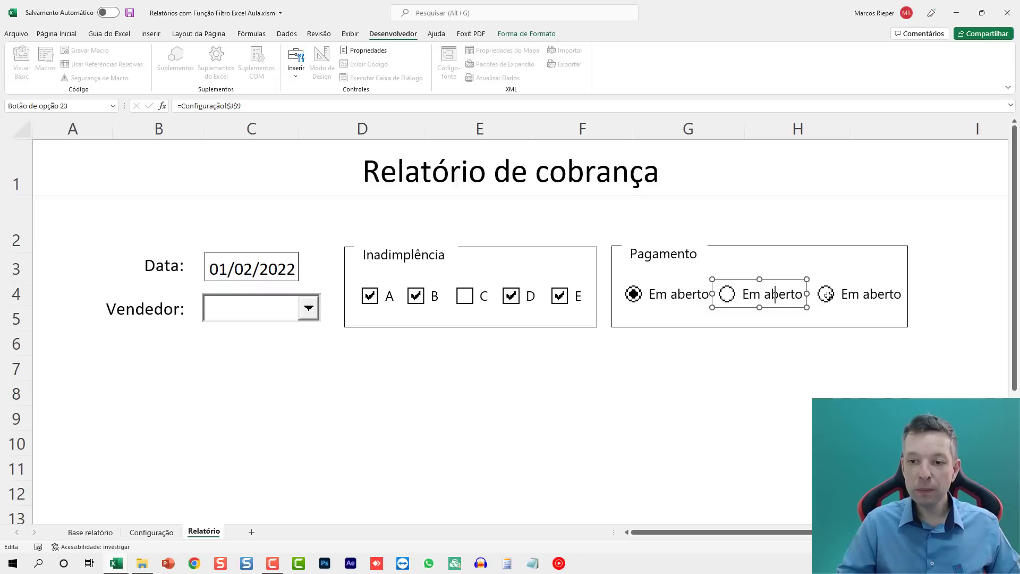
{"action": "left_click", "coordinate": [861, 367]}
Change the label of the third option button to "Todos"
{"action": "right_click", "coordinate": [858, 296]}
{"action": "left_click", "coordinate": [859, 296]}
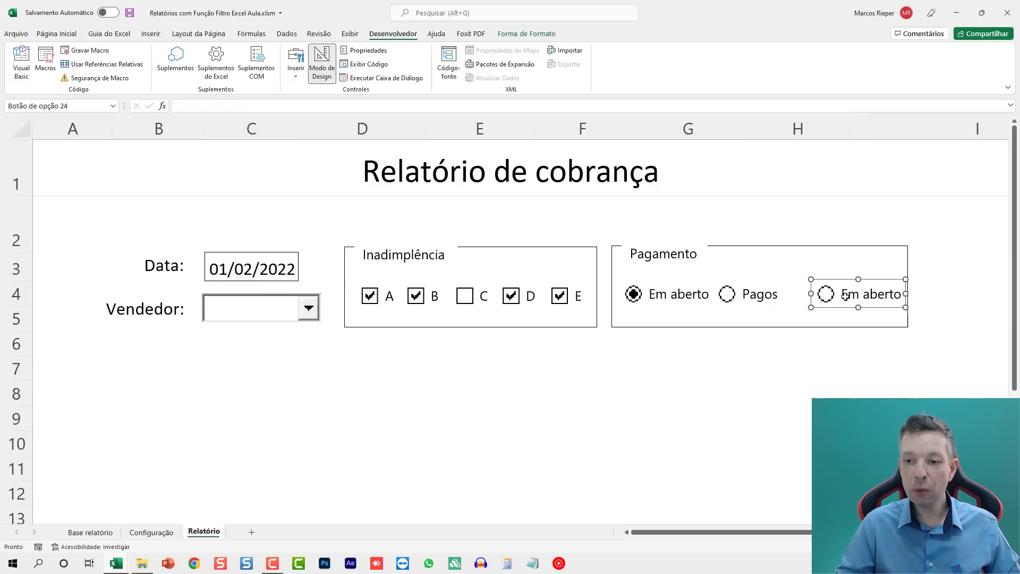
{"action": "left_click", "coordinate": [860, 295]}
{"action": "key", "text": "Home"}
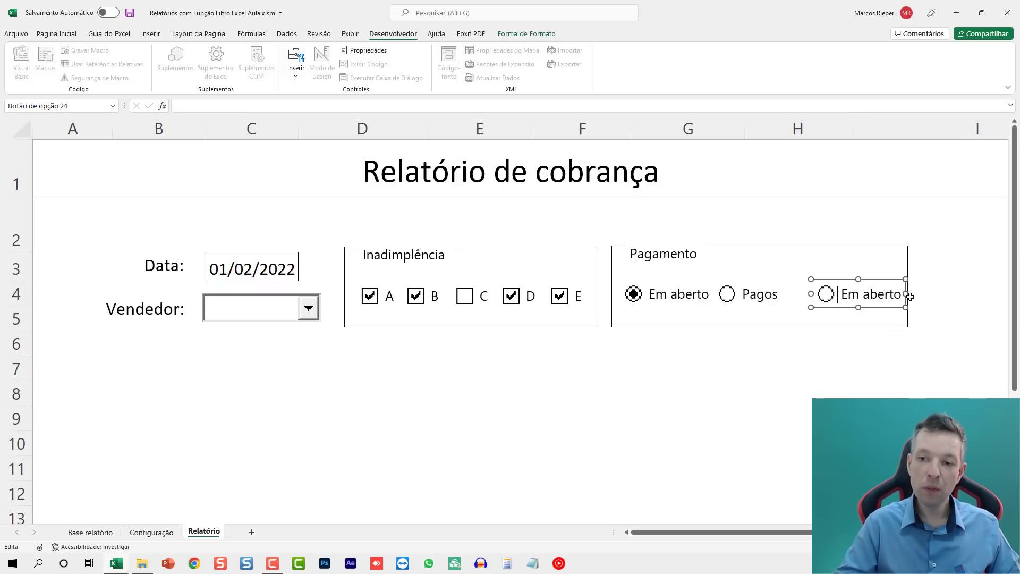
{"action": "type", "text": "Todos"}
{"action": "left_click", "coordinate": [915, 354]}
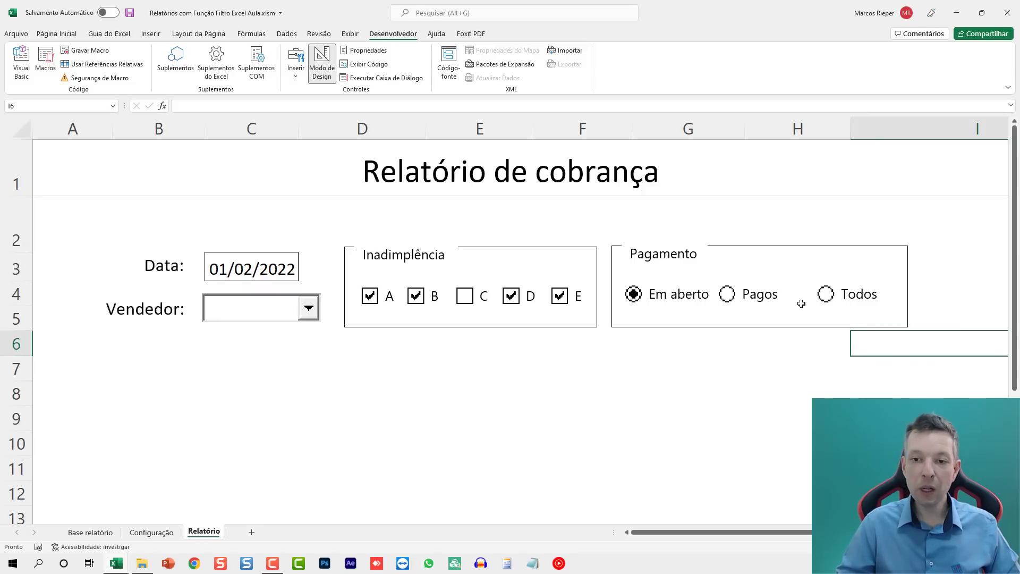
{"action": "right_click", "coordinate": [774, 292]}
{"action": "key", "text": "Escape"}
{"action": "right_click", "coordinate": [850, 301]}
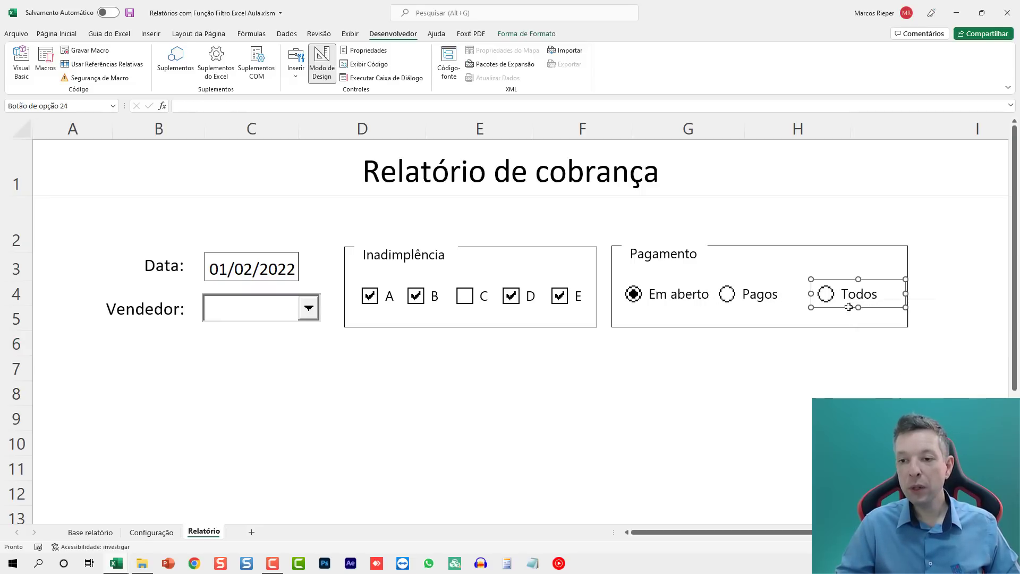
{"action": "left_click", "coordinate": [834, 367]}
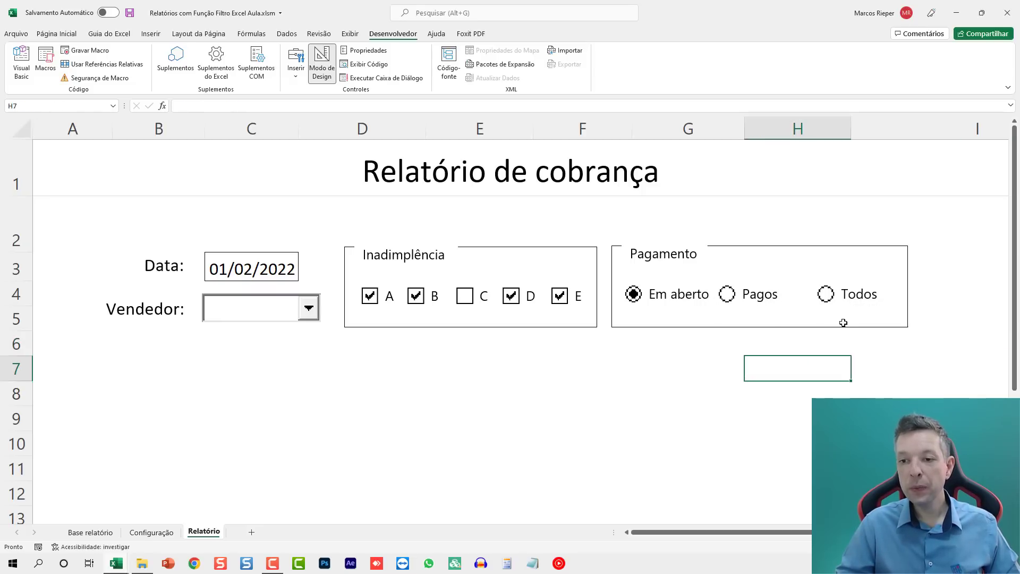
Test the Pagos and Todos options in Pagamento and check the linked payment value on the Configuração sheet
{"action": "left_click", "coordinate": [151, 532]}
{"action": "left_click", "coordinate": [198, 532]}
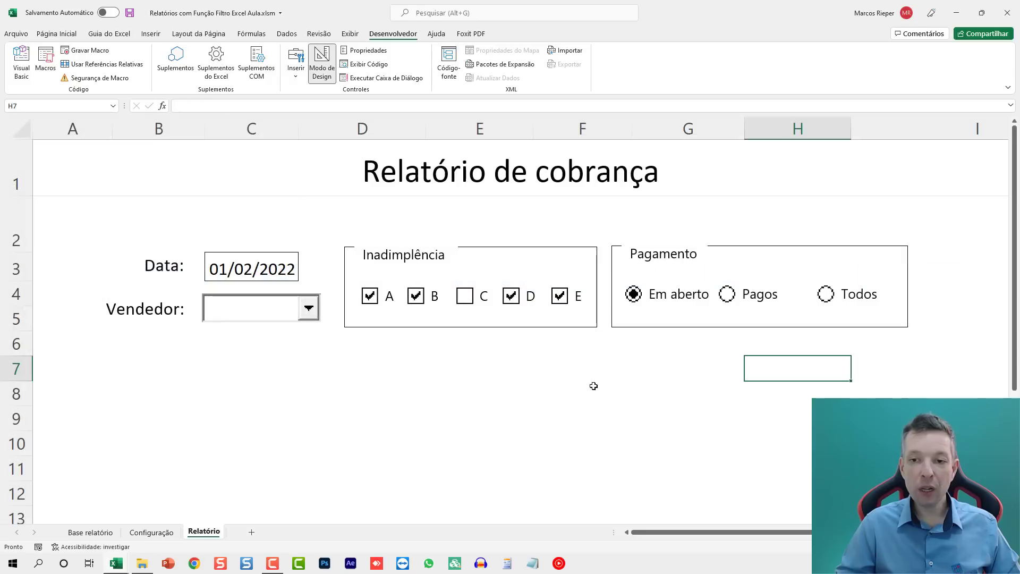
{"action": "left_click", "coordinate": [728, 294]}
{"action": "key", "text": "ctrl+Page_Up"}
{"action": "left_click", "coordinate": [226, 531]}
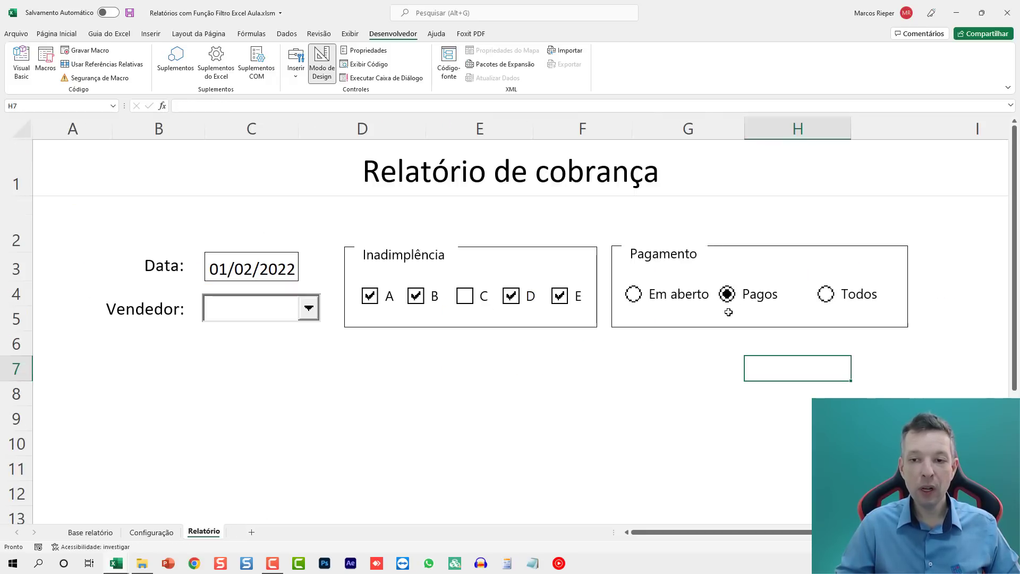
{"action": "left_click", "coordinate": [144, 532]}
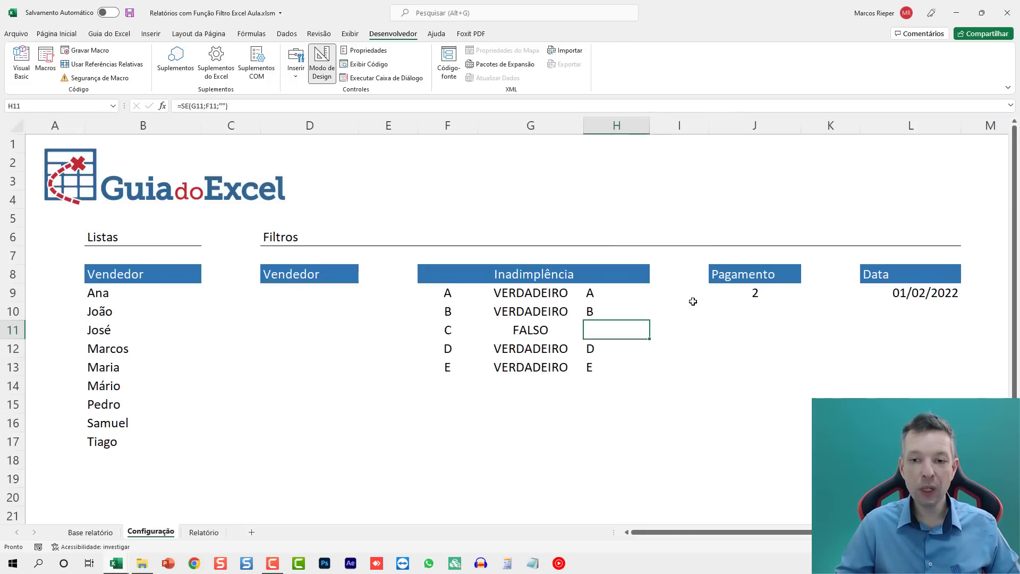
{"action": "left_click", "coordinate": [204, 532]}
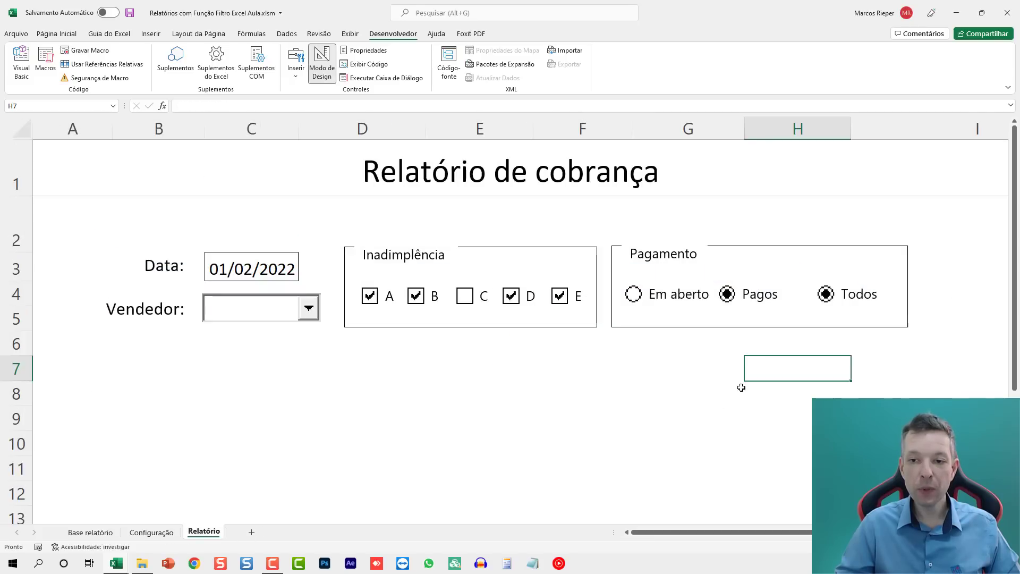
Delete the Todos option button and place a copy of the Pagos option button where it was
{"action": "left_click", "coordinate": [848, 295]}
{"action": "right_click", "coordinate": [848, 295]}
{"action": "key", "text": "Escape"}
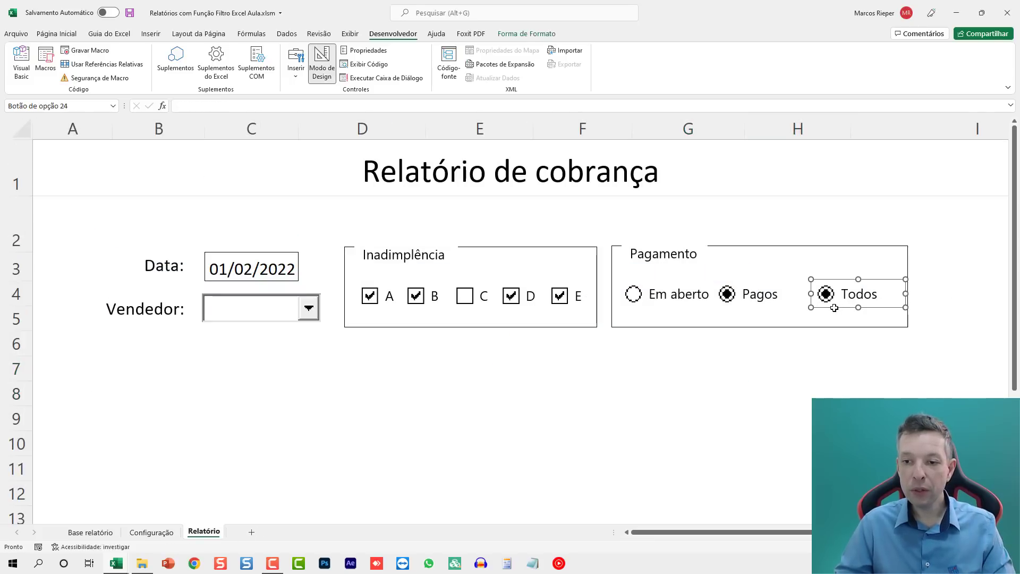
{"action": "key", "text": "Delete"}
{"action": "left_click", "coordinate": [770, 399]}
{"action": "right_click", "coordinate": [747, 304]}
{"action": "key", "text": "Escape"}
{"action": "left_click_drag", "start_coordinate": [747, 304], "coordinate": [843, 300]}
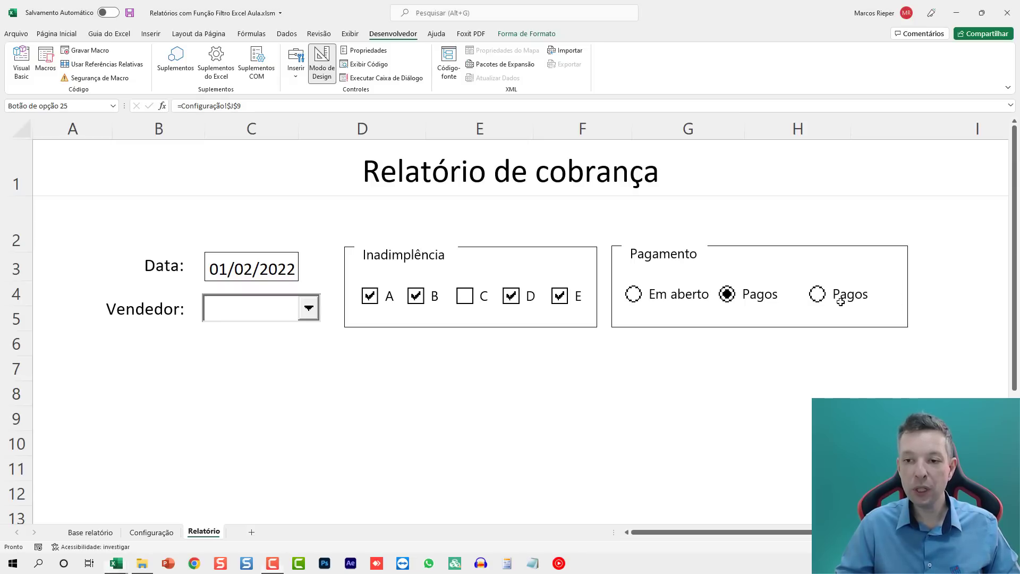
Check the cell link in the control settings of the copied Pagos option button
{"action": "right_click", "coordinate": [839, 306]}
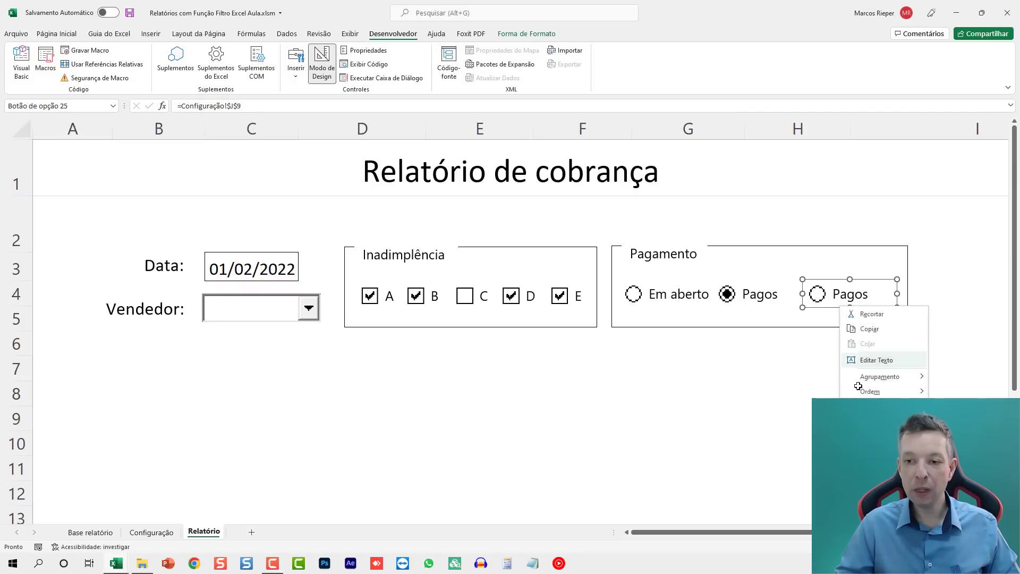
{"action": "left_click", "coordinate": [881, 425]}
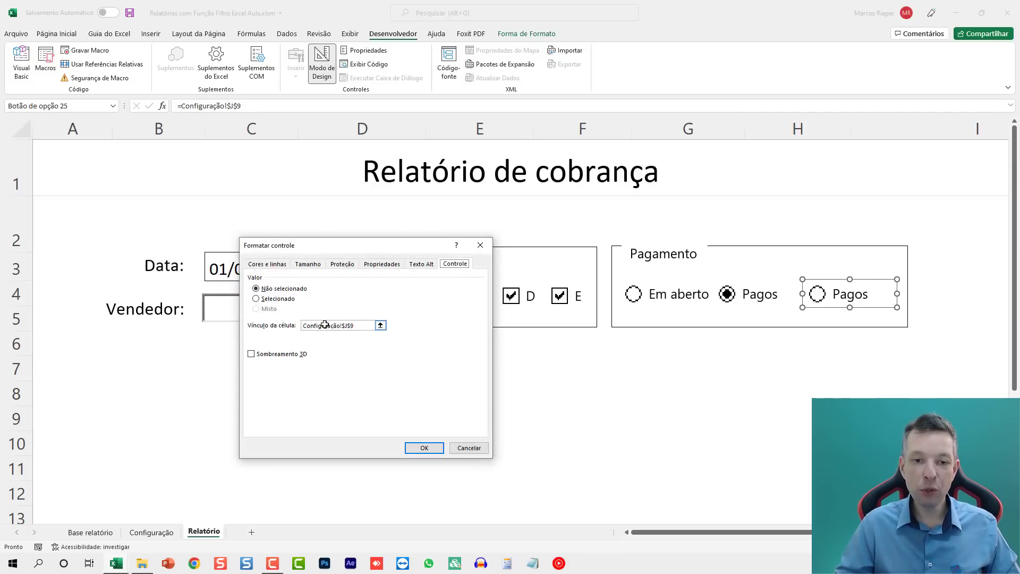
{"action": "key", "text": "Return"}
Change the label of the copied option button to "Todos"
{"action": "left_click", "coordinate": [836, 294]}
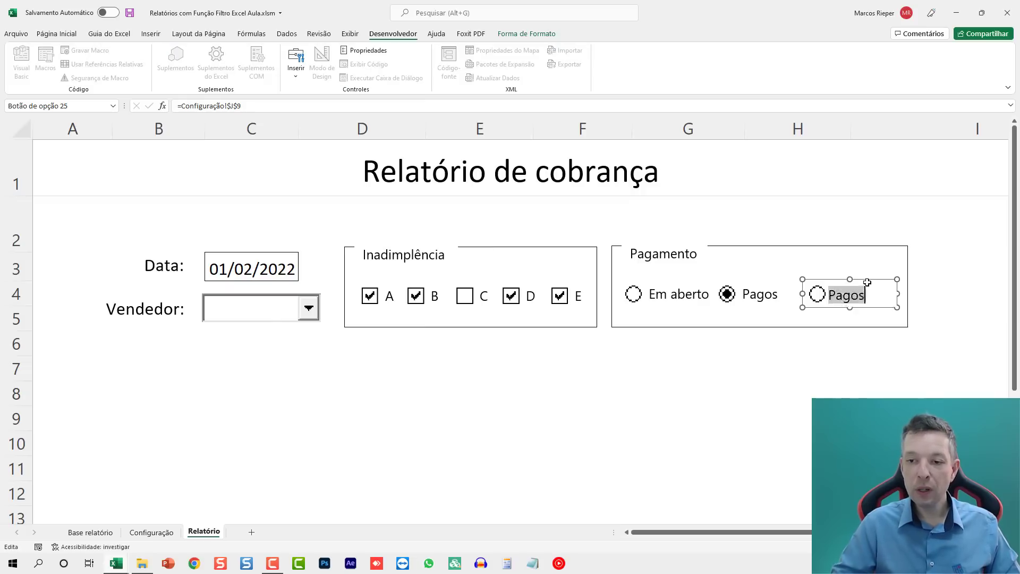
{"action": "key", "text": "Delete"}
{"action": "key", "text": "Delete"}
{"action": "key", "text": "Delete"}
{"action": "key", "text": "Delete"}
{"action": "key", "text": "Delete"}
{"action": "type", "text": "Todos"}
{"action": "left_click", "coordinate": [854, 368]}
Try the Pagamento options in turn, ending on Em aberto, and check the linked value on the Configuração sheet
{"action": "left_click", "coordinate": [843, 294]}
{"action": "left_click", "coordinate": [729, 294]}
{"action": "left_click", "coordinate": [831, 299]}
{"action": "left_click", "coordinate": [151, 532]}
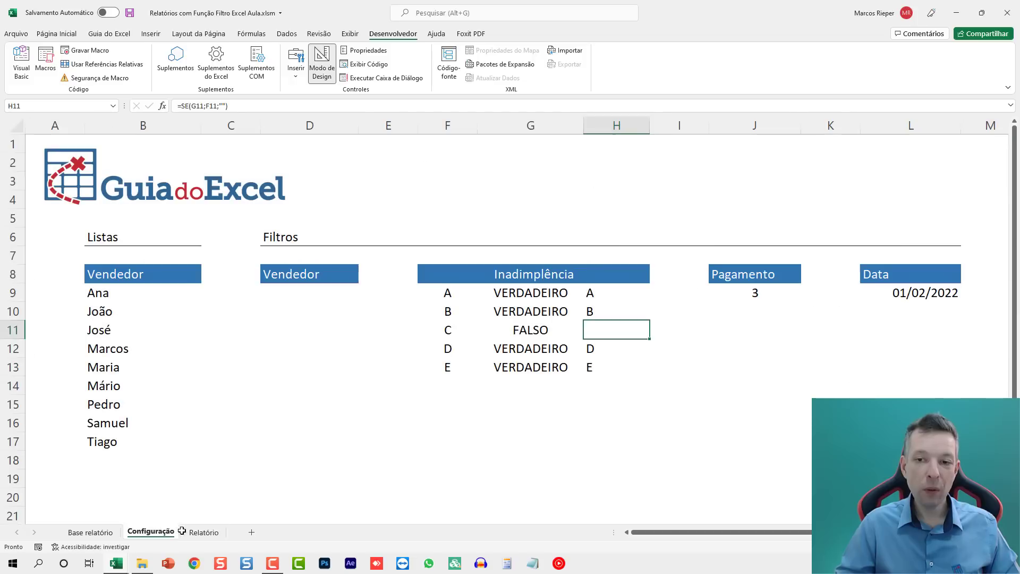
{"action": "left_click", "coordinate": [204, 532]}
{"action": "left_click", "coordinate": [757, 291]}
{"action": "left_click", "coordinate": [151, 532]}
{"action": "left_click", "coordinate": [204, 531]}
{"action": "left_click", "coordinate": [681, 296]}
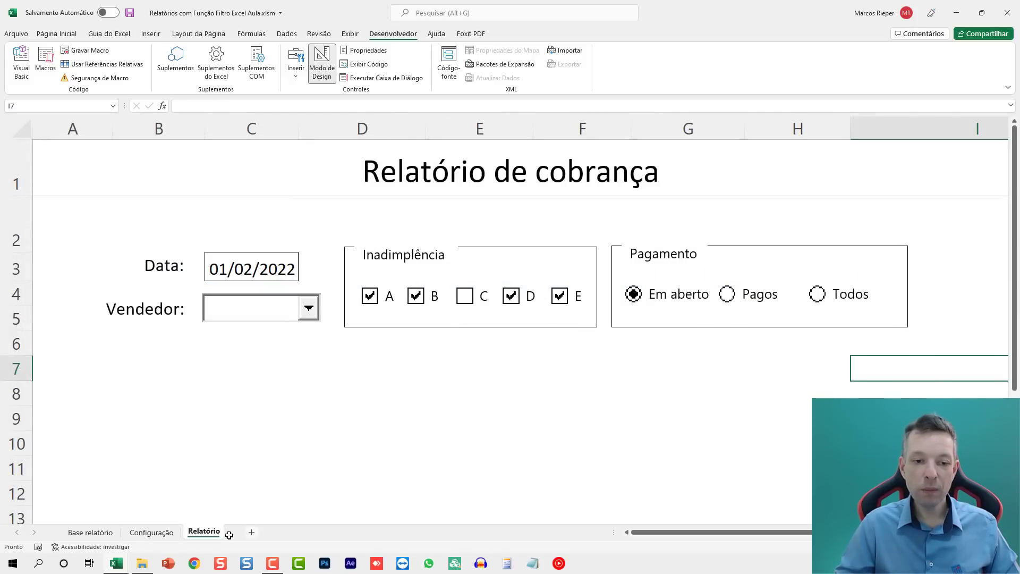
{"action": "left_click", "coordinate": [151, 532]}
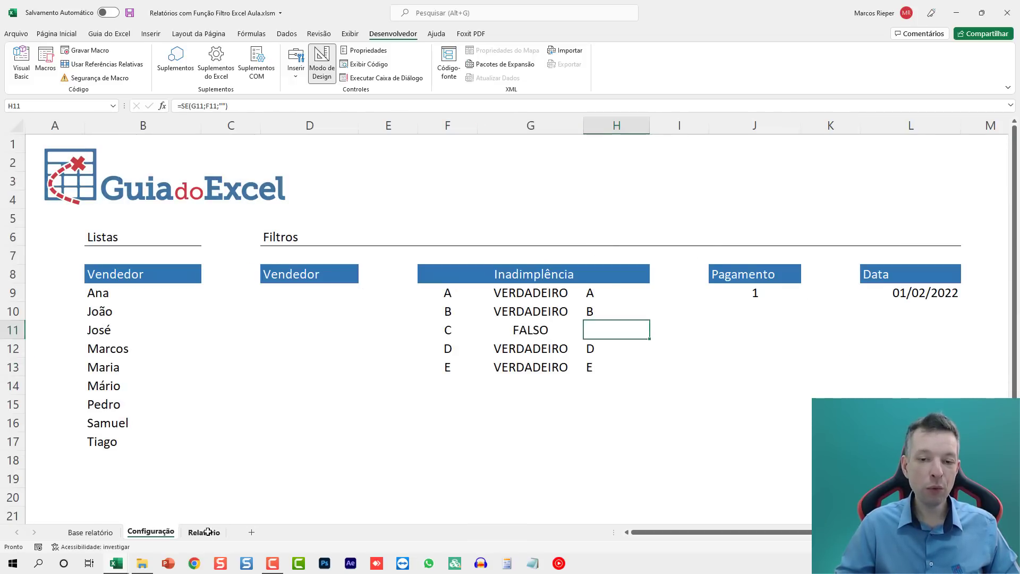
{"action": "left_click", "coordinate": [205, 532]}
{"action": "left_click", "coordinate": [614, 389]}
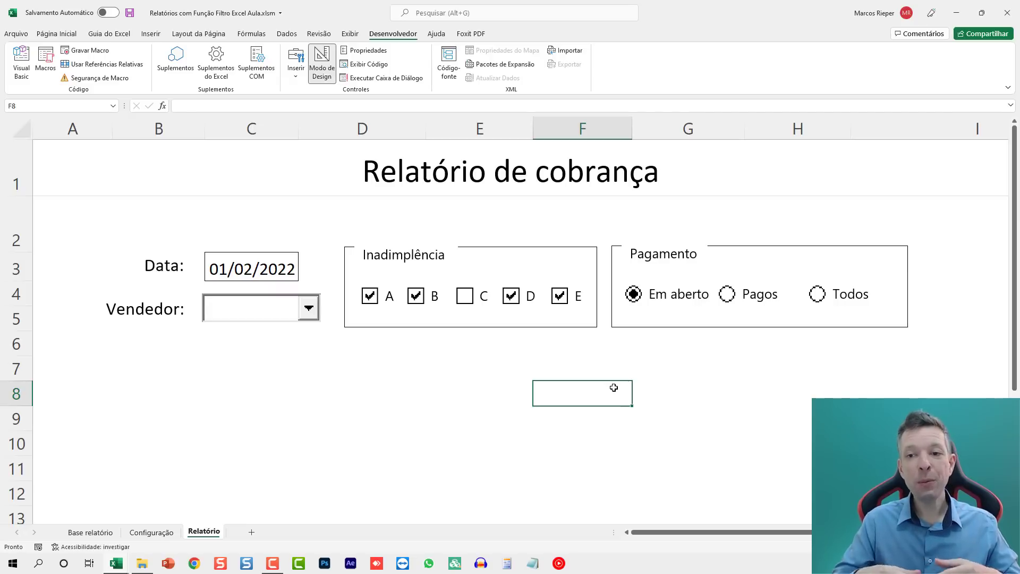
Select cell B7 below the filters on the Relatório sheet and save the workbook
{"action": "left_click", "coordinate": [127, 351]}
{"action": "left_click", "coordinate": [146, 368]}
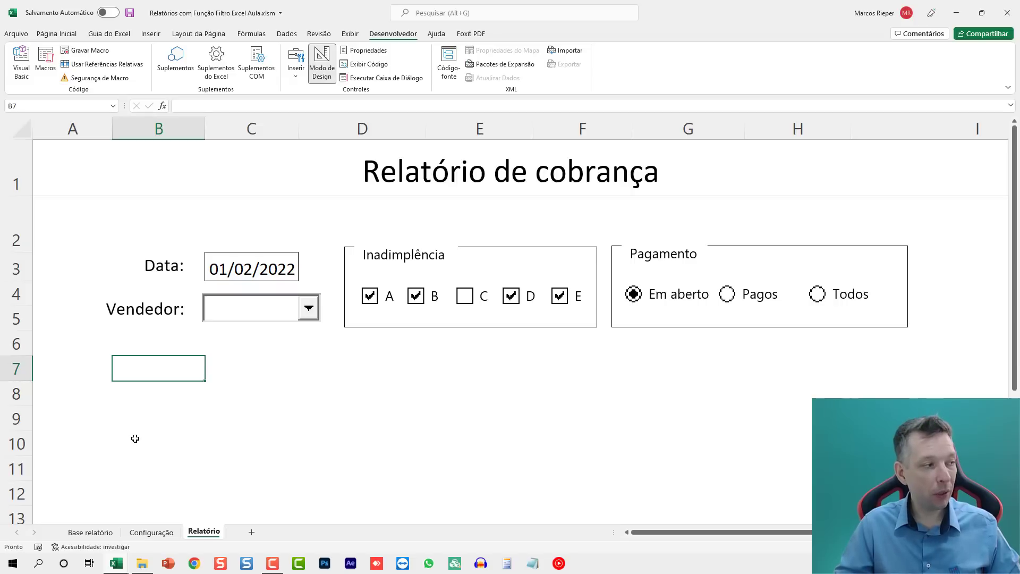
{"action": "key", "text": "ctrl+s"}
Copy the table headers Nota Fiscal to Classificação from the Base relatório sheet into row 7 of Relatório, starting at B7
{"action": "key", "text": "ctrl+Page_Up"}
{"action": "key", "text": "ctrl+Page_Up"}
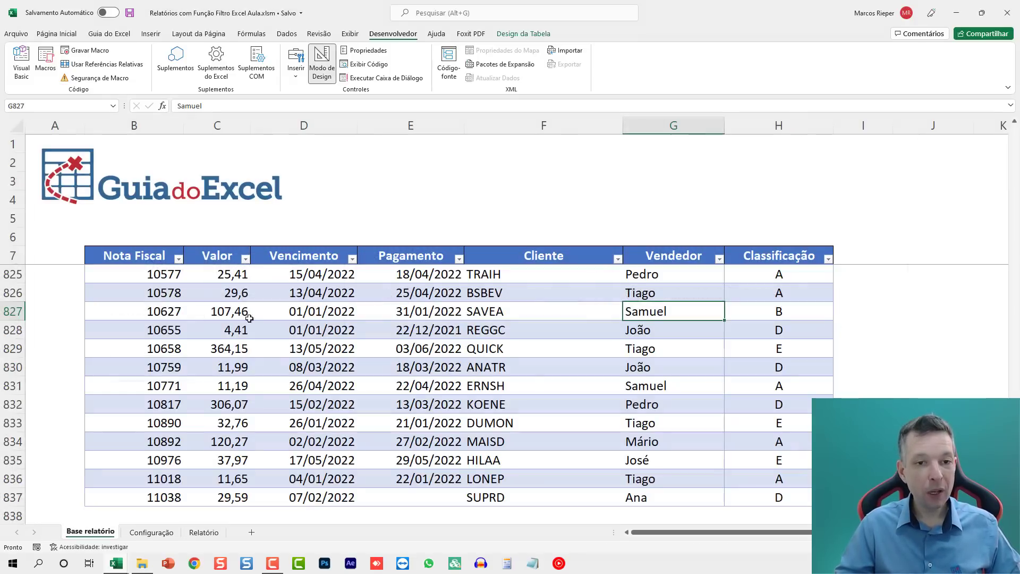
{"action": "left_click_drag", "start_coordinate": [157, 258], "coordinate": [768, 259]}
{"action": "key", "text": "ctrl+c"}
{"action": "left_click", "coordinate": [222, 531]}
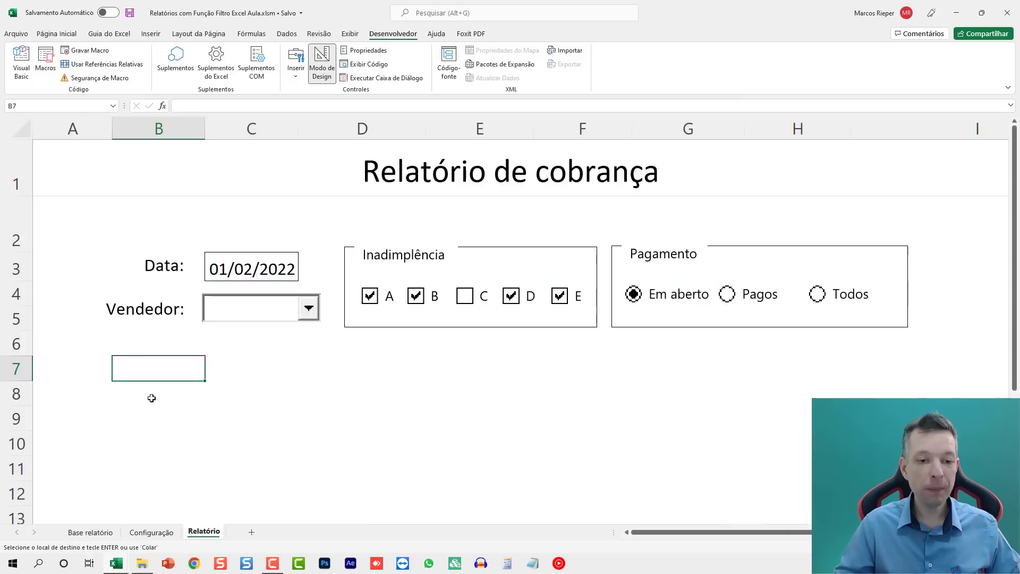
{"action": "right_click", "coordinate": [169, 365]}
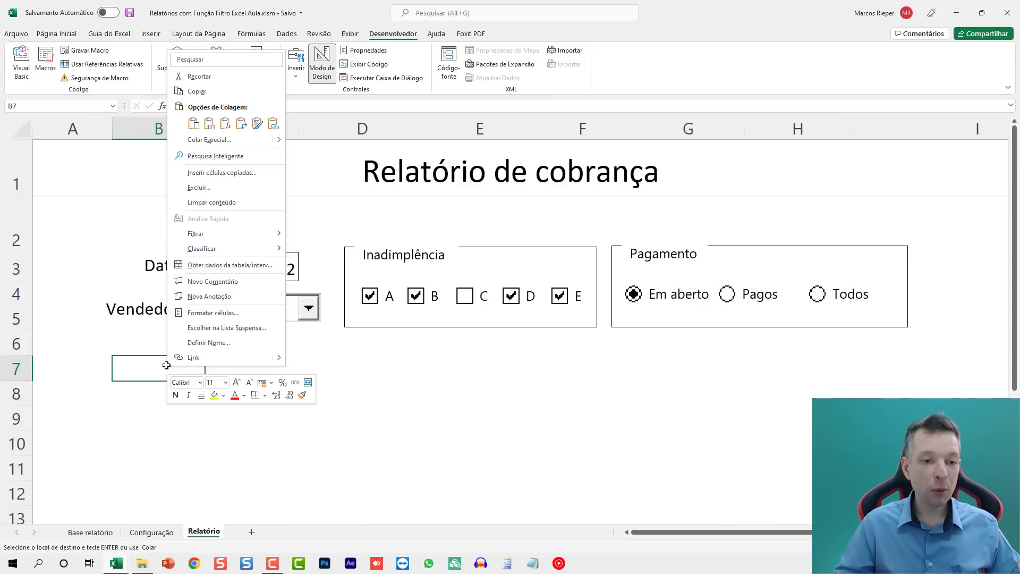
{"action": "left_click", "coordinate": [194, 124]}
{"action": "left_click", "coordinate": [69, 33]}
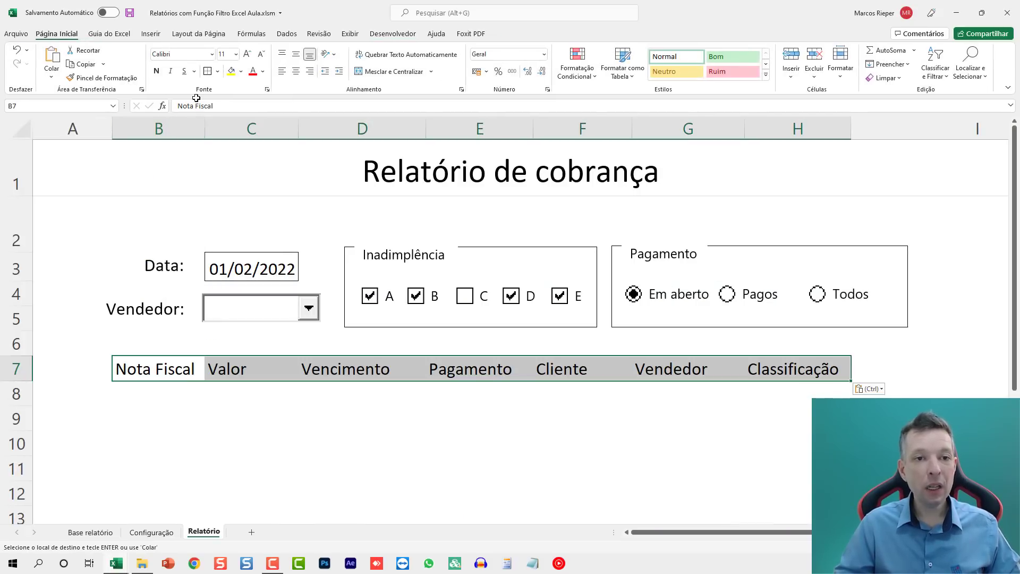
{"action": "key", "text": "Escape"}
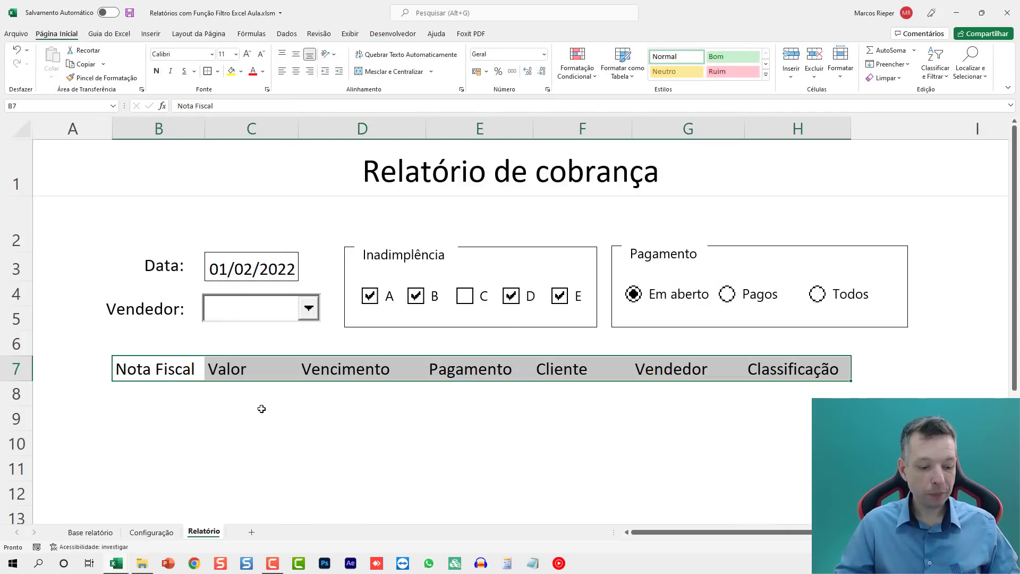
Format the header row B7:H7 with light grey outline and inside borders and a light grey fill
{"action": "key", "text": "ctrl+1"}
{"action": "left_click", "coordinate": [343, 245]}
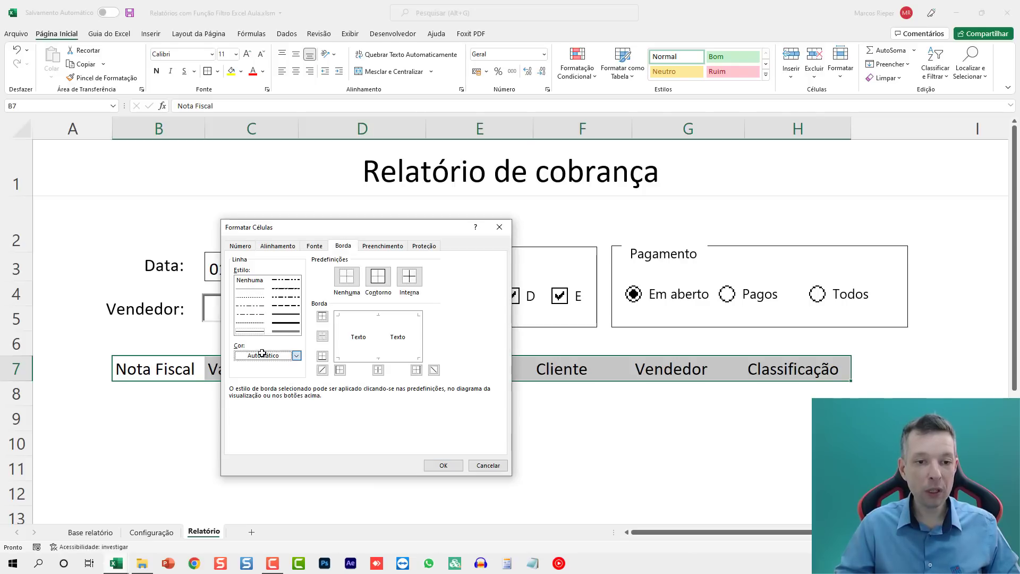
{"action": "left_click", "coordinate": [296, 355]}
{"action": "left_click", "coordinate": [239, 421]}
{"action": "left_click", "coordinate": [378, 276]}
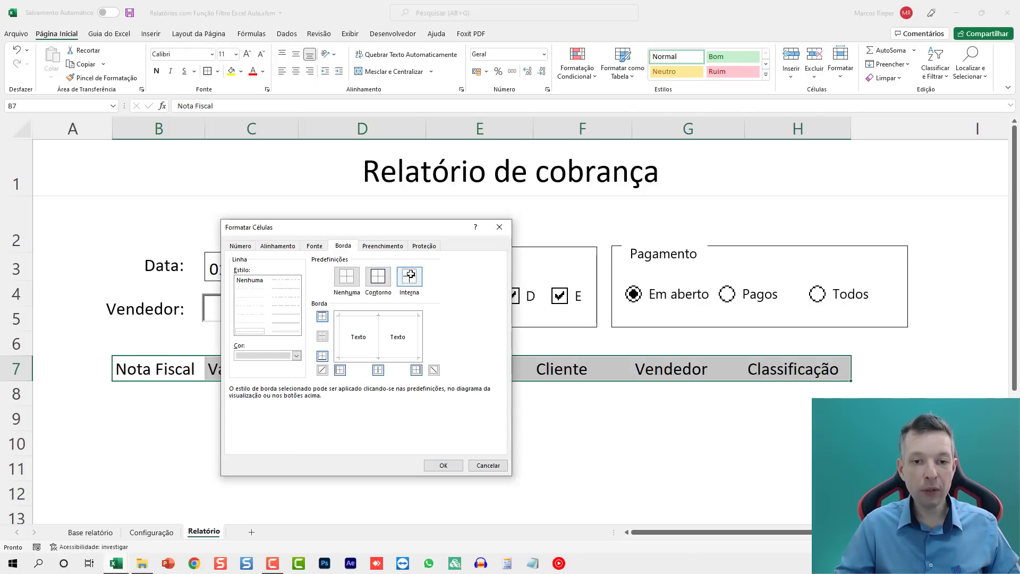
{"action": "left_click", "coordinate": [383, 246]}
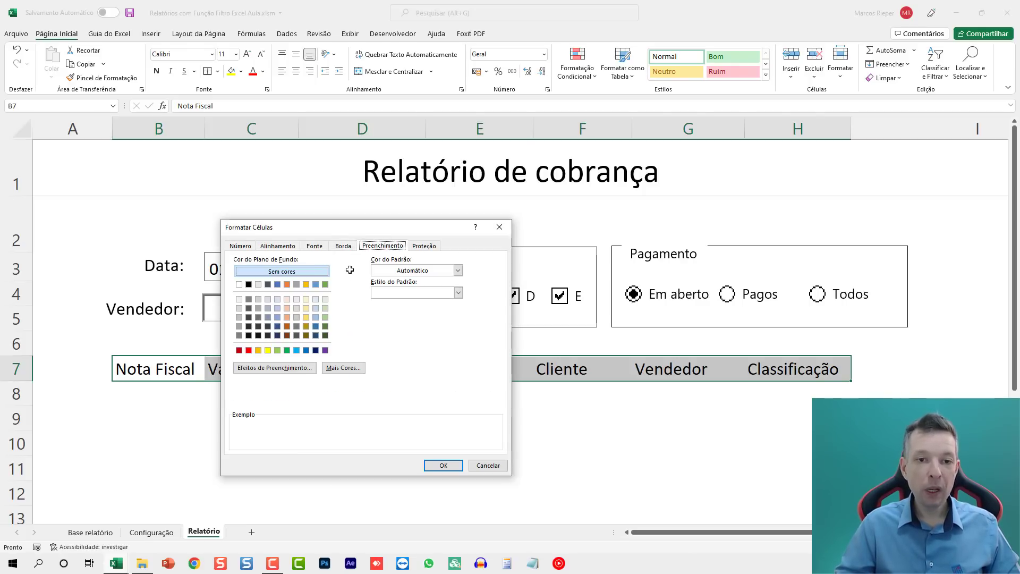
{"action": "left_click", "coordinate": [242, 299]}
{"action": "left_click", "coordinate": [440, 465]}
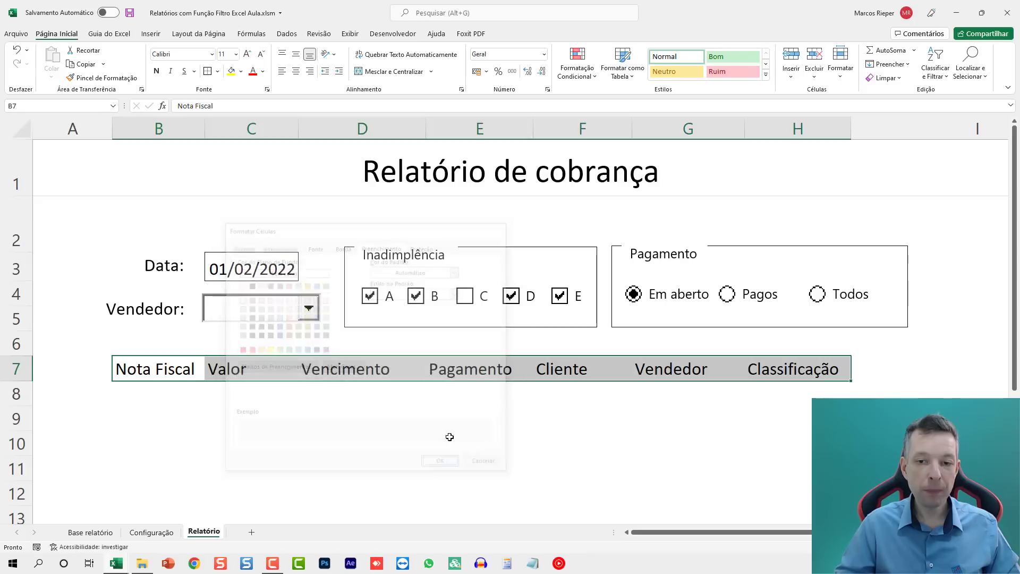
{"action": "left_click", "coordinate": [463, 425]}
{"action": "left_click", "coordinate": [358, 381]}
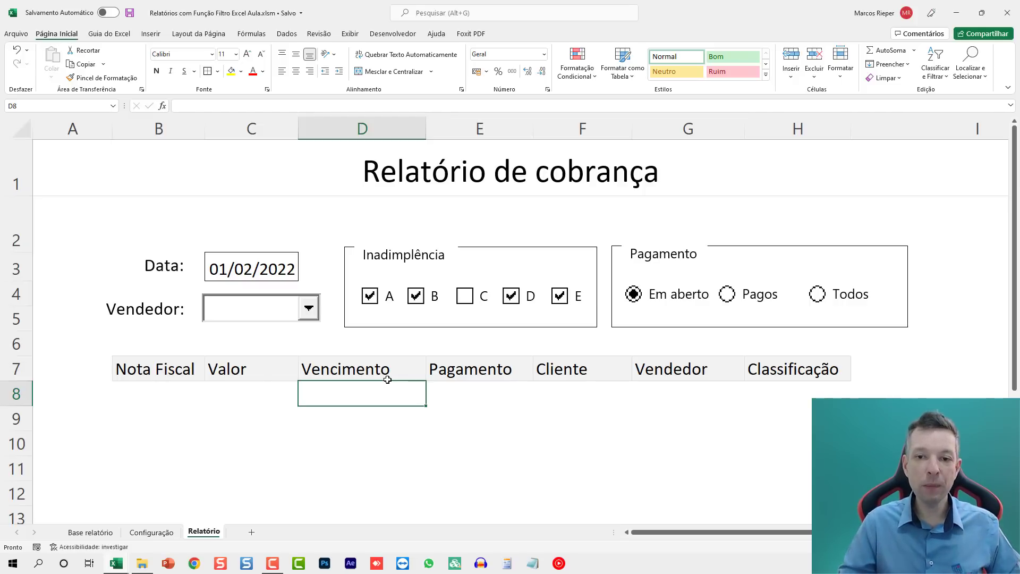
Group the Pagamento box with its Em aberto, Pagos and Todos option buttons
{"action": "left_click", "coordinate": [678, 253]}
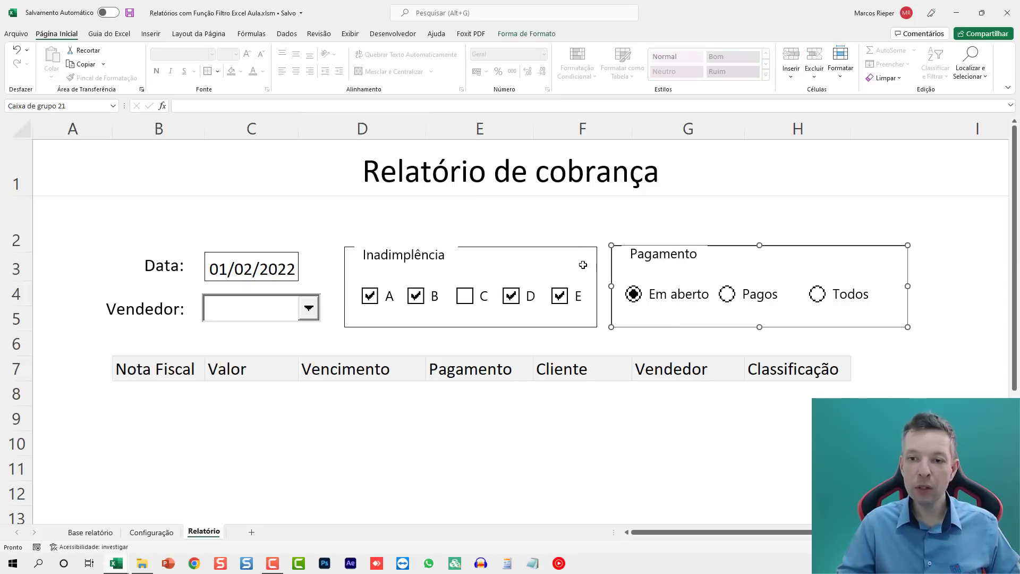
{"action": "right_click", "coordinate": [844, 300], "text": "ctrl"}
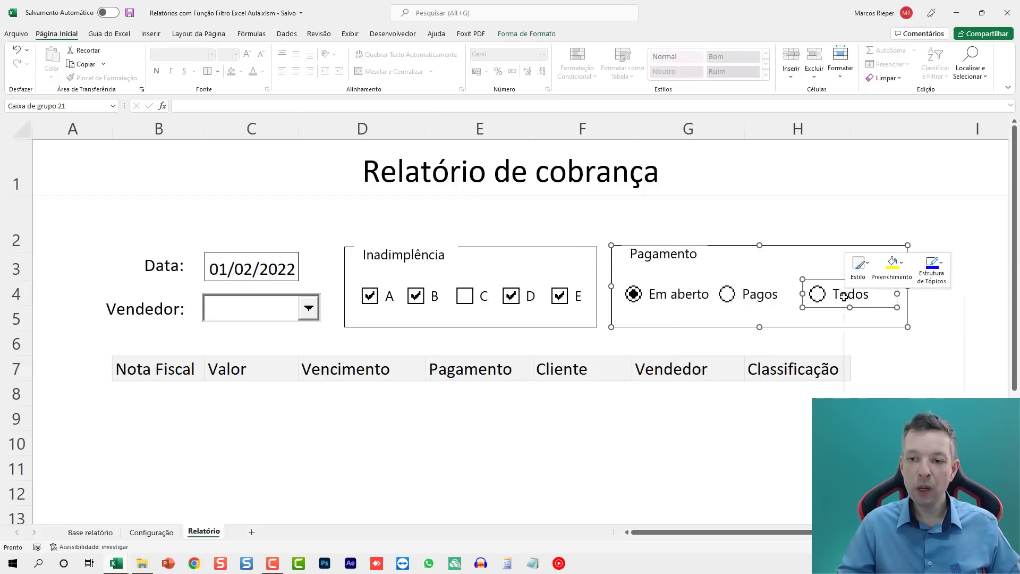
{"action": "right_click", "coordinate": [758, 301], "text": "ctrl"}
{"action": "right_click", "coordinate": [659, 296], "text": "ctrl"}
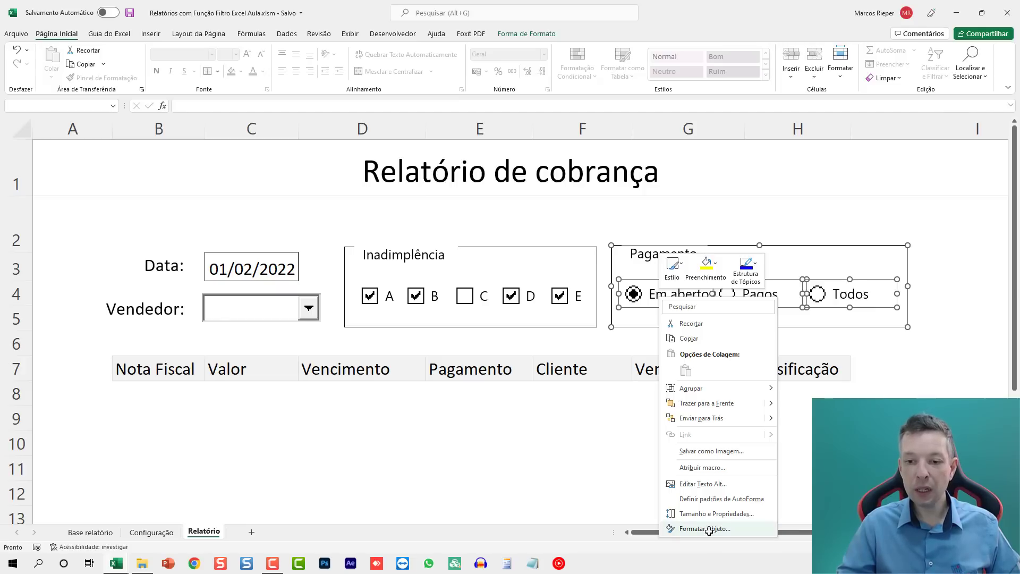
{"action": "mouse_move", "coordinate": [685, 389]}
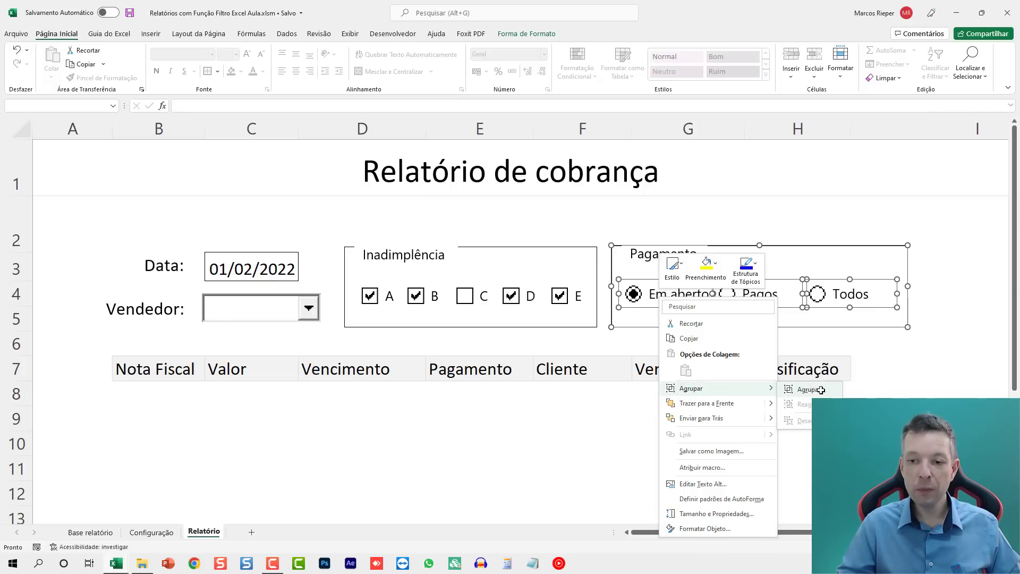
{"action": "left_click", "coordinate": [789, 391]}
{"action": "left_click", "coordinate": [712, 437]}
Move the grouped Pagamento controls slightly to the left, closer to the Inadimplência box
{"action": "left_click", "coordinate": [676, 252], "text": "ctrl"}
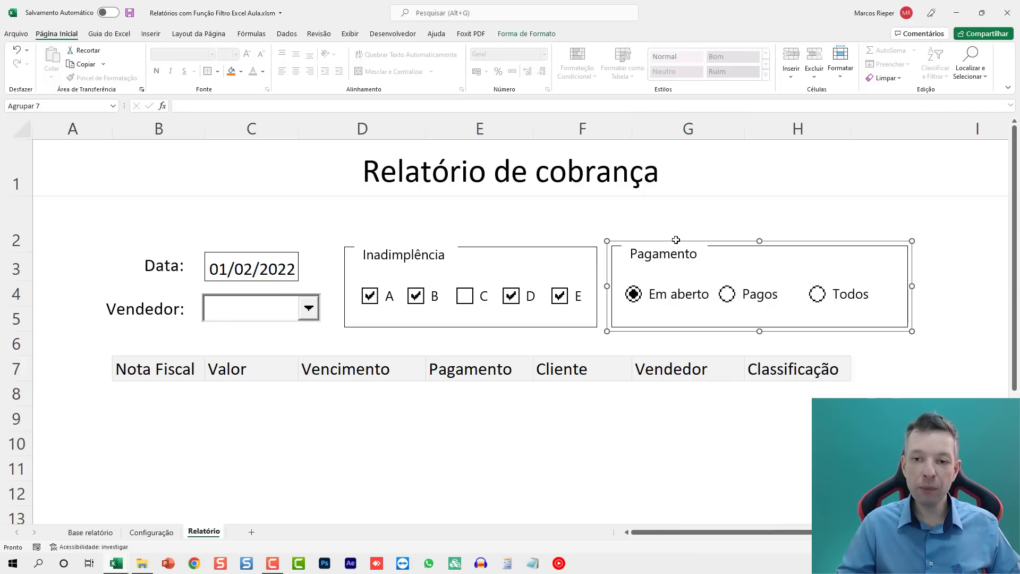
{"action": "mouse_move", "coordinate": [676, 241]}
{"action": "left_mouse_down"}
{"action": "mouse_move", "coordinate": [688, 222]}
{"action": "mouse_move", "coordinate": [673, 241]}
{"action": "left_mouse_up"}
{"action": "left_click", "coordinate": [688, 493]}
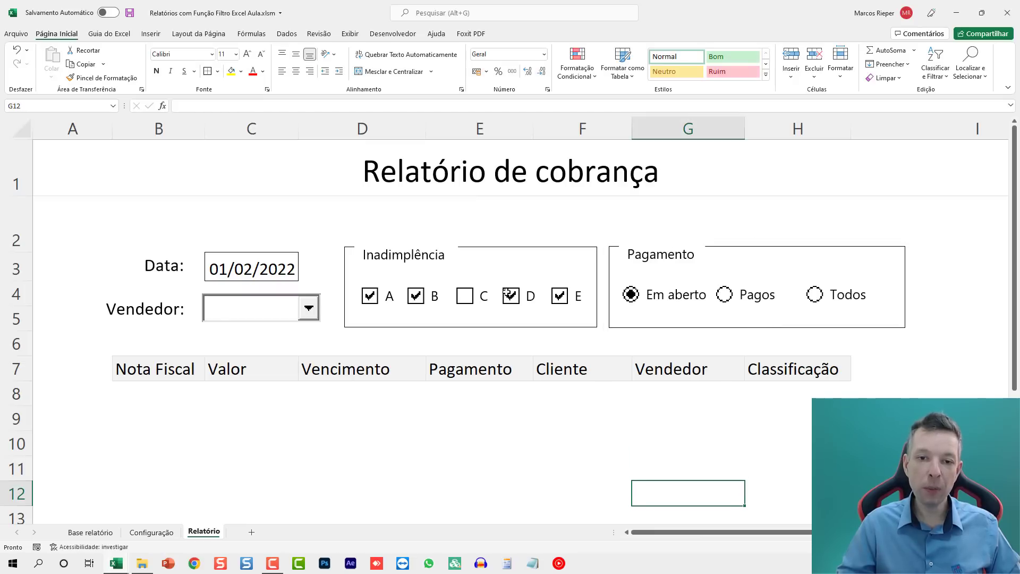
Group the Inadimplência box with its check boxes A to E
{"action": "right_click", "coordinate": [571, 299]}
{"action": "right_click", "coordinate": [457, 295], "text": "ctrl"}
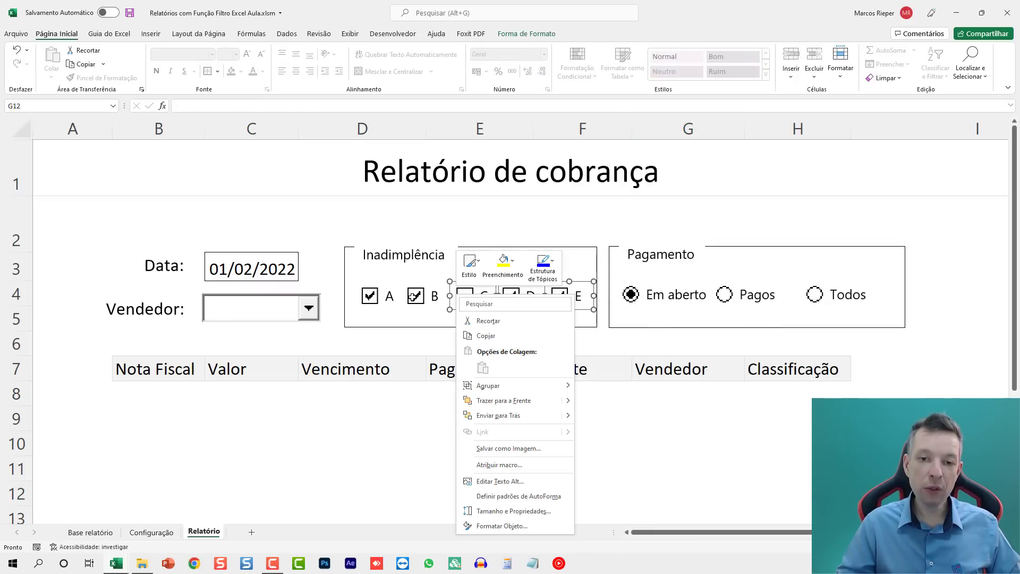
{"action": "right_click", "coordinate": [412, 296], "text": "ctrl"}
{"action": "right_click", "coordinate": [375, 296], "text": "ctrl"}
{"action": "right_click", "coordinate": [377, 254], "text": "ctrl"}
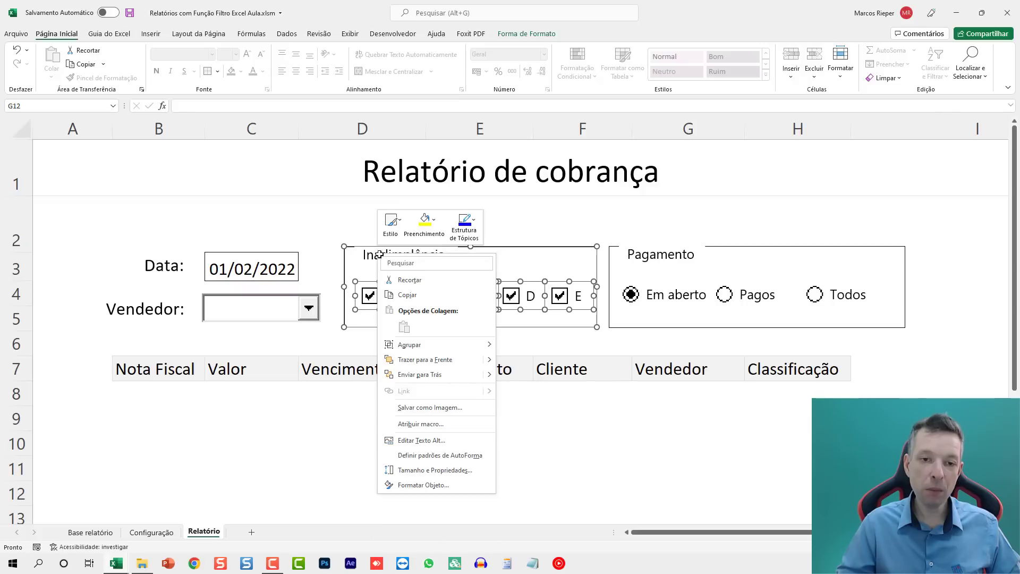
{"action": "mouse_move", "coordinate": [436, 345]}
{"action": "left_click", "coordinate": [517, 346]}
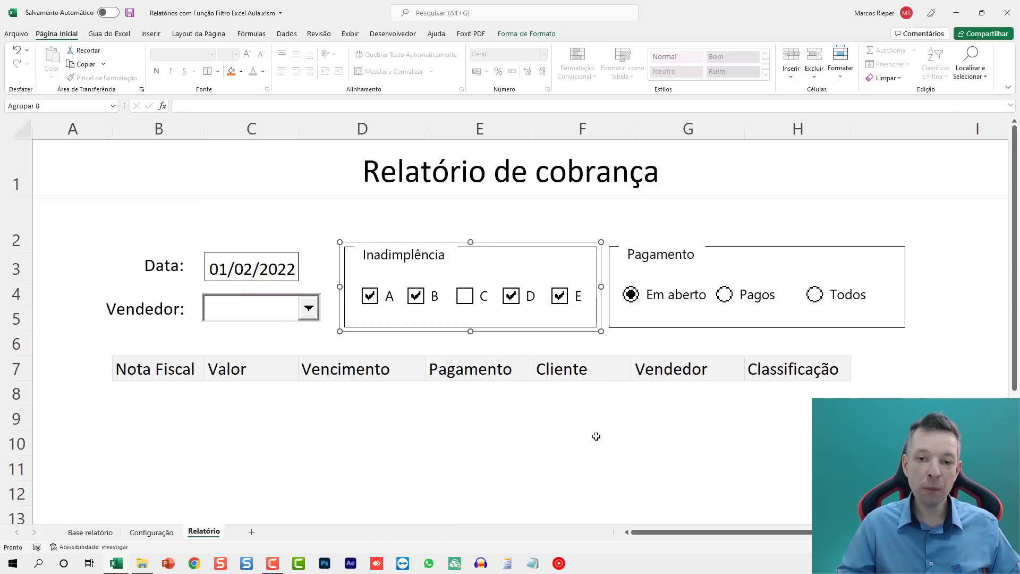
{"action": "left_click", "coordinate": [590, 441]}
Nudge the Inadimplência group slightly up and left to line up with the Pagamento group, and save the workbook
{"action": "left_click", "coordinate": [412, 247]}
{"action": "mouse_move", "coordinate": [411, 248]}
{"action": "left_mouse_down"}
{"action": "mouse_move", "coordinate": [441, 209]}
{"action": "mouse_move", "coordinate": [407, 225]}
{"action": "mouse_move", "coordinate": [409, 243]}
{"action": "left_mouse_up"}
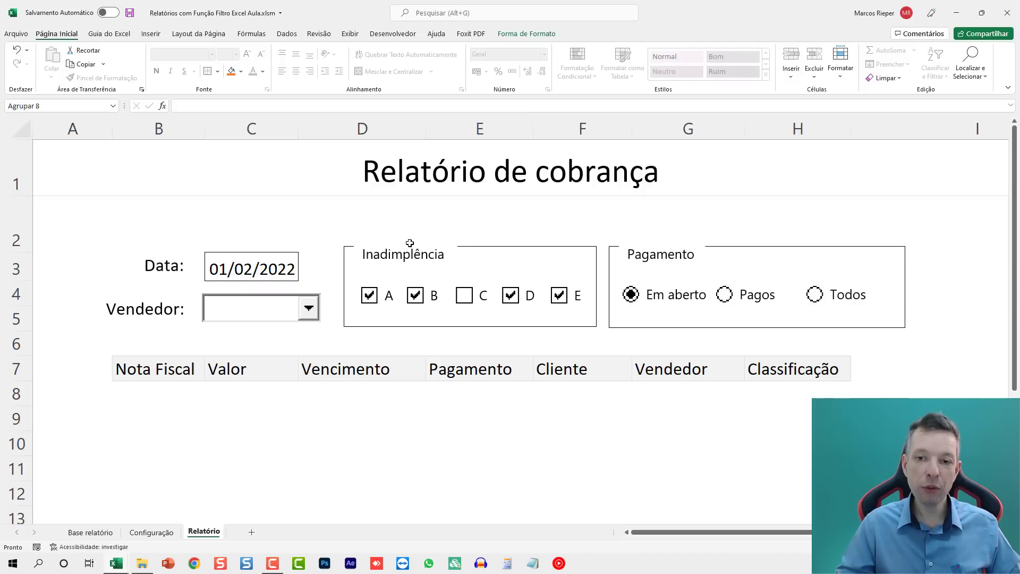
{"action": "left_click", "coordinate": [540, 415]}
{"action": "key", "text": "ctrl+s"}
{"action": "left_click", "coordinate": [400, 408]}
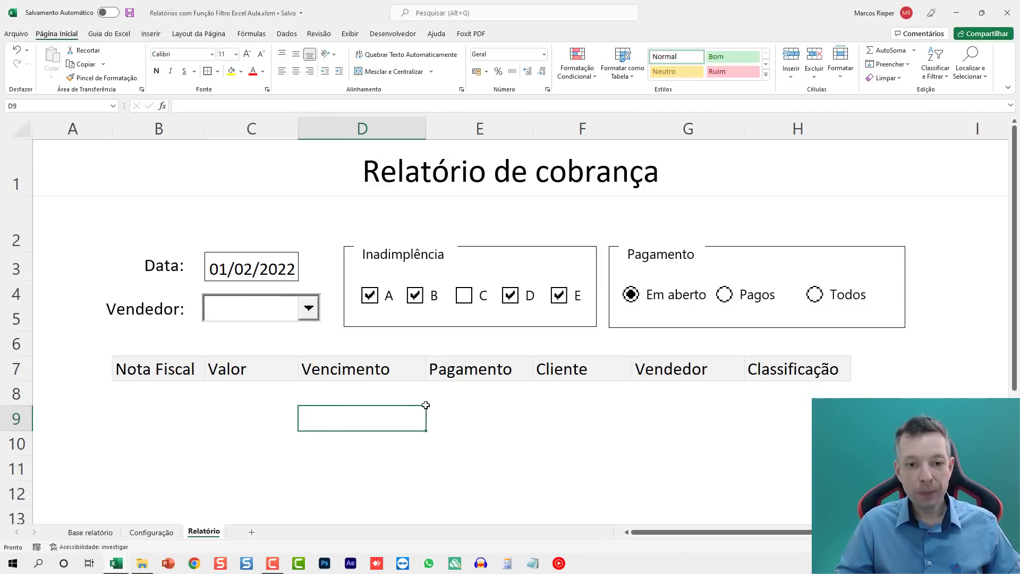
Set all objects on the Relatório sheet to "Não mover ou dimensionar com células", and widen the Vencimento column slightly
{"action": "key", "text": "F5"}
{"action": "left_click", "coordinate": [316, 409]}
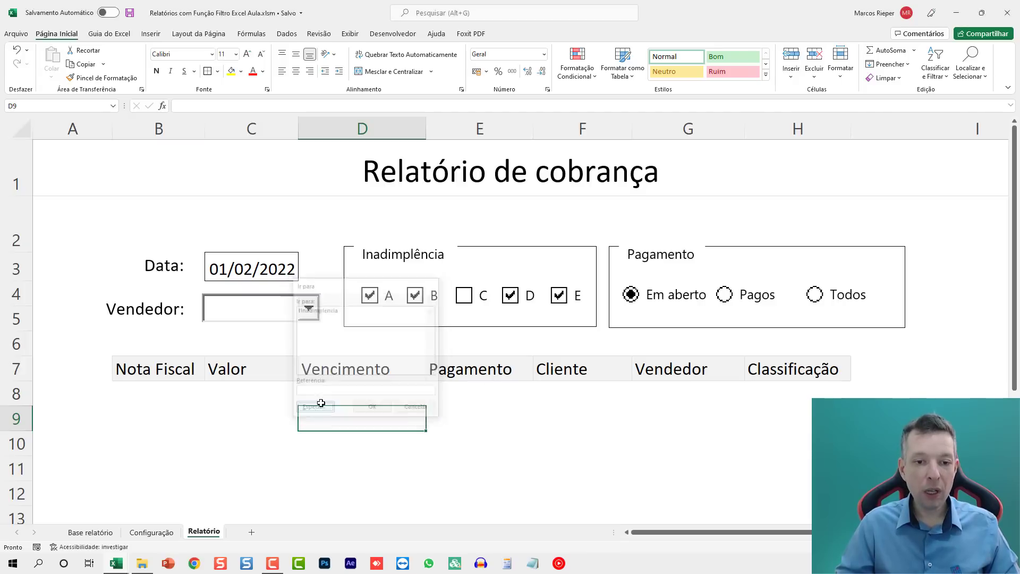
{"action": "left_click", "coordinate": [295, 396]}
{"action": "left_click", "coordinate": [391, 424]}
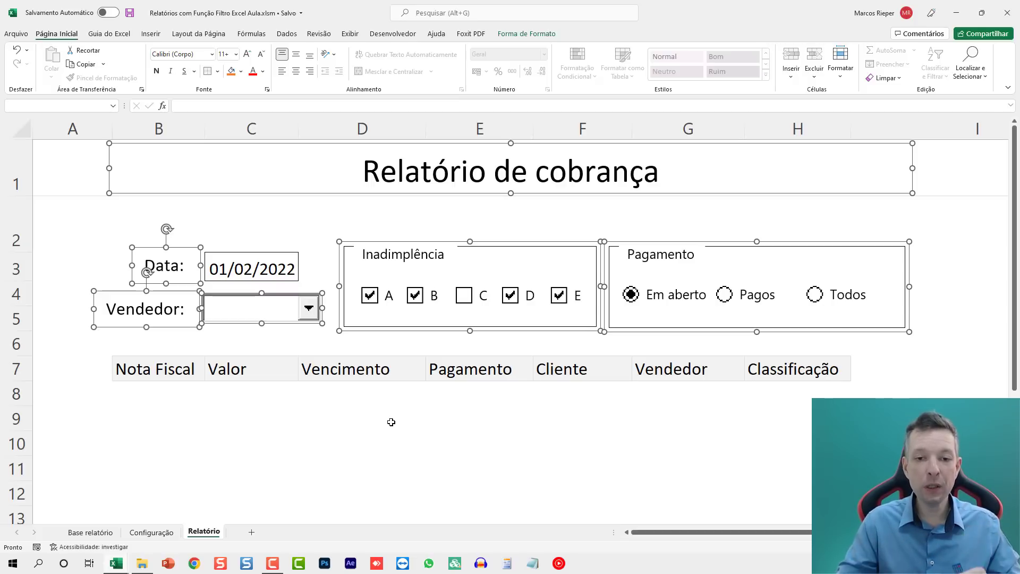
{"action": "right_click", "coordinate": [401, 330]}
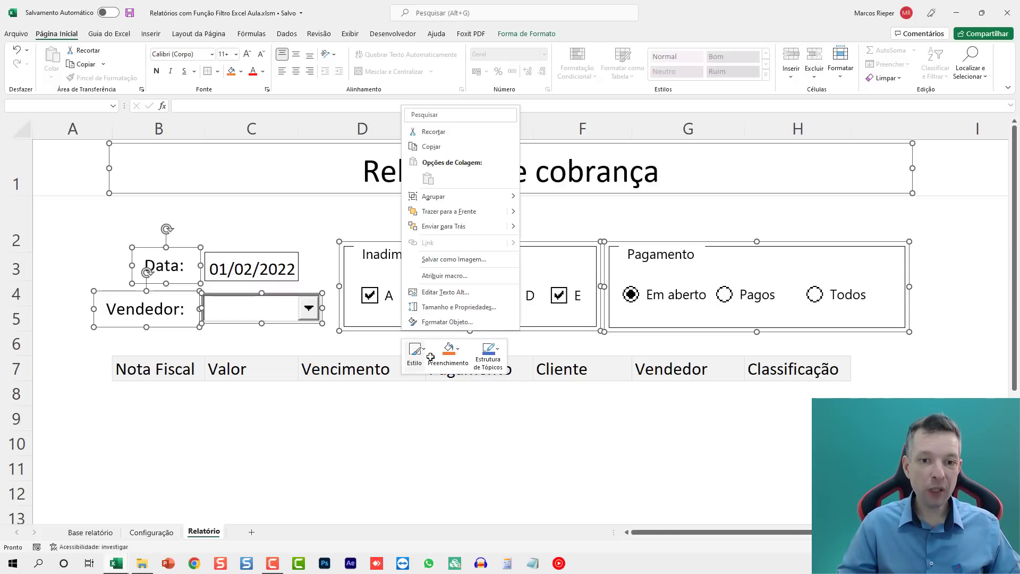
{"action": "left_click", "coordinate": [440, 325]}
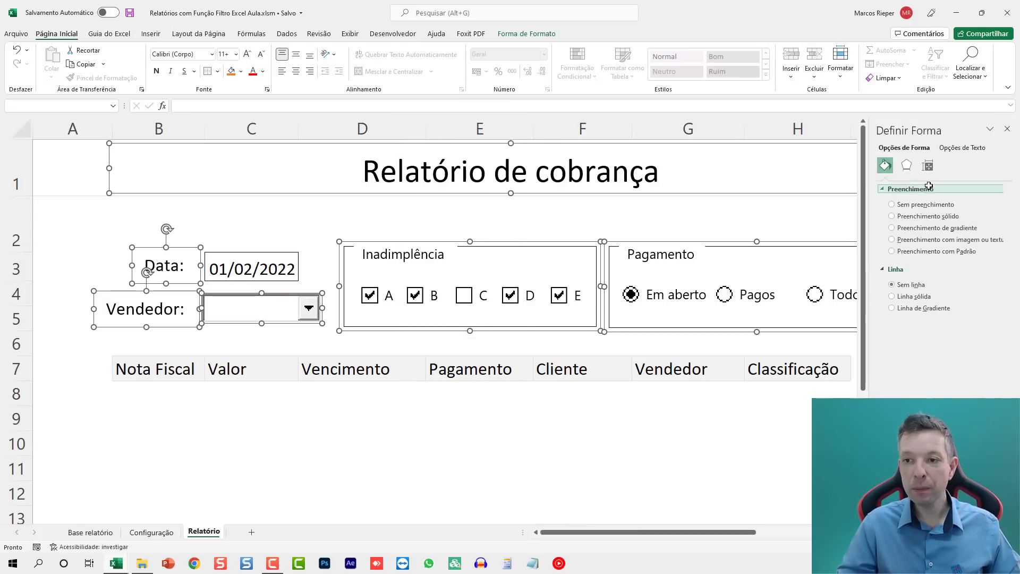
{"action": "left_click", "coordinate": [928, 166]}
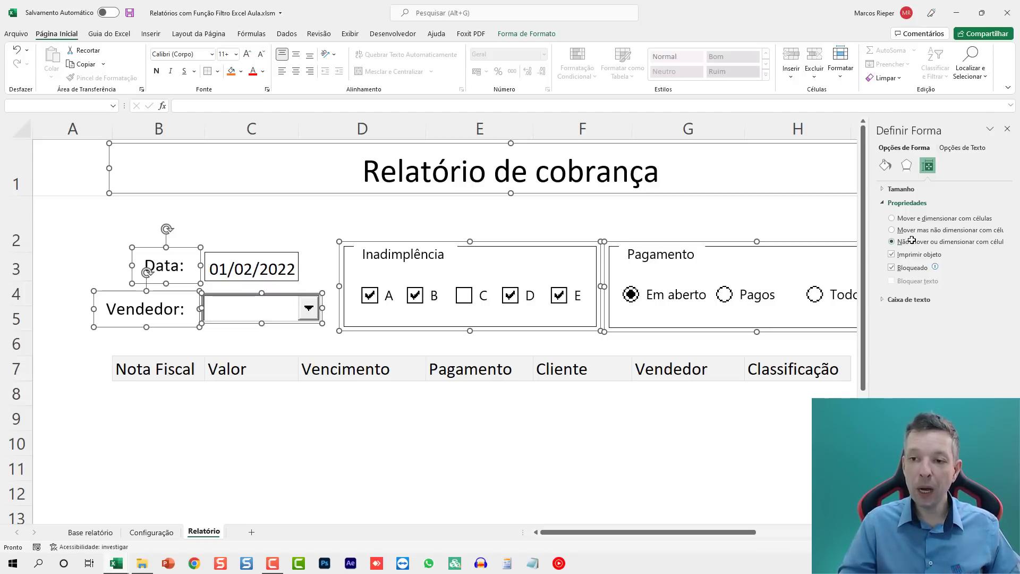
{"action": "left_click", "coordinate": [1007, 129]}
{"action": "left_click", "coordinate": [558, 383]}
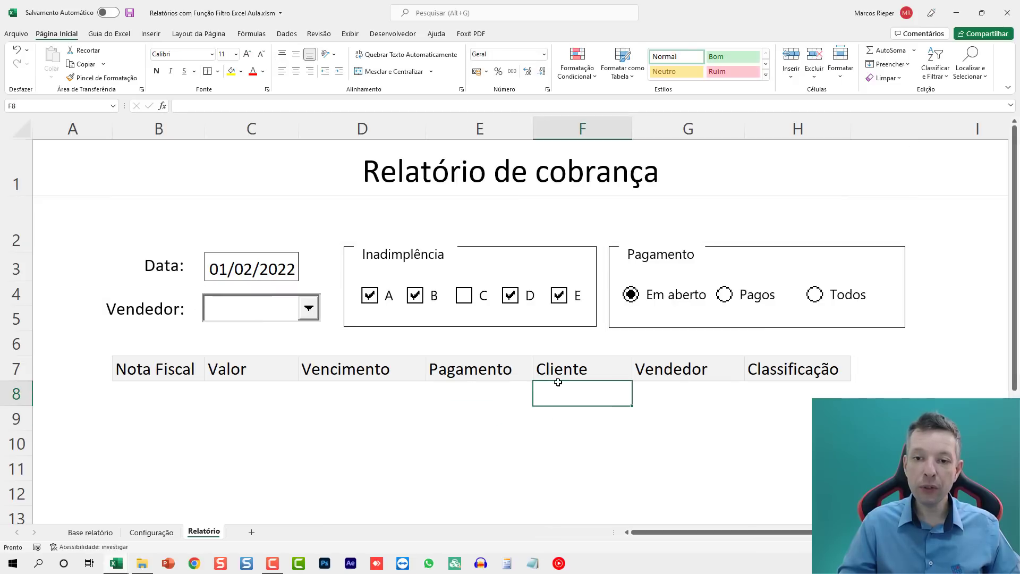
{"action": "mouse_move", "coordinate": [425, 129]}
{"action": "left_mouse_down"}
{"action": "mouse_move", "coordinate": [413, 128]}
{"action": "mouse_move", "coordinate": [429, 129]}
{"action": "left_mouse_up"}
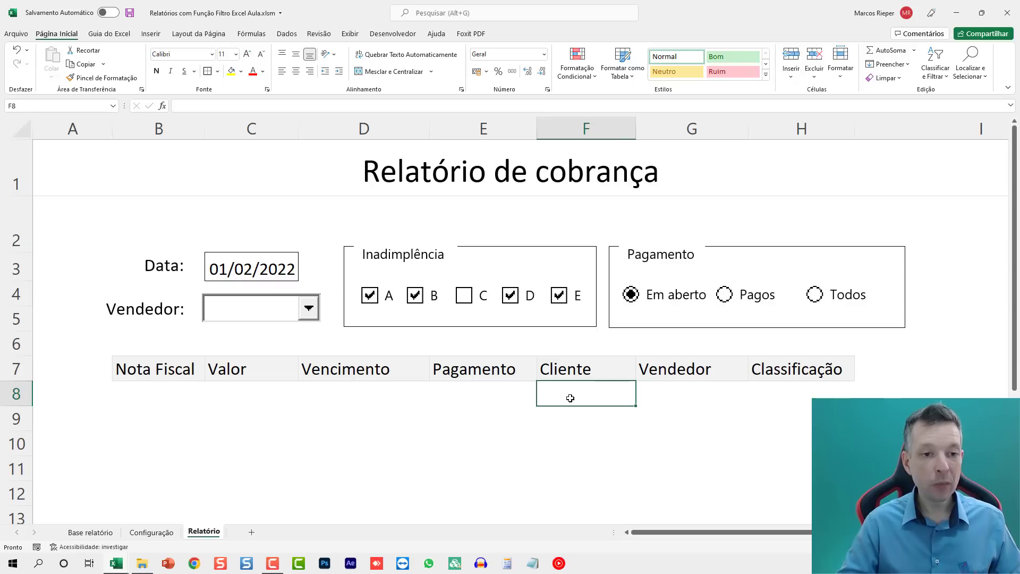
Start a FILTRO formula in cell B8, directly below the Nota Fiscal header
{"action": "left_click", "coordinate": [157, 399]}
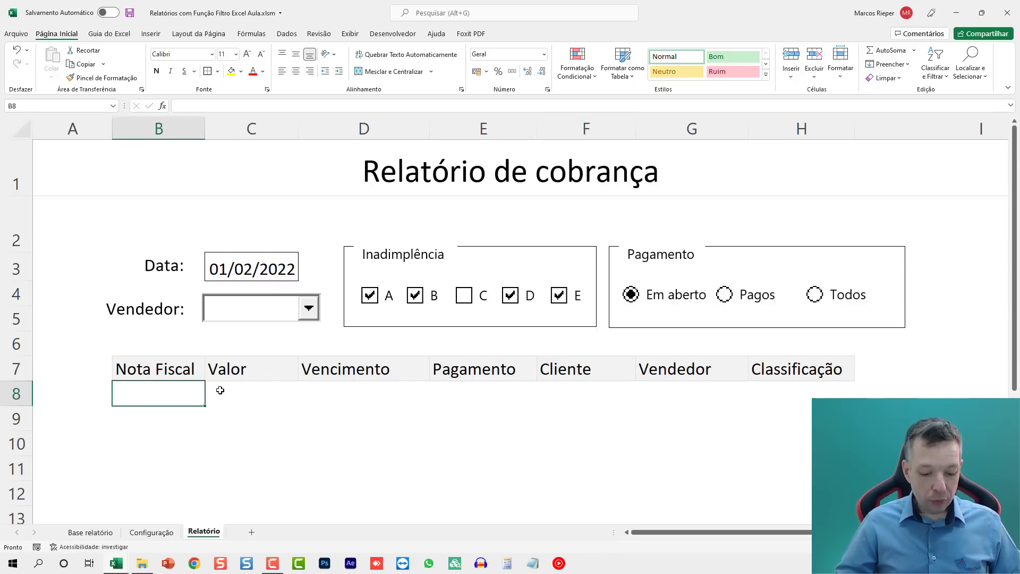
{"action": "scroll", "coordinate": [294, 385], "scroll_direction": "down", "scroll_amount": 1}
{"action": "scroll", "coordinate": [295, 387], "scroll_direction": "up", "scroll_amount": 1}
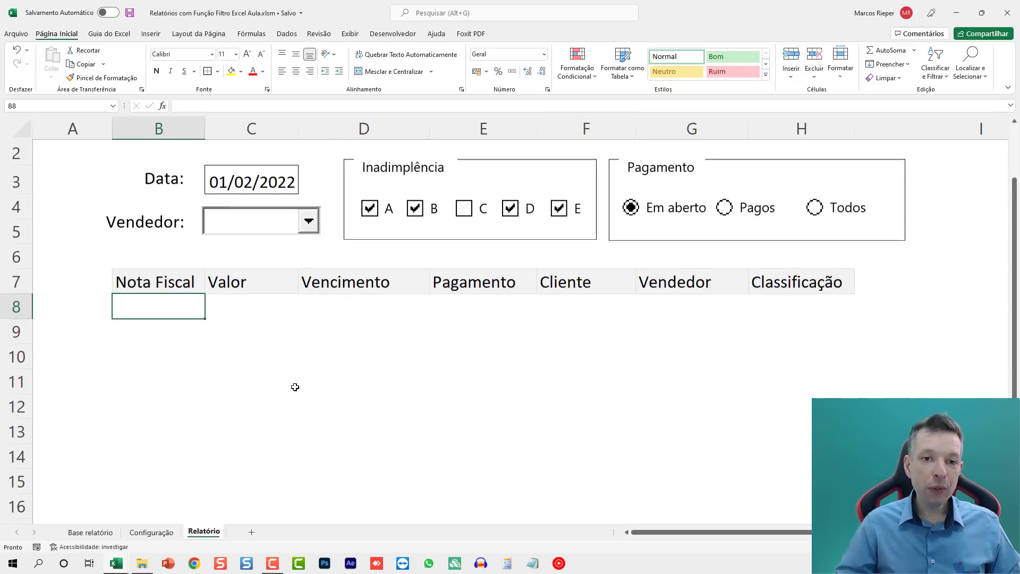
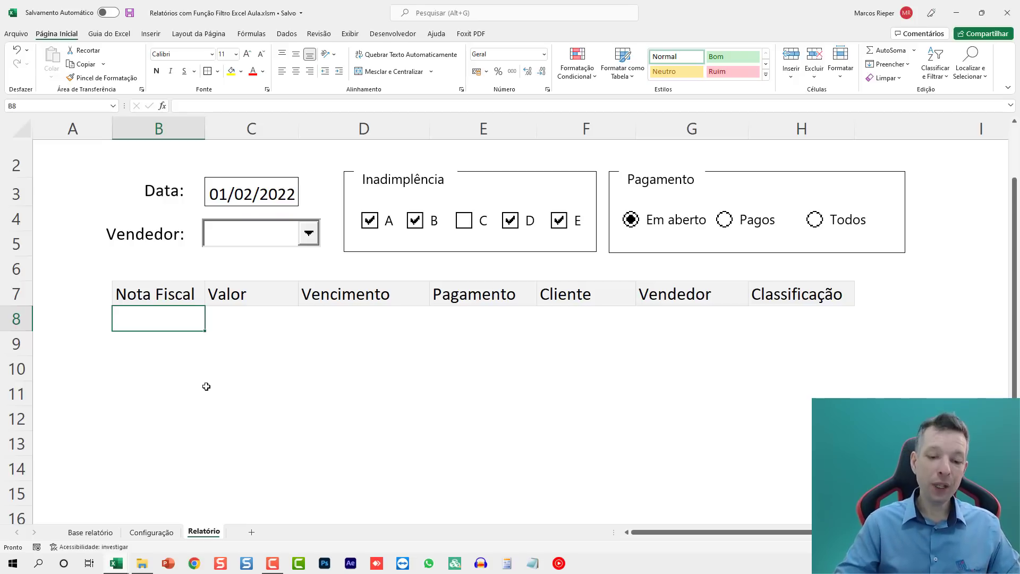
{"action": "type", "text": "="}
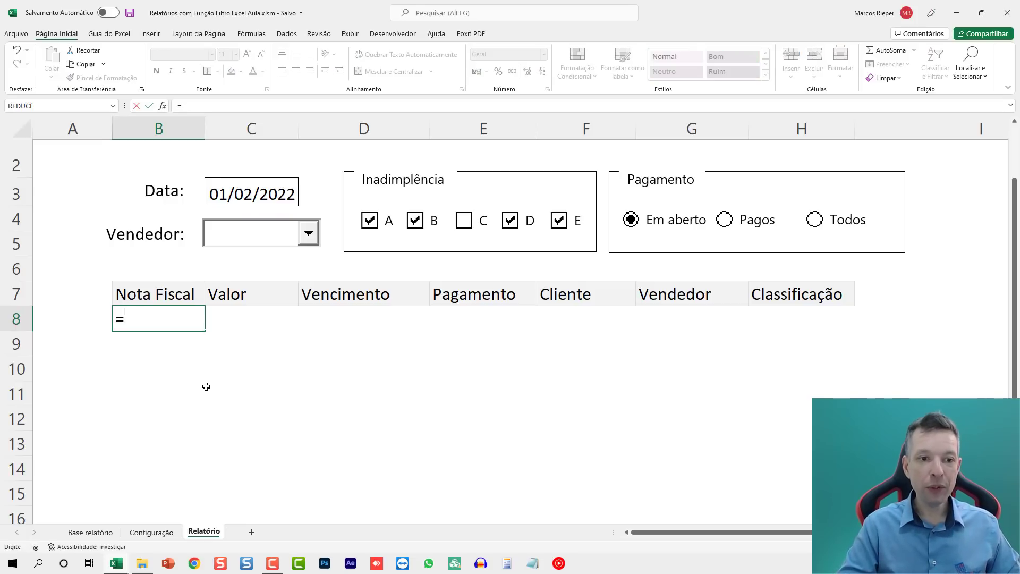
{"action": "type", "text": "FILTRO("}
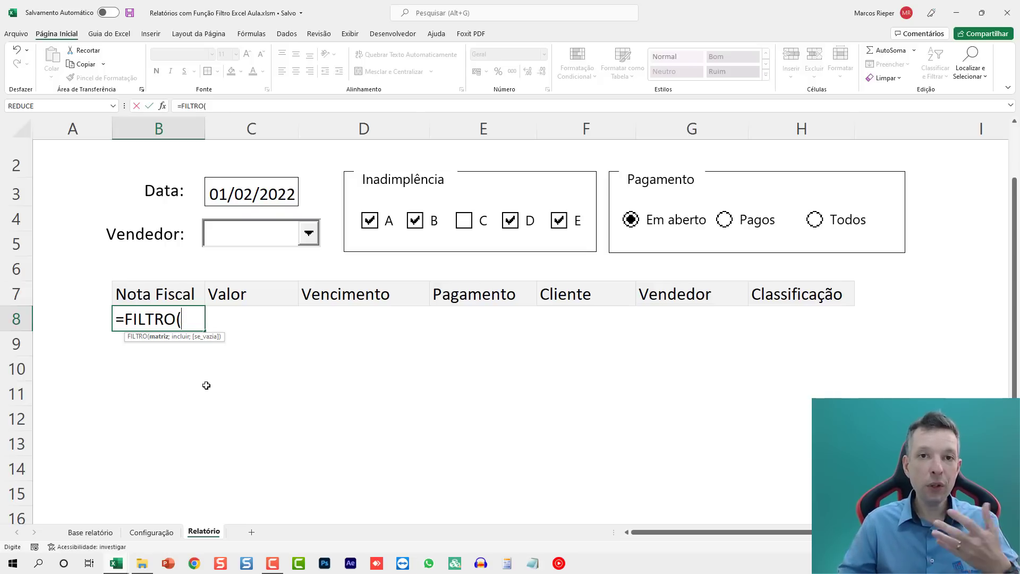
Reference all data of the tInadimplencia table, Nota Fiscal through Classificação, on the Base relatório sheet as the FILTRO array
{"action": "left_click", "coordinate": [90, 532]}
{"action": "left_click", "coordinate": [136, 291]}
{"action": "key", "text": "Up"}
{"action": "key", "text": "Up"}
{"action": "key", "text": "Down"}
{"action": "key", "text": "ctrl+shift+Down"}
{"action": "key", "text": "shift+Right"}
{"action": "key", "text": "shift+Right"}
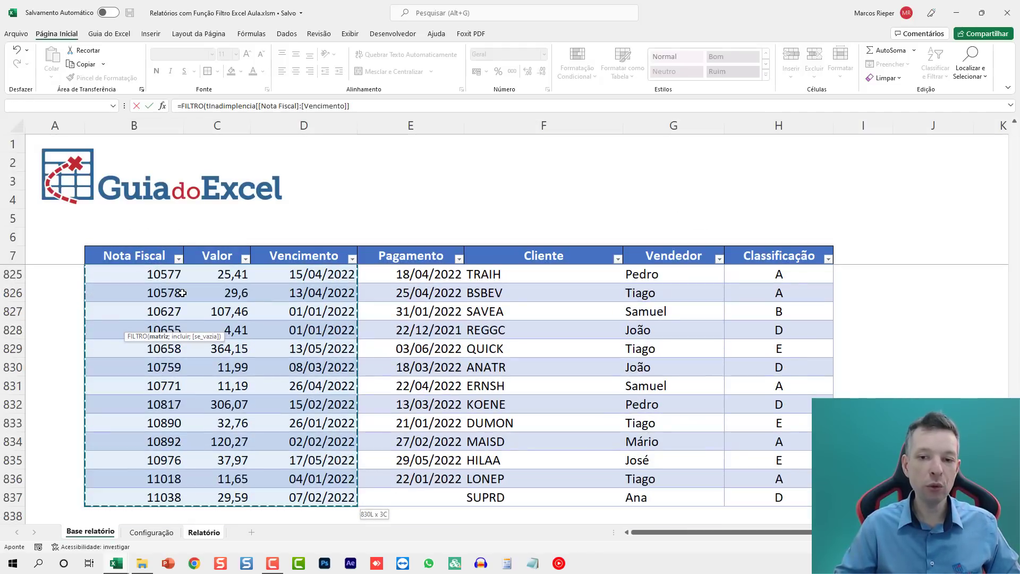
{"action": "key", "text": "shift+Right"}
{"action": "key", "text": "shift+Right"}
{"action": "key", "text": "shift+Right"}
{"action": "key", "text": "shift+Right"}
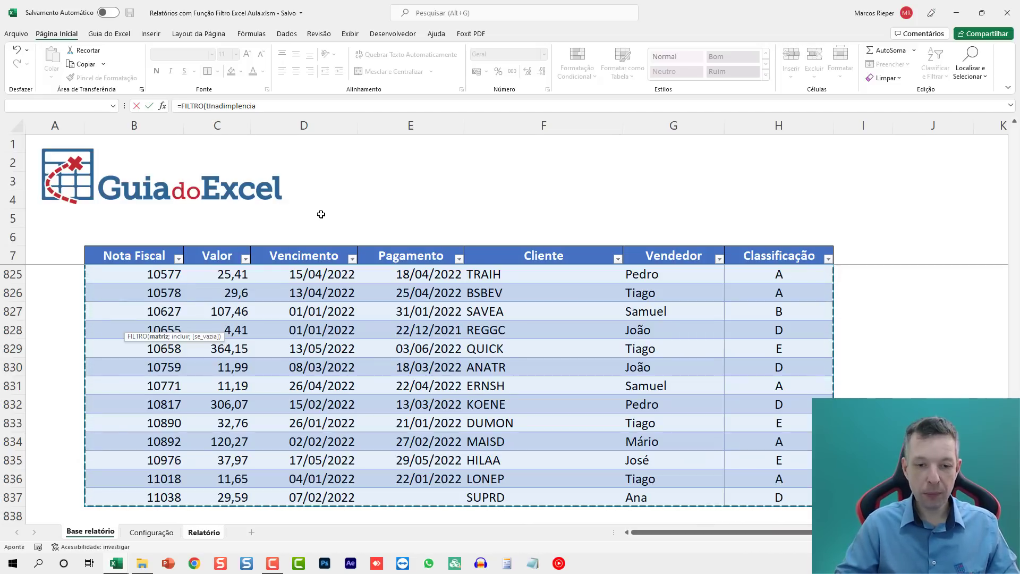
Back on the Relatório sheet, begin the include argument with an opening parenthesis on a new formula line, without the Relatório! reference
{"action": "type", "text": ";"}
{"action": "left_click", "coordinate": [204, 532]}
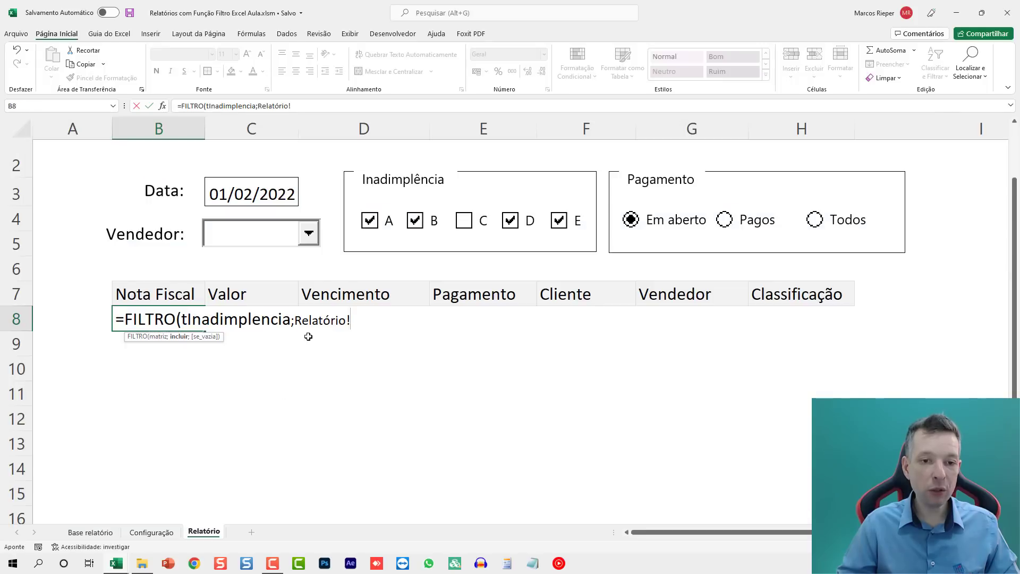
{"action": "key", "text": "ctrl+shift+Left"}
{"action": "key", "text": "BackSpace"}
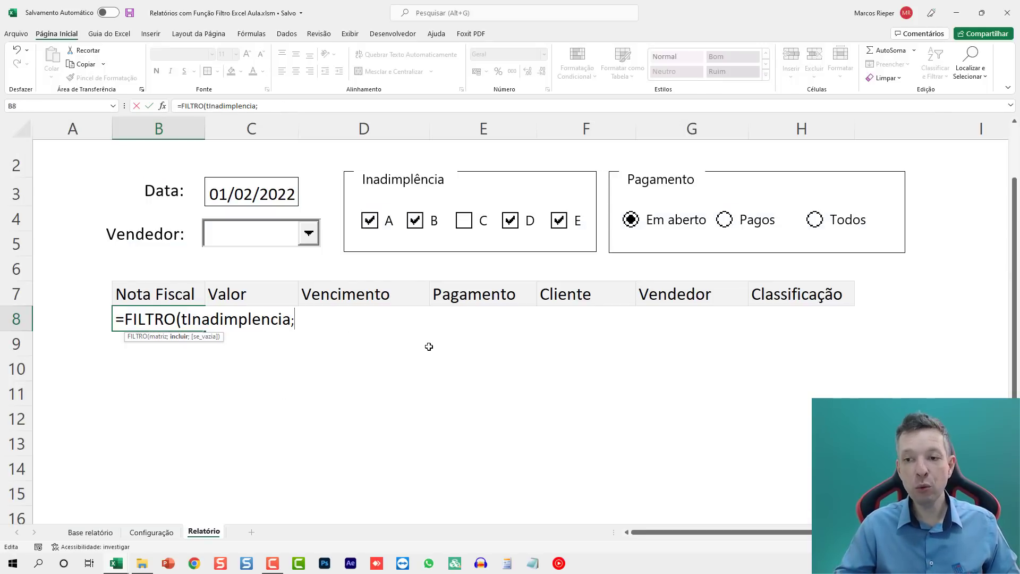
{"action": "key", "text": "alt+Return"}
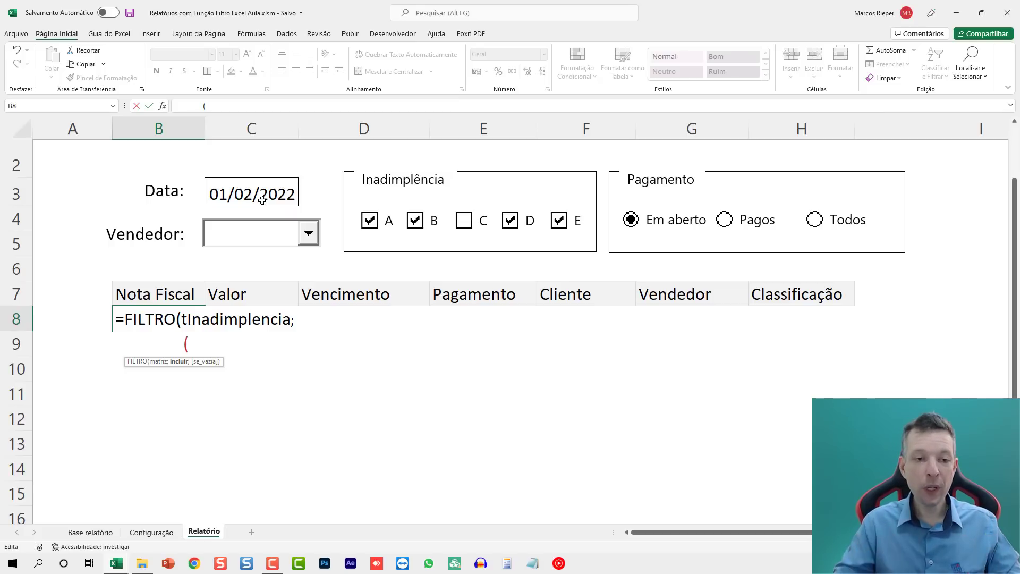
Begin the include argument of the FILTRO formula in B8 with the criterion tInadimplencia[Vencimento]>=
{"action": "left_click", "coordinate": [92, 531]}
{"action": "left_click", "coordinate": [453, 342]}
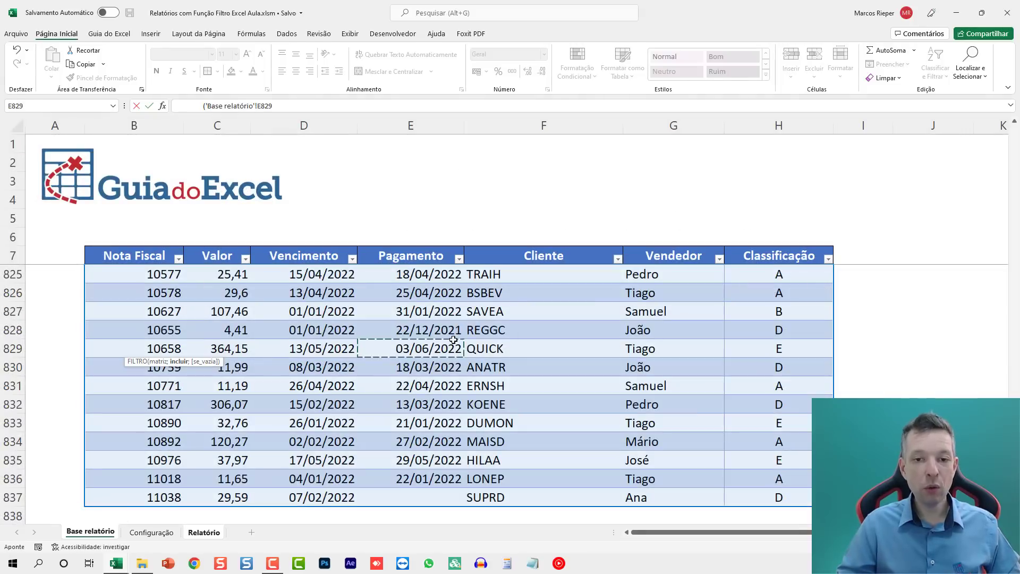
{"action": "left_click", "coordinate": [298, 333]}
{"action": "key", "text": "ctrl+space"}
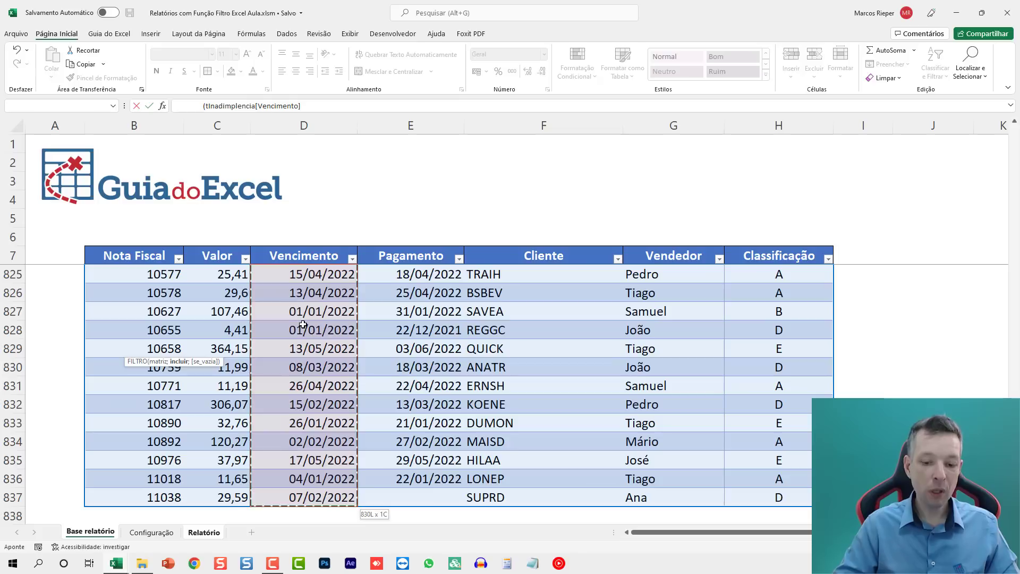
{"action": "type", "text": ">="}
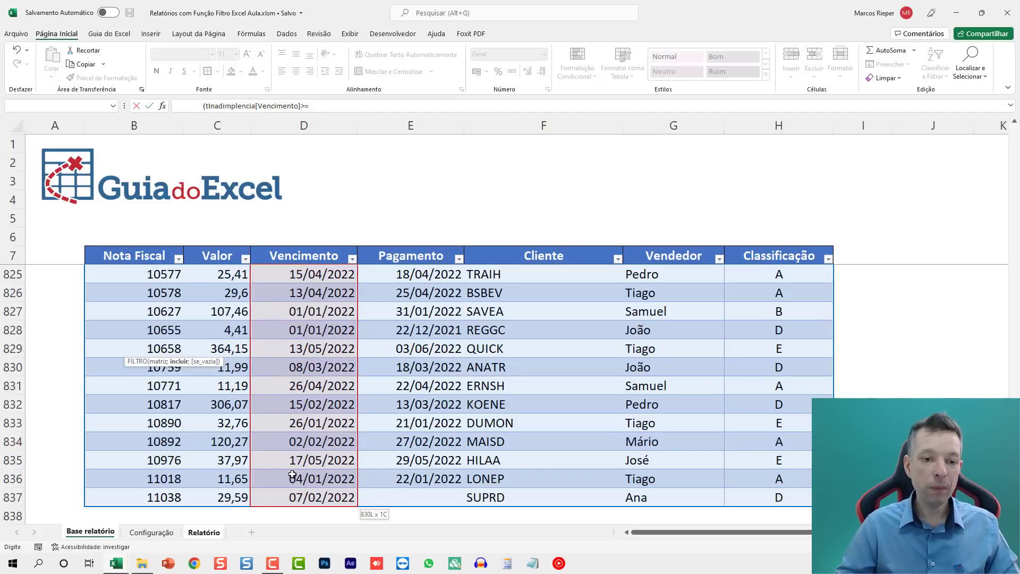
{"action": "left_click", "coordinate": [215, 534]}
{"action": "left_click_drag", "start_coordinate": [412, 345], "coordinate": [653, 360]}
{"action": "key", "text": "BackSpace"}
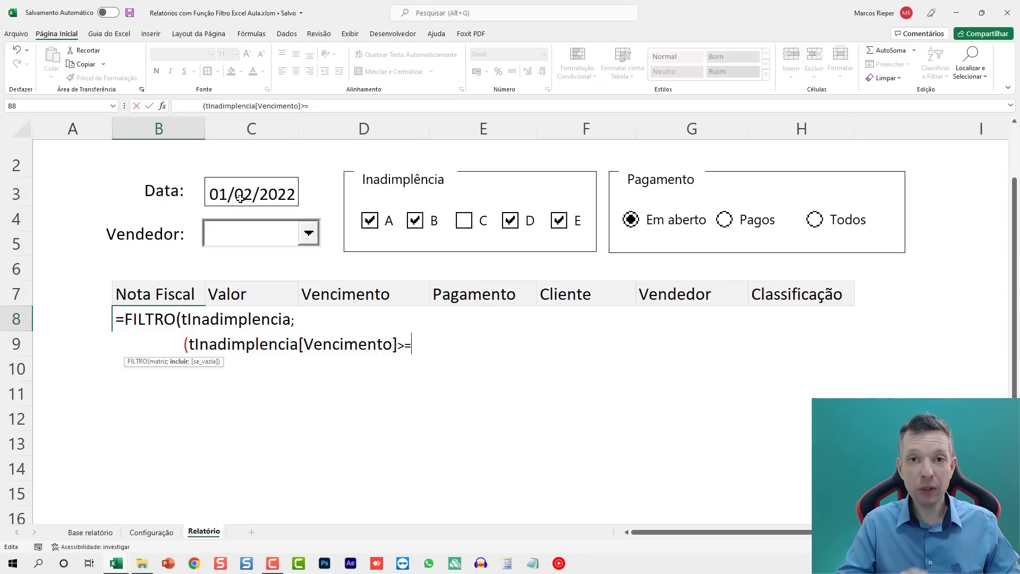
Add a FIMMÊS function after the comparison, using the absolute reference Configuração!$L$9 as its start date
{"action": "type", "text": "FIMMÊS"}
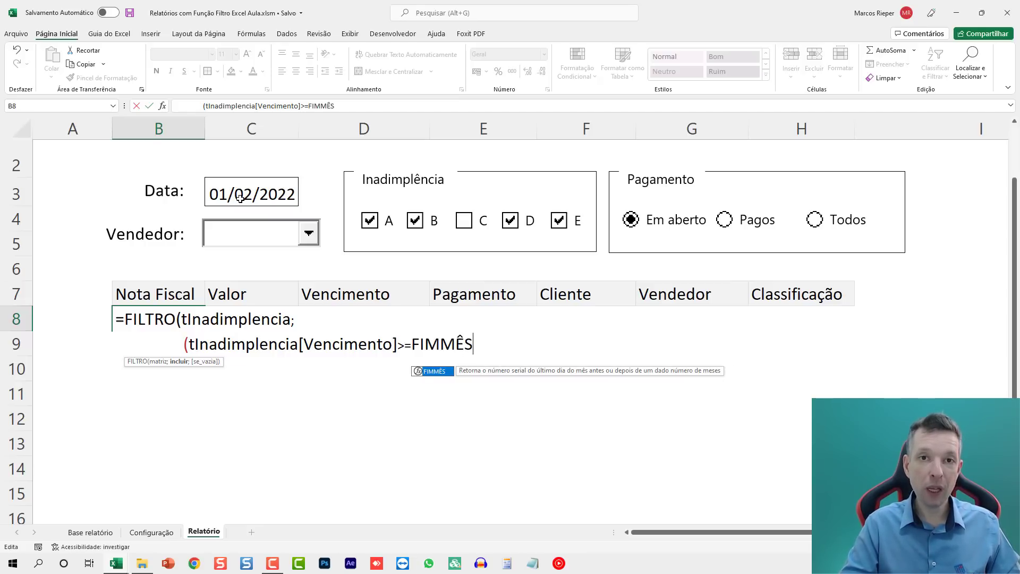
{"action": "type", "text": "("}
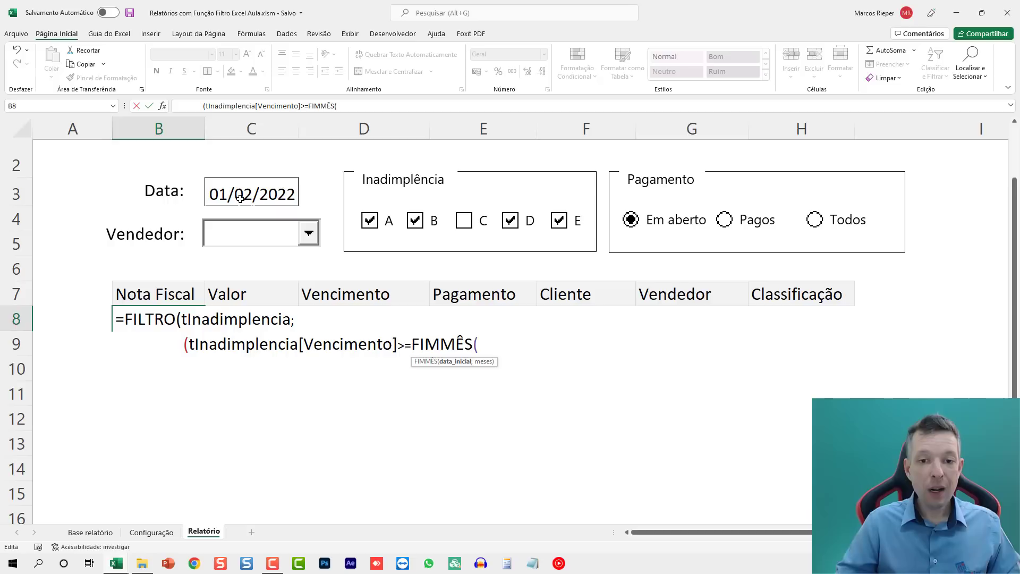
{"action": "left_click", "coordinate": [151, 532]}
{"action": "left_click", "coordinate": [915, 293]}
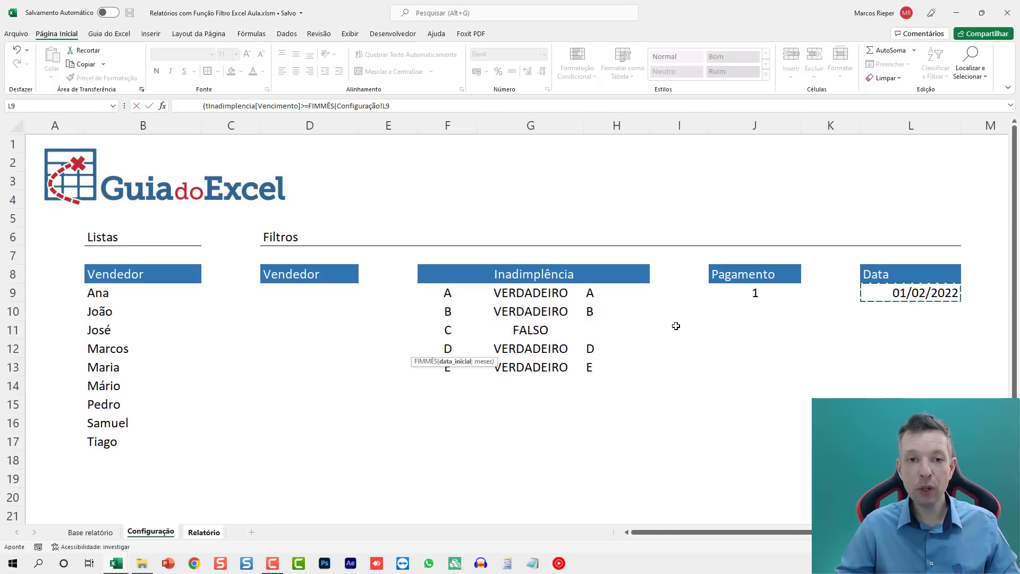
{"action": "left_click", "coordinate": [211, 532]}
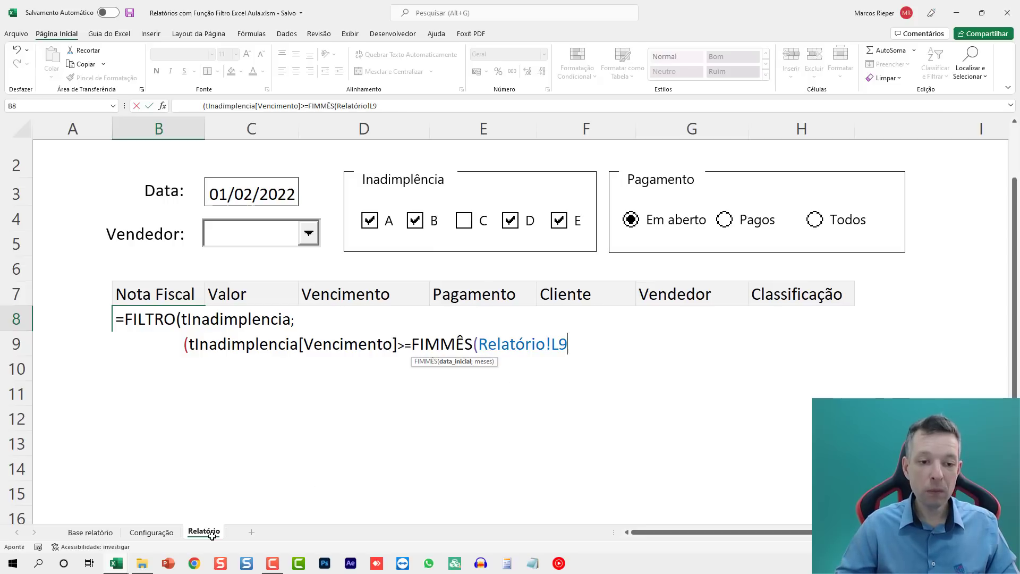
{"action": "left_click", "coordinate": [151, 532]}
{"action": "key", "text": "F4"}
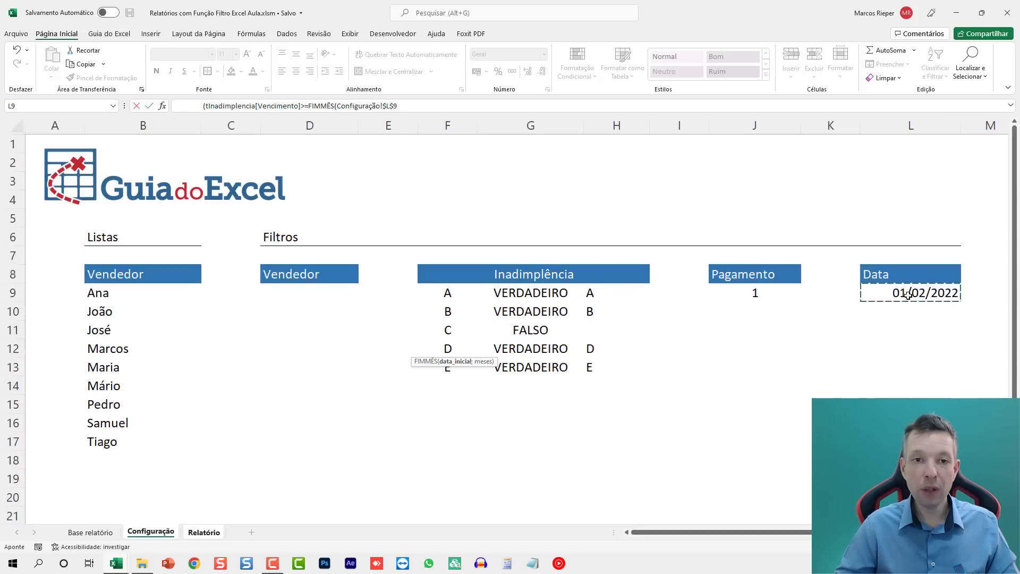
{"action": "type", "text": ";"}
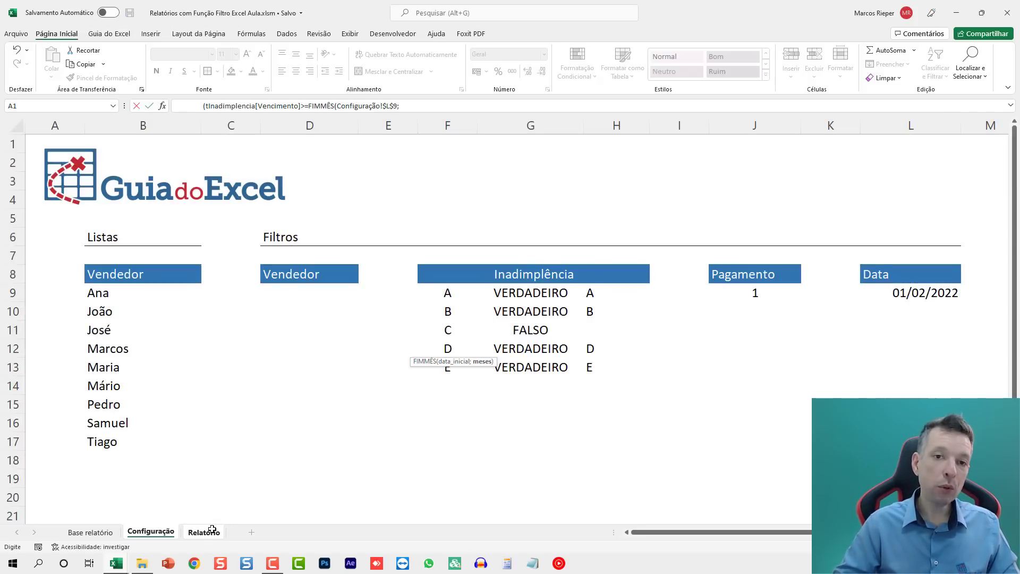
{"action": "left_click", "coordinate": [212, 530]}
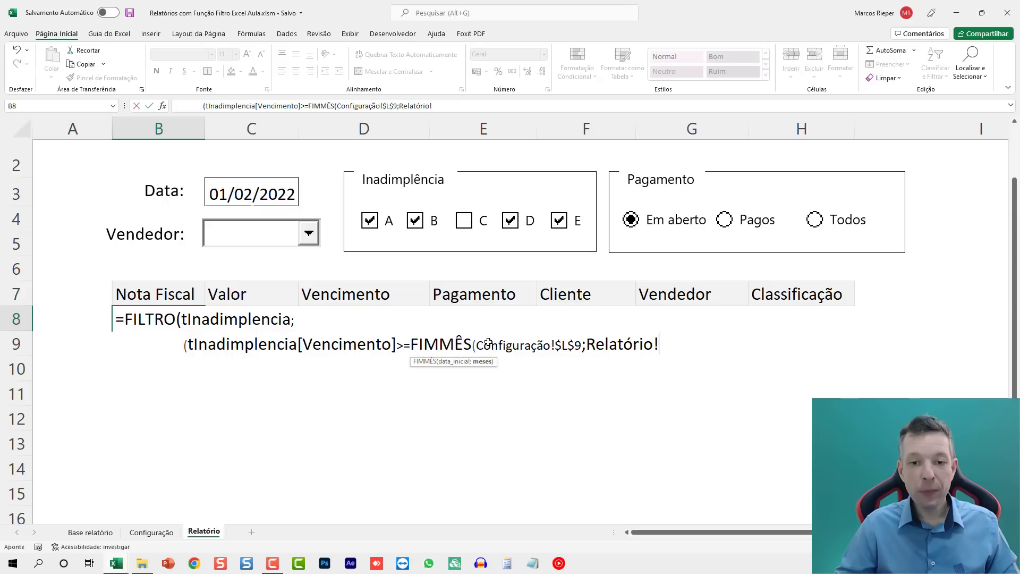
{"action": "left_click_drag", "start_coordinate": [588, 344], "coordinate": [660, 345]}
{"action": "key", "text": "BackSpace"}
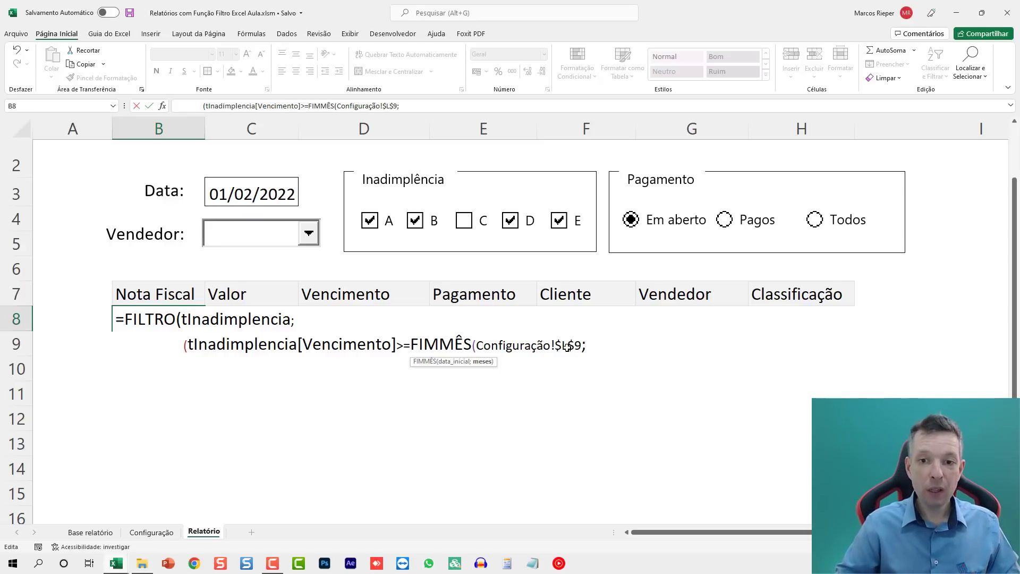
Complete FIMMÊS with -1 month, add +1 after it, close the criterion and enter the FILTRO formula
{"action": "type", "text": "1"}
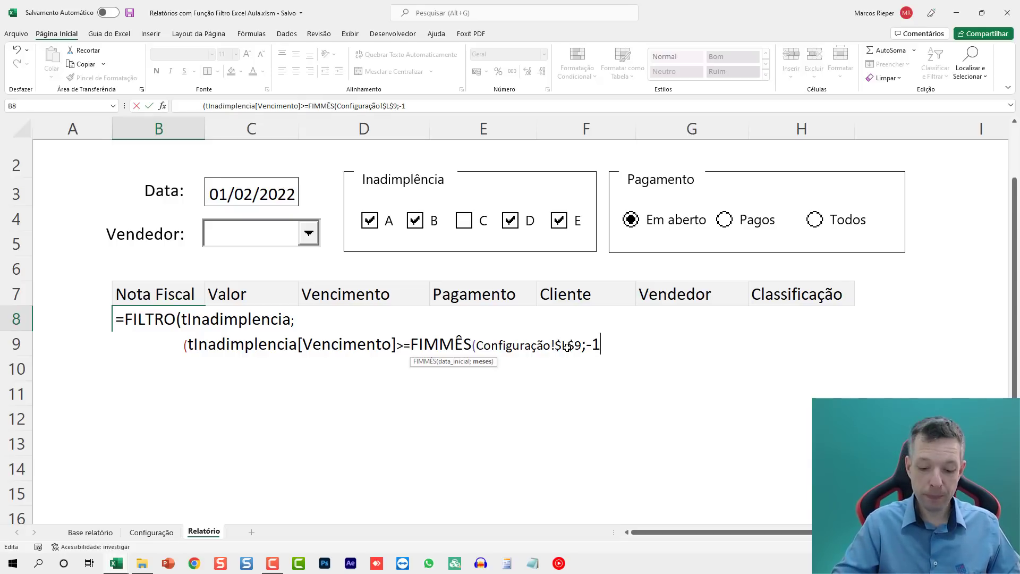
{"action": "type", "text": ")"}
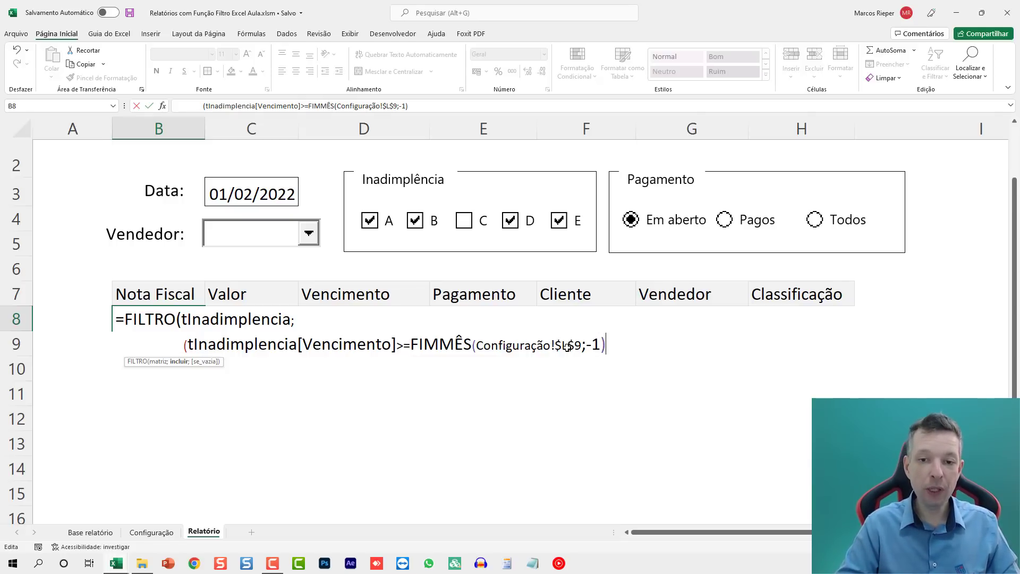
{"action": "type", "text": "+1"}
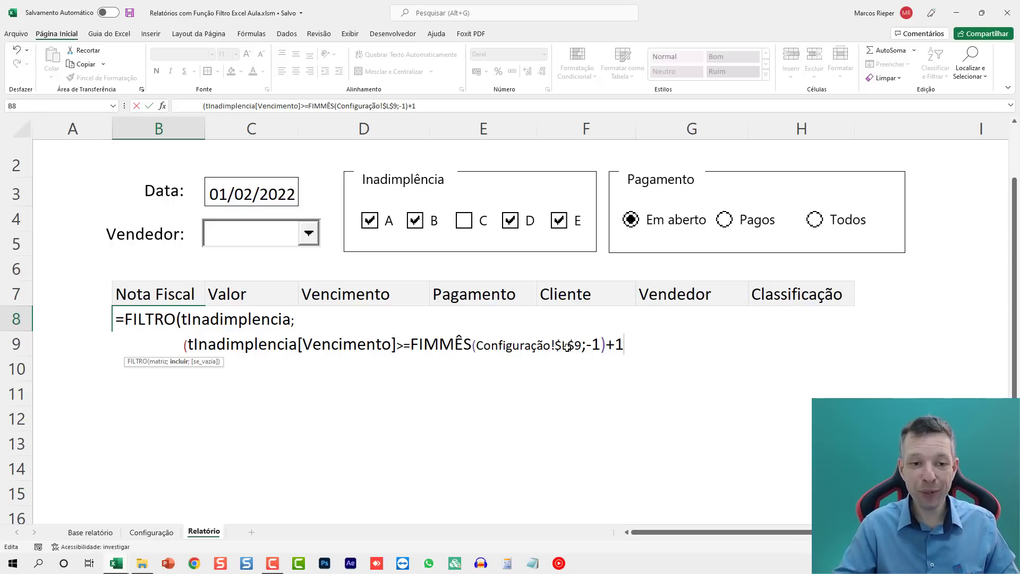
{"action": "type", "text": ")"}
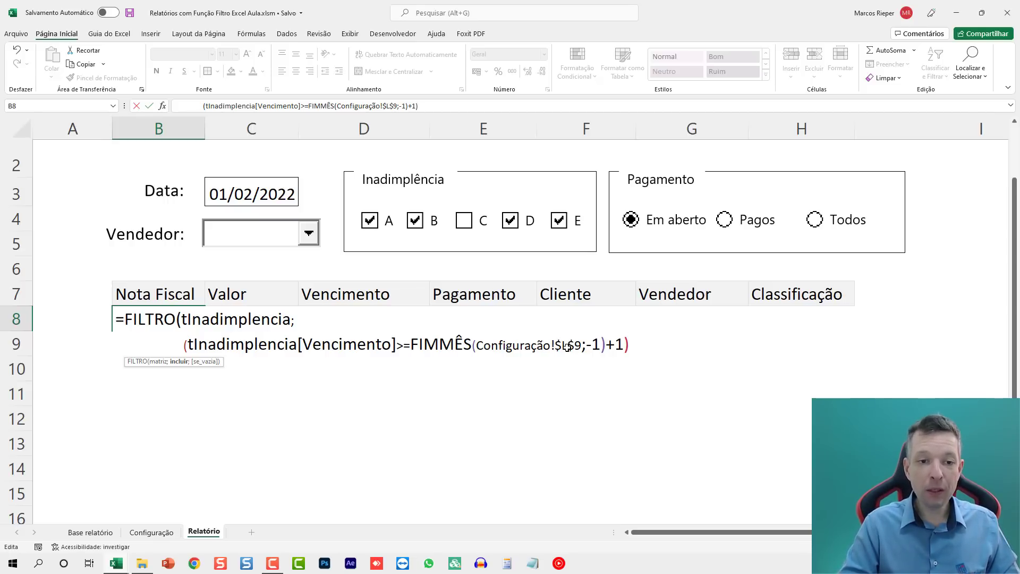
{"action": "type", "text": ")"}
{"action": "key", "text": "Return"}
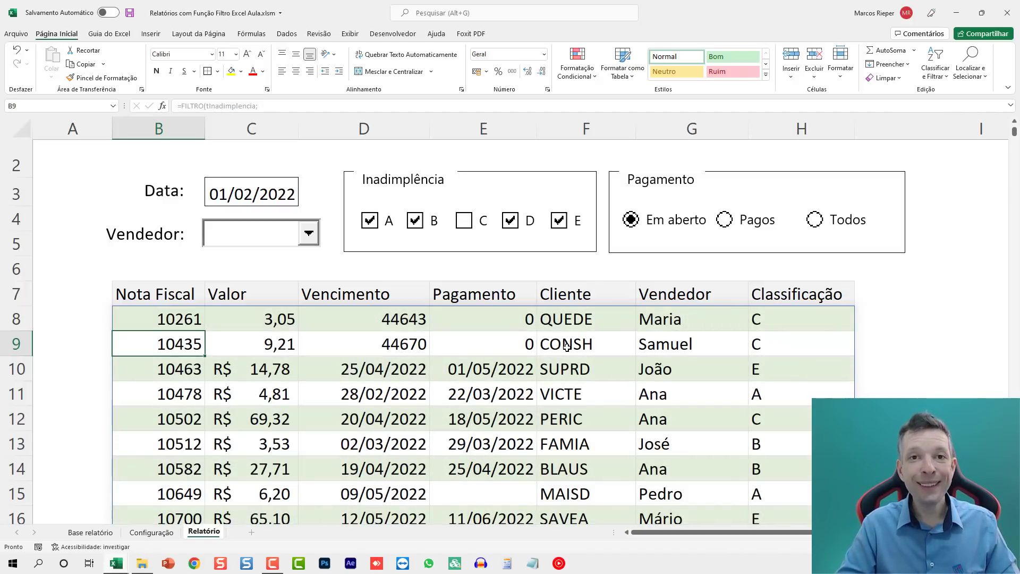
Format the Valor column from C8 down as Número with two decimals and a thousands separator
{"action": "left_click_drag", "start_coordinate": [250, 313], "coordinate": [252, 287]}
{"action": "left_click", "coordinate": [254, 318]}
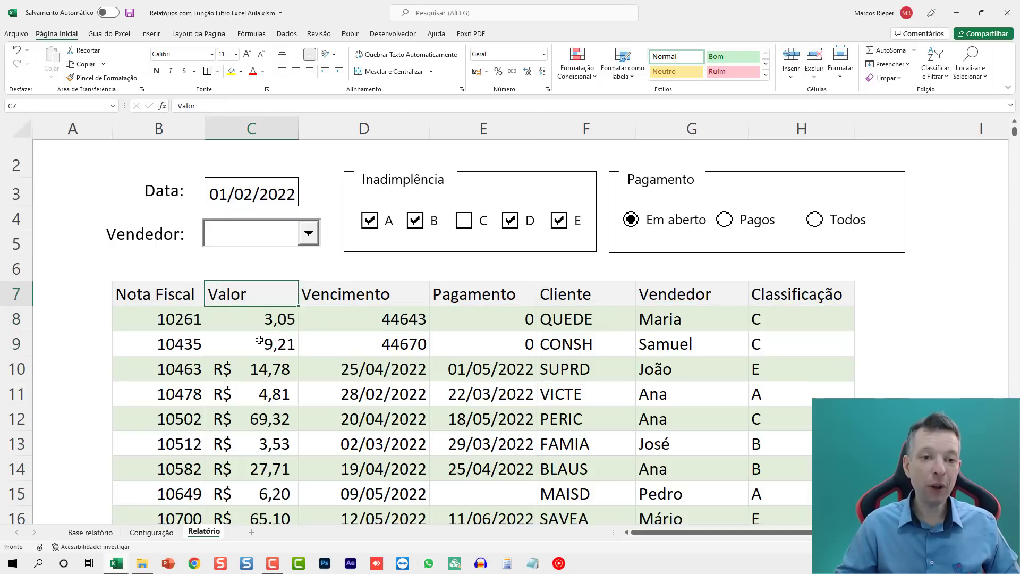
{"action": "key", "text": "ctrl+shift+Down"}
{"action": "key", "text": "ctrl+BackSpace"}
{"action": "key", "text": "ctrl+1"}
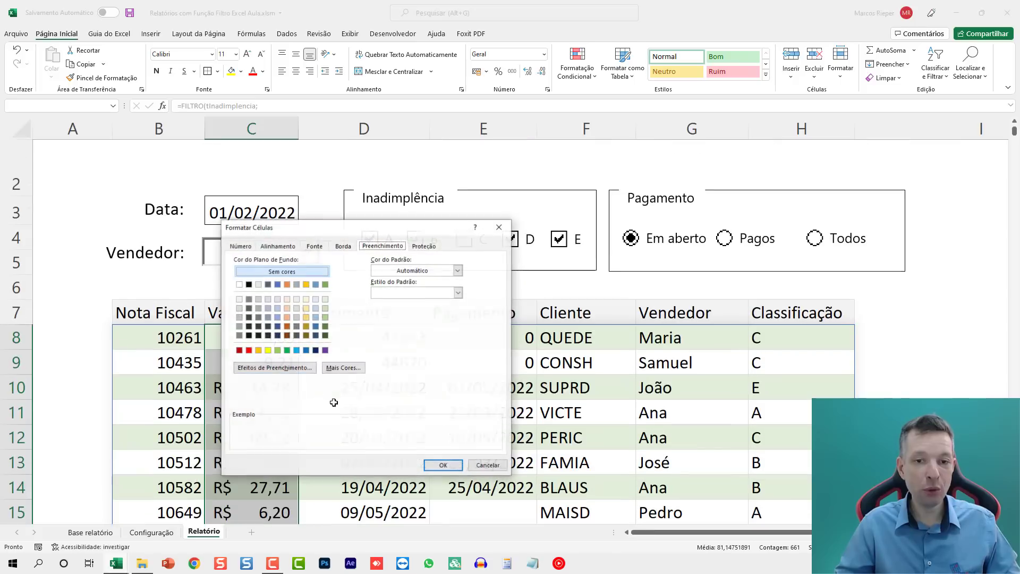
{"action": "left_click", "coordinate": [240, 246]}
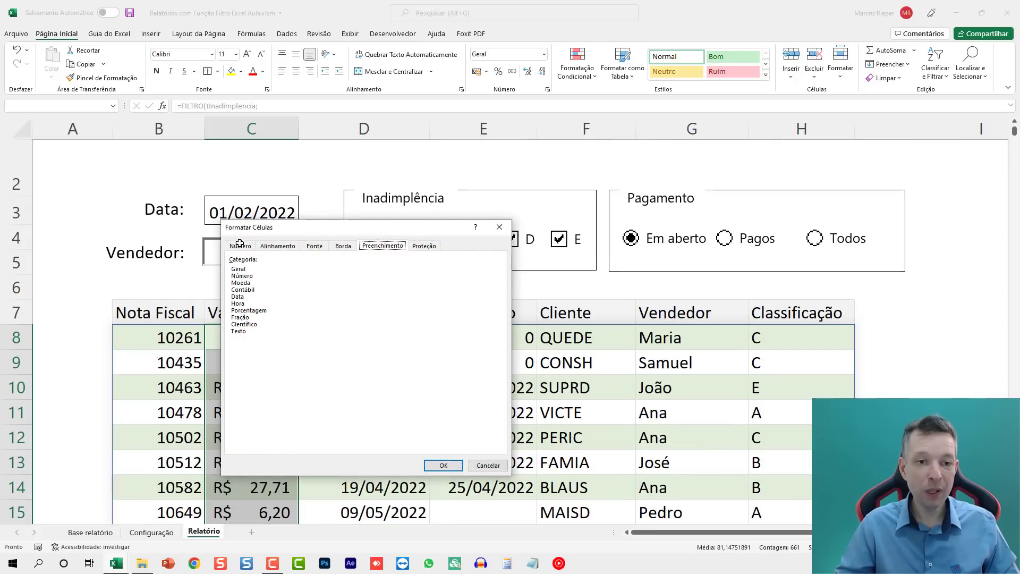
{"action": "left_click", "coordinate": [242, 276]}
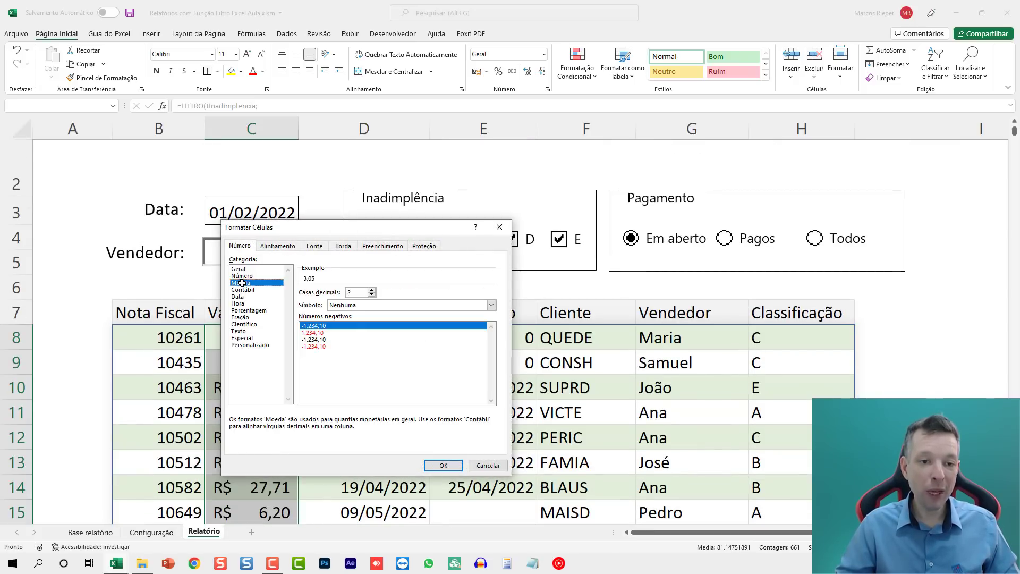
{"action": "key", "text": "Return"}
Change the Valor column's number format to Moeda with the R$ symbol
{"action": "key", "text": "ctrl+1"}
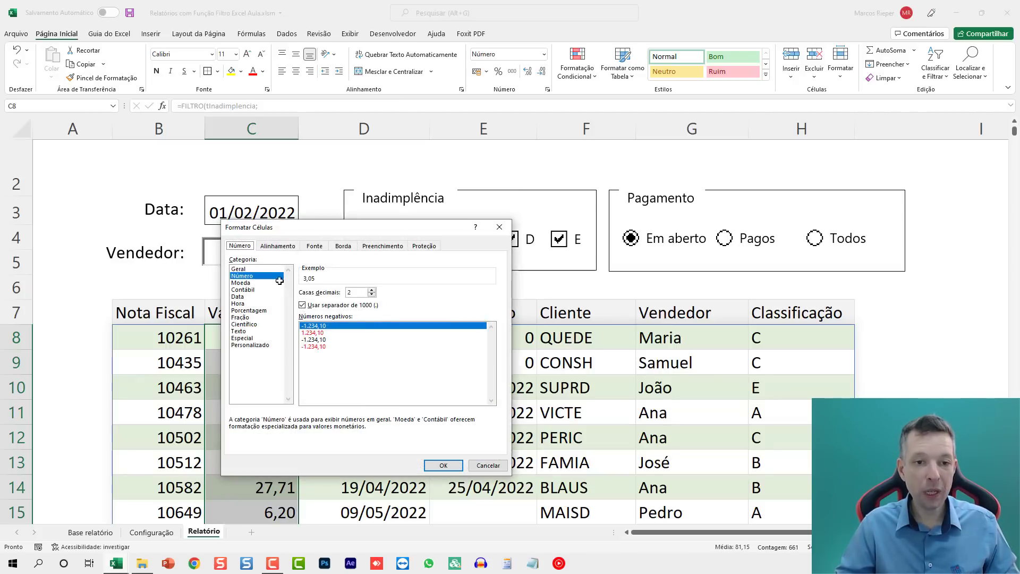
{"action": "left_click", "coordinate": [242, 282]}
{"action": "key", "text": "Return"}
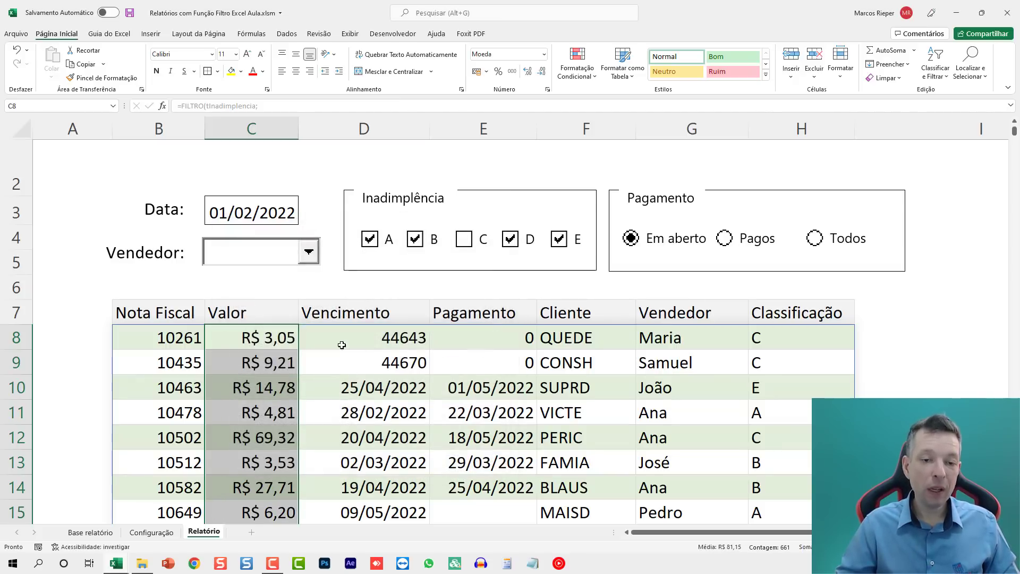
Change the Valor column's number format to Contábil
{"action": "key", "text": "ctrl+1"}
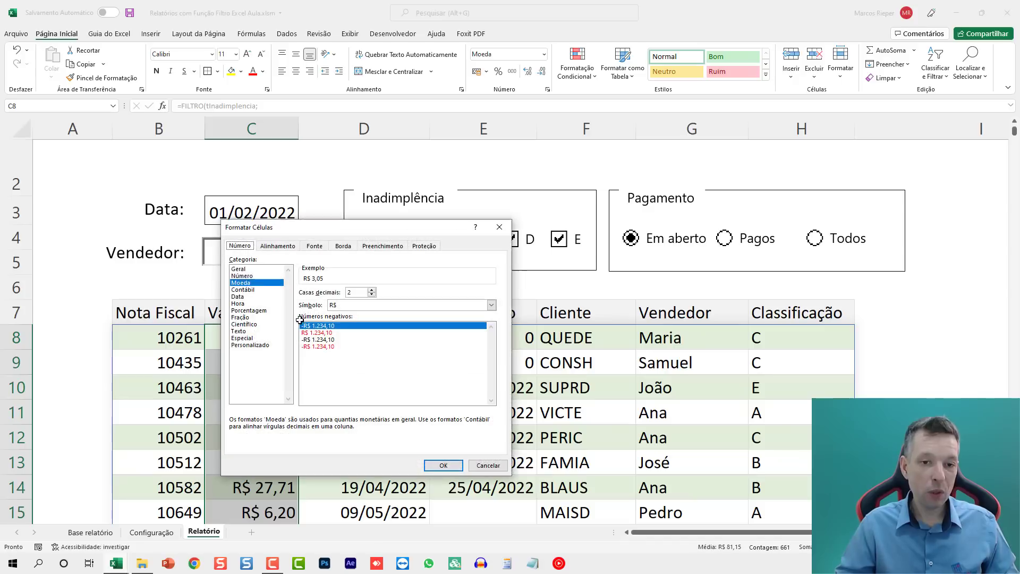
{"action": "left_click", "coordinate": [244, 289]}
{"action": "left_click", "coordinate": [449, 466]}
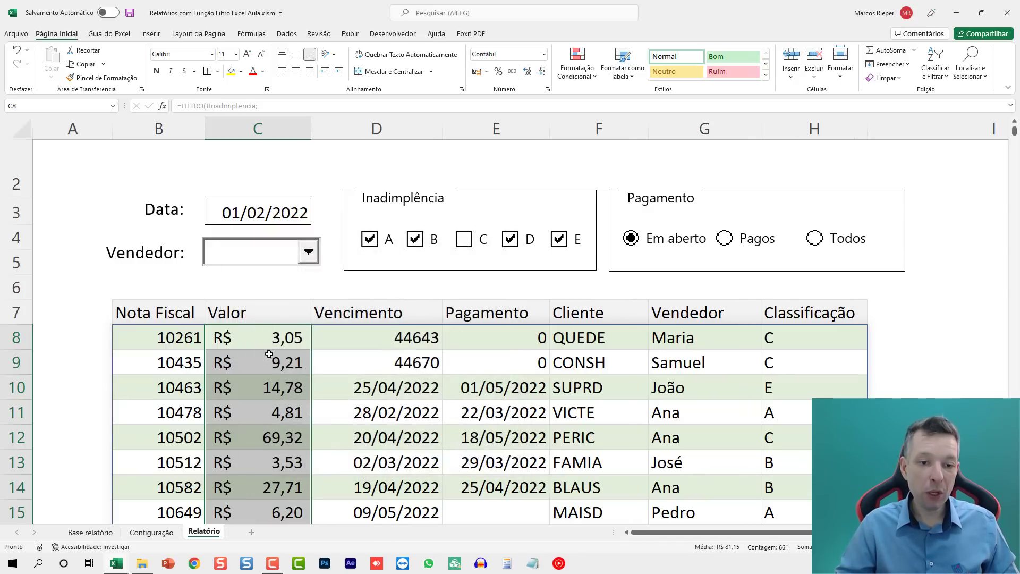
Format the Vencimento column from D8 down with the Data number format
{"action": "left_click", "coordinate": [392, 336]}
{"action": "key", "text": "Up"}
{"action": "key", "text": "Down"}
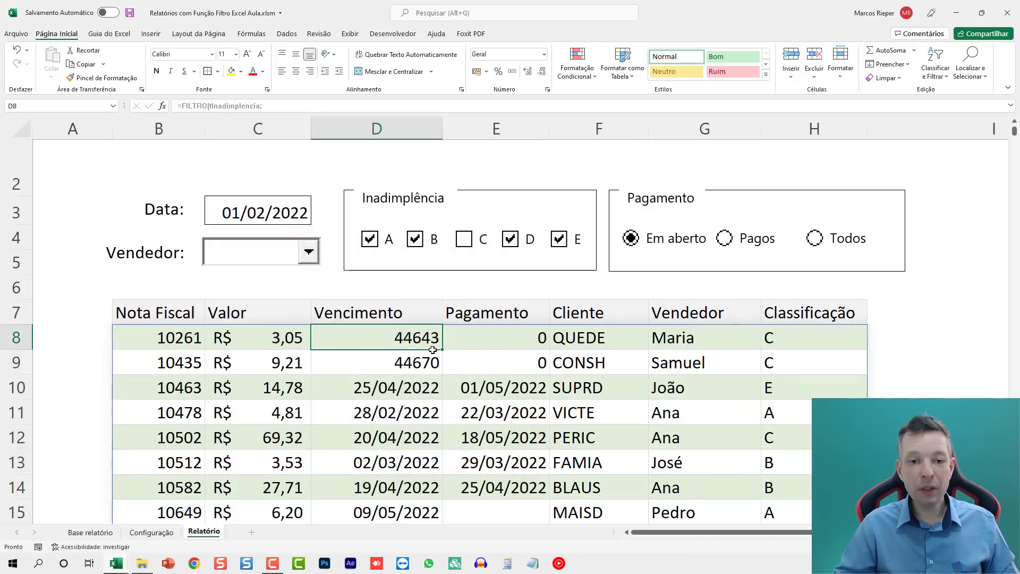
{"action": "key", "text": "ctrl+shift+Down"}
{"action": "key", "text": "ctrl+shift+Down"}
{"action": "key", "text": "ctrl+BackSpace"}
{"action": "key", "text": "ctrl+1"}
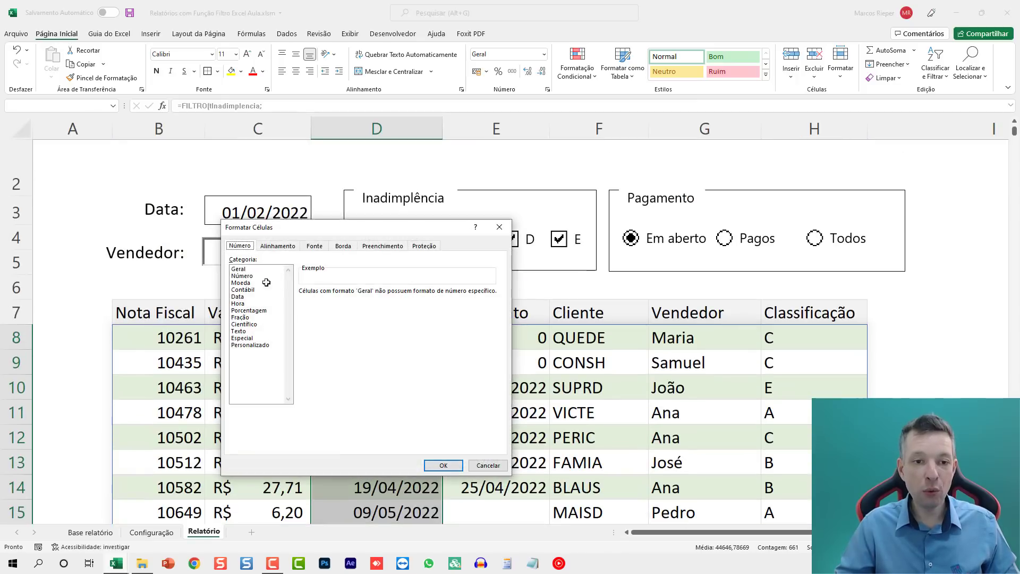
{"action": "left_click", "coordinate": [238, 297]}
{"action": "left_click", "coordinate": [443, 466]}
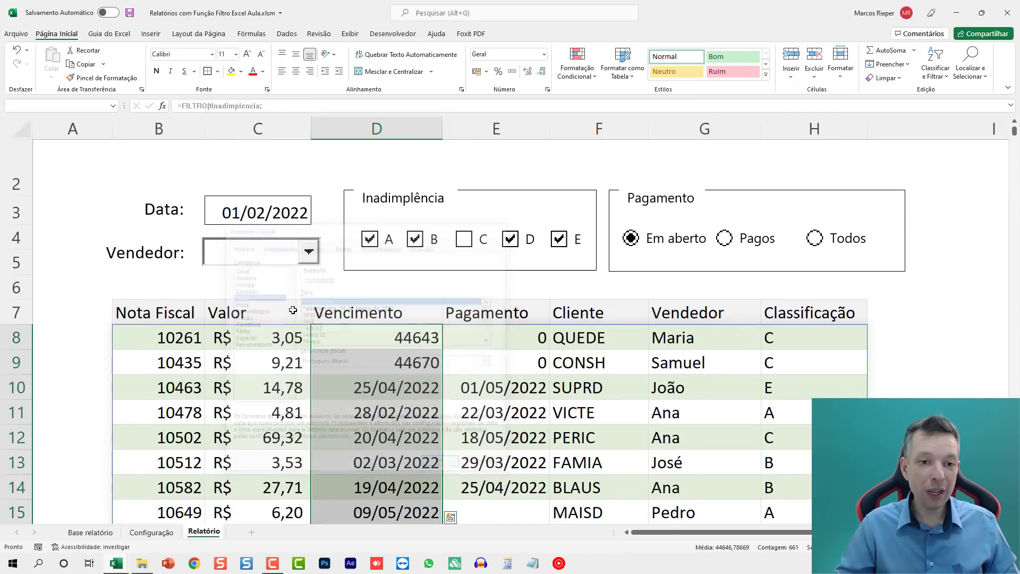
Apply the custom number format dd/mm/aaaa;;; to the Pagamento column from E8 down so zero values are hidden
{"action": "left_click", "coordinate": [501, 333]}
{"action": "key", "text": "Up"}
{"action": "key", "text": "Down"}
{"action": "key", "text": "ctrl+shift+Down"}
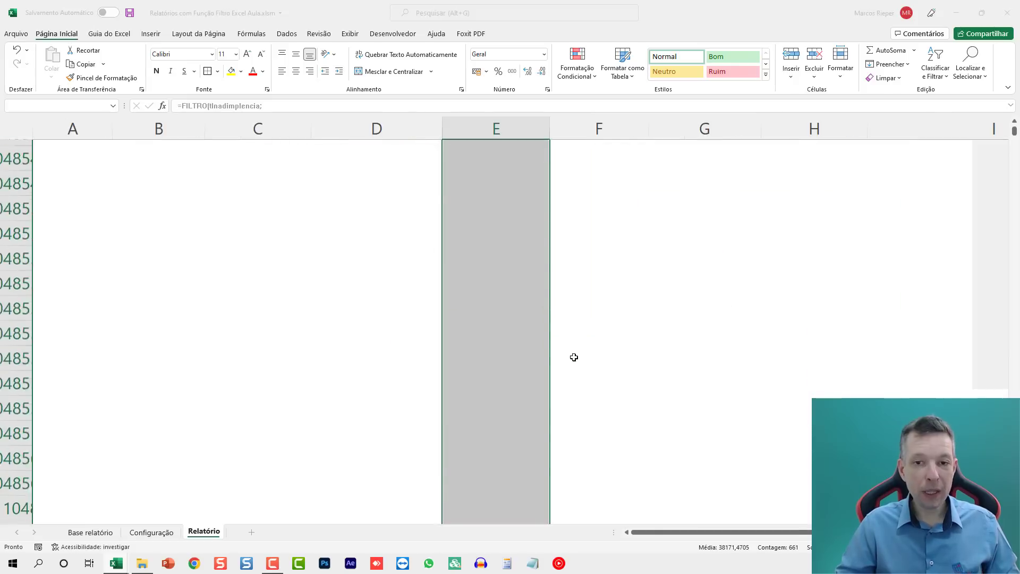
{"action": "key", "text": "ctrl+BackSpace"}
{"action": "key", "text": "ctrl+1"}
{"action": "left_click_drag", "start_coordinate": [360, 227], "coordinate": [298, 242]}
{"action": "left_click", "coordinate": [178, 311]}
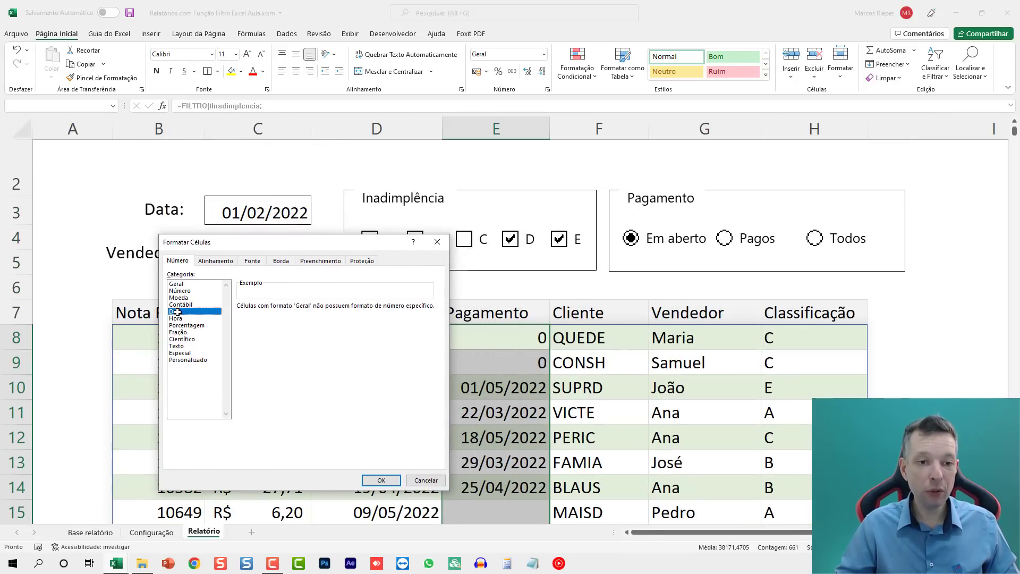
{"action": "left_click", "coordinate": [186, 360]}
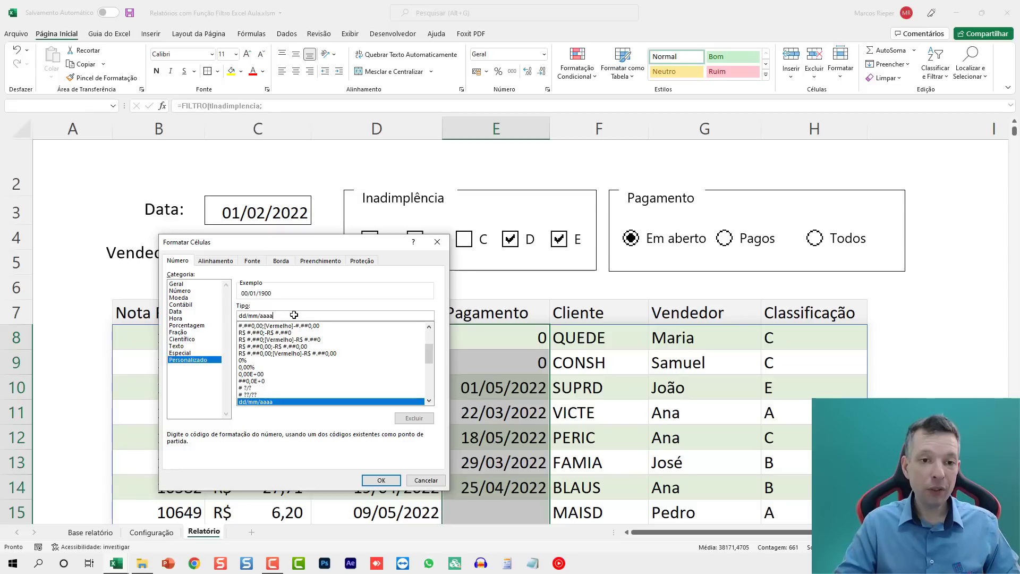
{"action": "type", "text": ";;;"}
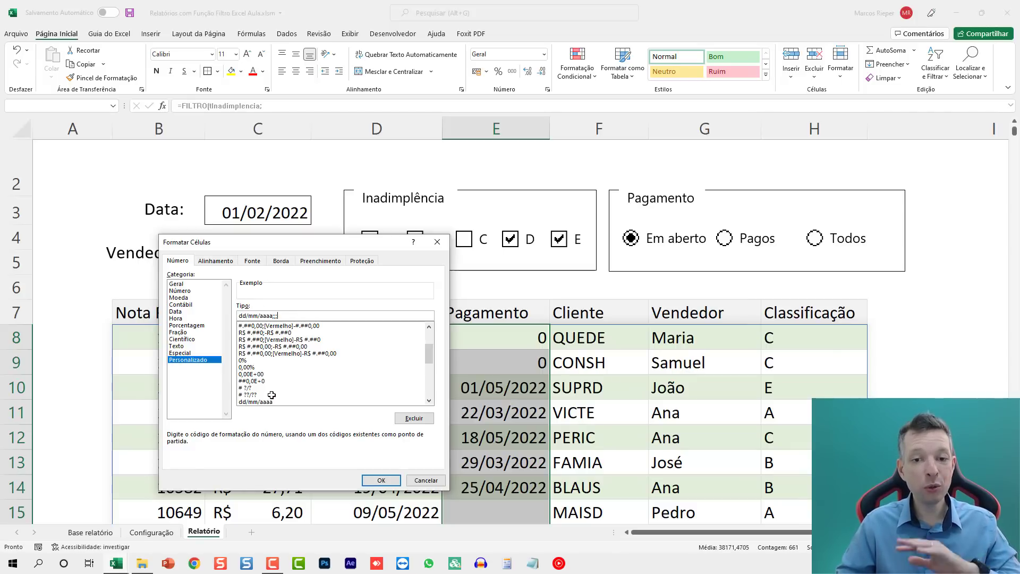
{"action": "left_click", "coordinate": [379, 480]}
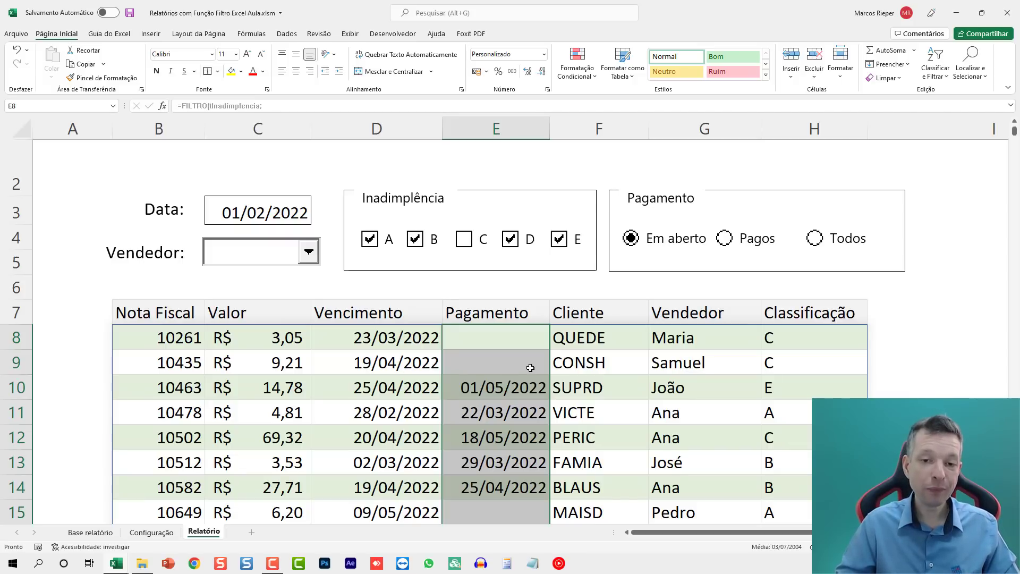
{"action": "scroll", "coordinate": [495, 352], "scroll_direction": "down", "scroll_amount": 3}
{"action": "scroll", "coordinate": [494, 352], "scroll_direction": "up", "scroll_amount": 3}
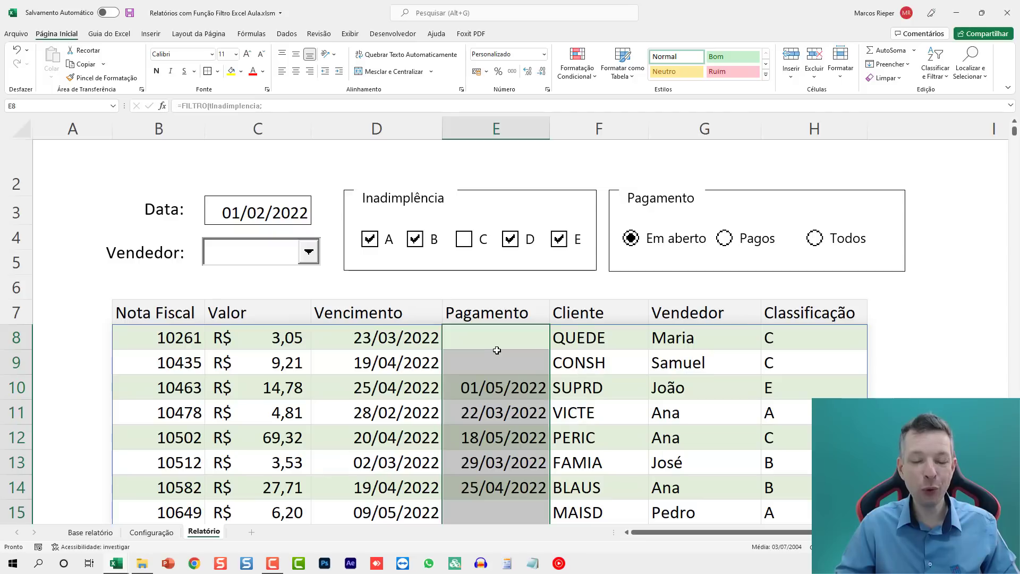
{"action": "left_click", "coordinate": [494, 341]}
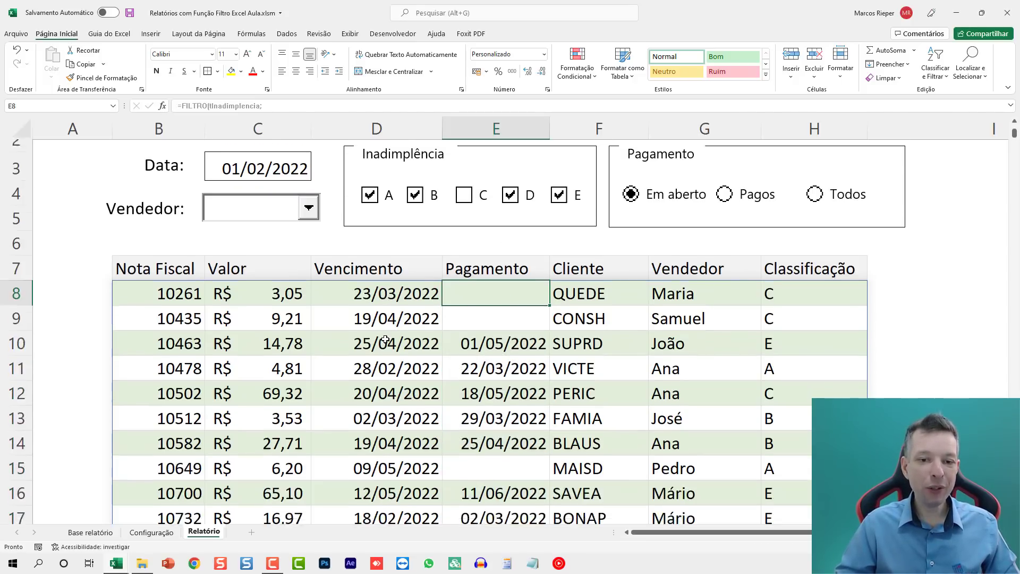
{"action": "scroll", "coordinate": [385, 340], "scroll_direction": "down", "scroll_amount": 5}
{"action": "scroll", "coordinate": [384, 345], "scroll_direction": "up", "scroll_amount": 5}
{"action": "scroll", "coordinate": [383, 345], "scroll_direction": "up", "scroll_amount": 1}
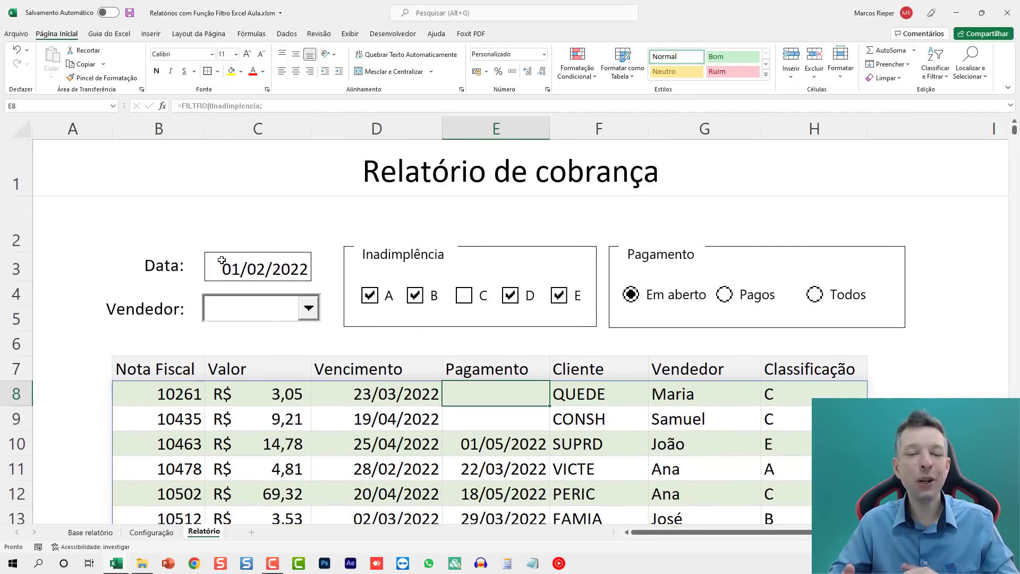
{"action": "scroll", "coordinate": [245, 279], "scroll_direction": "down", "scroll_amount": 1}
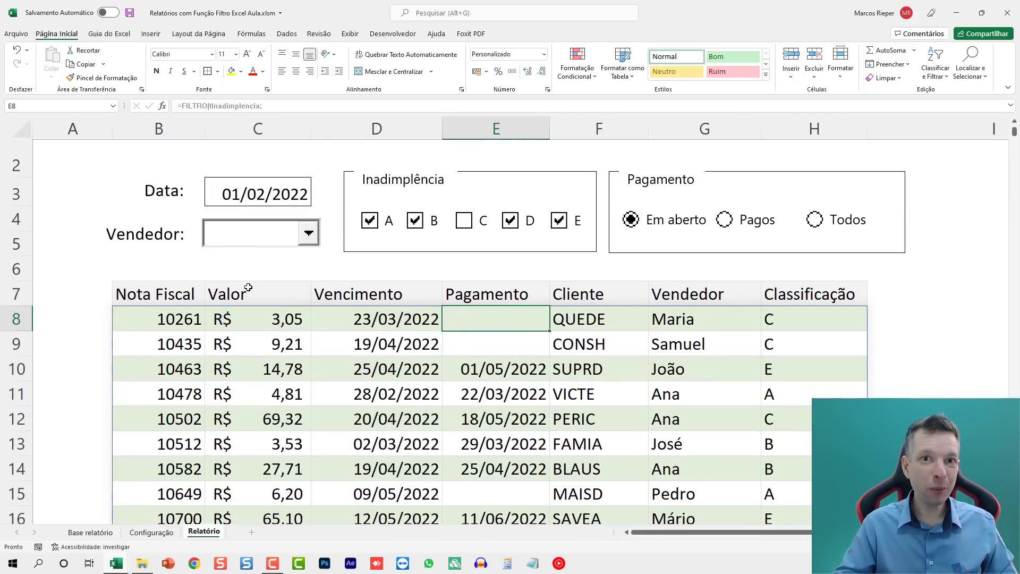
Set the report's Data filter in C3 to 01/02/2025
{"action": "left_click", "coordinate": [211, 315]}
{"action": "key", "text": "F2"}
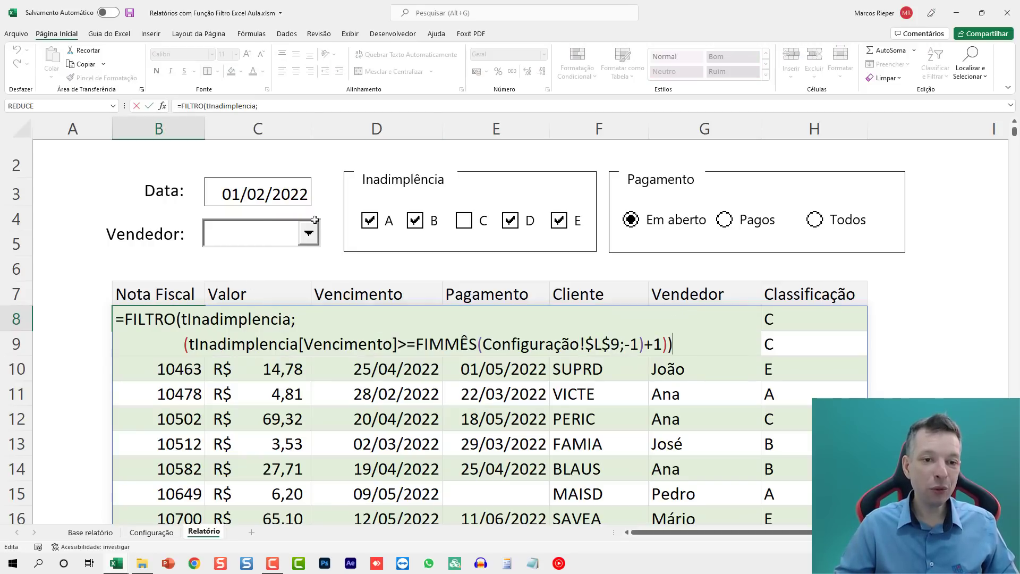
{"action": "left_click", "coordinate": [309, 193]}
{"action": "key", "text": "F2"}
{"action": "key", "text": "shift+Left"}
{"action": "type", "text": "5"}
{"action": "key", "text": "Return"}
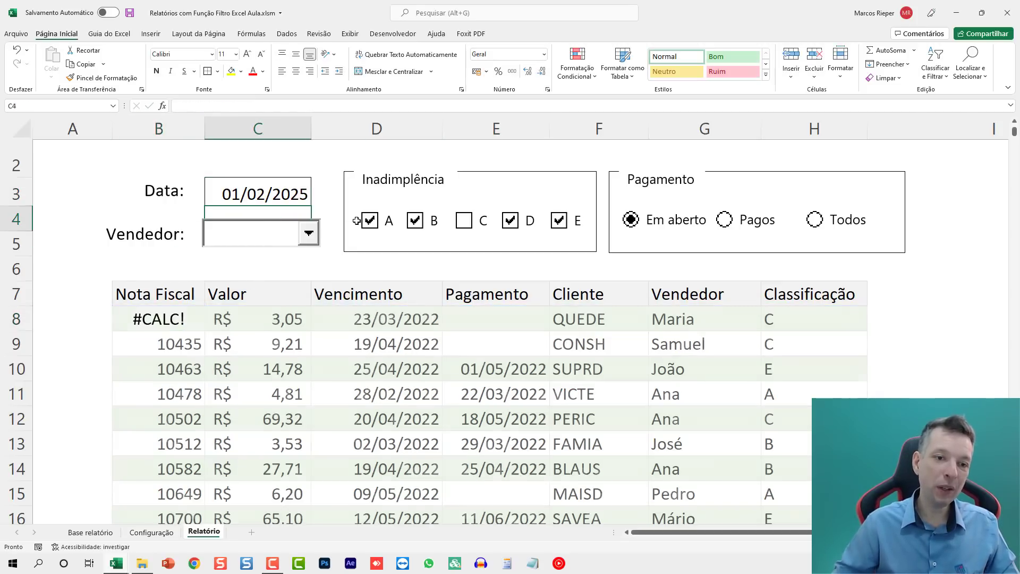
Extend the FILTRO formula in B8 with a multiplication operator and an opening parenthesis on a new line for a second condition
{"action": "left_click", "coordinate": [200, 315]}
{"action": "key", "text": "F2"}
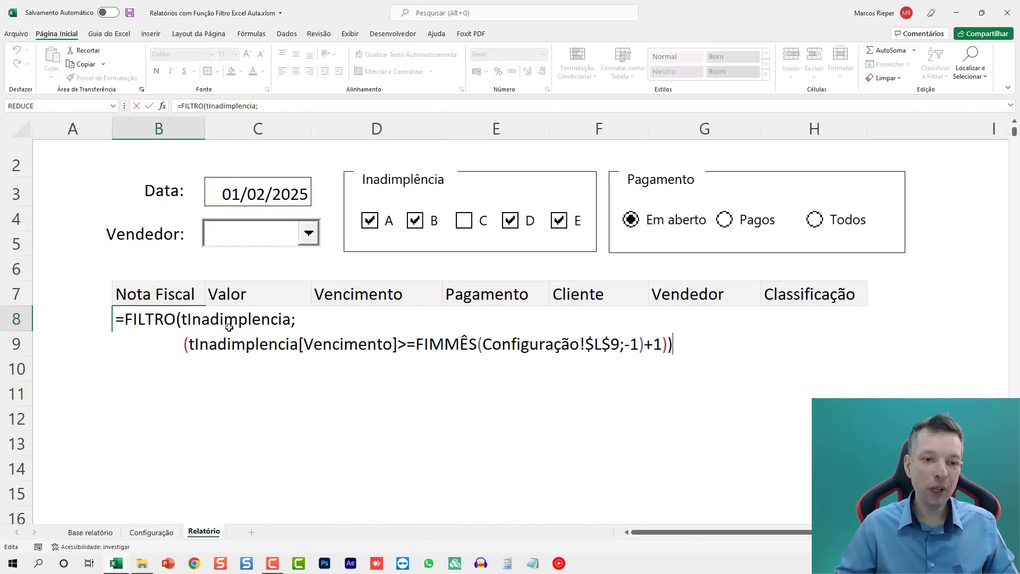
{"action": "key", "text": "Left"}
{"action": "key", "text": "Delete"}
{"action": "type", "text": "*"}
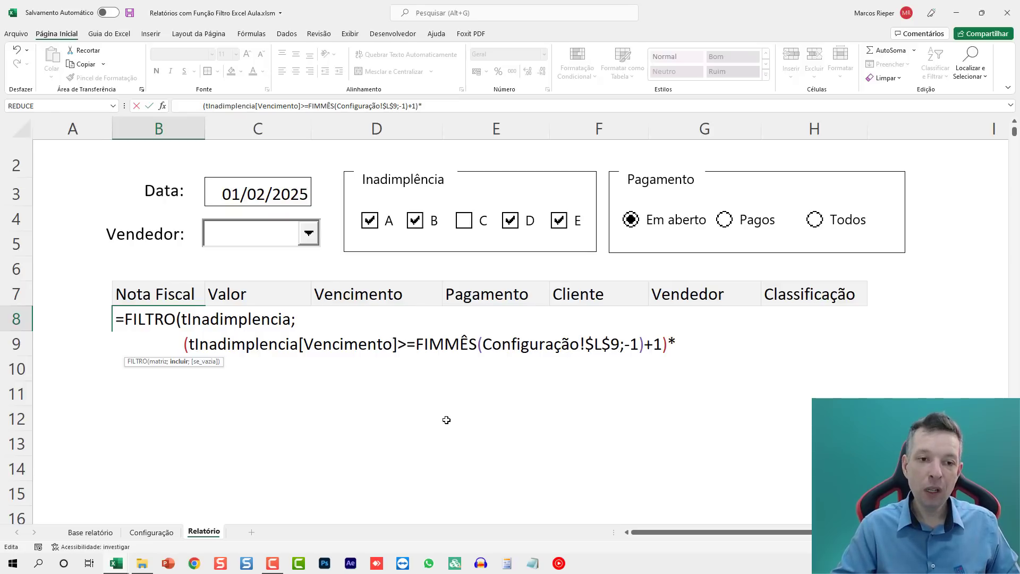
{"action": "key", "text": "alt+Return"}
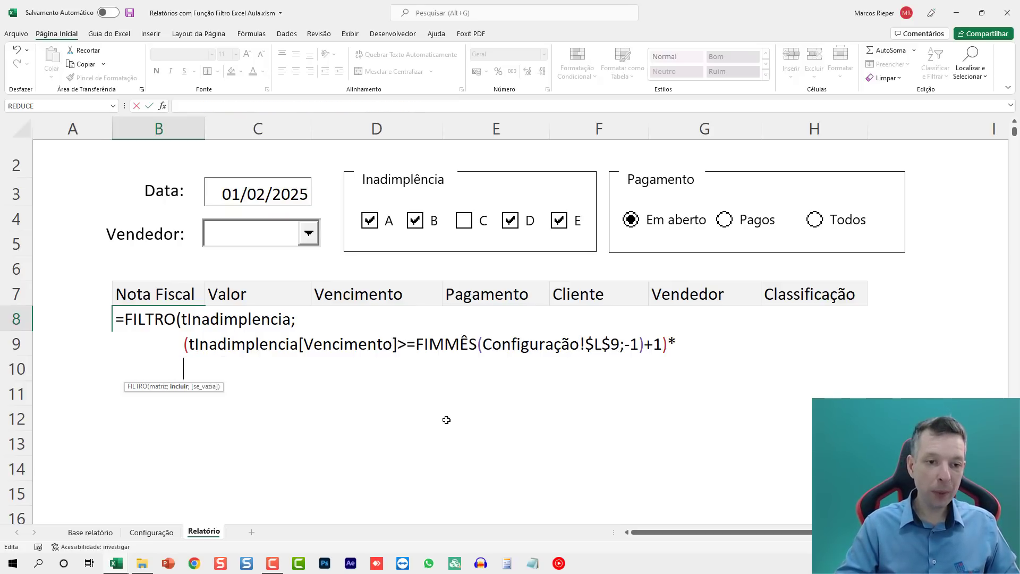
{"action": "type", "text": "("}
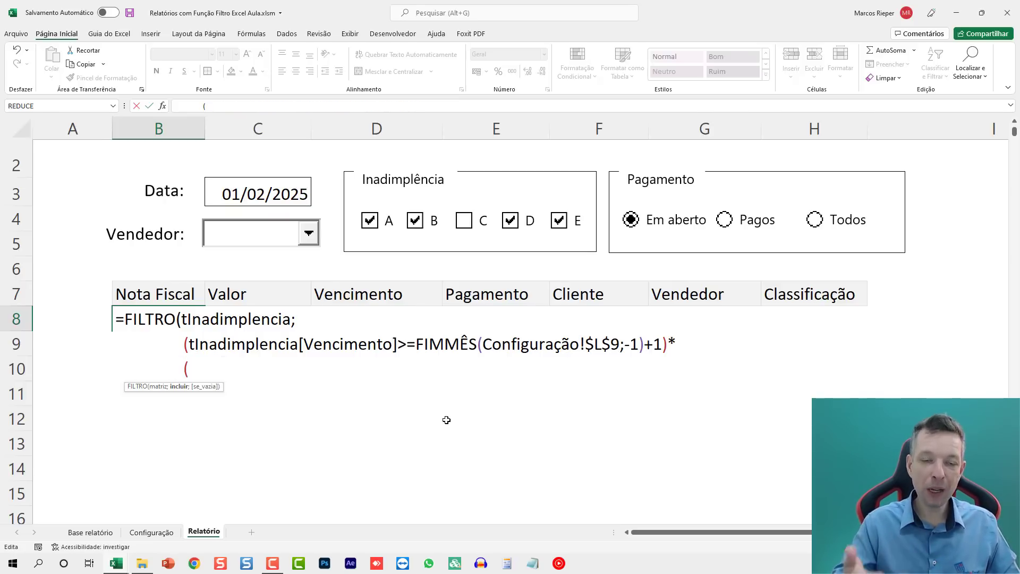
Copy the Vencimento condition into the new line of the FILTRO formula and change its operator to <=
{"action": "left_click_drag", "start_coordinate": [192, 344], "coordinate": [659, 340]}
{"action": "key", "text": "ctrl+c"}
{"action": "left_click", "coordinate": [226, 368]}
{"action": "key", "text": "ctrl+v"}
{"action": "left_click_drag", "start_coordinate": [407, 370], "coordinate": [398, 370]}
{"action": "type", "text": "<"}
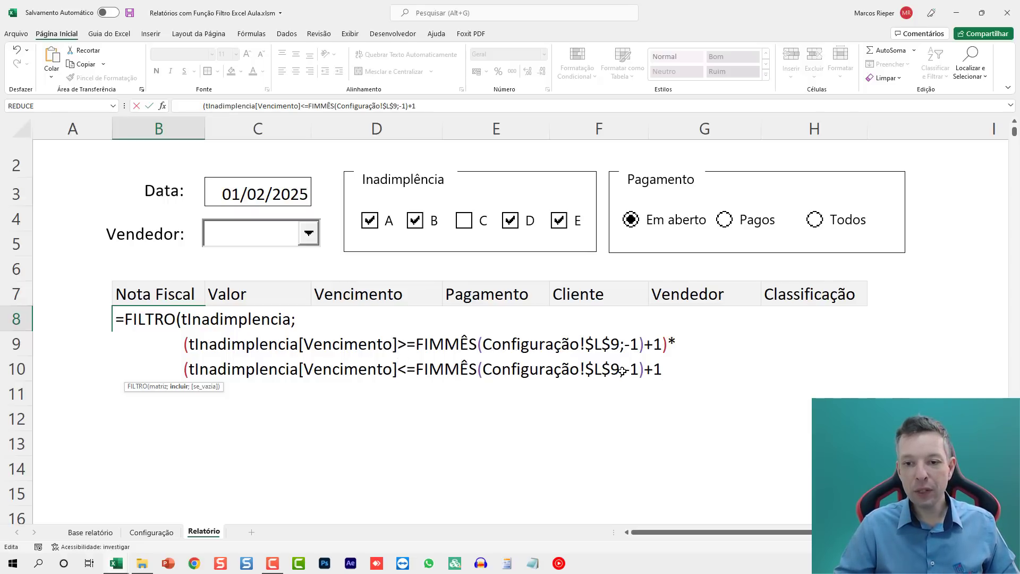
Complete the second condition as tInadimplencia[Vencimento]<=FIMMÊS(Configuração!$L$9;0), without the +1, and enter the FILTRO formula
{"action": "left_click_drag", "start_coordinate": [623, 371], "coordinate": [639, 371]}
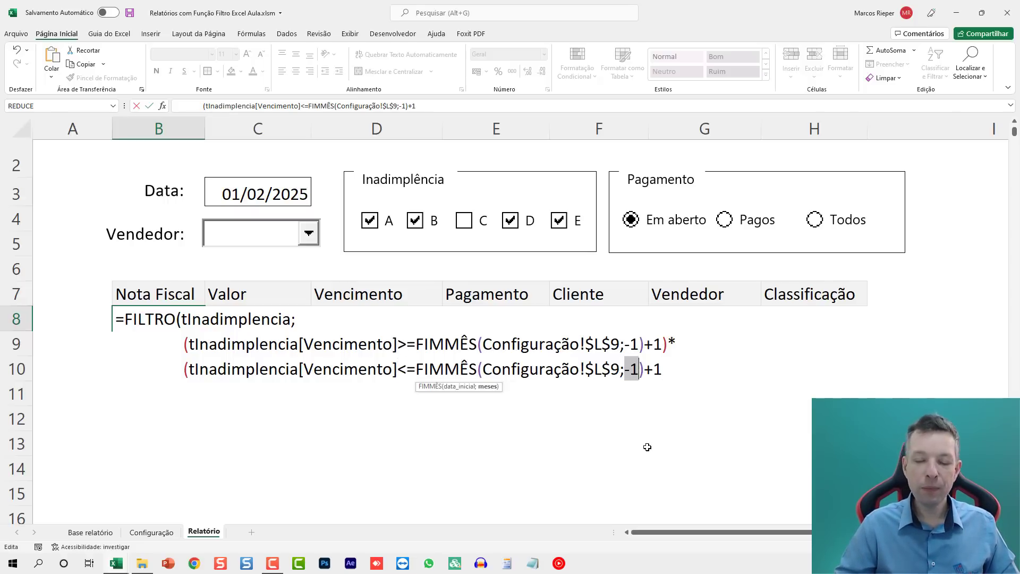
{"action": "type", "text": "0"}
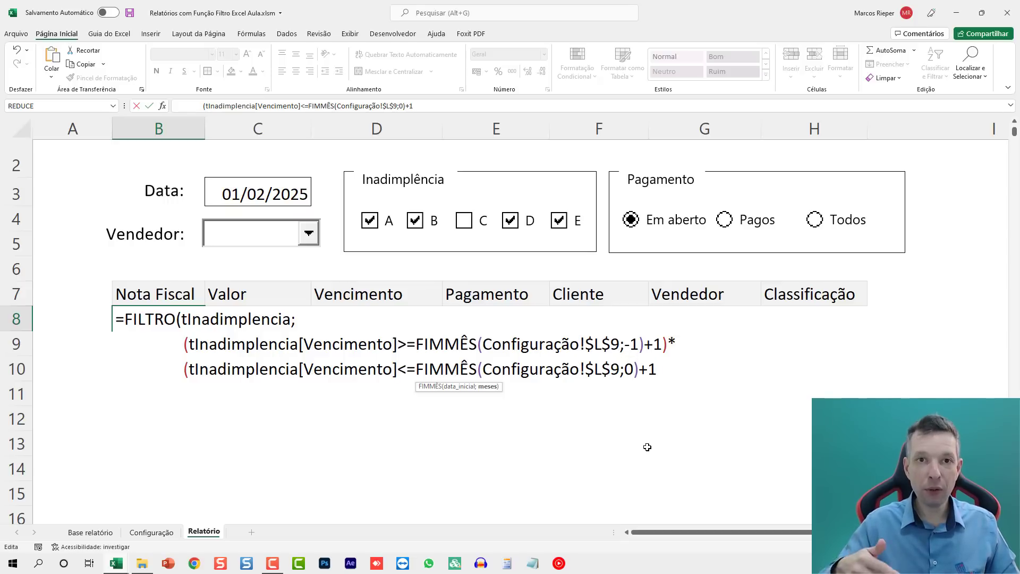
{"action": "key", "text": "Right"}
{"action": "key", "text": "Delete"}
{"action": "key", "text": "Delete"}
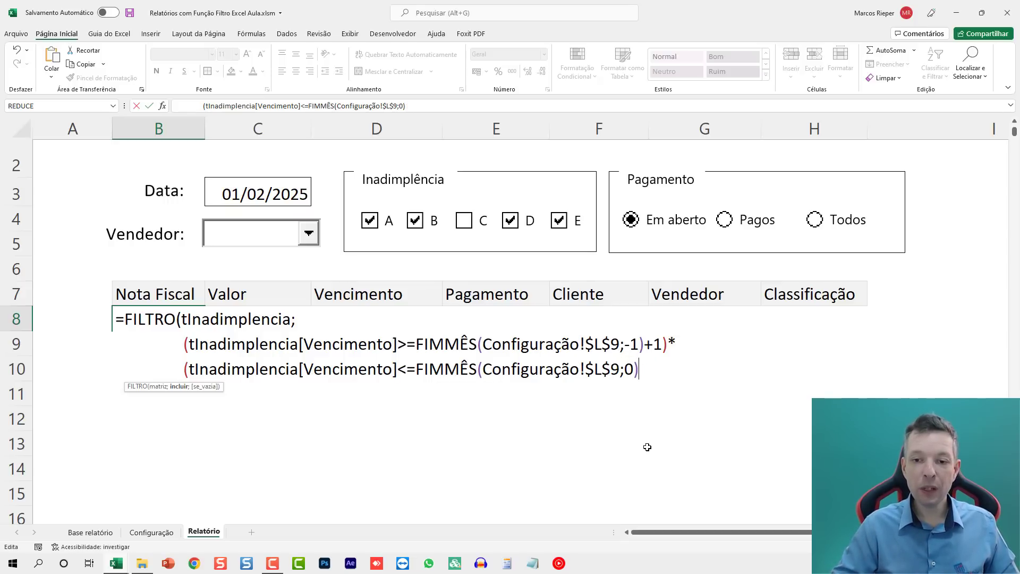
{"action": "type", "text": ")"}
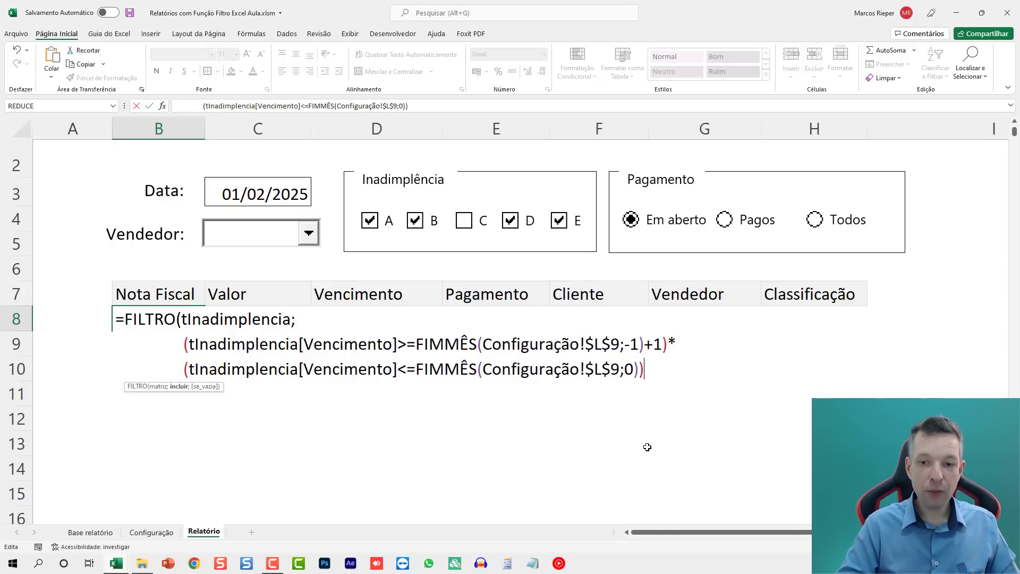
{"action": "type", "text": ")"}
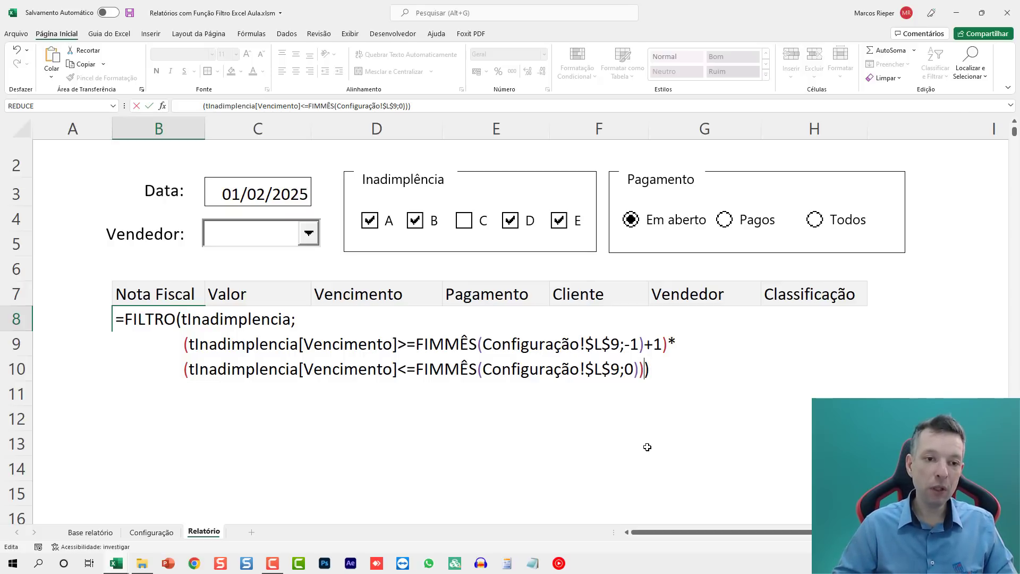
{"action": "key", "text": "Left"}
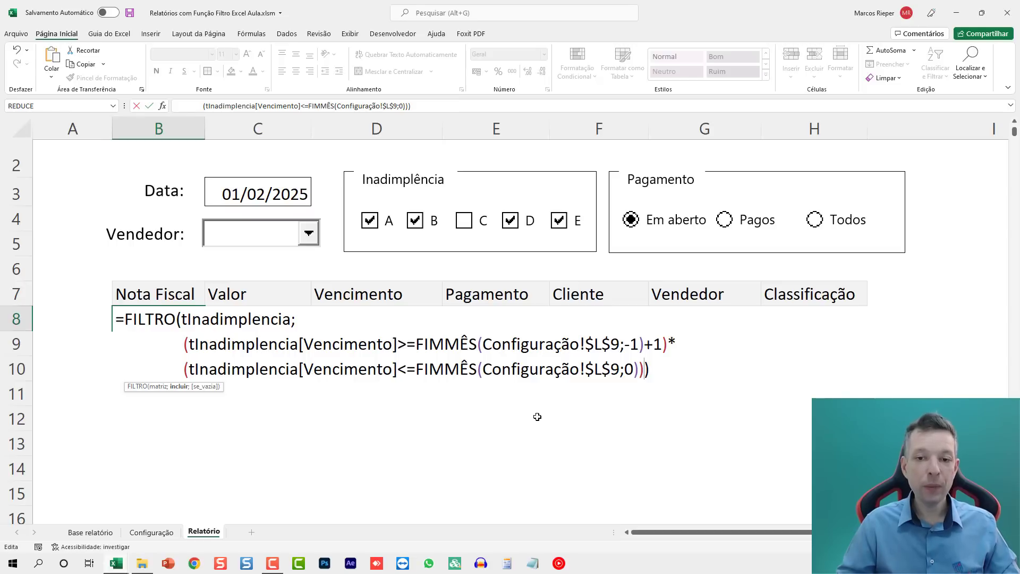
{"action": "double_click", "coordinate": [629, 368]}
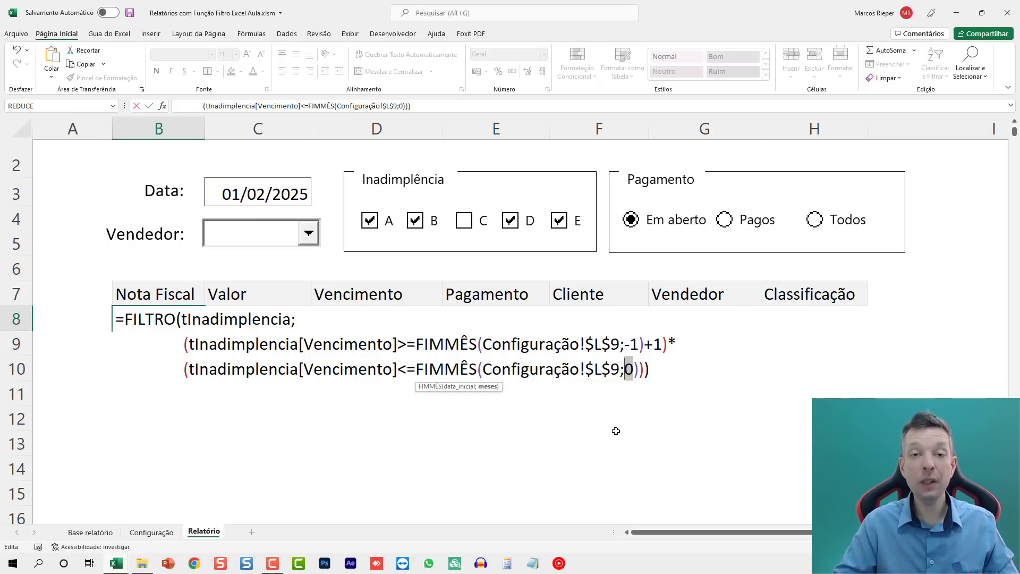
{"action": "key", "text": "Return"}
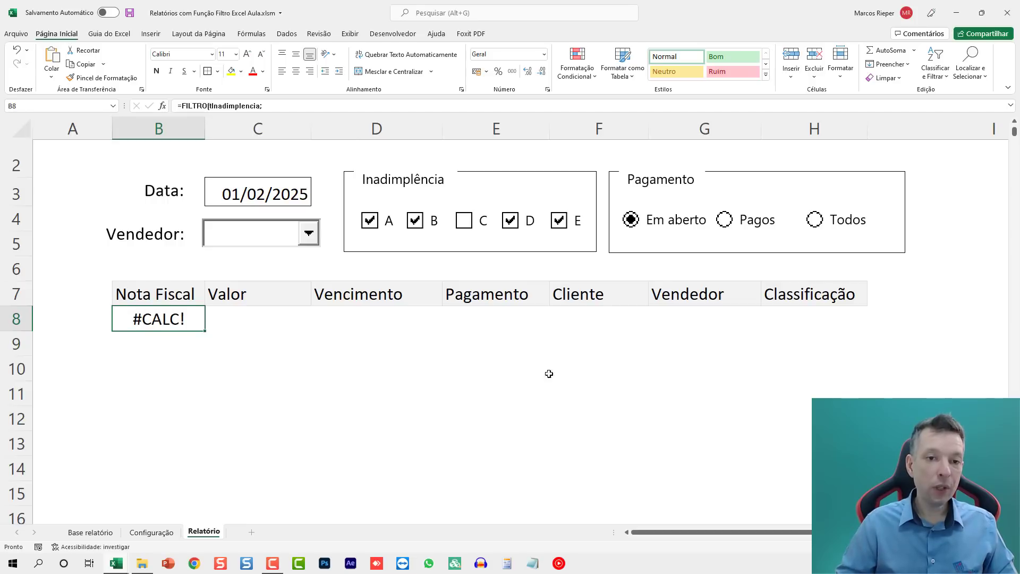
Set the report's Data filter in C3 to 01/02/2022 and review the filtered rows
{"action": "left_click", "coordinate": [287, 204]}
{"action": "key", "text": "F2"}
{"action": "key", "text": "BackSpace"}
{"action": "type", "text": "2"}
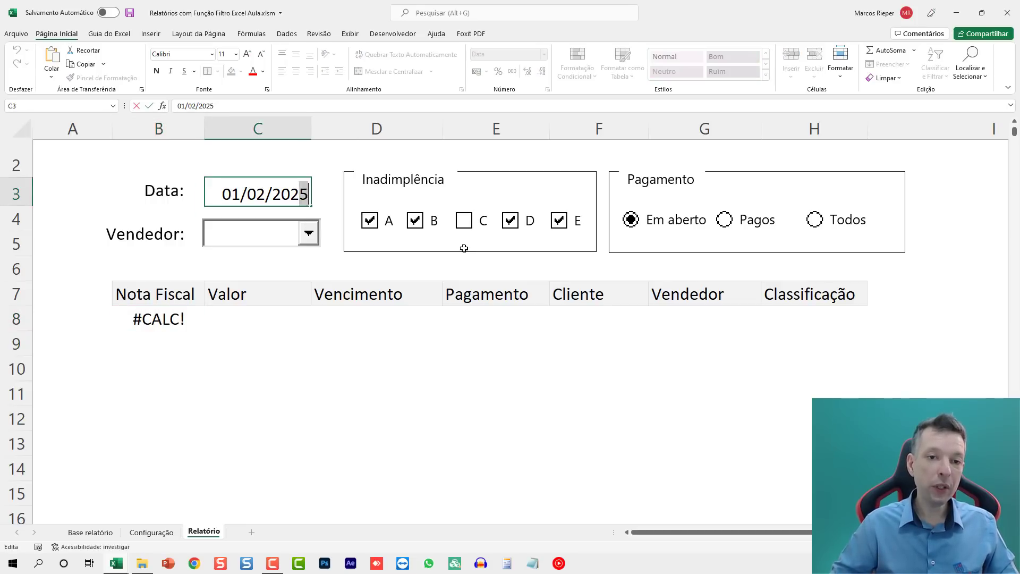
{"action": "key", "text": "Return"}
{"action": "scroll", "coordinate": [518, 300], "scroll_direction": "down", "scroll_amount": 1}
{"action": "scroll", "coordinate": [518, 300], "scroll_direction": "down", "scroll_amount": 6}
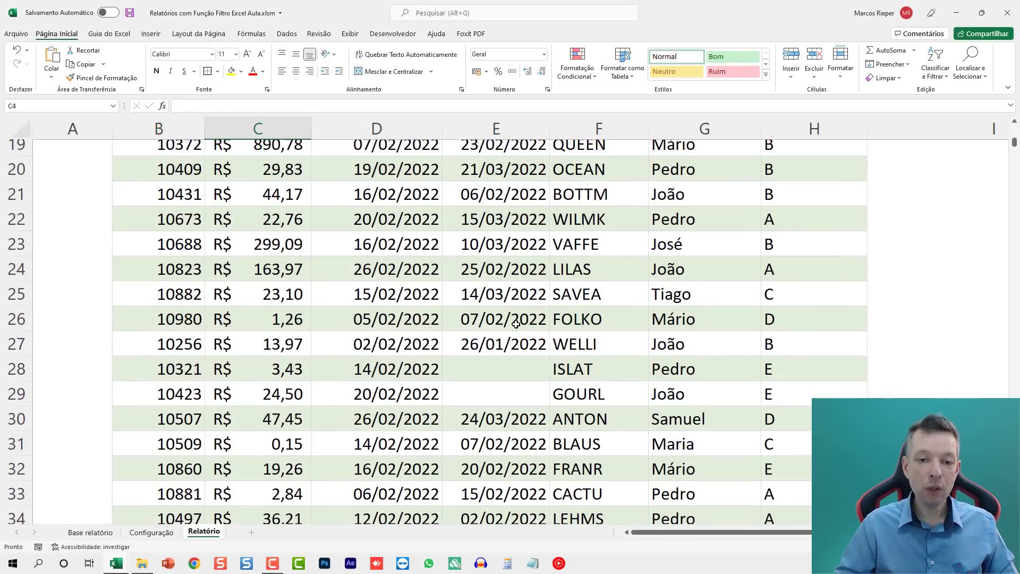
{"action": "scroll", "coordinate": [515, 314], "scroll_direction": "up", "scroll_amount": 6}
{"action": "left_click", "coordinate": [201, 399]}
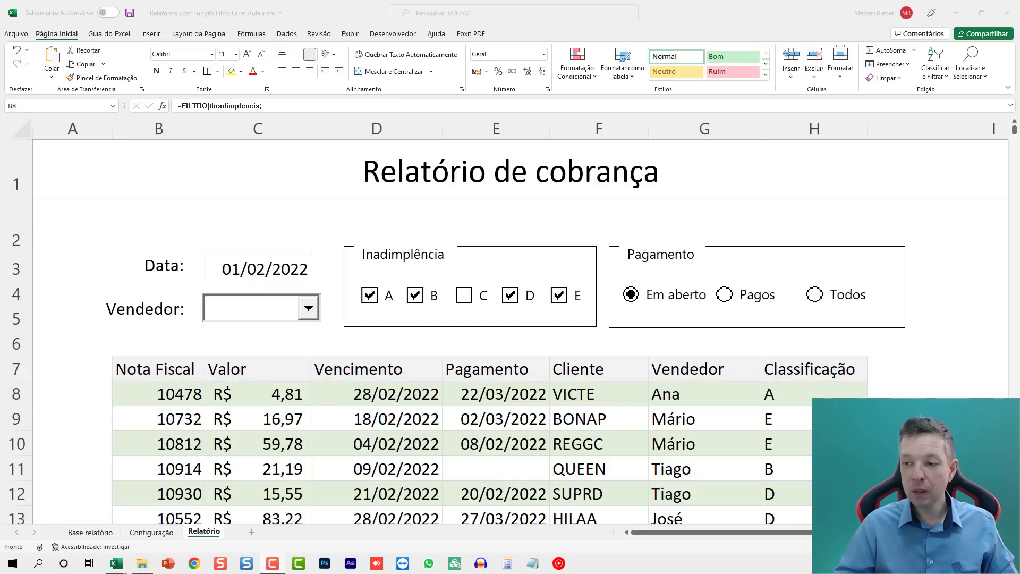
{"action": "left_click", "coordinate": [190, 389]}
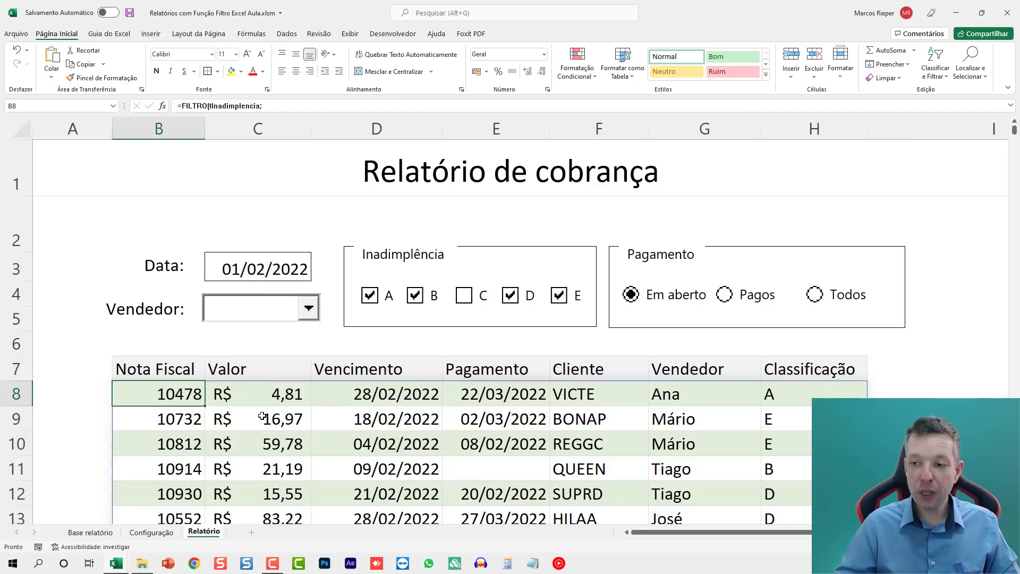
{"action": "scroll", "coordinate": [234, 396], "scroll_direction": "down", "scroll_amount": 2}
{"action": "scroll", "coordinate": [382, 260], "scroll_direction": "up", "scroll_amount": 1}
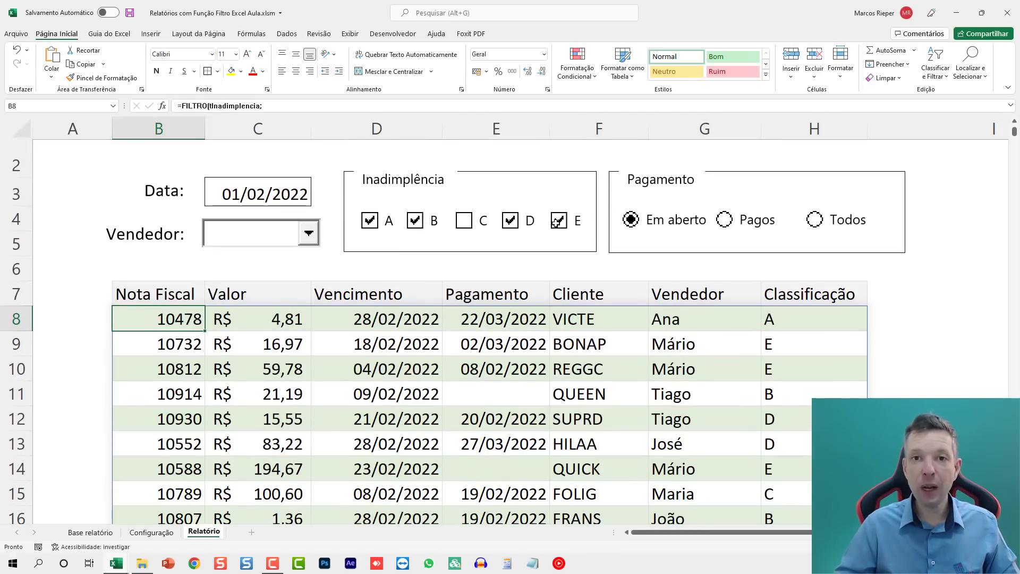
Examine the Classificação column in the Base relatório sheet and the Inadimplência letters in H9:H13 of the Configuração sheet
{"action": "left_click", "coordinate": [151, 532]}
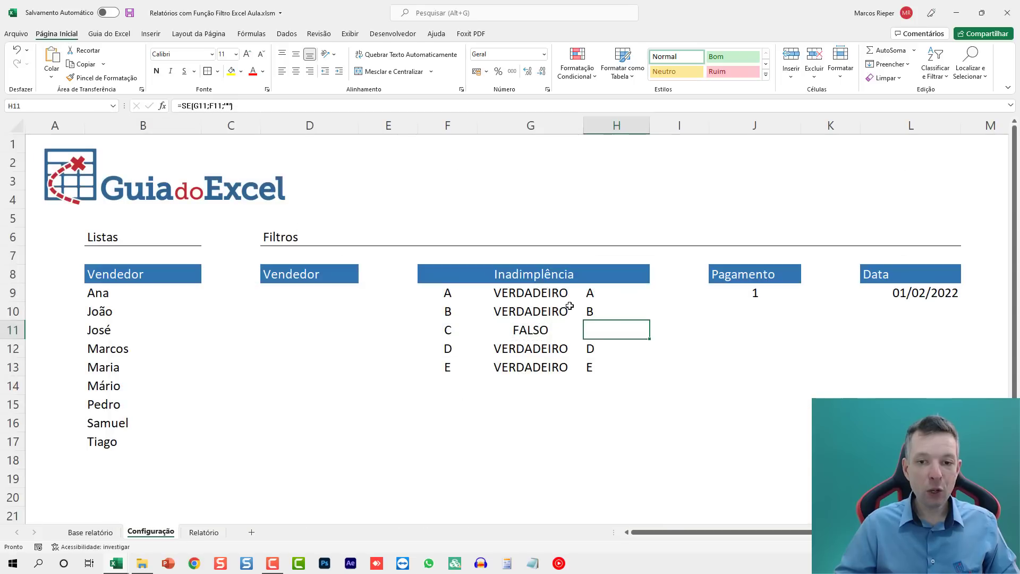
{"action": "left_click", "coordinate": [90, 532]}
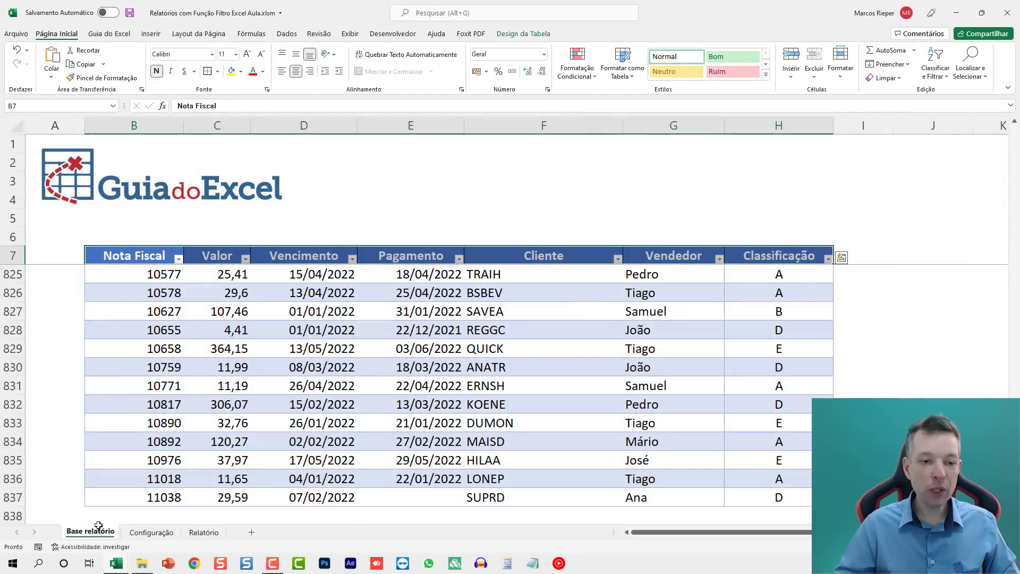
{"action": "left_click", "coordinate": [766, 306]}
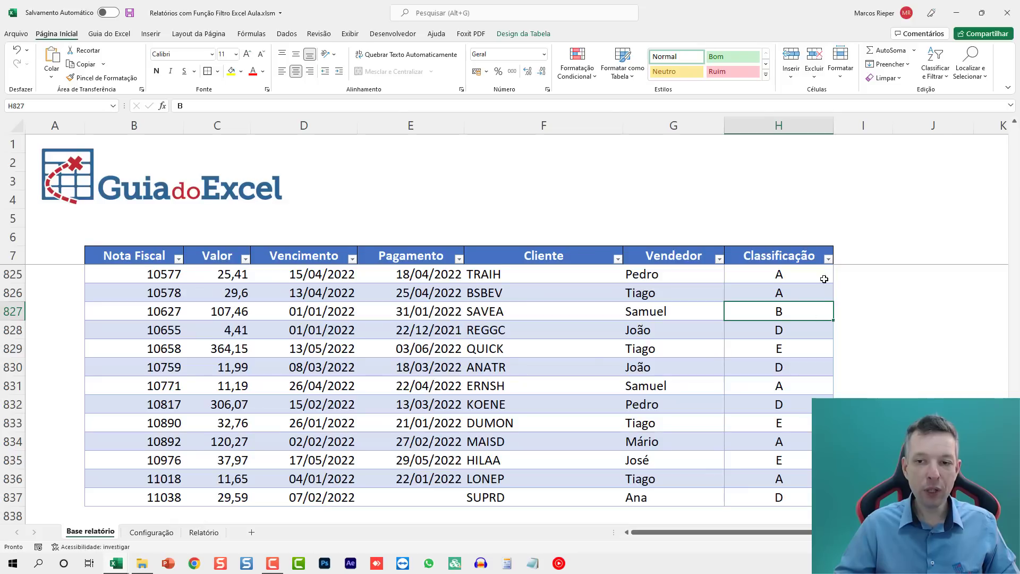
{"action": "left_click_drag", "start_coordinate": [805, 277], "coordinate": [783, 438]}
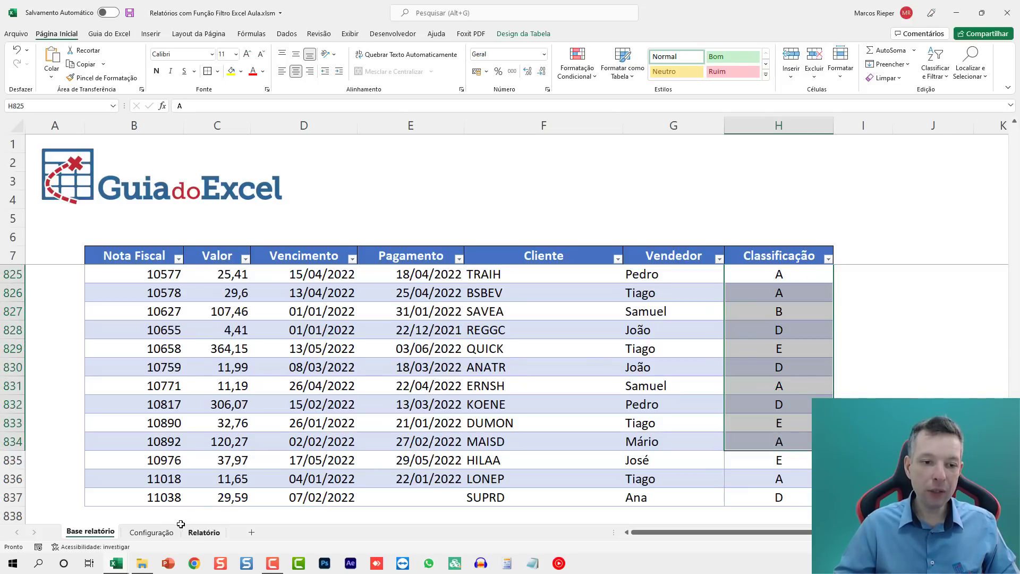
{"action": "left_click", "coordinate": [480, 409]}
{"action": "key", "text": "ctrl+Up"}
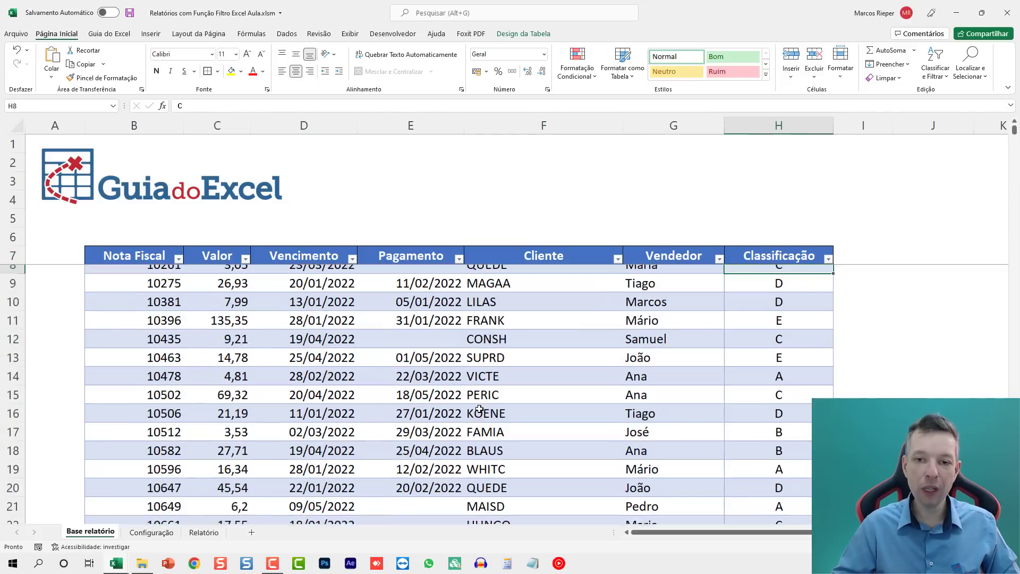
{"action": "left_click", "coordinate": [151, 531]}
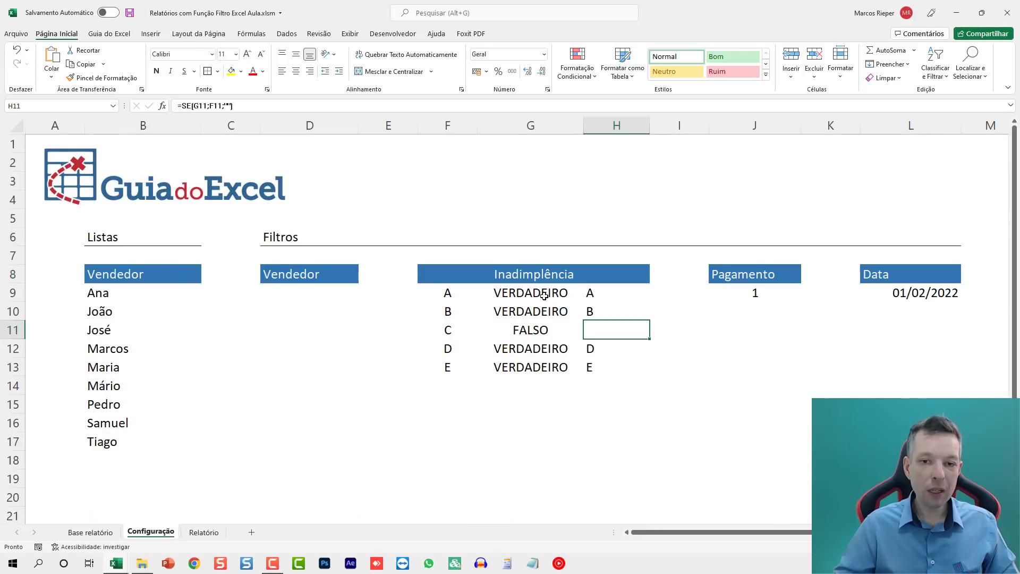
{"action": "left_click_drag", "start_coordinate": [593, 291], "coordinate": [603, 369]}
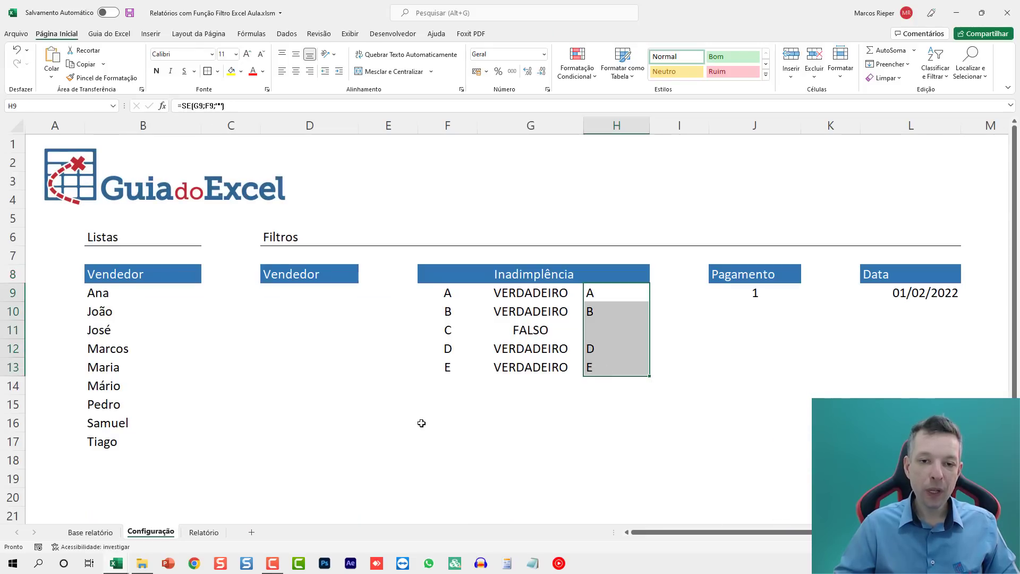
{"action": "scroll", "coordinate": [454, 398], "scroll_direction": "down", "scroll_amount": 1}
Begin a test CORRESP formula in G17 of the Configuração sheet with tInadimplencia[Classificação] as the lookup value
{"action": "left_click", "coordinate": [501, 384]}
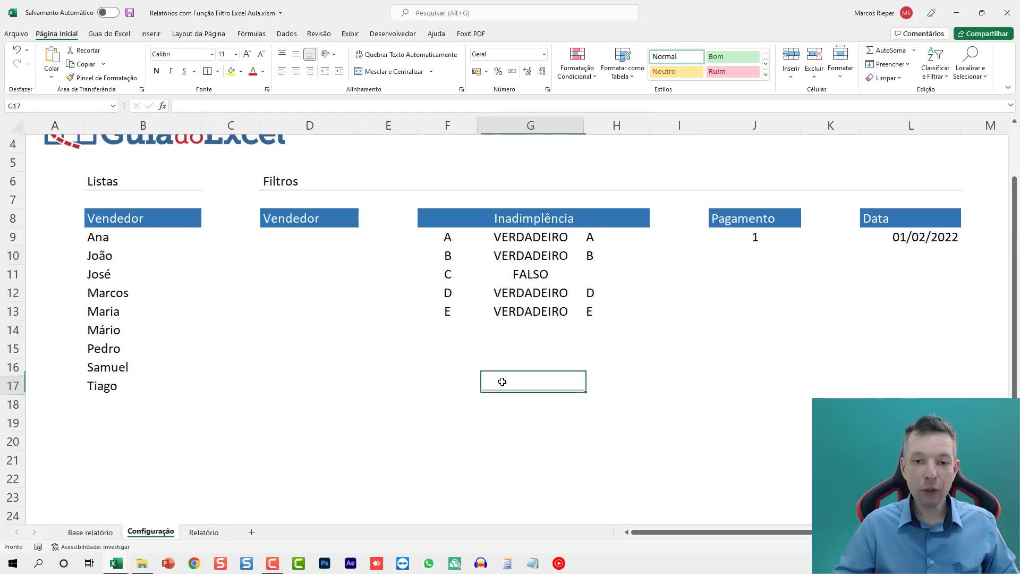
{"action": "type", "text": "=COR"}
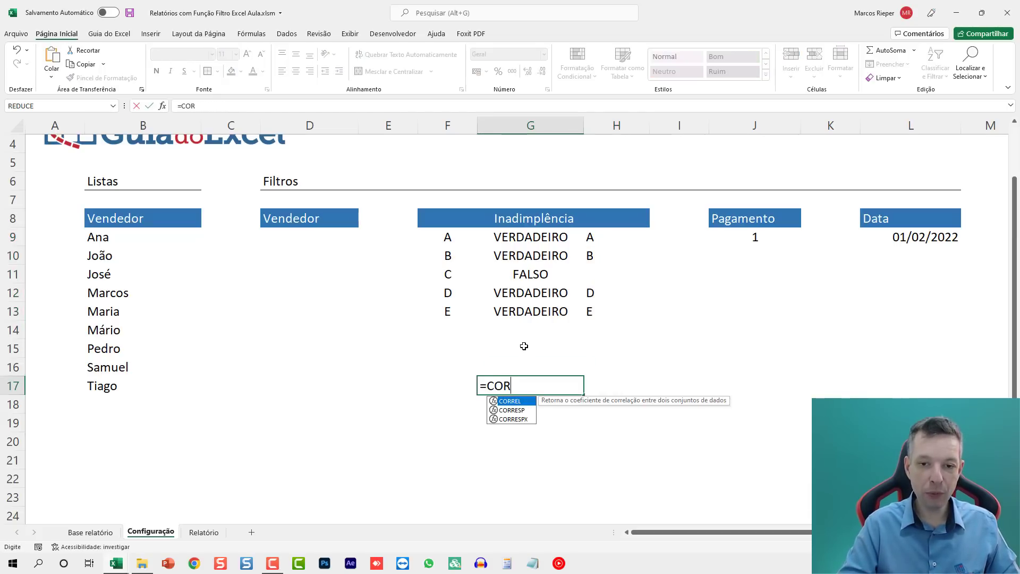
{"action": "type", "text": "RESP("}
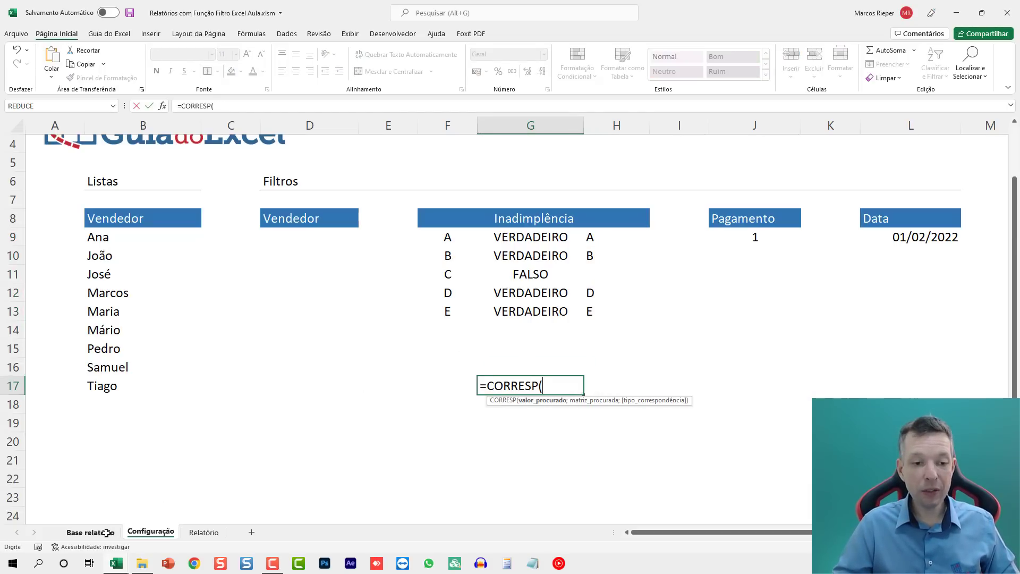
{"action": "left_click", "coordinate": [90, 532]}
{"action": "left_click", "coordinate": [771, 331]}
{"action": "key", "text": "ctrl+Up"}
{"action": "key", "text": "Down"}
{"action": "key", "text": "ctrl+shift+Down"}
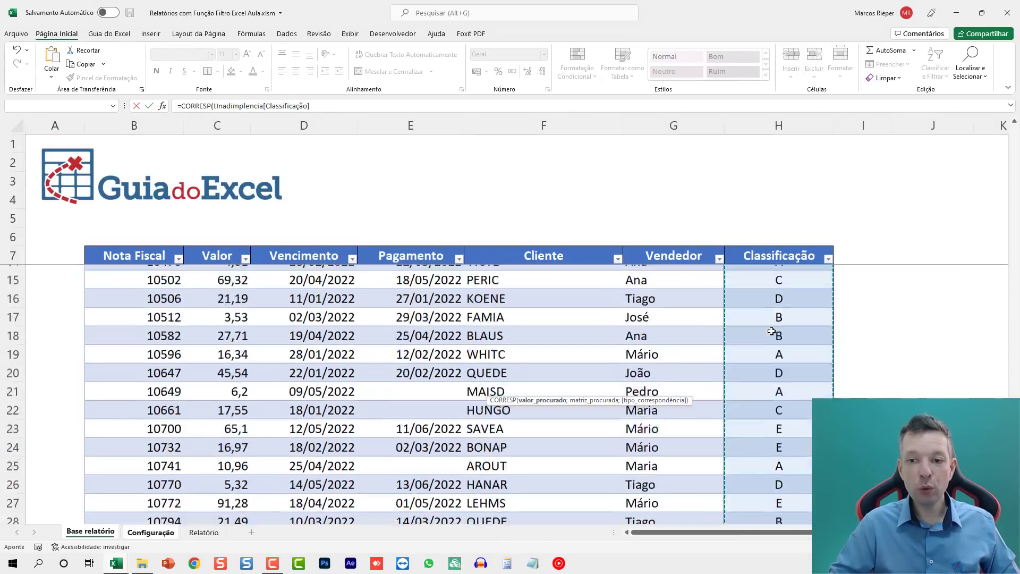
{"action": "type", "text": ";"}
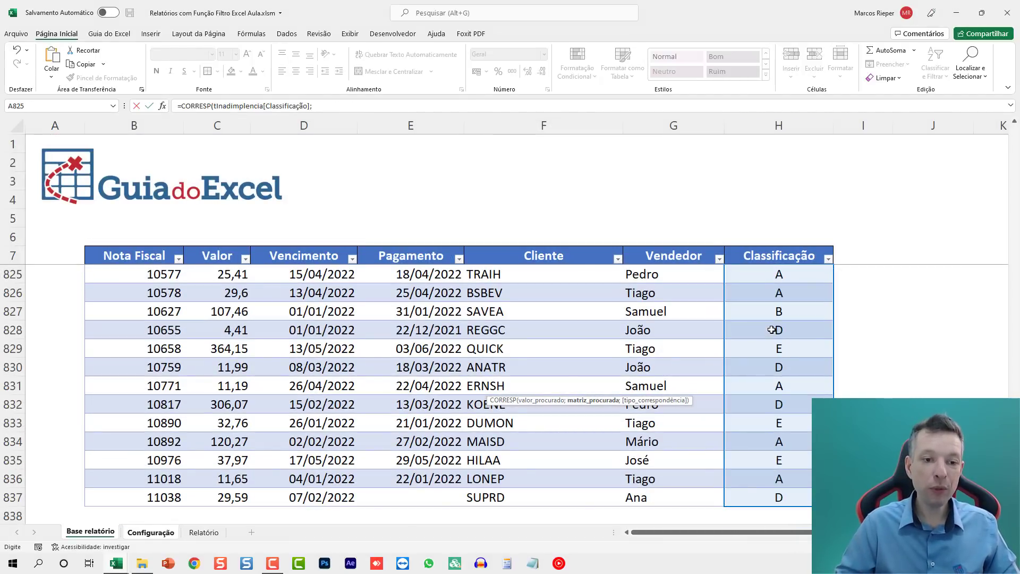
Complete the G17 CORRESP formula with the absolute range Configuração!$H$9:$H$13 and match type 0, and enter it
{"action": "left_click", "coordinate": [151, 532]}
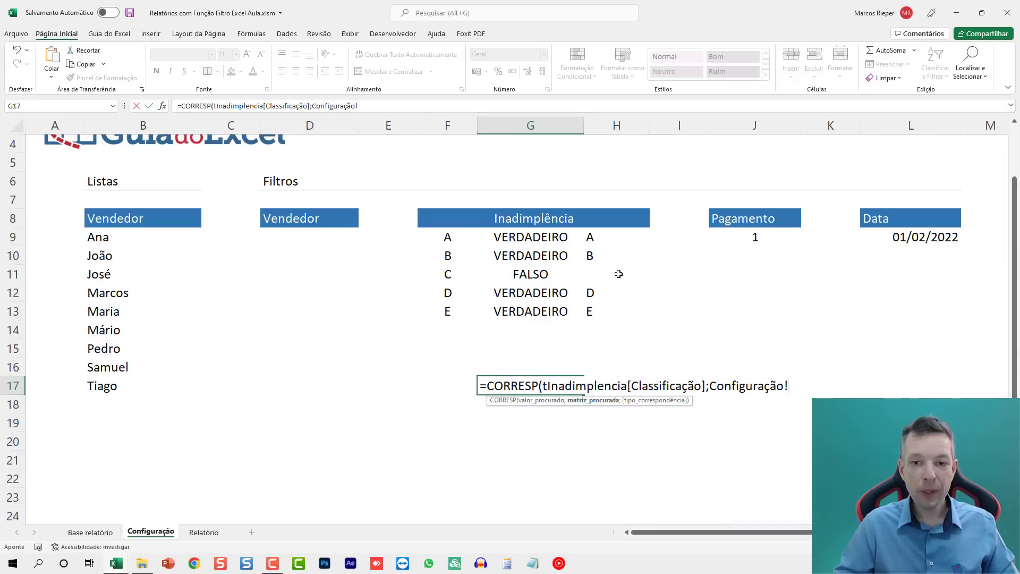
{"action": "left_click_drag", "start_coordinate": [608, 237], "coordinate": [599, 311]}
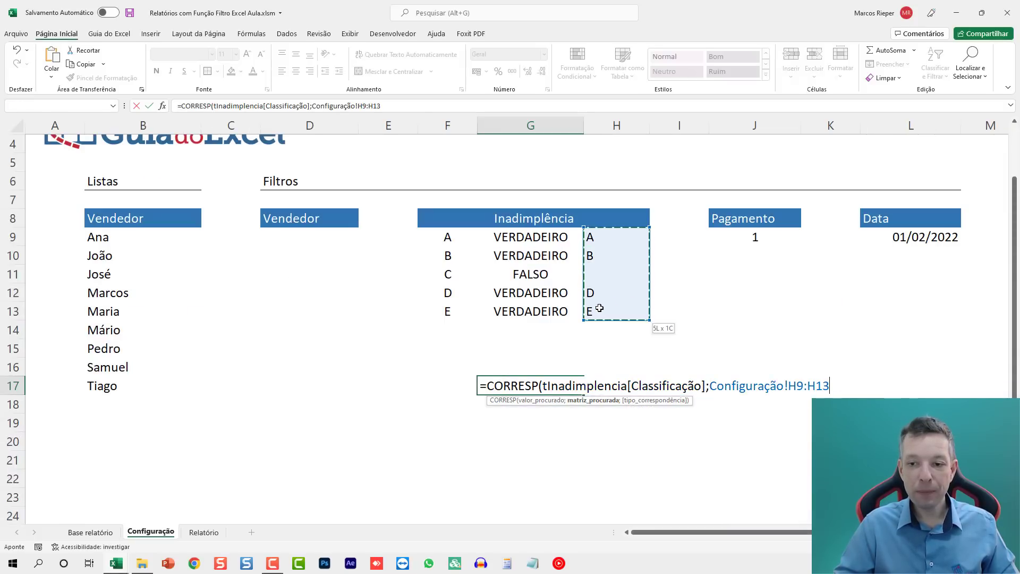
{"action": "key", "text": "F4"}
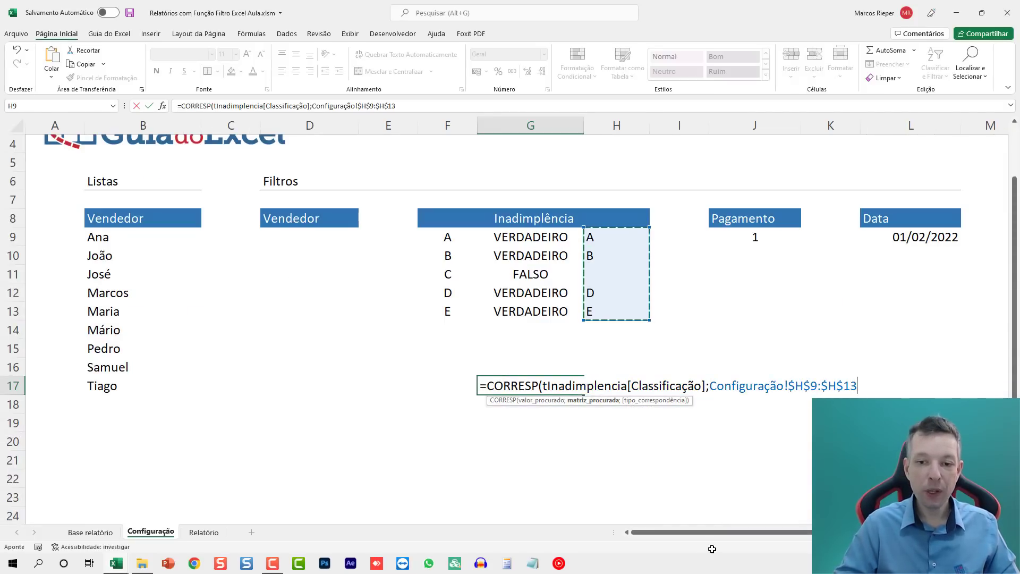
{"action": "type", "text": ";"}
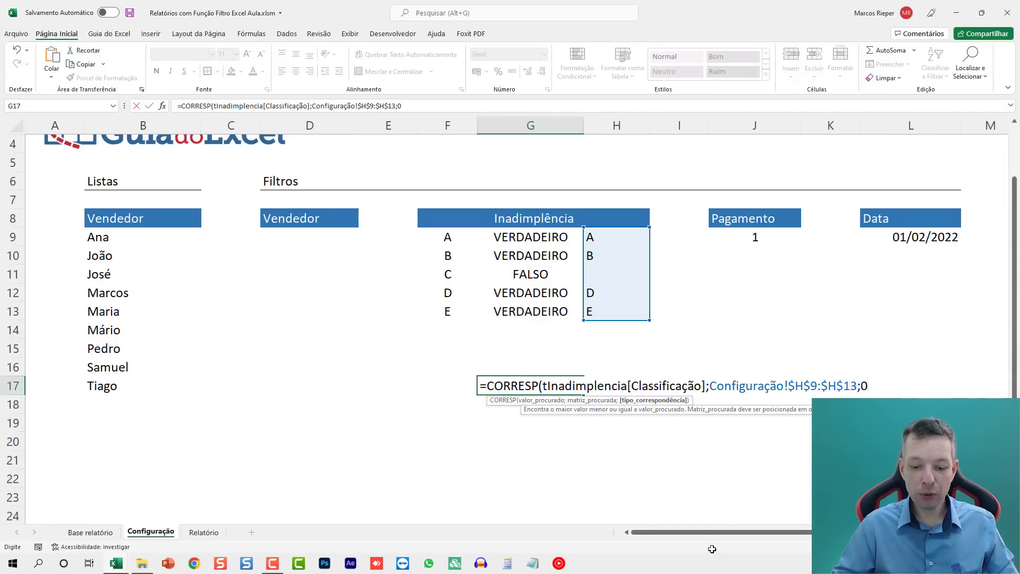
{"action": "type", "text": "0)"}
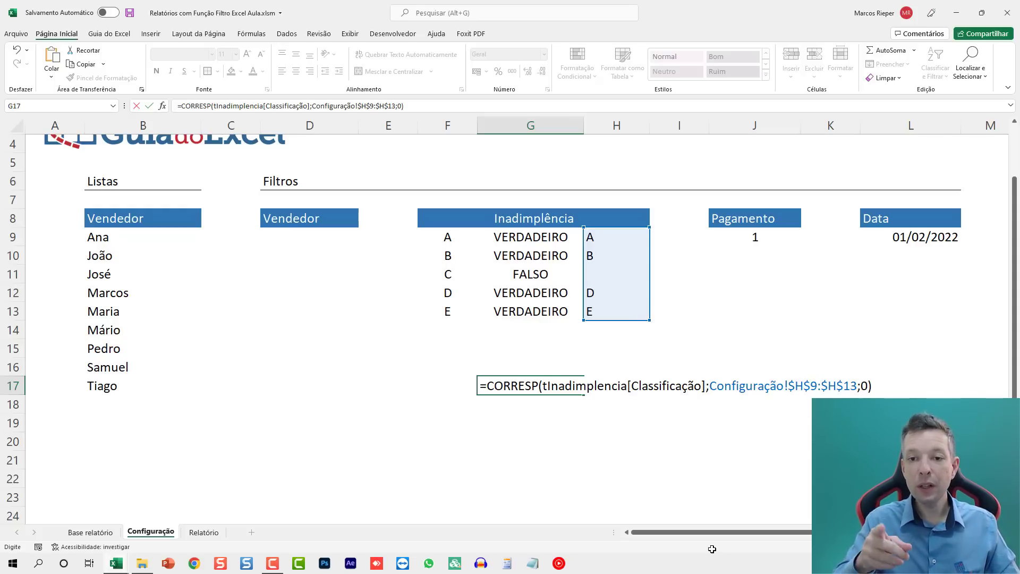
{"action": "key", "text": "ctrl+Return"}
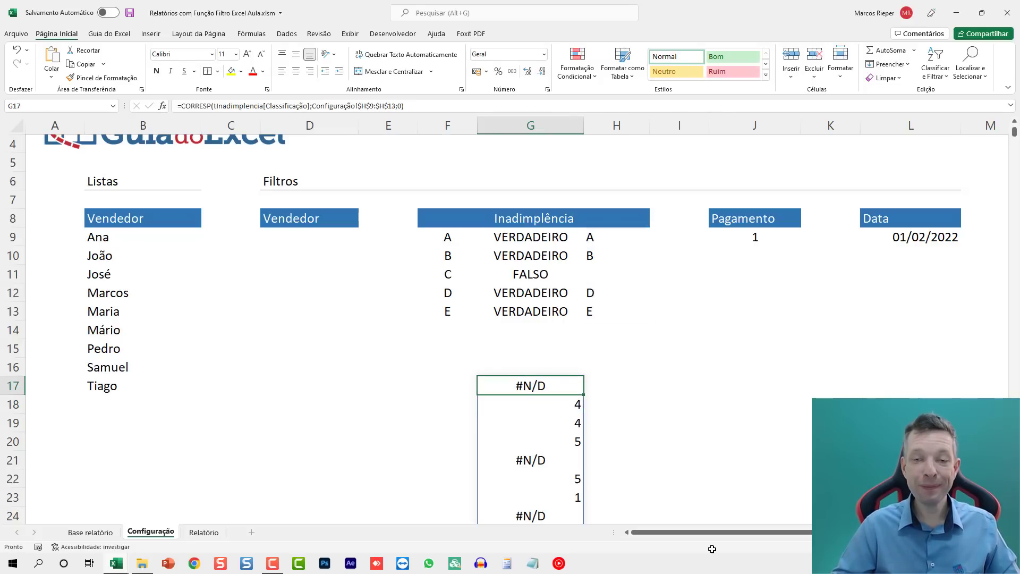
Wrap the CORRESP formula in G17 in the ÉNÚM function
{"action": "key", "text": "F2"}
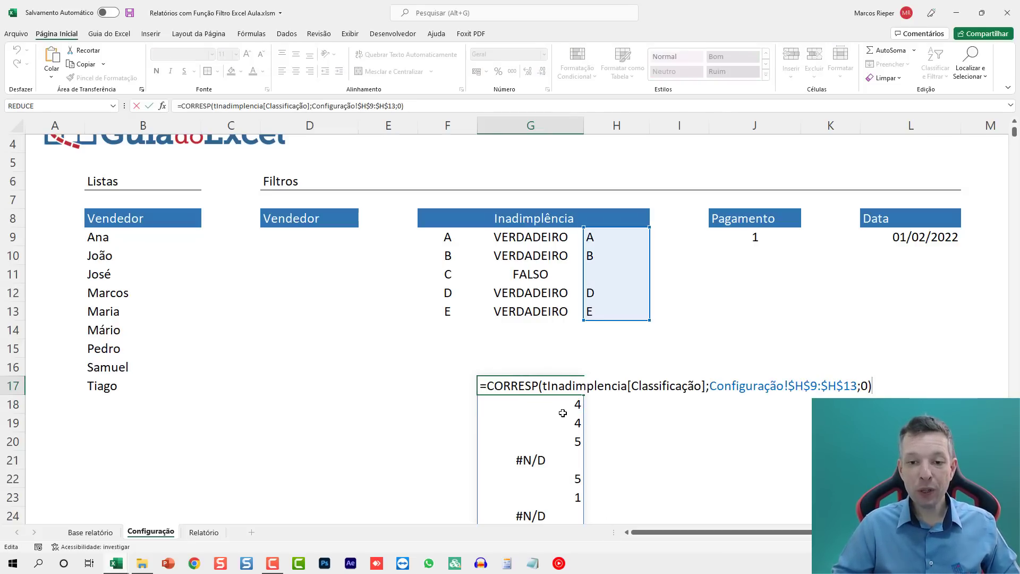
{"action": "type", "text": "ÉNÚM("}
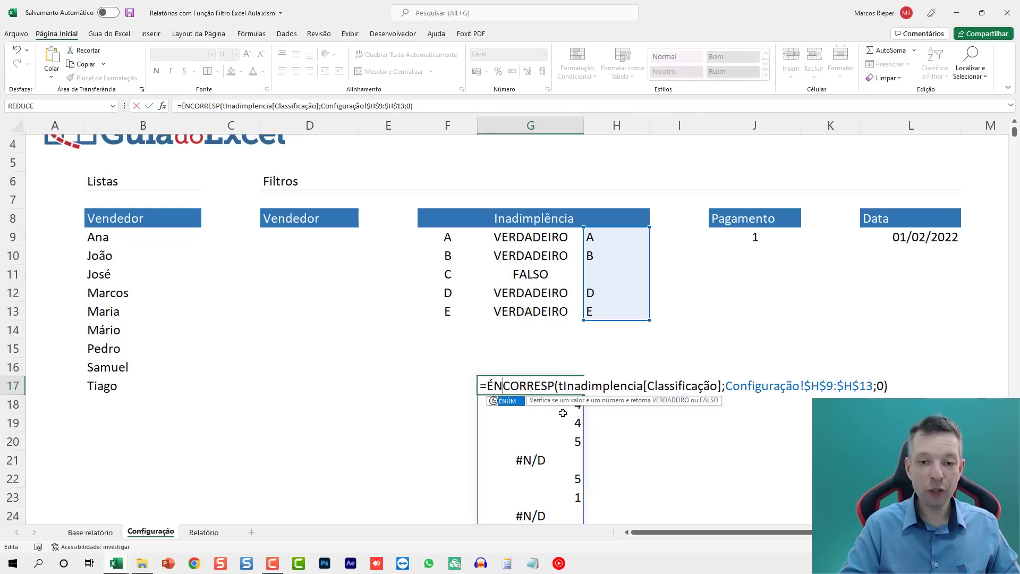
{"action": "type", "text": ")"}
{"action": "key", "text": "Return"}
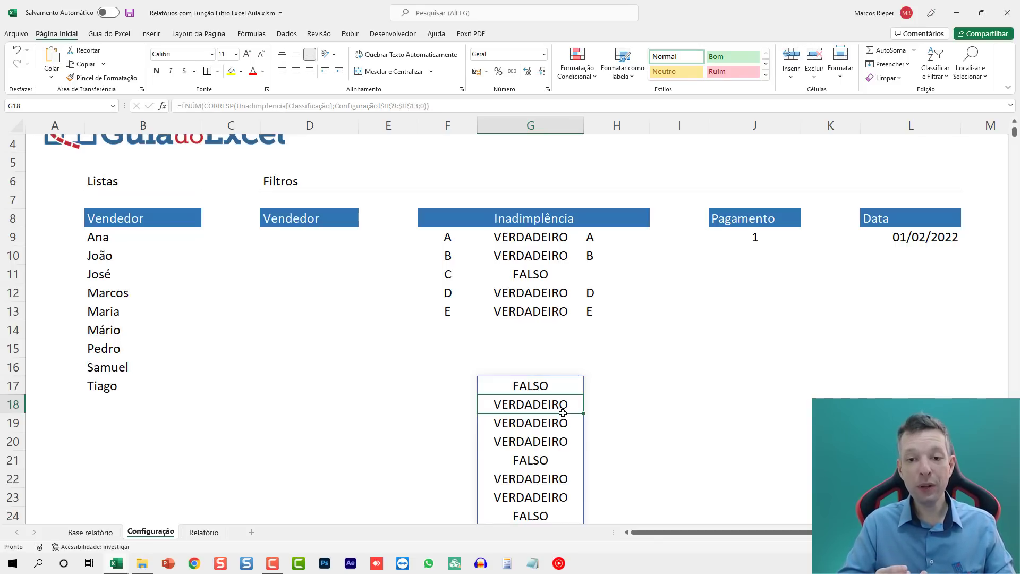
Review the ÉNÚM test formula in G17 and delete it from the Configuração sheet
{"action": "key", "text": "Up"}
{"action": "key", "text": "F2"}
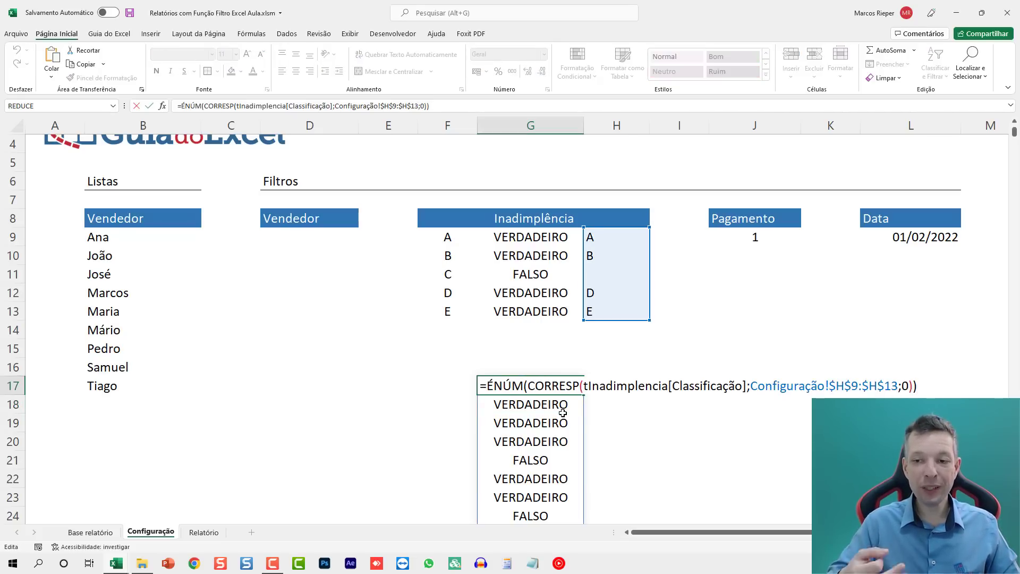
{"action": "key", "text": "Escape"}
{"action": "key", "text": "Delete"}
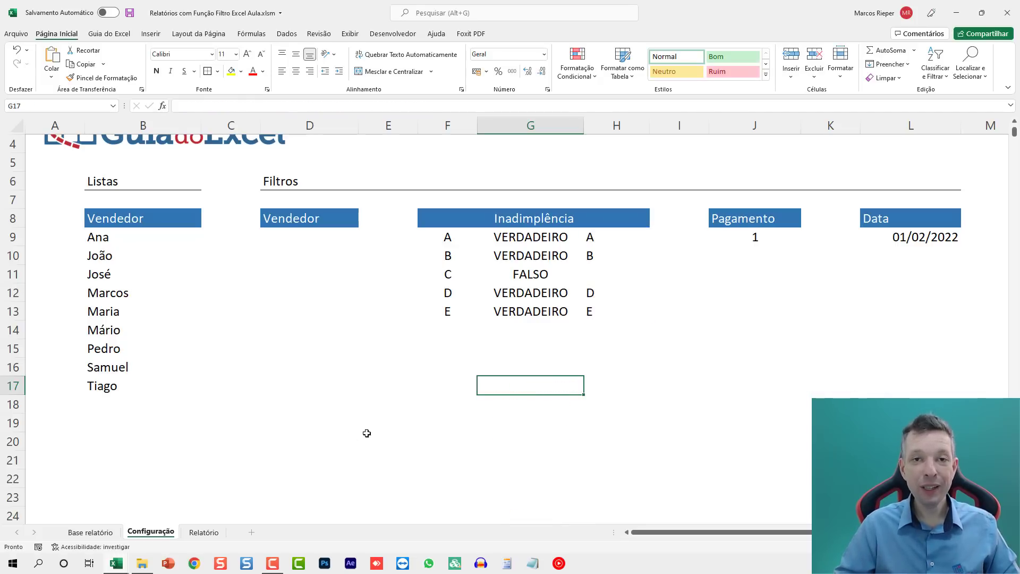
Set the Data filter in C3 of the Relatório sheet to 01/02/2025
{"action": "left_click", "coordinate": [202, 532]}
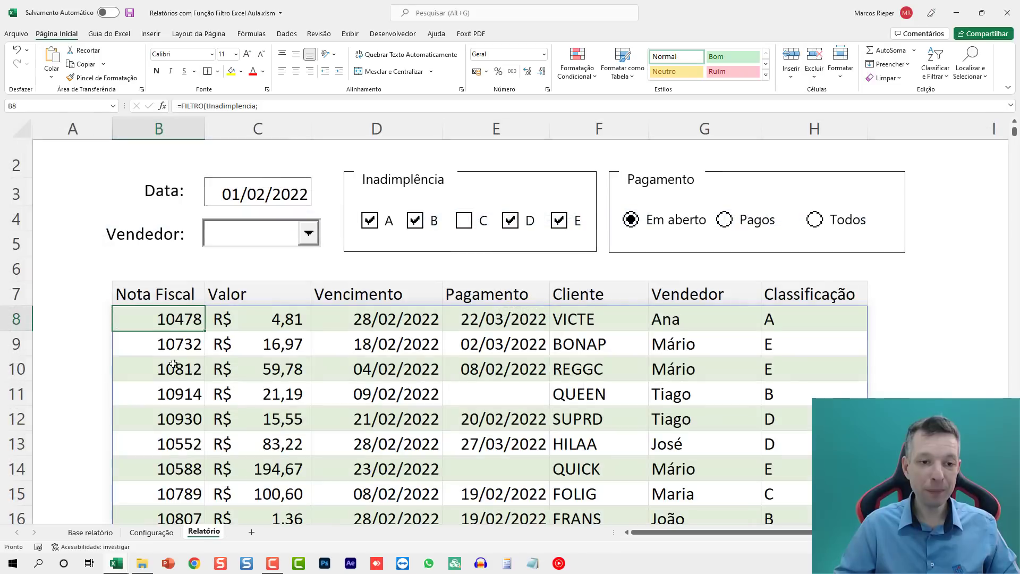
{"action": "double_click", "coordinate": [169, 322]}
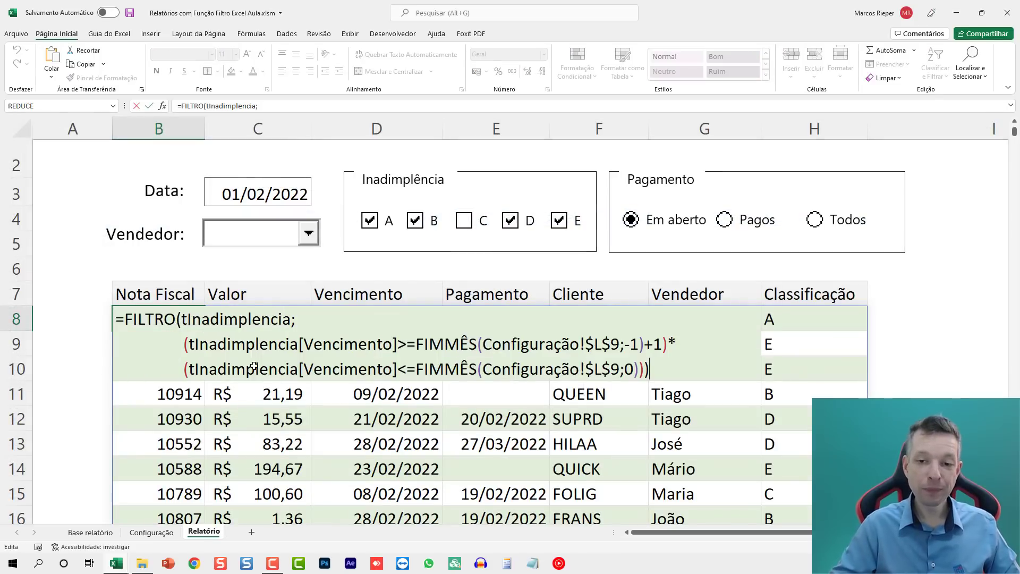
{"action": "key", "text": "Escape"}
{"action": "left_click", "coordinate": [236, 180]}
{"action": "key", "text": "F2"}
{"action": "key", "text": "BackSpace"}
{"action": "type", "text": "5"}
{"action": "key", "text": "Return"}
Add a third condition on a new line of the FILTRO formula in B8, starting with *(ÉNÚM(CORRESP(tInadimplencia[Classificação];
{"action": "left_click", "coordinate": [171, 323]}
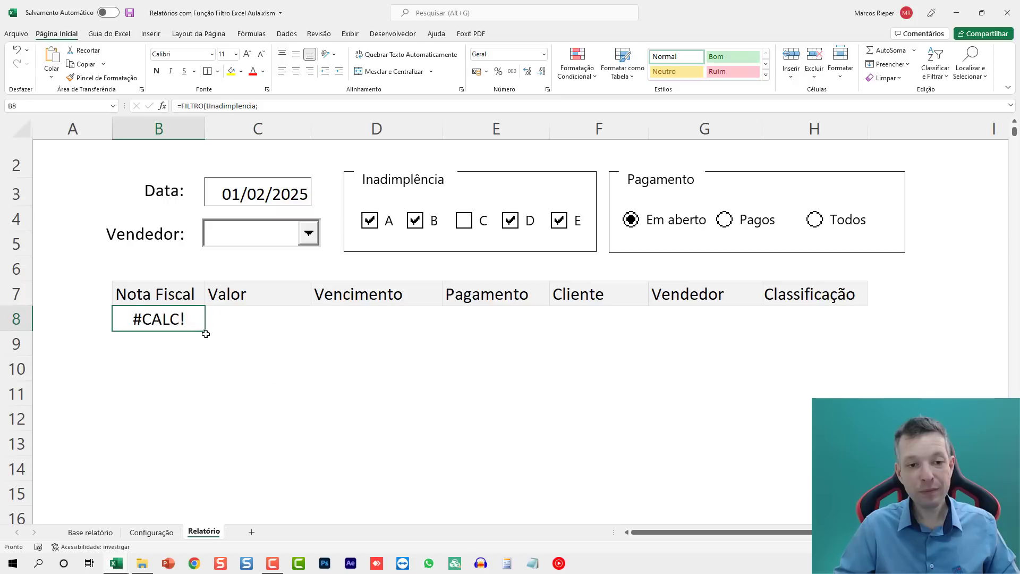
{"action": "key", "text": "F2"}
{"action": "type", "text": "*"}
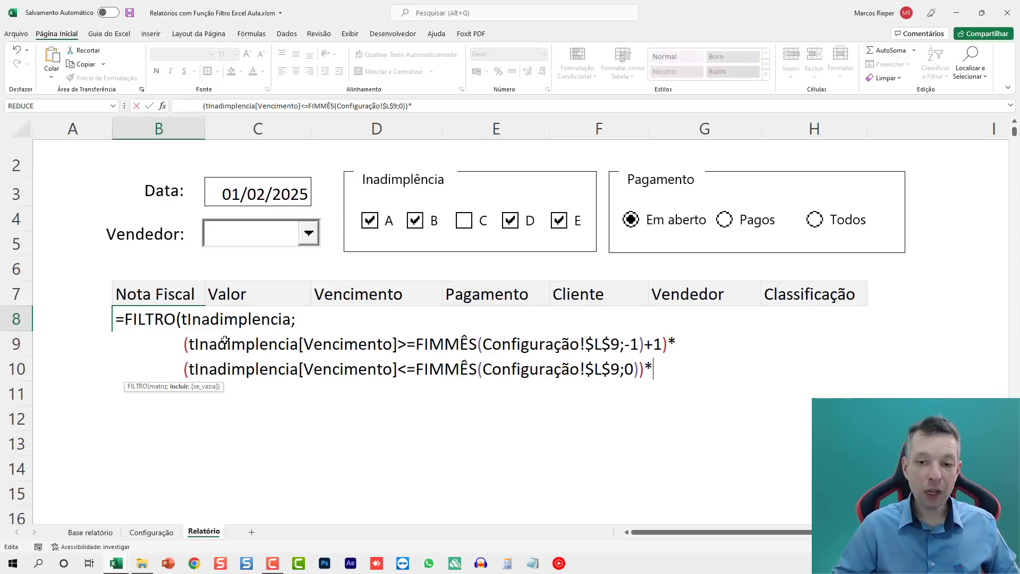
{"action": "key", "text": "alt+Return"}
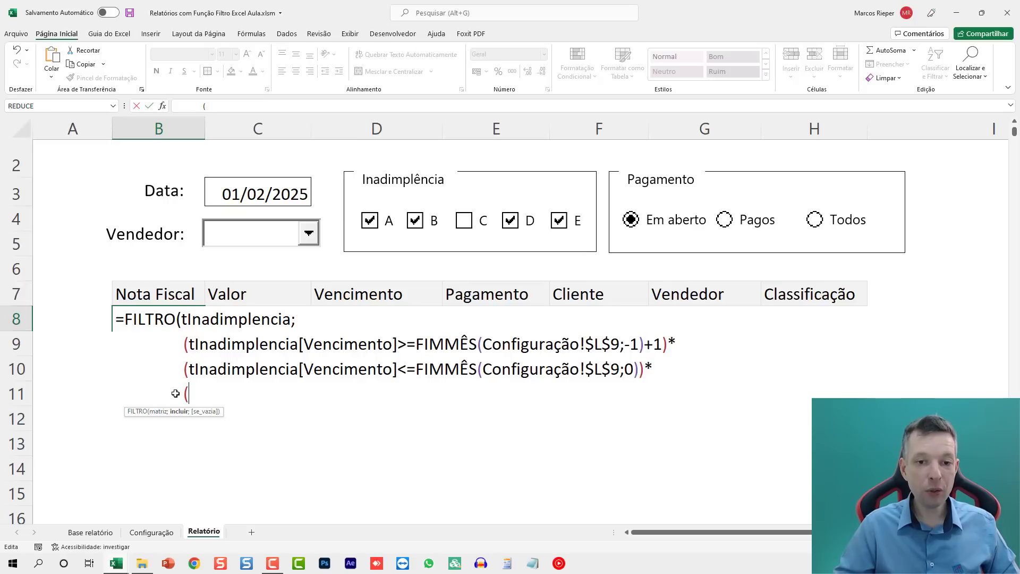
{"action": "type", "text": "ÉNÚM"}
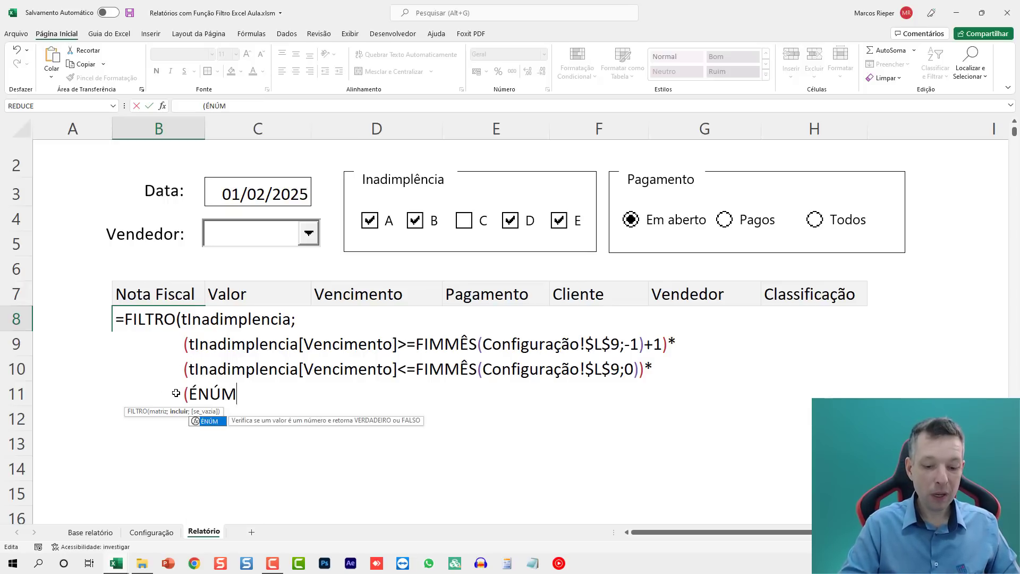
{"action": "type", "text": "(CORRESP("}
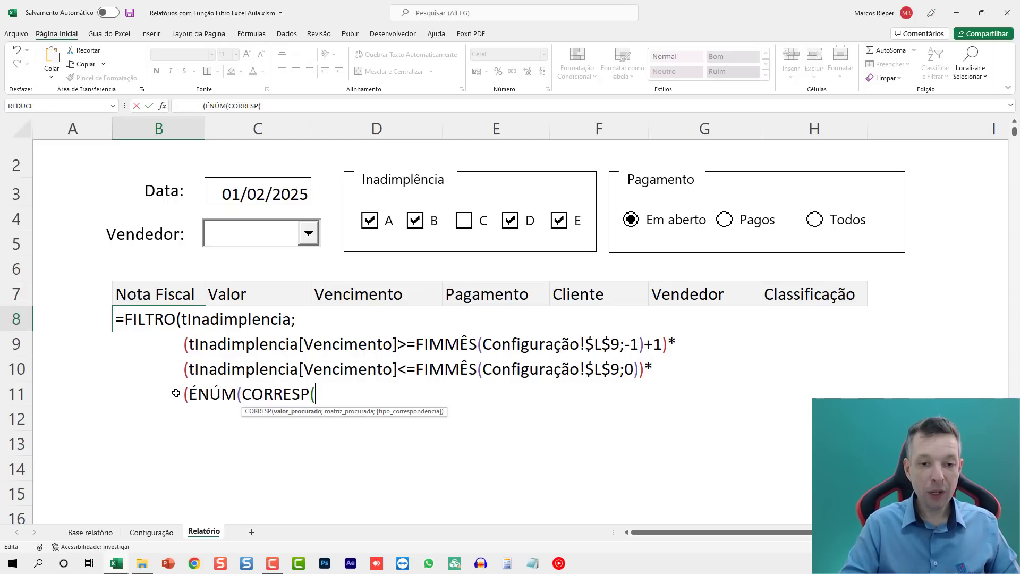
{"action": "left_click", "coordinate": [90, 532]}
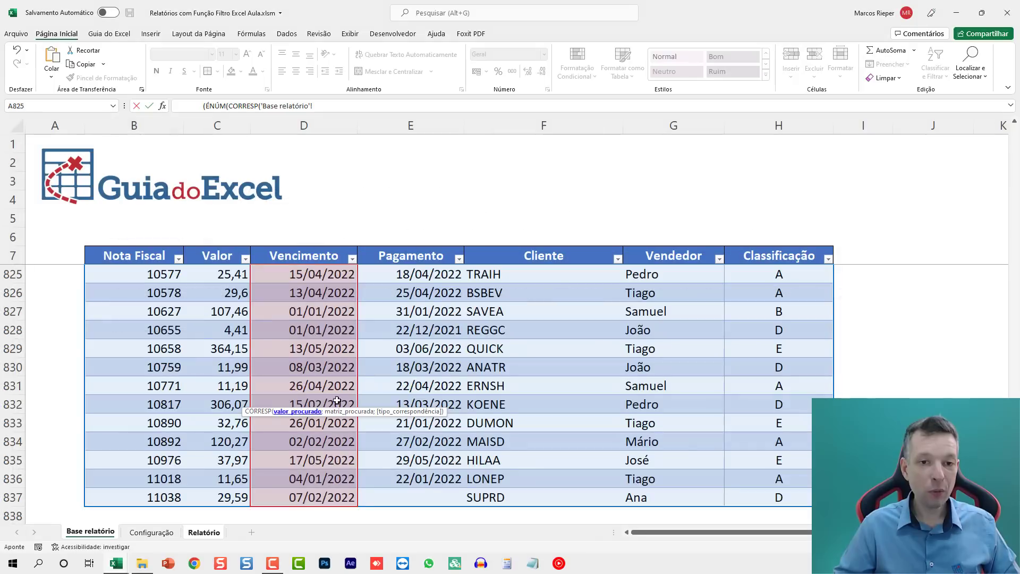
{"action": "left_click", "coordinate": [738, 308]}
{"action": "key", "text": "ctrl+space"}
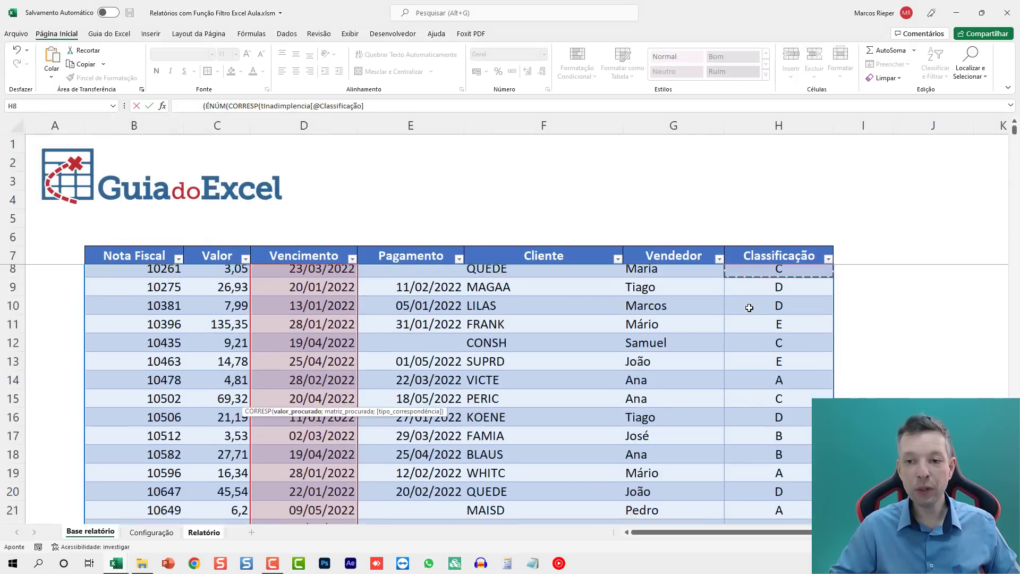
{"action": "type", "text": ";"}
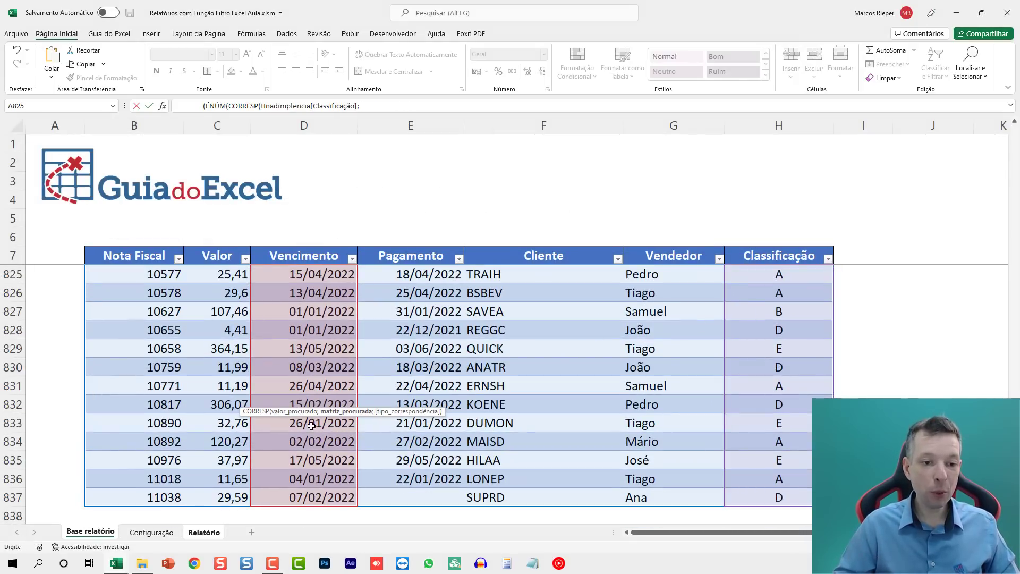
Complete the CORRESP condition with Configuração!$H$9:$H$13 and match type 0, and enter the FILTRO formula, accepting Excel's proposed correction
{"action": "left_click", "coordinate": [153, 532]}
{"action": "left_click_drag", "start_coordinate": [603, 238], "coordinate": [609, 305]}
{"action": "key", "text": "F4"}
{"action": "type", "text": ";"}
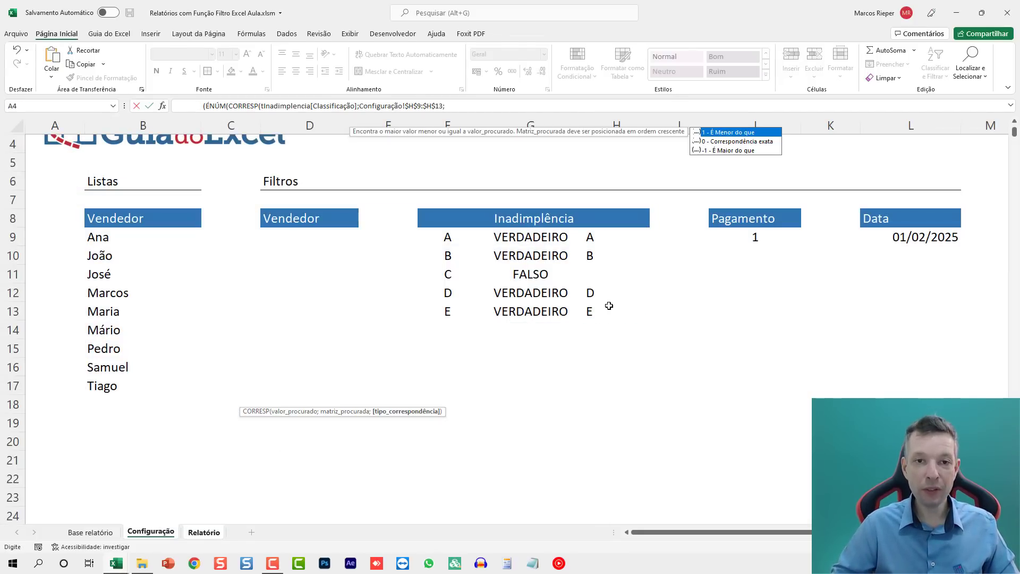
{"action": "type", "text": "0)"}
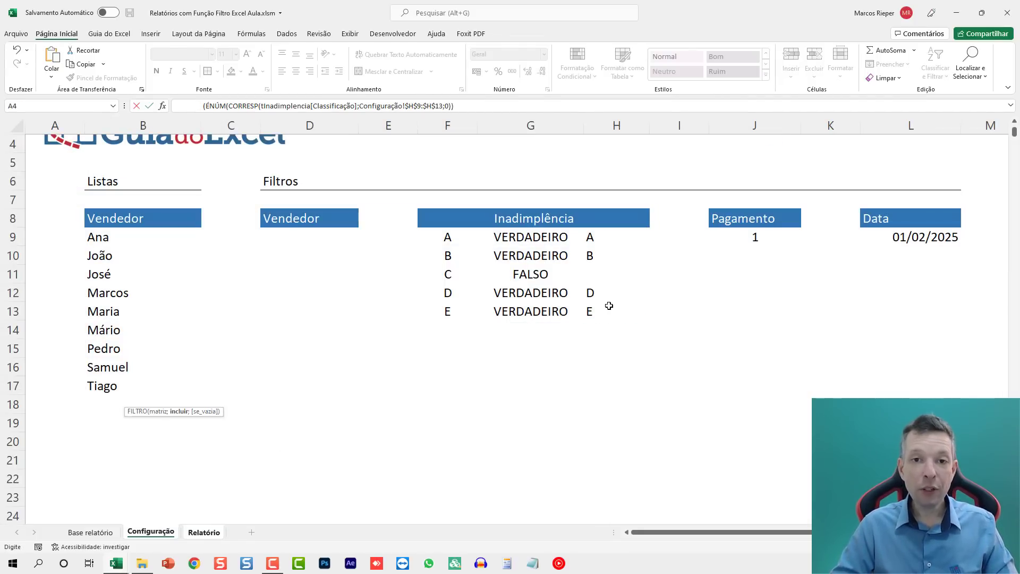
{"action": "key", "text": "Return"}
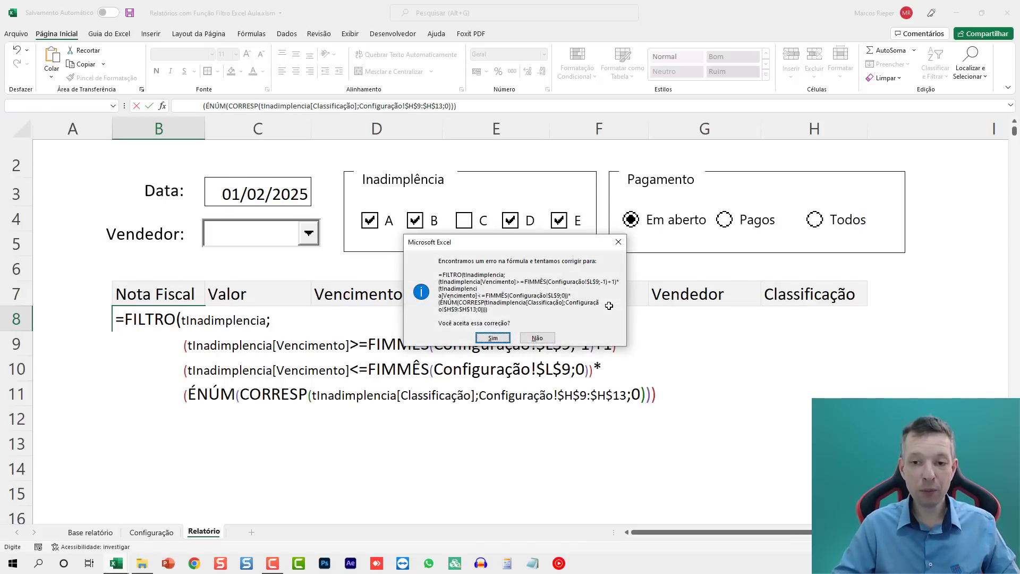
{"action": "key", "text": "Return"}
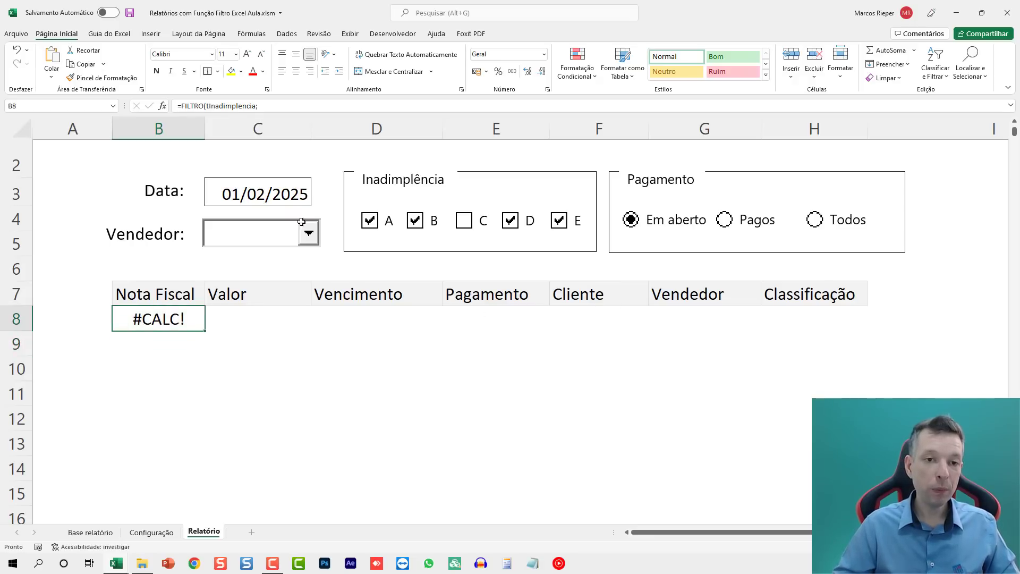
Set the report's Data filter in C3 back to 01/02/2022 and check the Classificação values in the filtered rows
{"action": "left_click", "coordinate": [283, 192]}
{"action": "key", "text": "F2"}
{"action": "key", "text": "BackSpace"}
{"action": "type", "text": "2"}
{"action": "key", "text": "Return"}
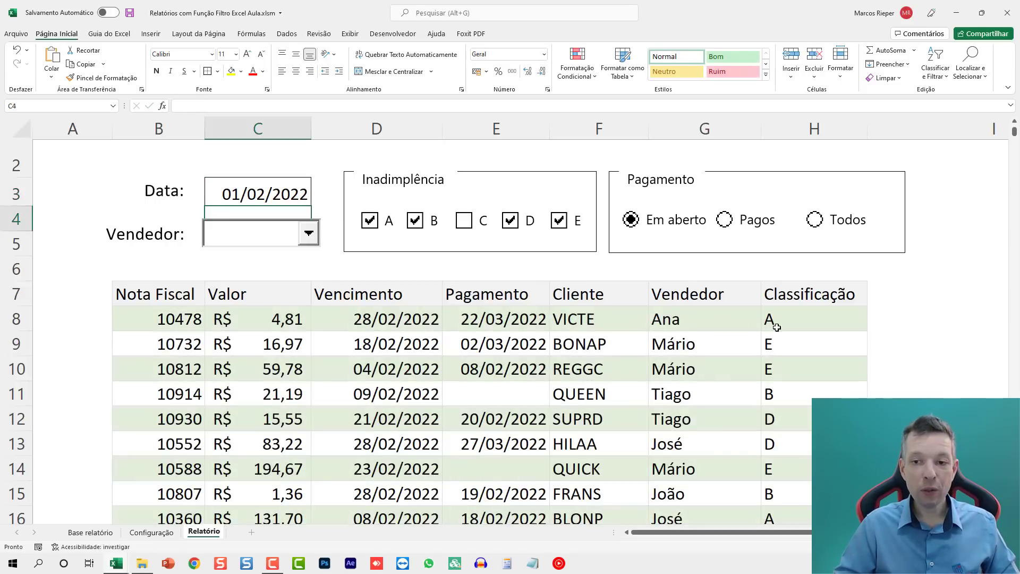
{"action": "scroll", "coordinate": [797, 361], "scroll_direction": "down", "scroll_amount": 3}
{"action": "scroll", "coordinate": [802, 369], "scroll_direction": "up", "scroll_amount": 3}
Clear the B, D and E options of the Inadimplência filter and review the report rows
{"action": "left_click", "coordinate": [415, 294]}
{"action": "left_click", "coordinate": [533, 301]}
{"action": "left_click", "coordinate": [559, 296]}
{"action": "scroll", "coordinate": [659, 388], "scroll_direction": "down", "scroll_amount": 4}
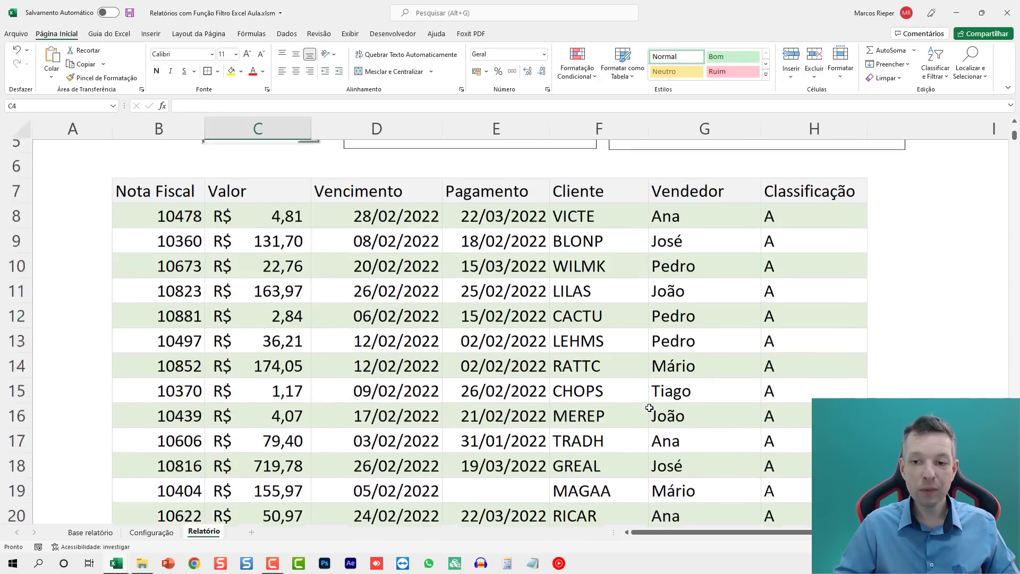
{"action": "scroll", "coordinate": [584, 372], "scroll_direction": "up", "scroll_amount": 4}
Enable Inadimplência options B and C, clear option A, and review the report rows
{"action": "left_click", "coordinate": [415, 220]}
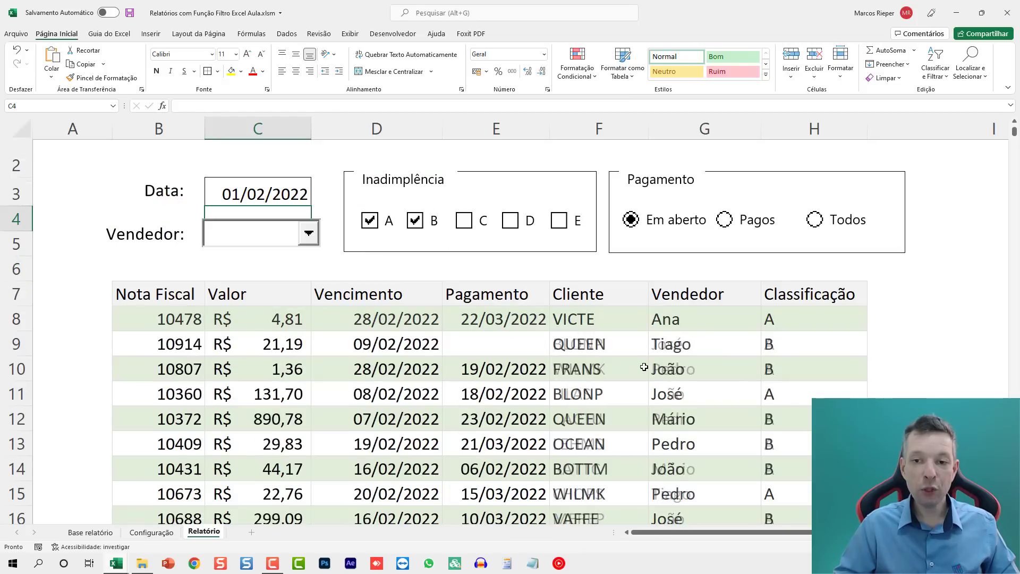
{"action": "left_click", "coordinate": [370, 220]}
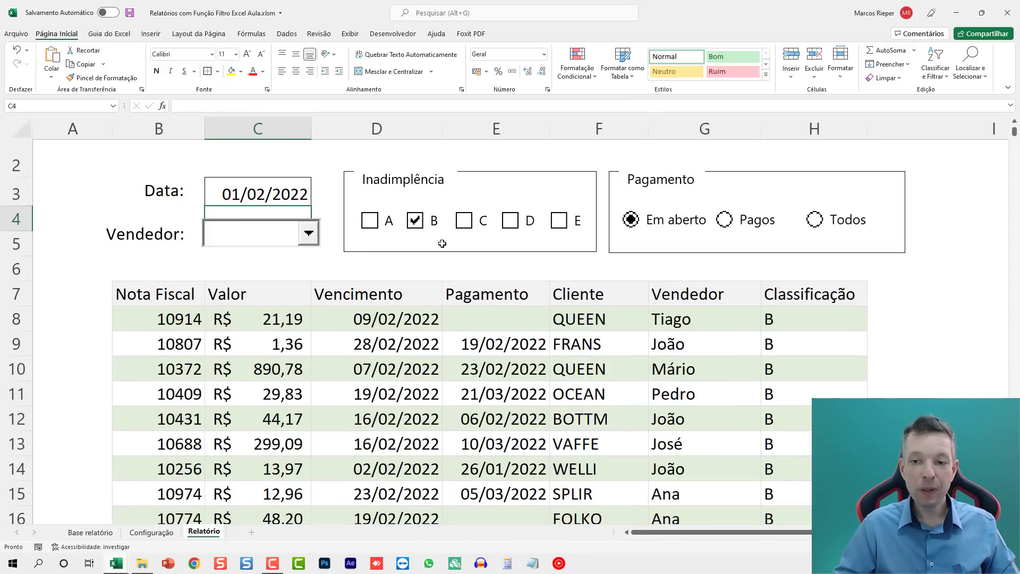
{"action": "left_click", "coordinate": [464, 221]}
{"action": "scroll", "coordinate": [668, 411], "scroll_direction": "down", "scroll_amount": 4}
{"action": "scroll", "coordinate": [659, 417], "scroll_direction": "up", "scroll_amount": 4}
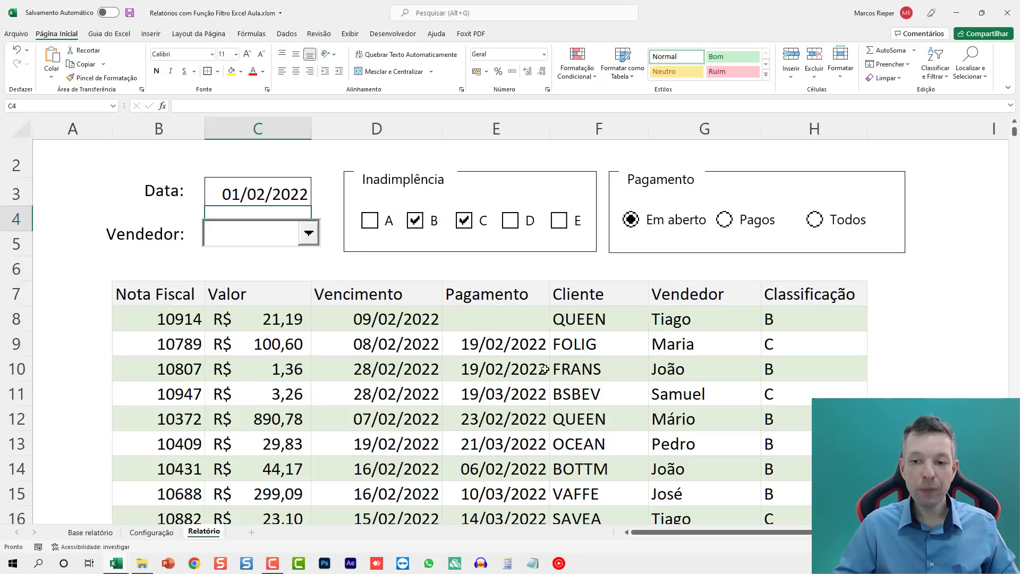
Enable Inadimplência option A, clear options B and C, review the filtered report rows, and save the workbook
{"action": "left_click", "coordinate": [294, 344]}
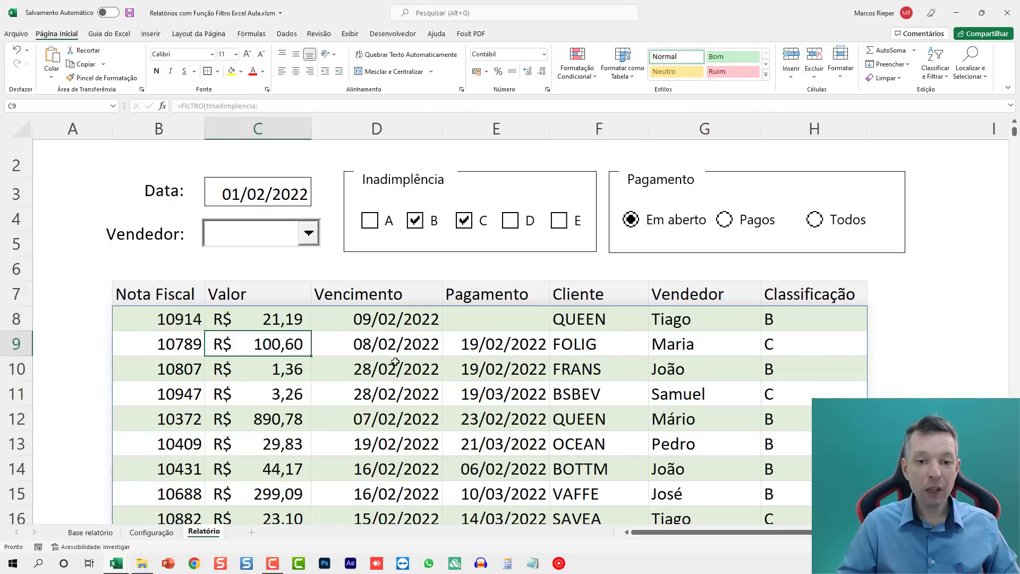
{"action": "left_click", "coordinate": [370, 220]}
{"action": "left_click", "coordinate": [415, 220]}
{"action": "left_click", "coordinate": [463, 220]}
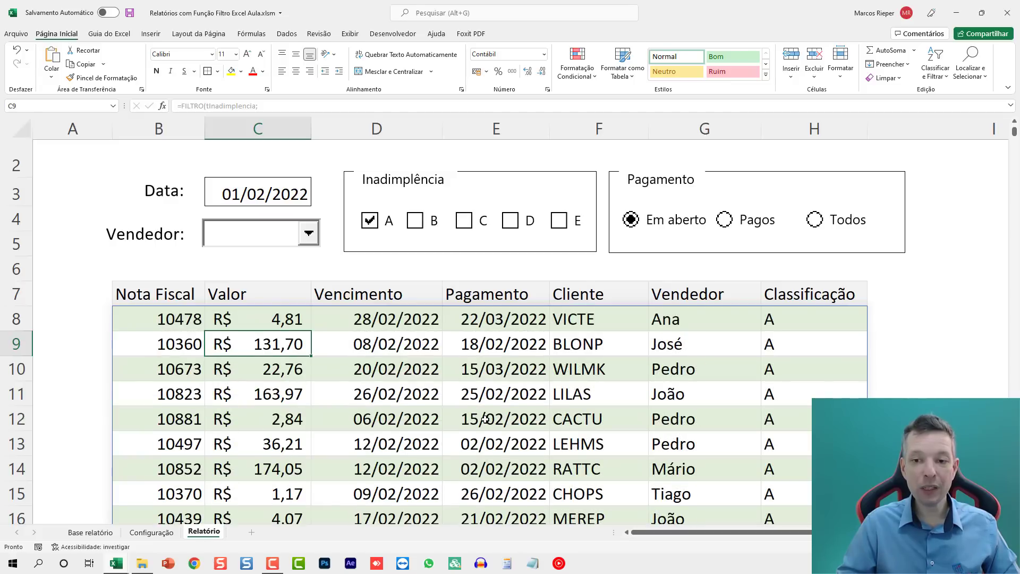
{"action": "left_click", "coordinate": [177, 326]}
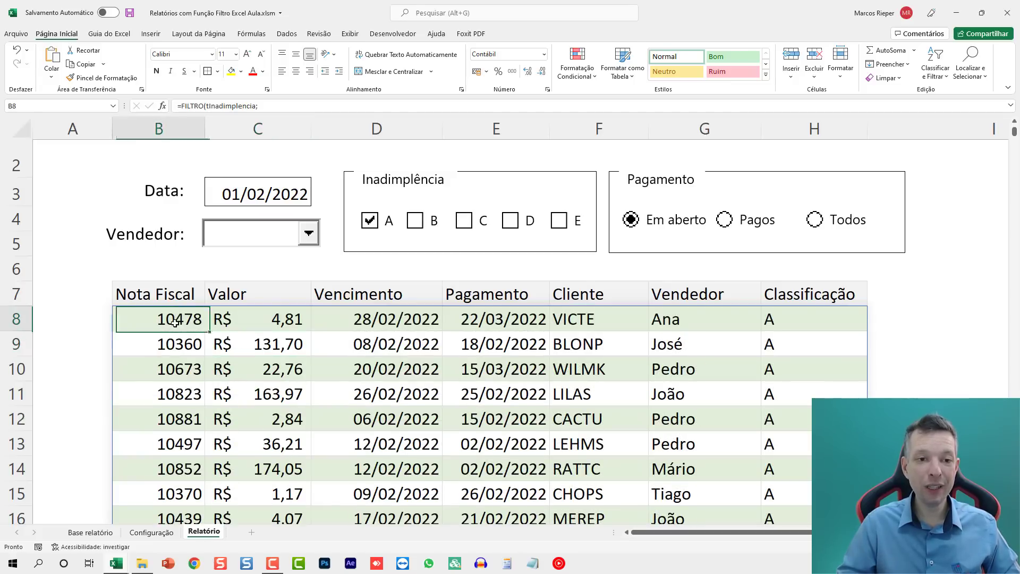
{"action": "scroll", "coordinate": [198, 324], "scroll_direction": "up", "scroll_amount": 1}
{"action": "scroll", "coordinate": [198, 324], "scroll_direction": "down", "scroll_amount": 6}
{"action": "scroll", "coordinate": [458, 343], "scroll_direction": "up", "scroll_amount": 6}
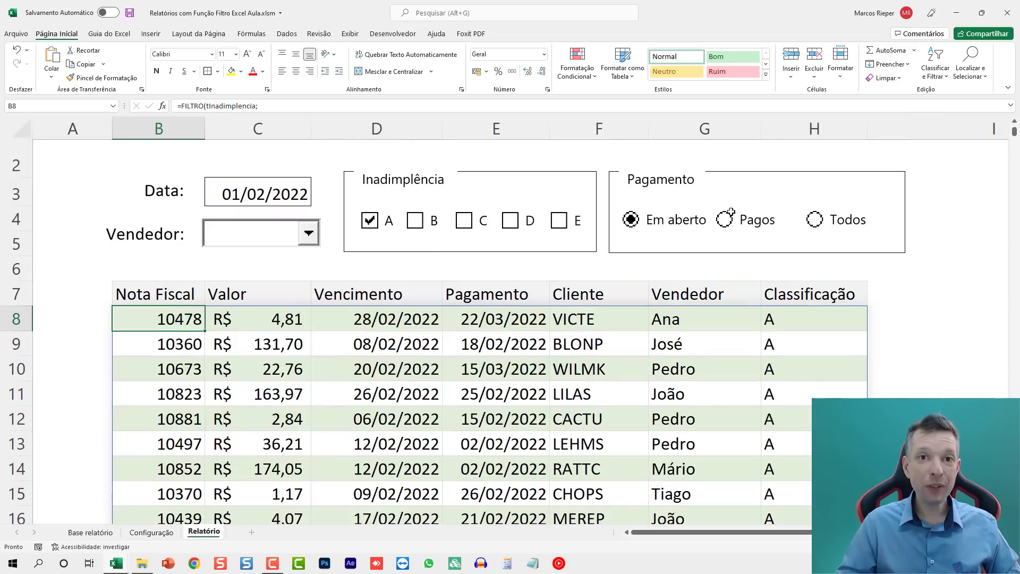
{"action": "key", "text": "ctrl+s"}
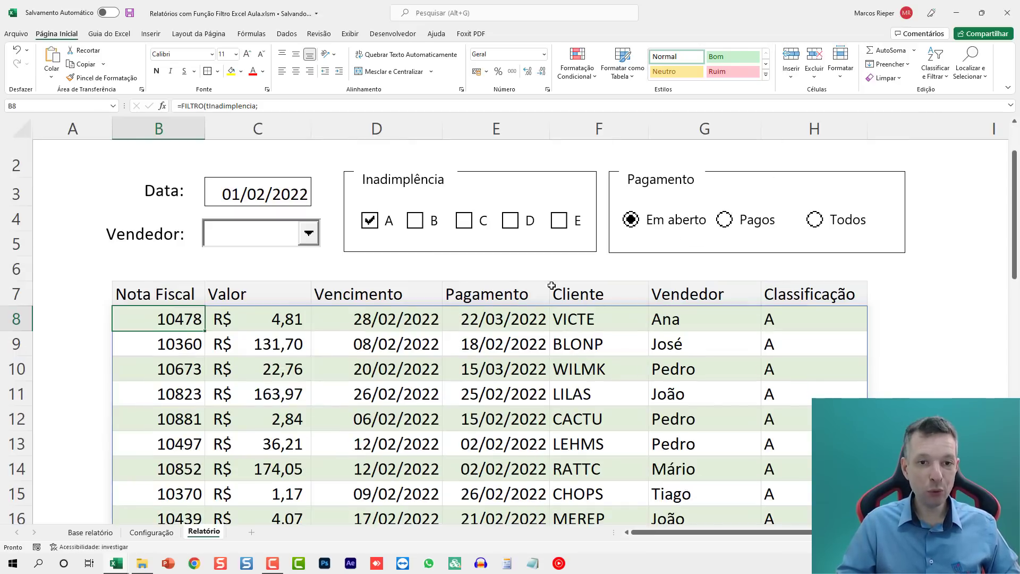
Set the report's Data filter in C3 to 01/02/2025
{"action": "double_click", "coordinate": [264, 188]}
{"action": "key", "text": "BackSpace"}
{"action": "type", "text": "5"}
{"action": "key", "text": "Return"}
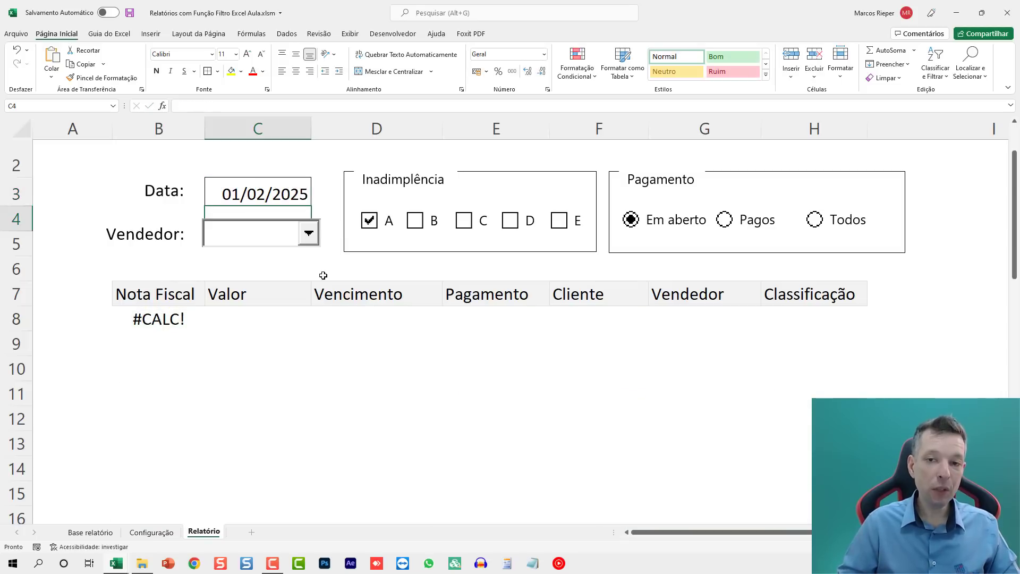
Save the workbook and reopen the FILTRO formula in B8, replacing its final closing parenthesis with * and a line break
{"action": "left_click", "coordinate": [170, 317]}
{"action": "key", "text": "ctrl+s"}
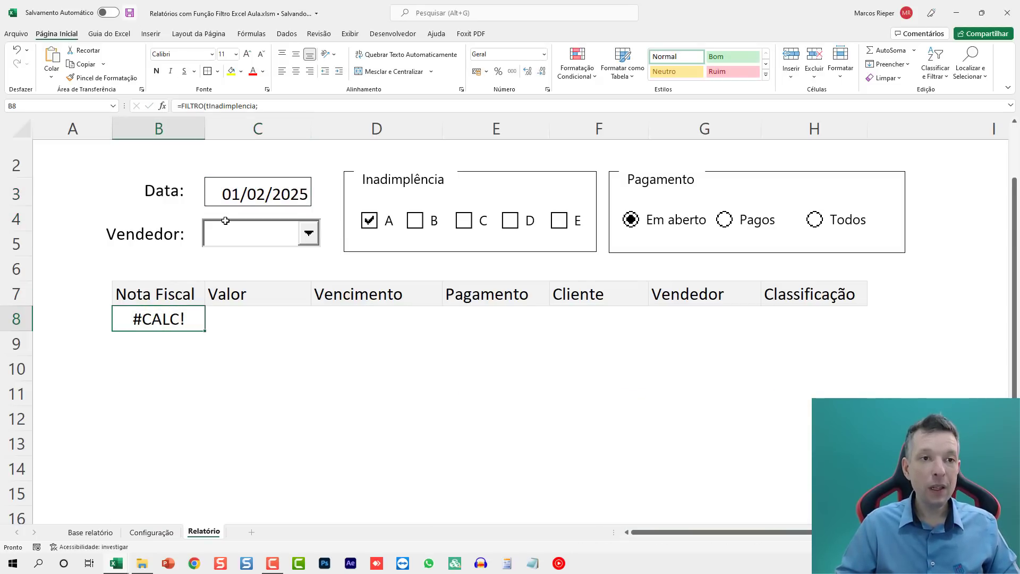
{"action": "key", "text": "F2"}
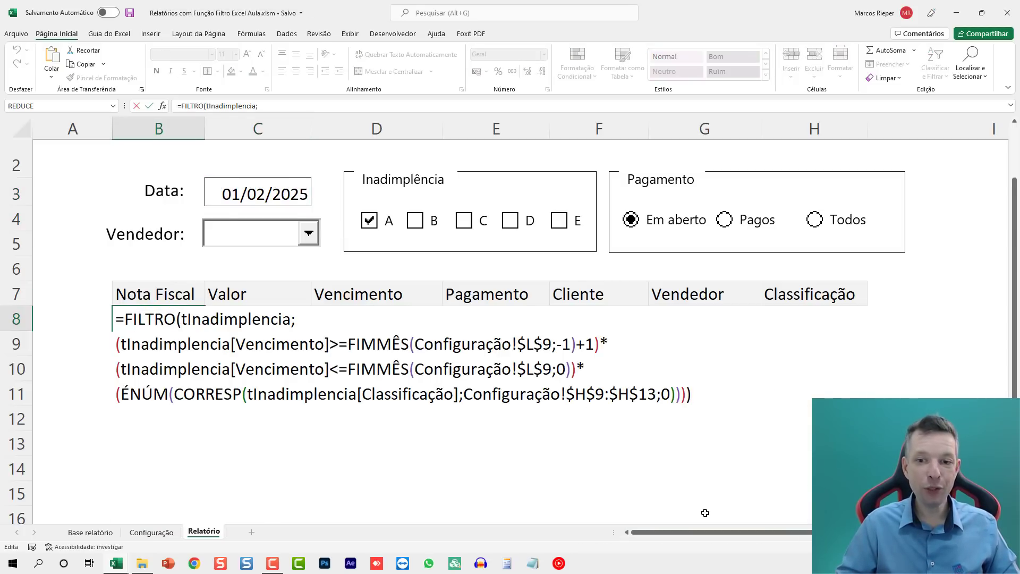
{"action": "key", "text": "ctrl+End"}
{"action": "key", "text": "BackSpace"}
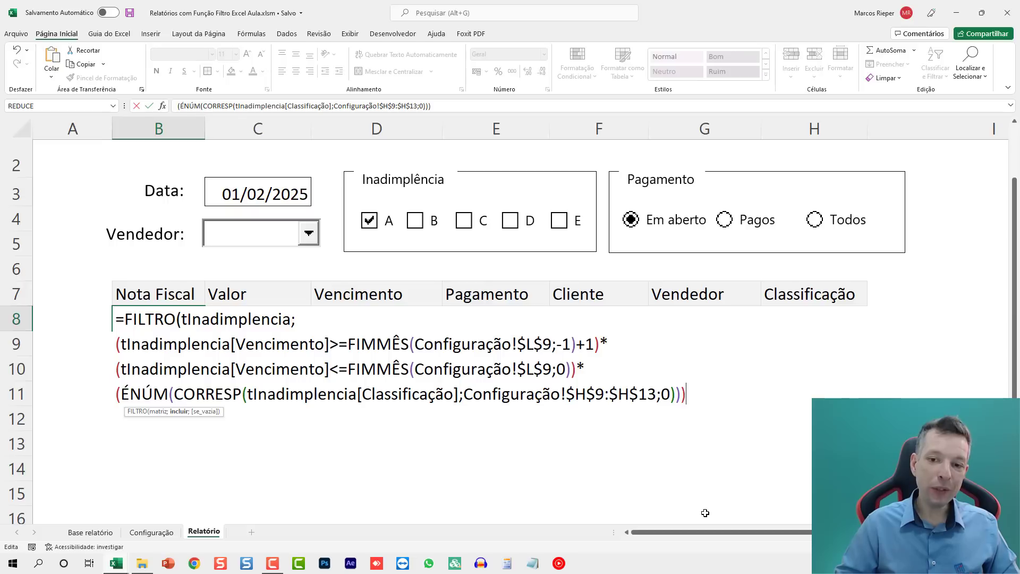
{"action": "type", "text": "*"}
{"action": "key", "text": "alt+Return"}
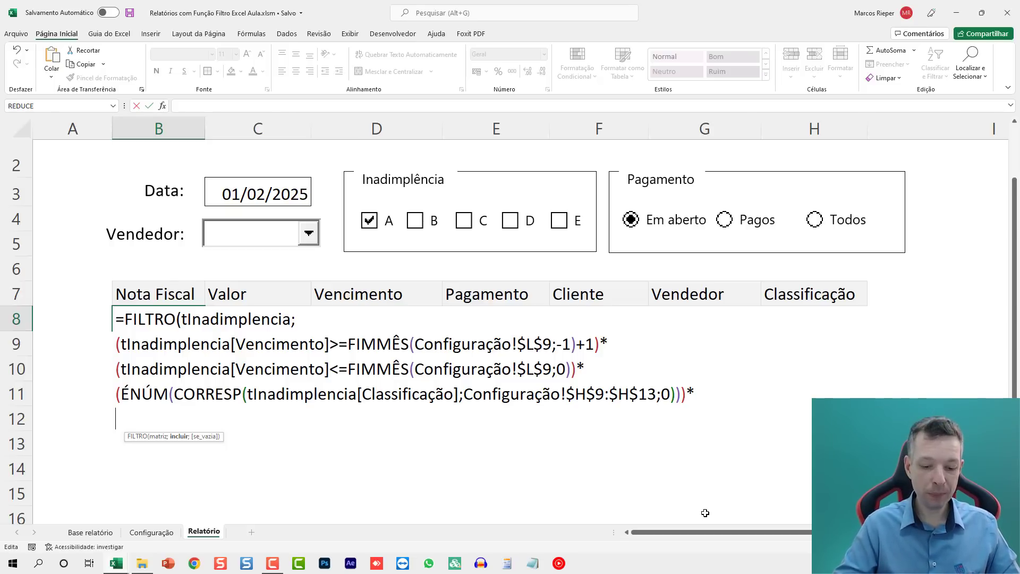
Begin a parenthesized SE condition on the new formula line, with the test Configuração!$J$9=1
{"action": "type", "text": "SE"}
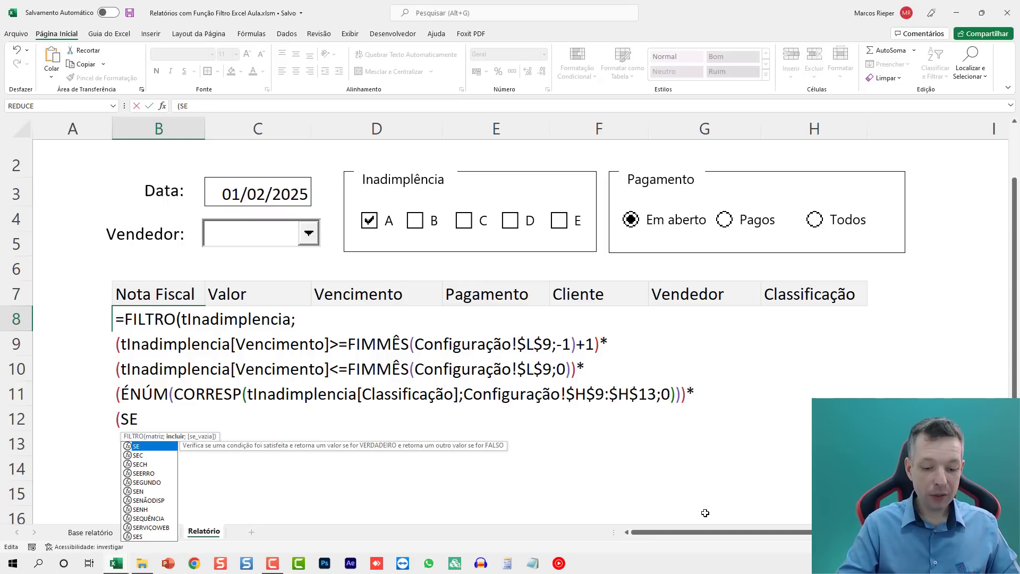
{"action": "type", "text": "("}
{"action": "left_click", "coordinate": [162, 532]}
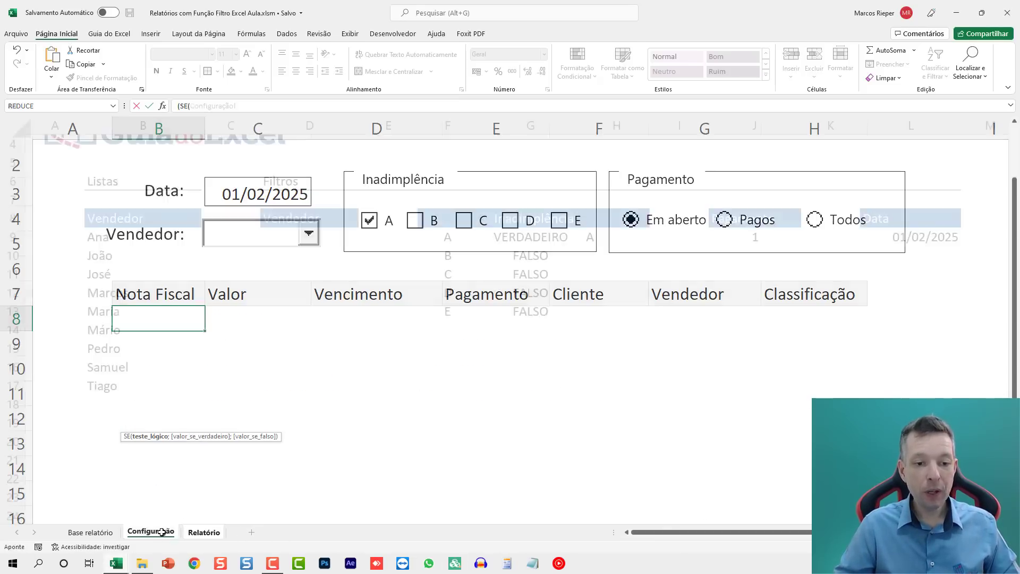
{"action": "left_click", "coordinate": [757, 238]}
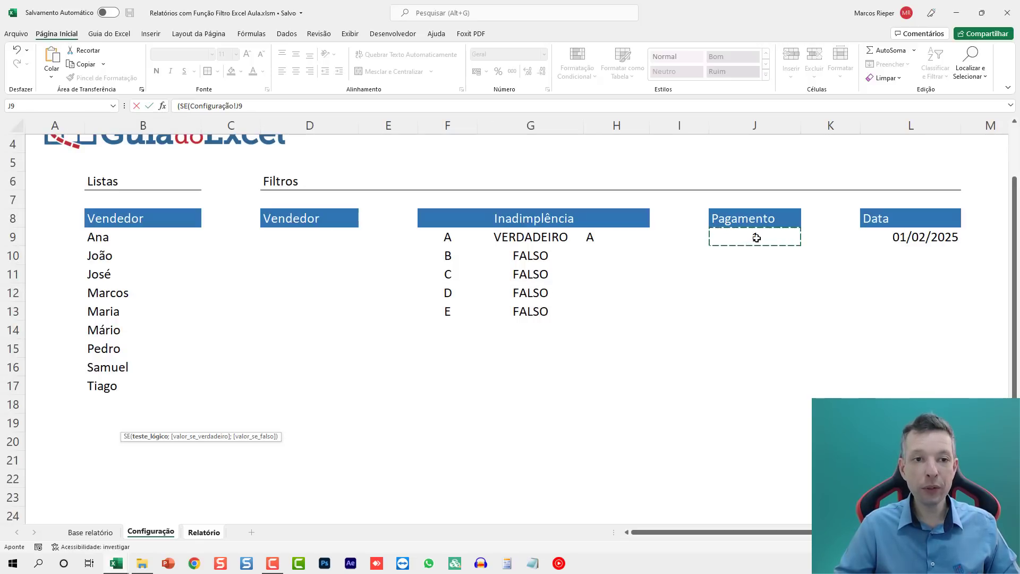
{"action": "key", "text": "F4"}
{"action": "type", "text": "="}
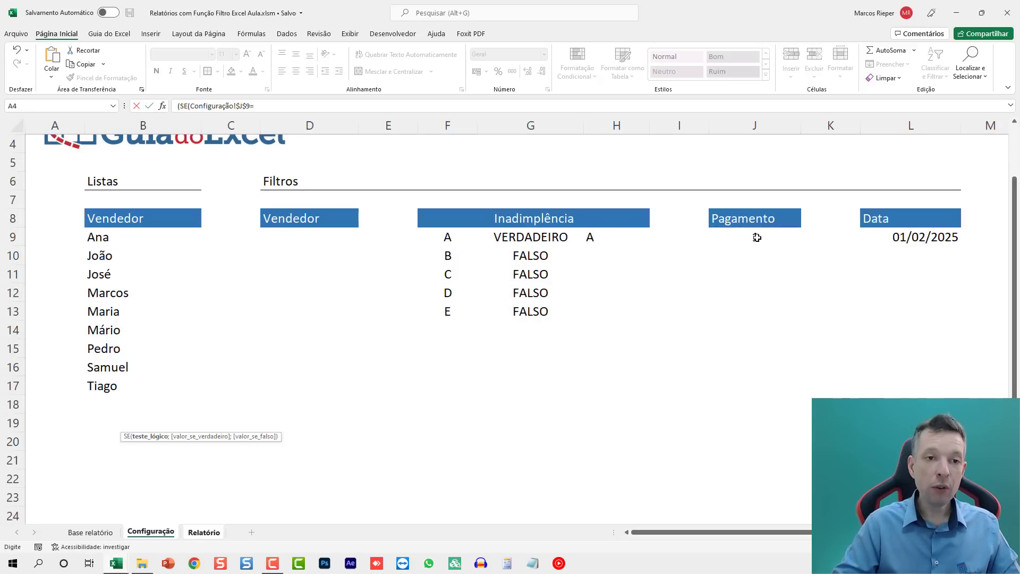
{"action": "type", "text": "1;"}
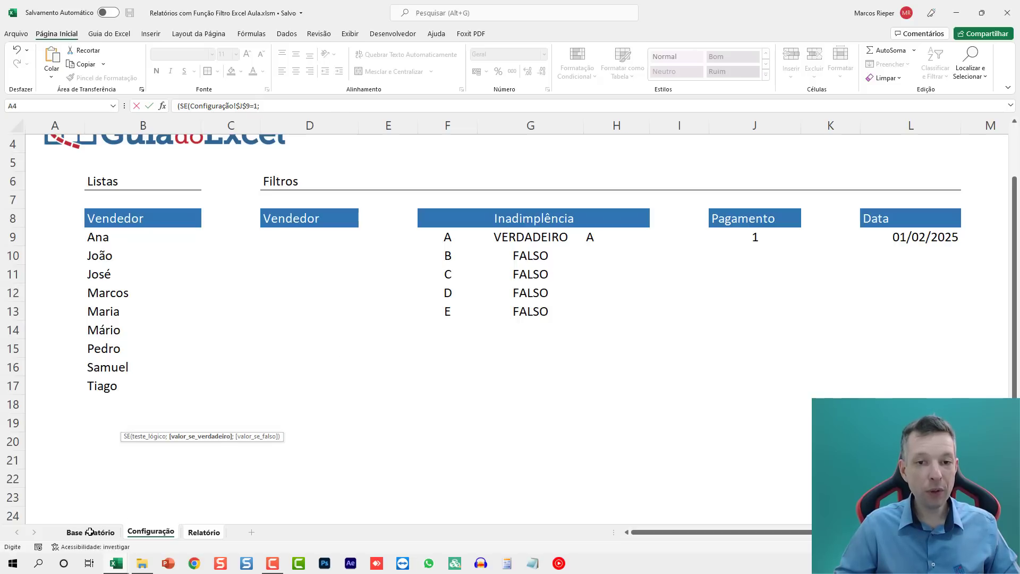
Shorten the SE test to Configuração!$J$9 and reference the tInadimplencia[Pagamento] column as its value if true
{"action": "key", "text": "BackSpace"}
{"action": "key", "text": "BackSpace"}
{"action": "key", "text": "BackSpace"}
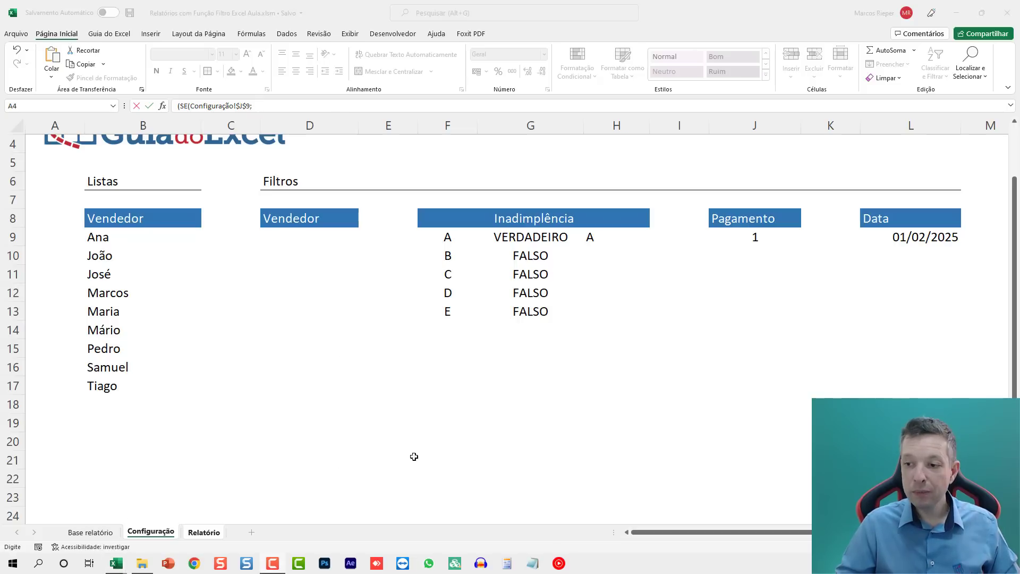
{"action": "type", "text": ";"}
{"action": "left_click", "coordinate": [91, 530]}
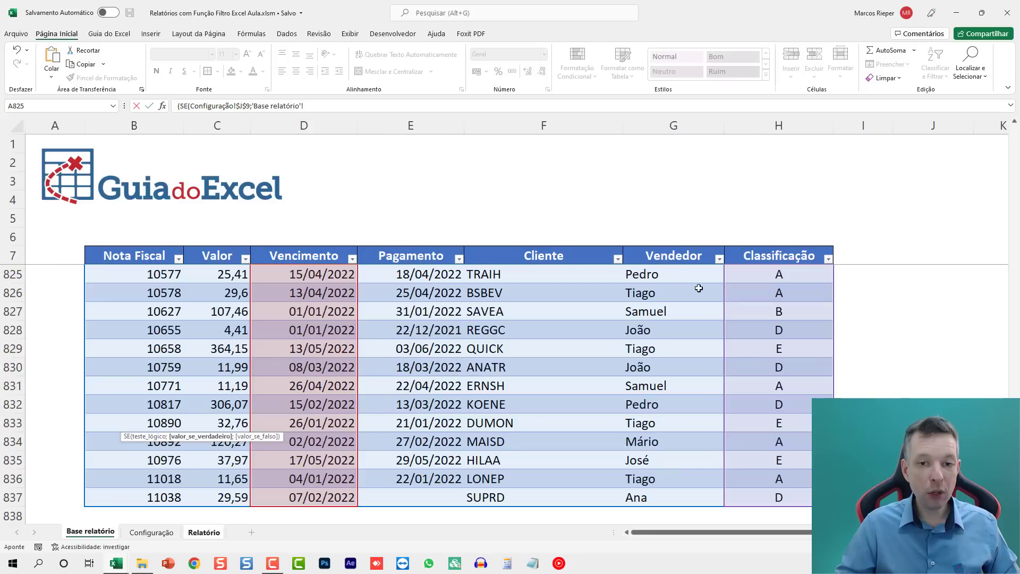
{"action": "left_click", "coordinate": [435, 273]}
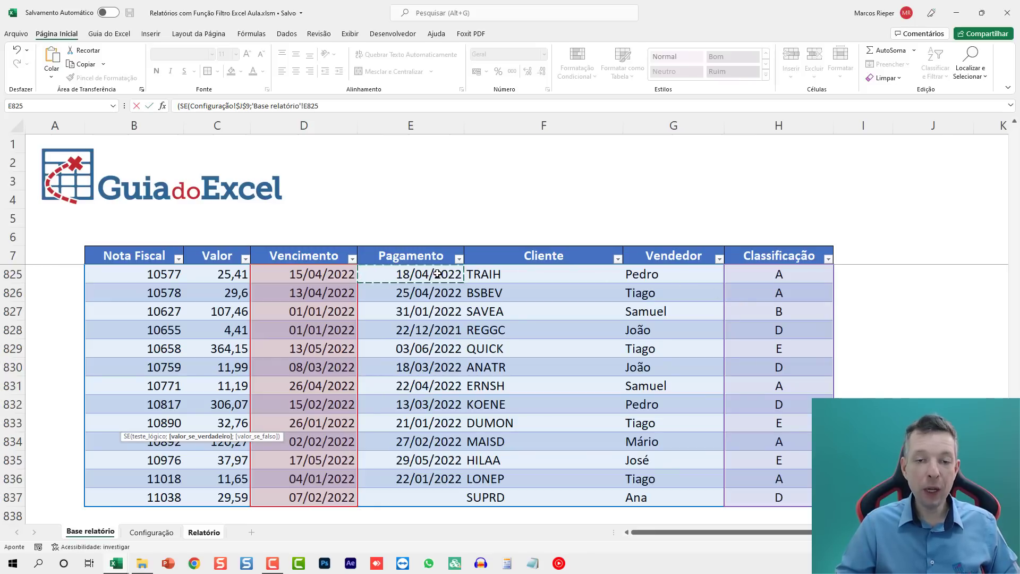
{"action": "key", "text": "ctrl+space"}
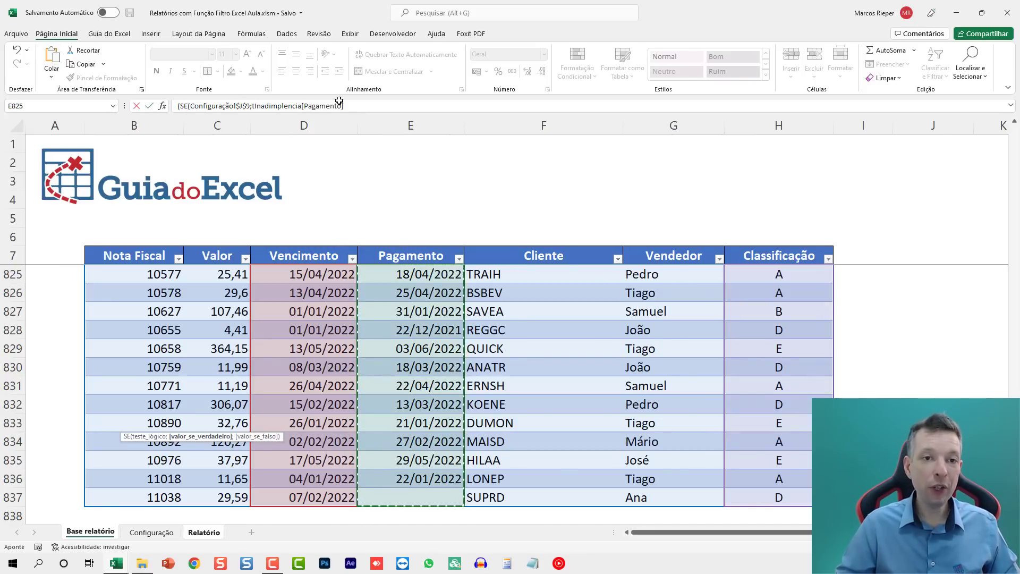
Put =1 back in the SE test and complete the true value as tInadimplencia[Pagamento]="", followed by a semicolon
{"action": "left_click", "coordinate": [417, 107]}
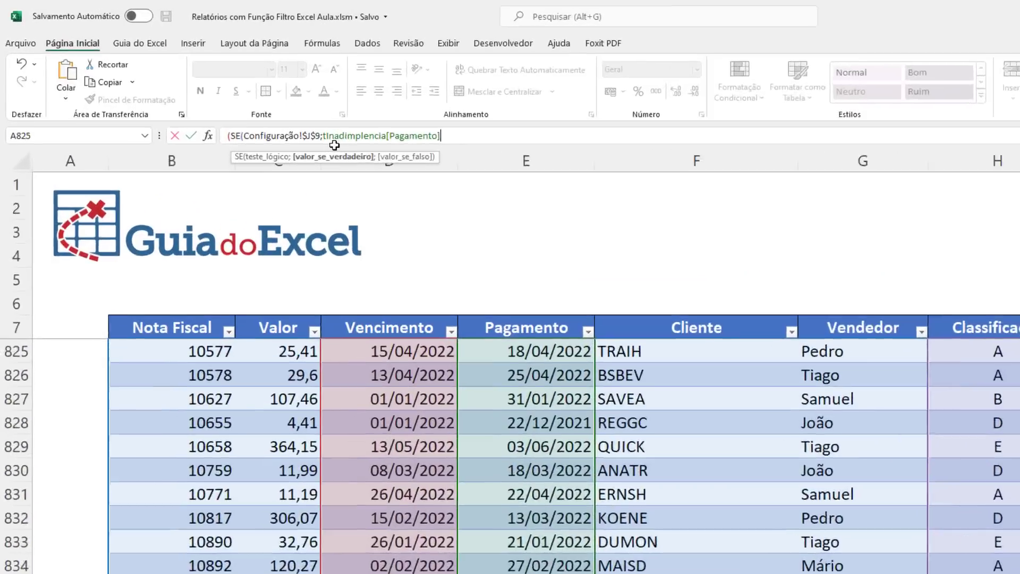
{"action": "left_click", "coordinate": [321, 135]}
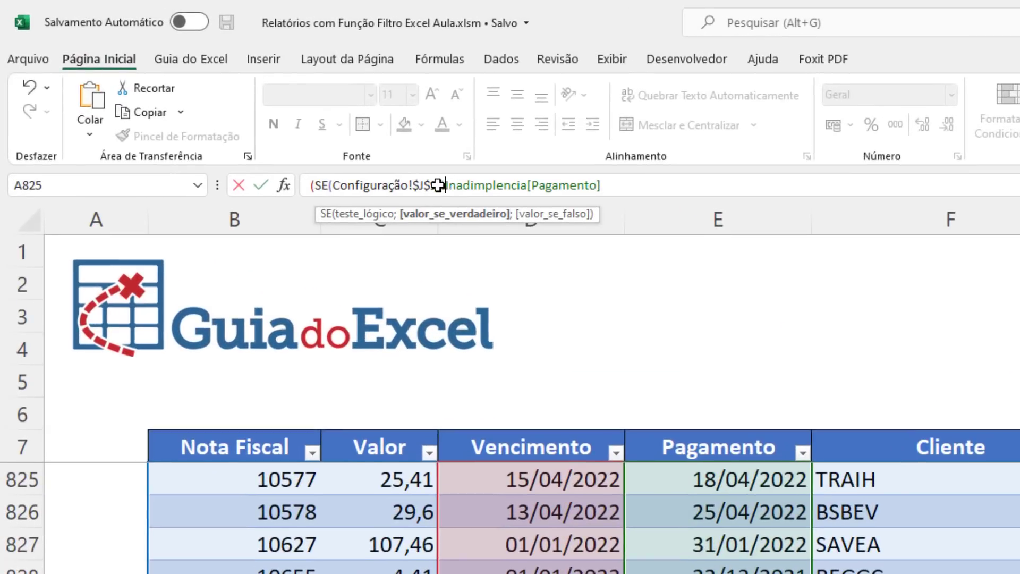
{"action": "type", "text": "=1"}
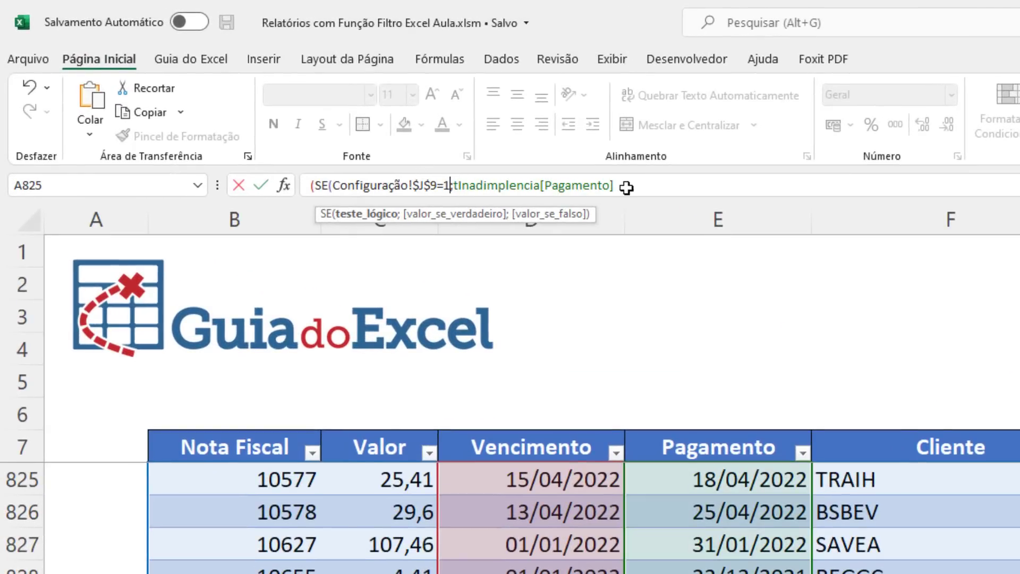
{"action": "left_click", "coordinate": [648, 175]}
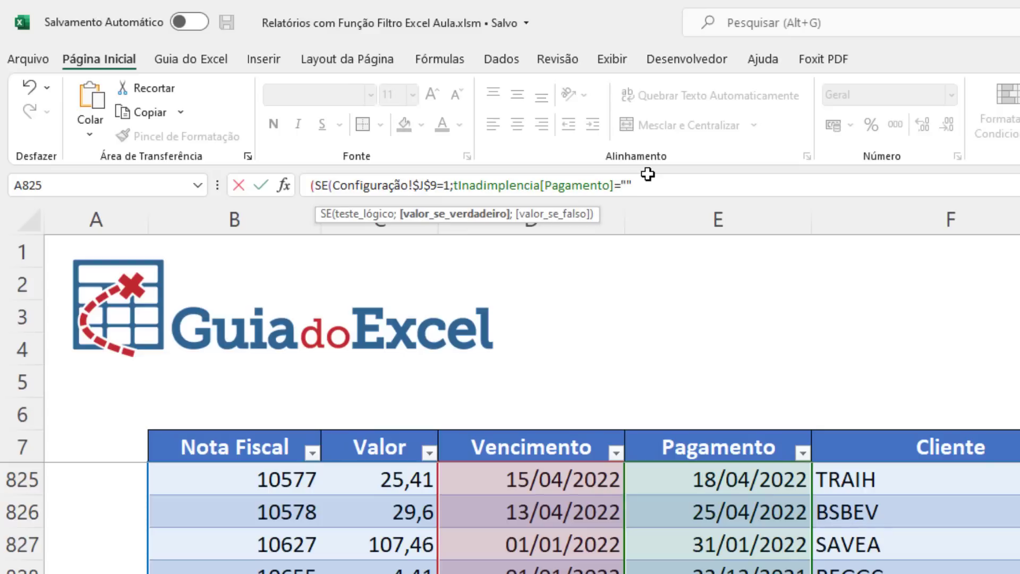
{"action": "type", "text": ";"}
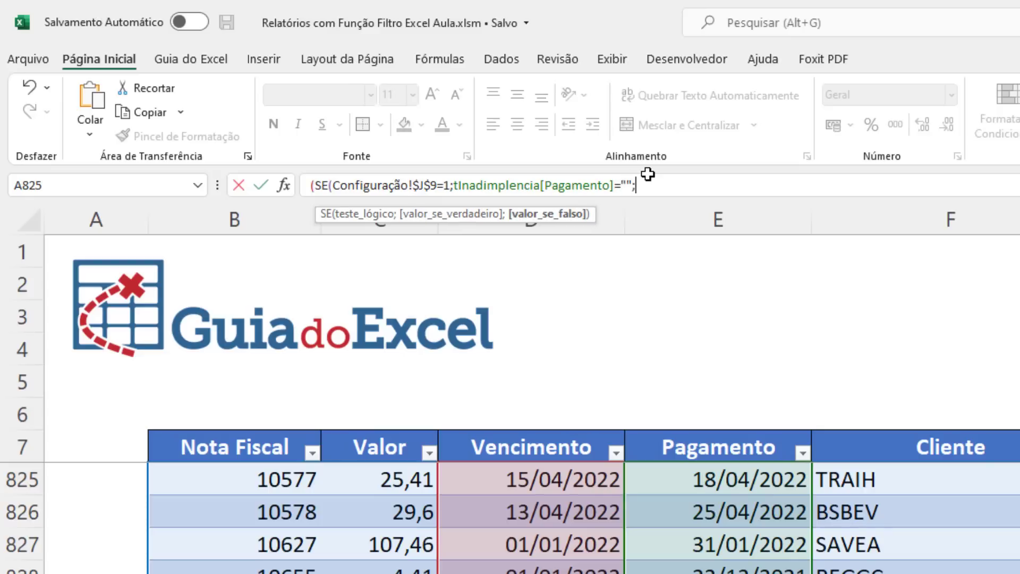
Nest a second SE as the value if false, with the test Configuração!$J$9=2
{"action": "type", "text": "SE"}
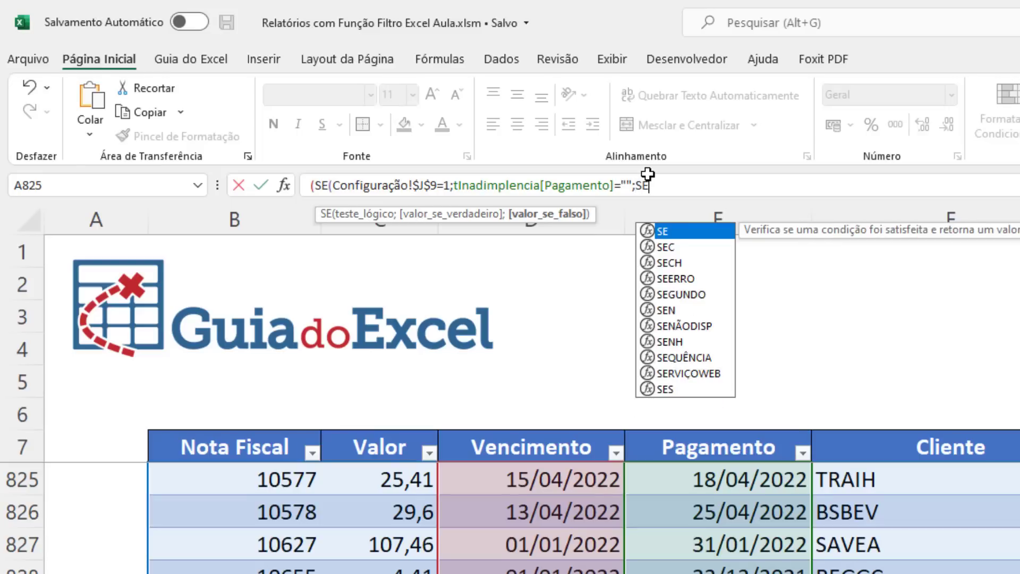
{"action": "type", "text": "("}
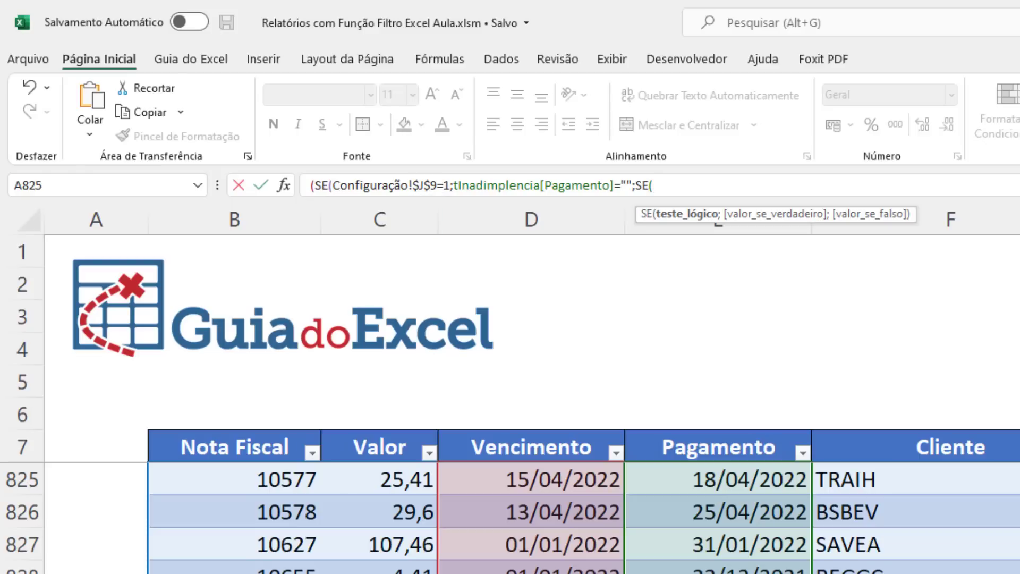
{"action": "key", "text": "ctrl+Page_Up"}
{"action": "left_click", "coordinate": [1018, 415]}
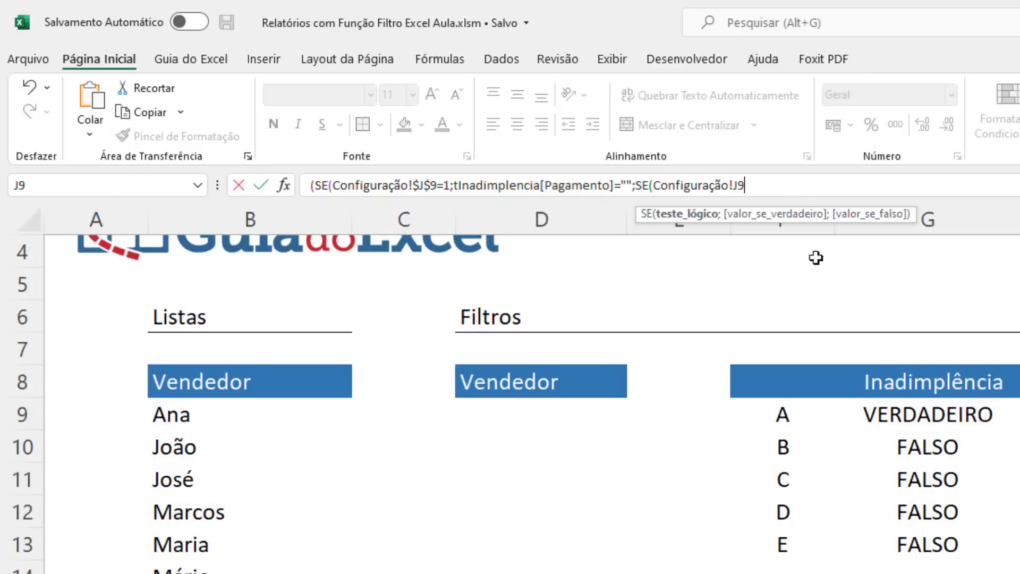
{"action": "key", "text": "F4"}
{"action": "type", "text": "=2;"}
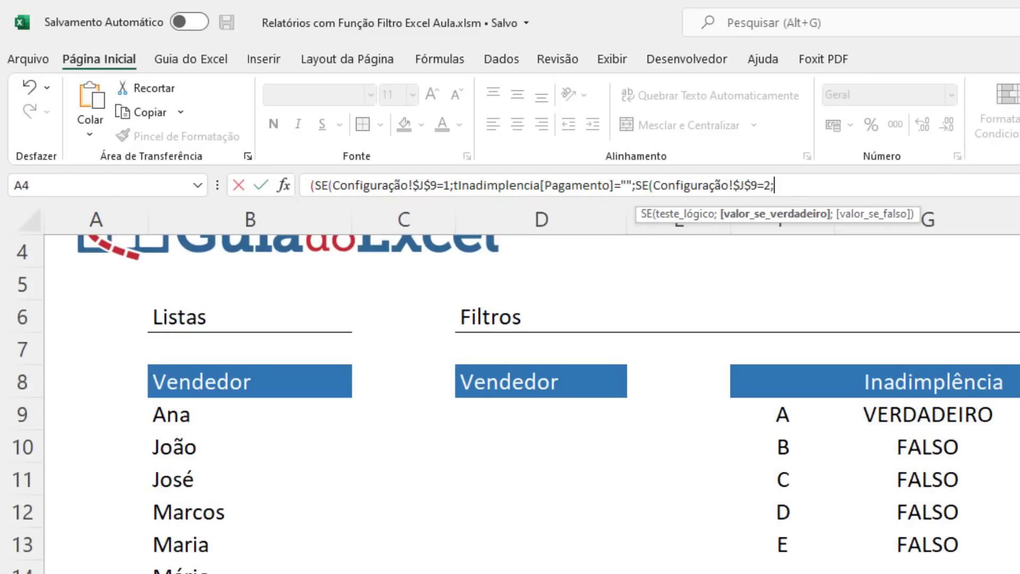
Complete the nested SE with tInadimplencia[Pagamento]>0 if true and 1 if false, close all parentheses and enter the formula
{"action": "key", "text": "ctrl+Page_Down"}
{"action": "left_click", "coordinate": [770, 534]}
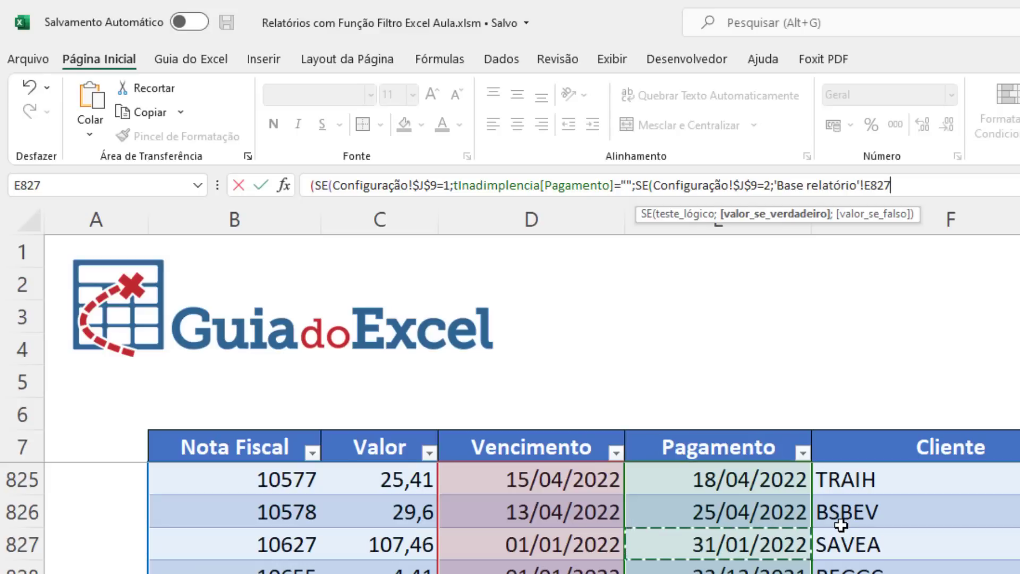
{"action": "key", "text": "ctrl+space"}
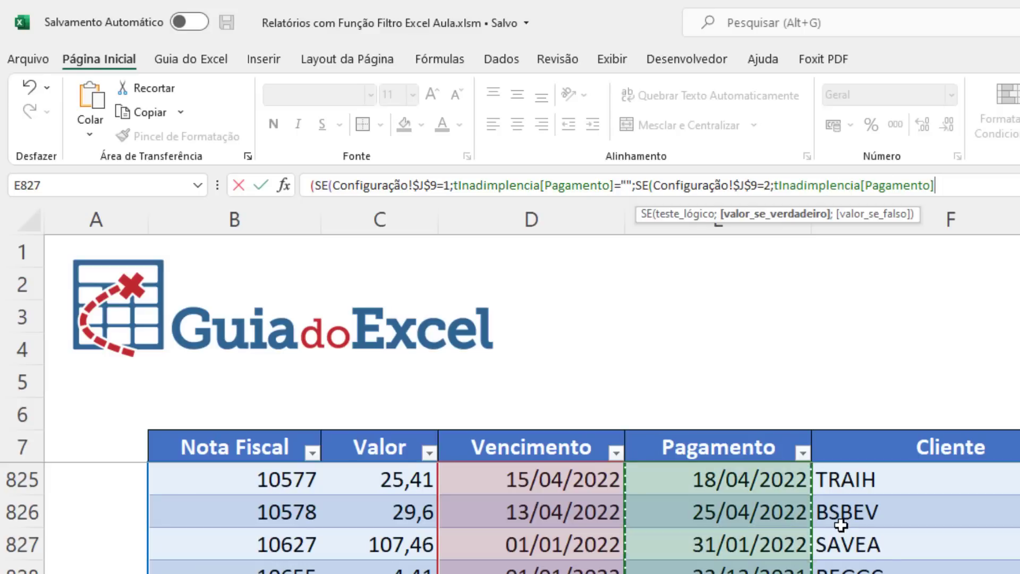
{"action": "type", "text": ">0"}
{"action": "type", "text": ";"}
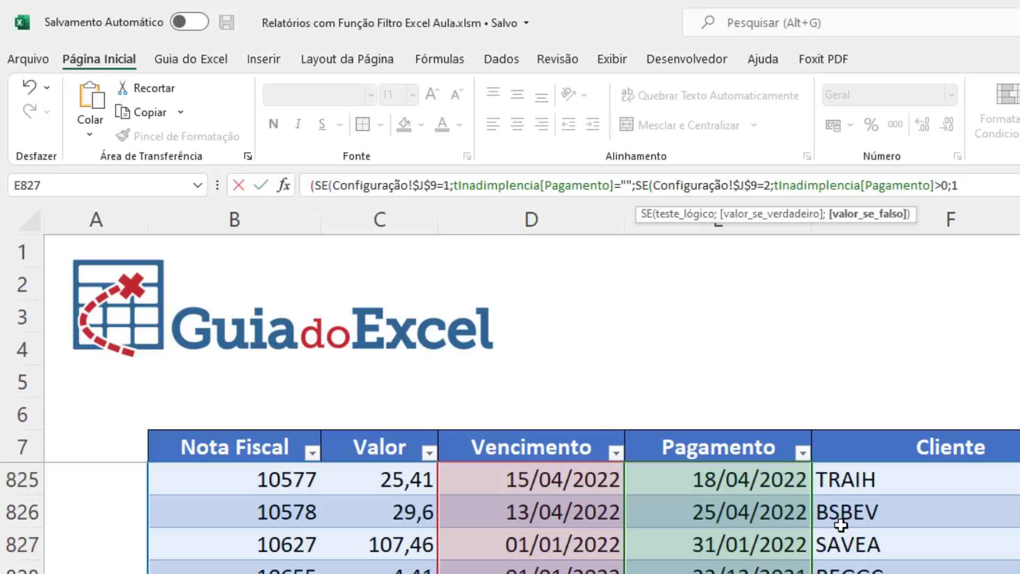
{"action": "type", "text": "1)))"}
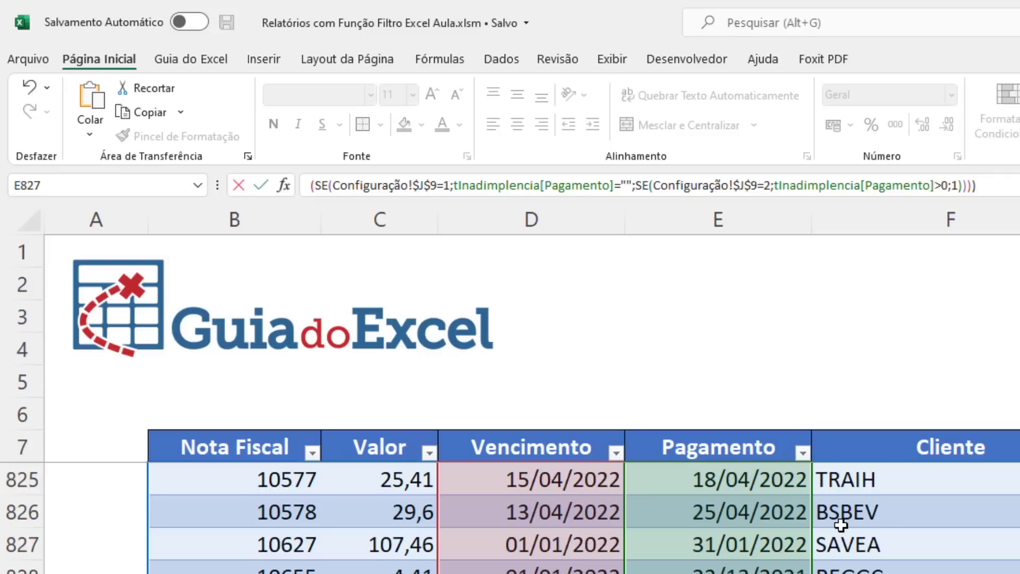
{"action": "key", "text": "BackSpace"}
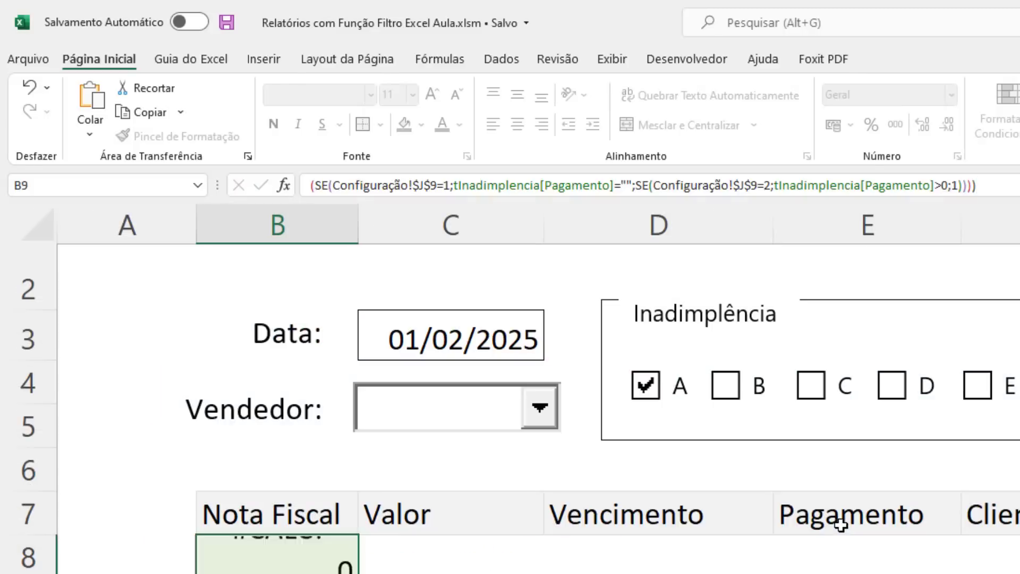
Set the report's Data filter in C3 to 01/02/2022
{"action": "left_click", "coordinate": [453, 340]}
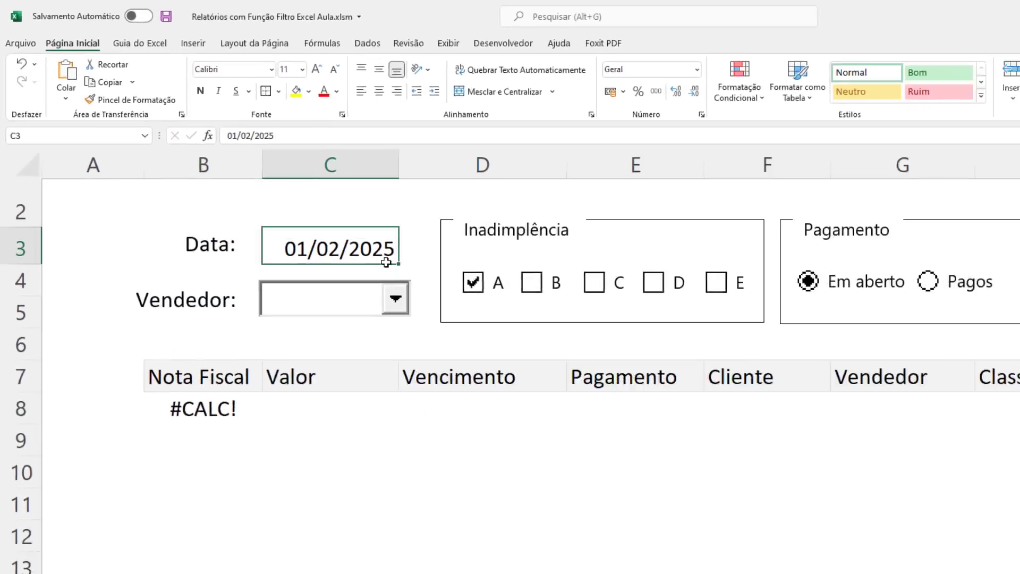
{"action": "key", "text": "F2"}
{"action": "key", "text": "shift+Left"}
{"action": "type", "text": "2"}
{"action": "key", "text": "Return"}
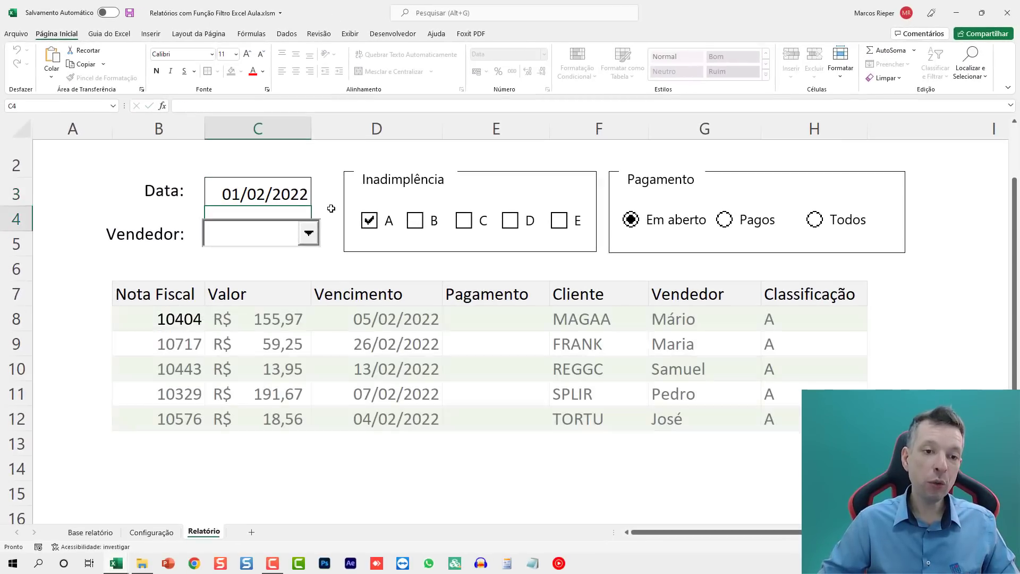
Test the Pagamento filter with Pagos and with Todos, examining the payment dates listed in the report for each option
{"action": "key", "text": "Up"}
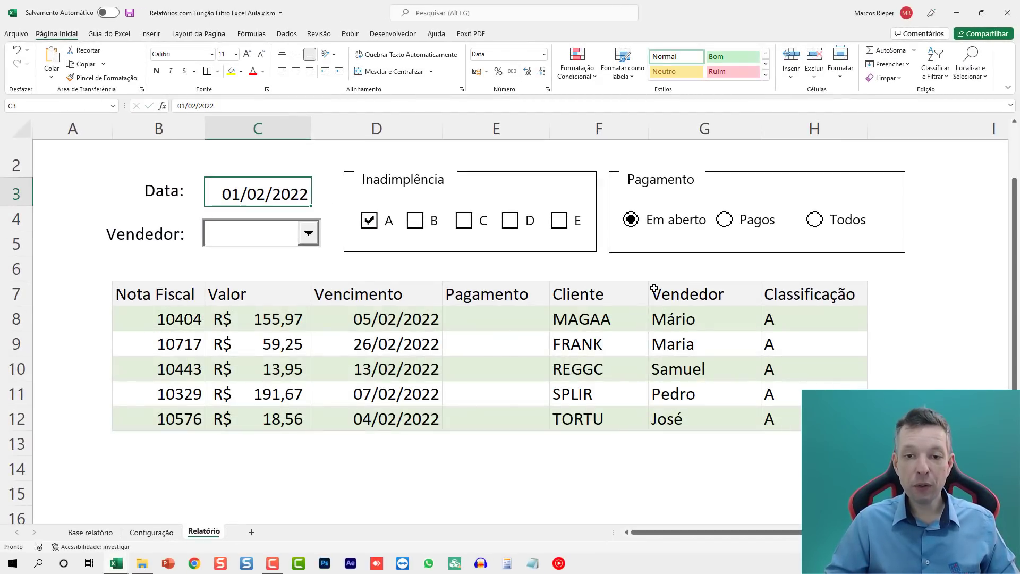
{"action": "left_click", "coordinate": [724, 220]}
{"action": "scroll", "coordinate": [505, 335], "scroll_direction": "down", "scroll_amount": 6}
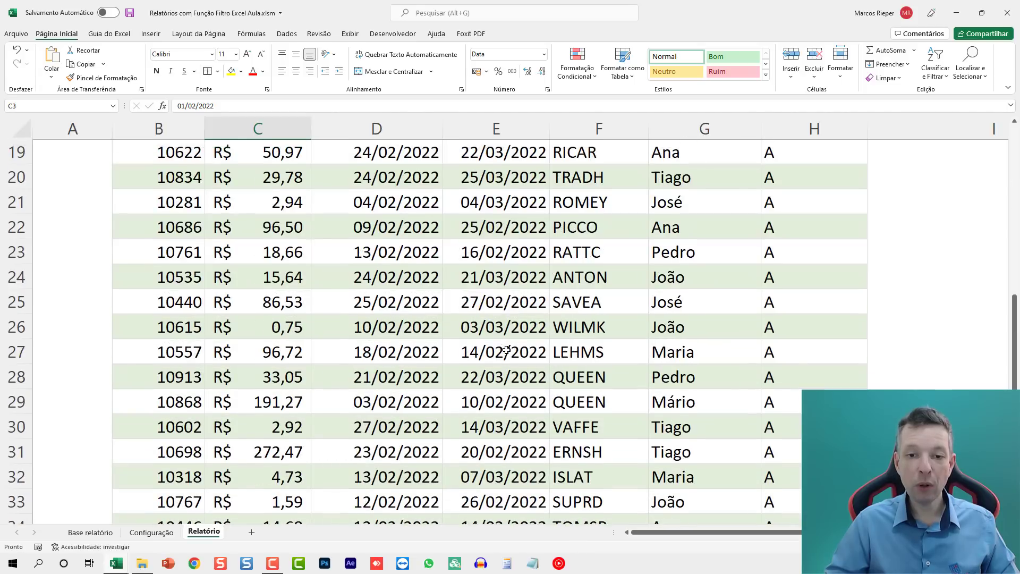
{"action": "scroll", "coordinate": [506, 335], "scroll_direction": "up", "scroll_amount": 6}
{"action": "left_click", "coordinate": [816, 220]}
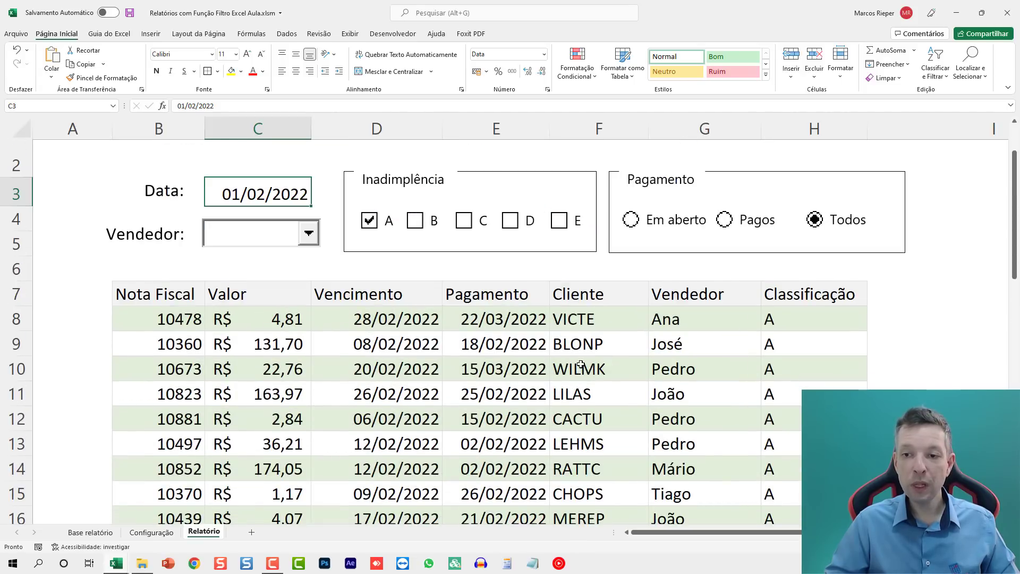
{"action": "scroll", "coordinate": [495, 319], "scroll_direction": "down", "scroll_amount": 8}
{"action": "scroll", "coordinate": [495, 319], "scroll_direction": "up", "scroll_amount": 4}
{"action": "left_click", "coordinate": [495, 318]}
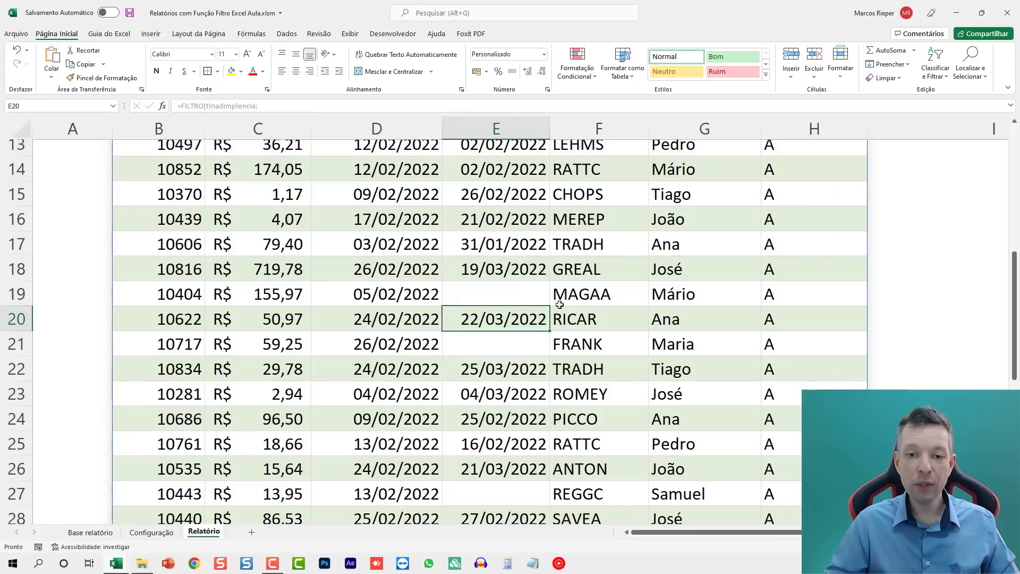
{"action": "scroll", "coordinate": [495, 319], "scroll_direction": "up", "scroll_amount": 4}
Cycle the Pagamento filter through Em aberto, Pagos and Todos, then return it to Em aberto to compare the report rows
{"action": "left_click", "coordinate": [645, 292]}
{"action": "left_click", "coordinate": [749, 292]}
{"action": "left_click", "coordinate": [815, 294]}
{"action": "left_click", "coordinate": [661, 292]}
{"action": "scroll", "coordinate": [358, 234], "scroll_direction": "down", "scroll_amount": 1}
{"action": "scroll", "coordinate": [576, 275], "scroll_direction": "up", "scroll_amount": 1}
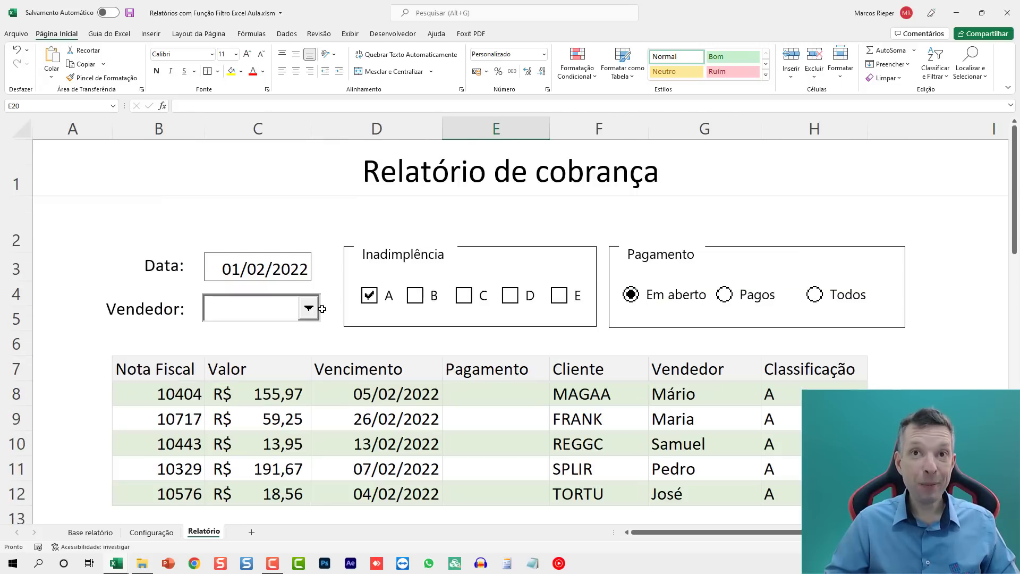
{"action": "left_click", "coordinate": [324, 396]}
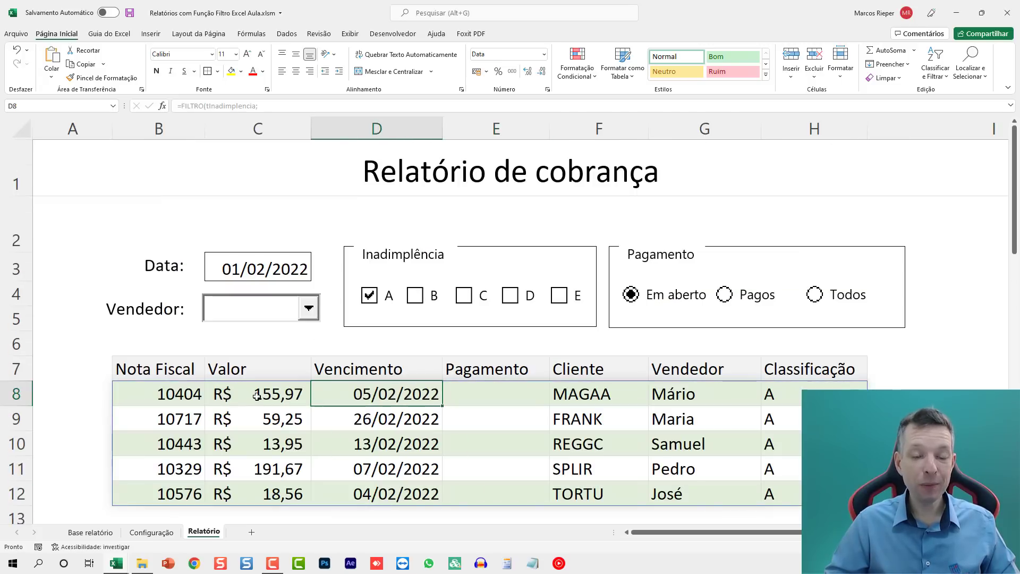
{"action": "left_click", "coordinate": [193, 396]}
{"action": "key", "text": "F2"}
{"action": "key", "text": "Escape"}
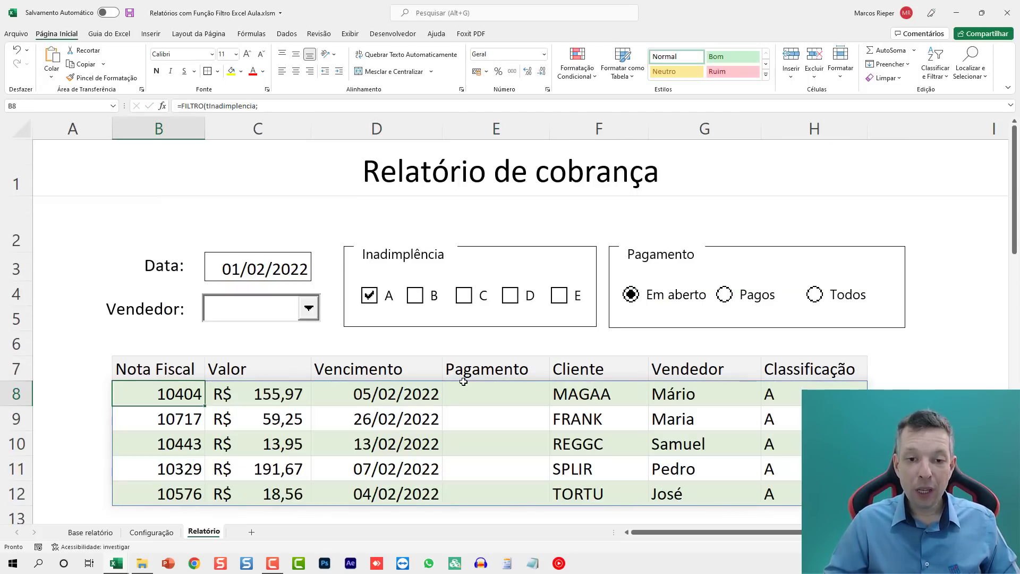
Set the report's Data filter in C3 to 01/02/2025, select the formula result in B8 and save the workbook
{"action": "left_click", "coordinate": [261, 269]}
{"action": "key", "text": "F2"}
{"action": "key", "text": "BackSpace"}
{"action": "type", "text": "5"}
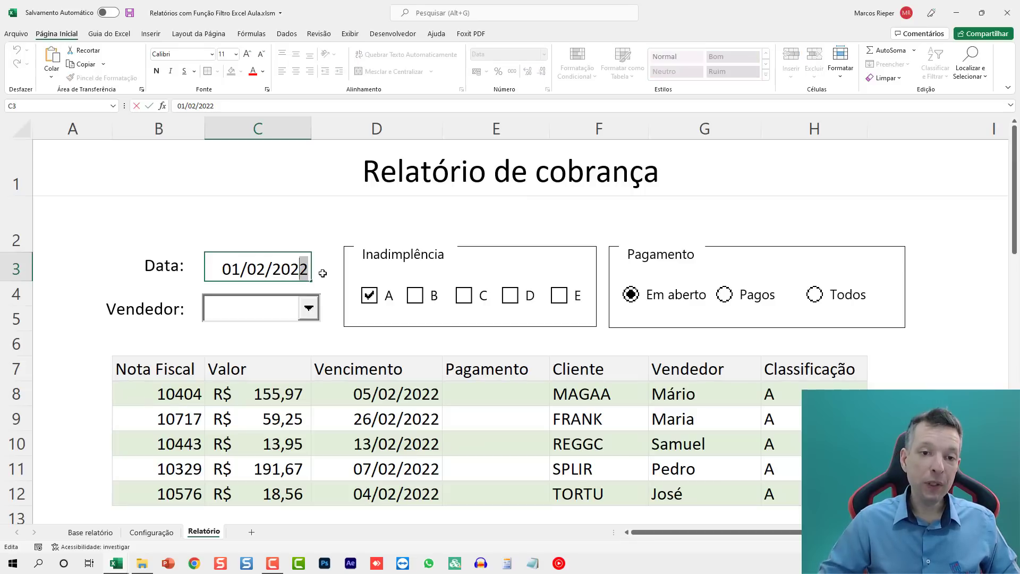
{"action": "key", "text": "Return"}
{"action": "scroll", "coordinate": [315, 280], "scroll_direction": "down", "scroll_amount": 1}
{"action": "left_click", "coordinate": [152, 317]}
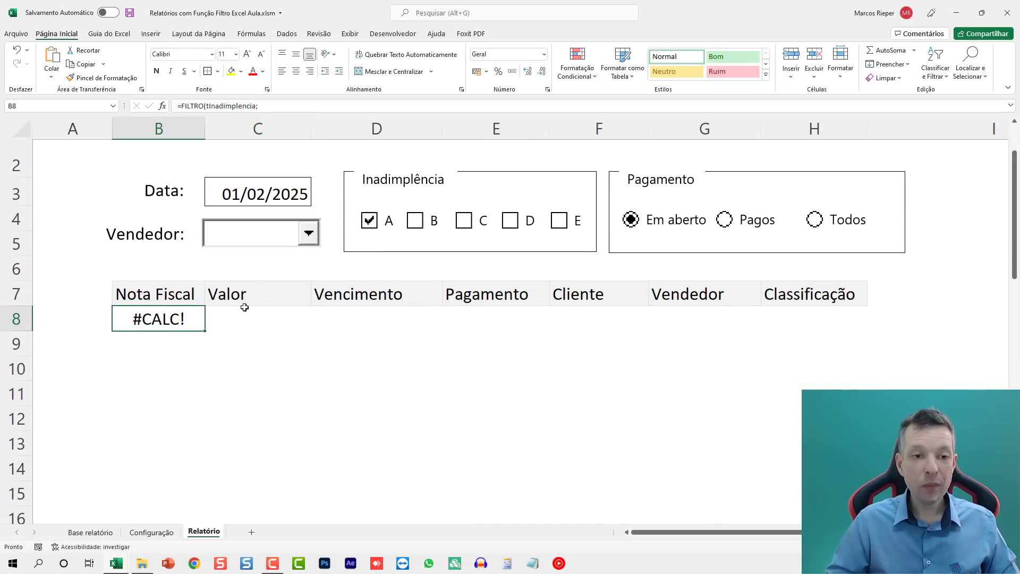
{"action": "key", "text": "ctrl+s"}
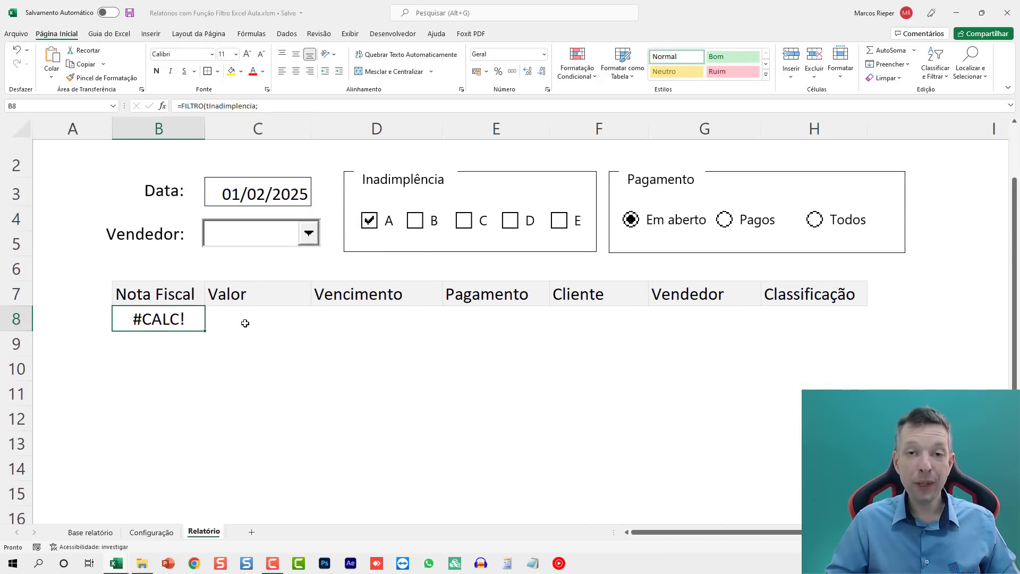
Examine the Vendedor filter cell D9 in the Configuração sheet and return to the vendor combo box in Relatório
{"action": "left_click", "coordinate": [142, 532]}
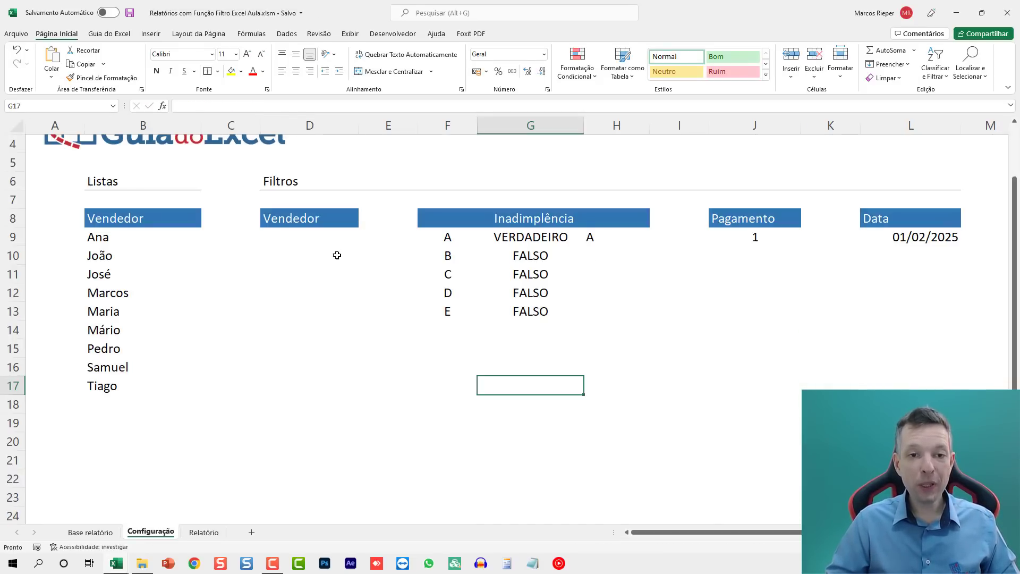
{"action": "left_click", "coordinate": [314, 237]}
{"action": "left_click", "coordinate": [204, 532]}
{"action": "left_click", "coordinate": [309, 233]}
{"action": "left_click", "coordinate": [319, 313]}
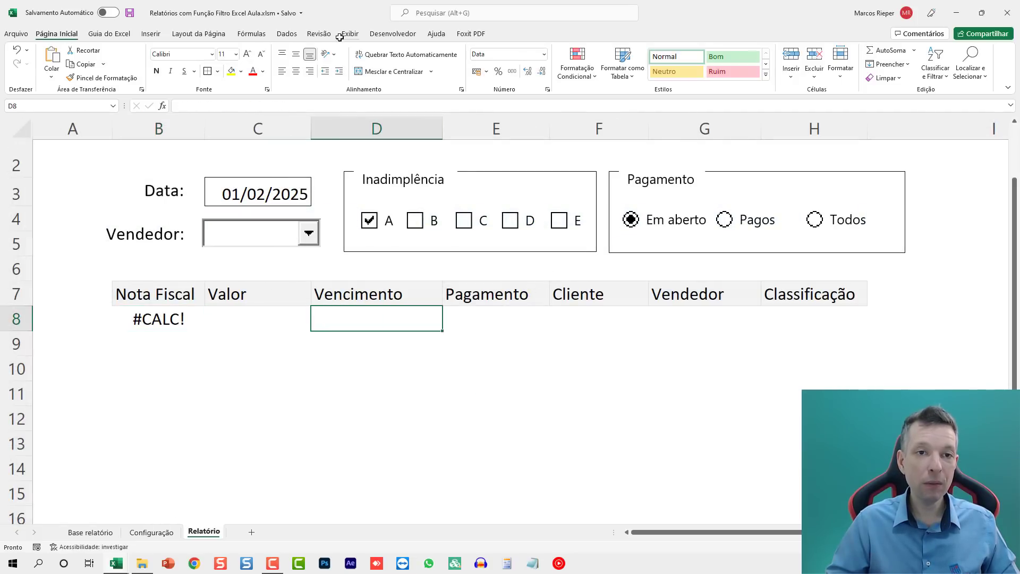
Toggle design mode, choose the fourth vendor in the report's Vendedor combo box and check the linked filter in Configuração
{"action": "left_click", "coordinate": [394, 33]}
{"action": "left_click", "coordinate": [334, 63]}
{"action": "left_click", "coordinate": [309, 233]}
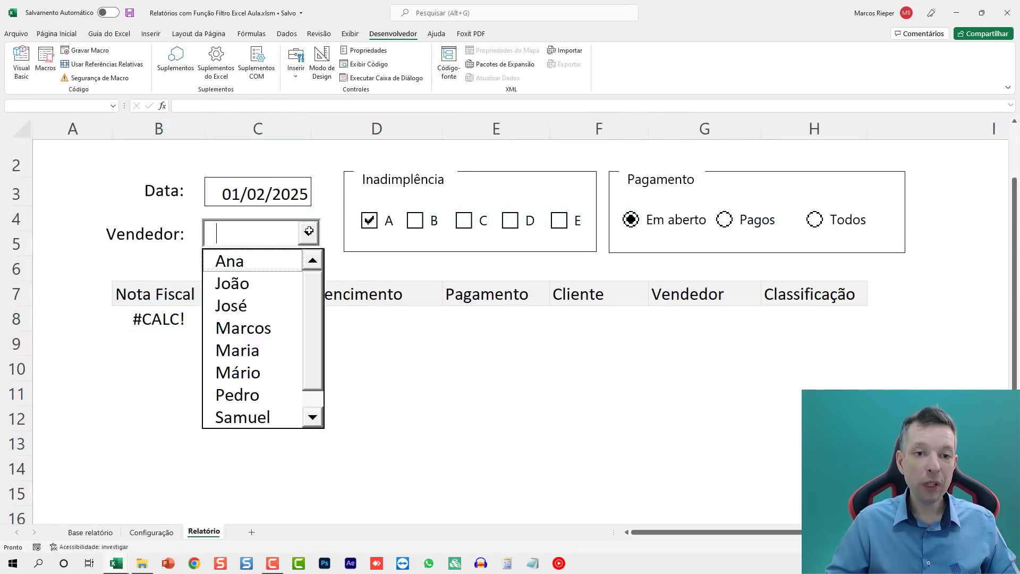
{"action": "left_click", "coordinate": [229, 326]}
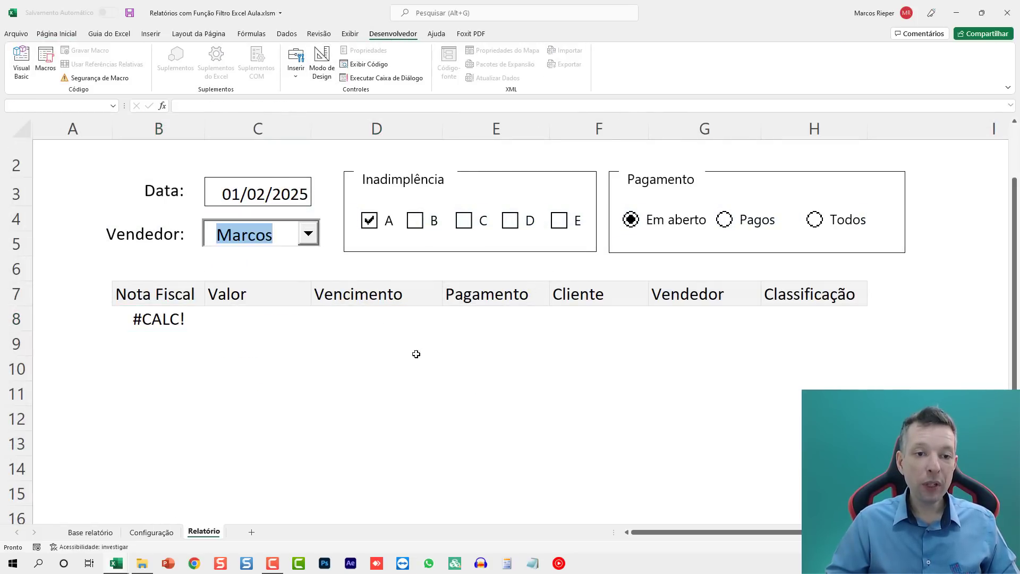
{"action": "left_click", "coordinate": [153, 533]}
{"action": "left_click", "coordinate": [203, 532]}
Edit the FILTRO formula in B8 and start a new condition line with (SE(
{"action": "left_click", "coordinate": [170, 324]}
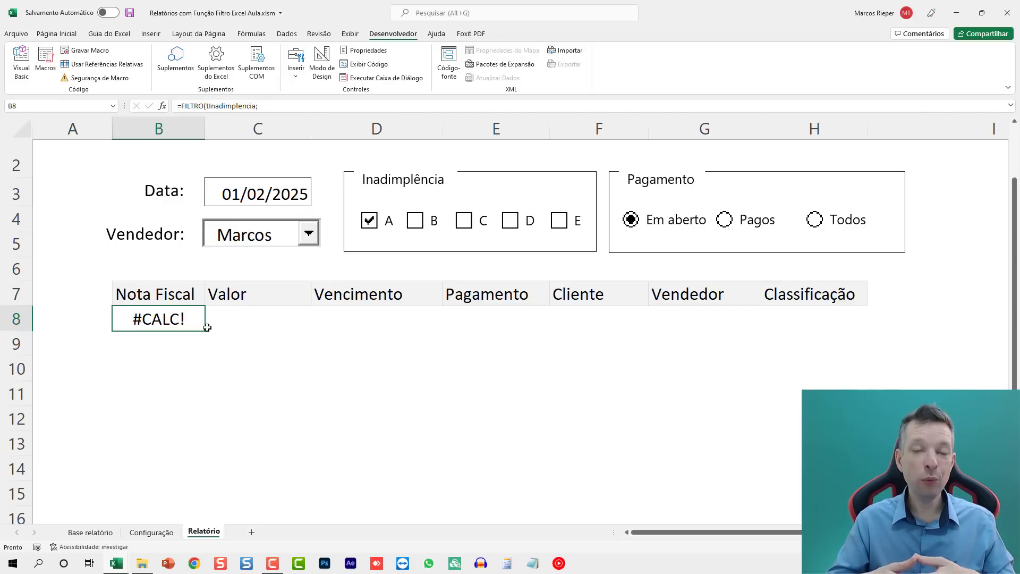
{"action": "key", "text": "F2"}
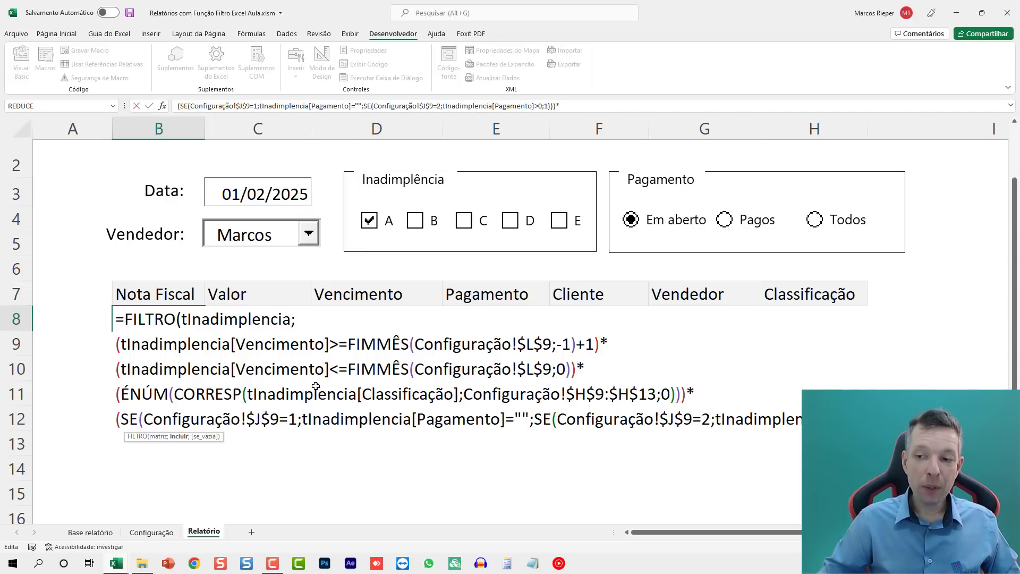
{"action": "key", "text": "alt+Return"}
{"action": "type", "text": "("}
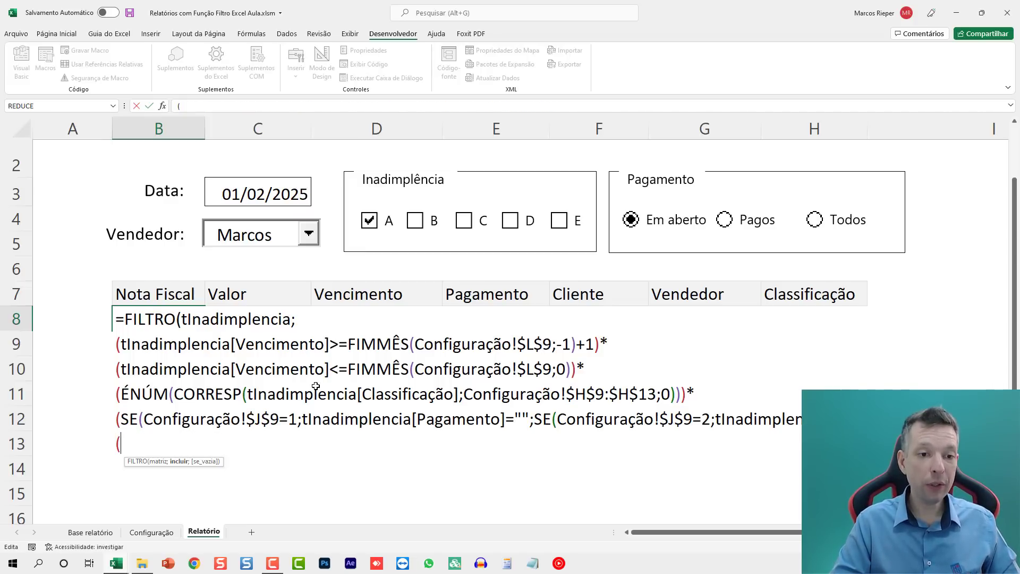
{"action": "type", "text": "SE("}
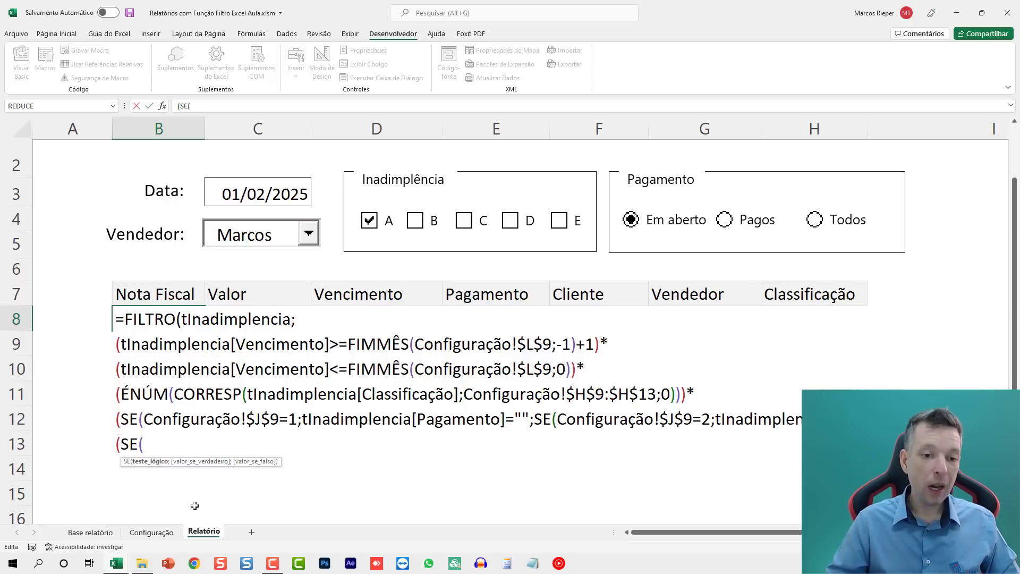
Set the SE test to Configuração!$D$9="" with 1 as the value if true, followed by a semicolon
{"action": "left_click", "coordinate": [151, 532]}
{"action": "left_click", "coordinate": [294, 239]}
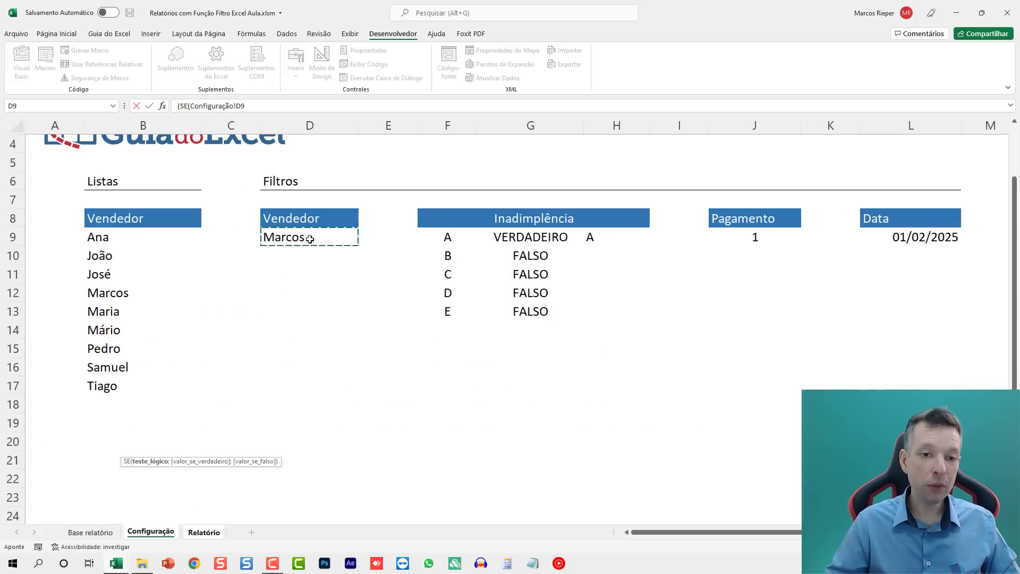
{"action": "type", "text": "="}
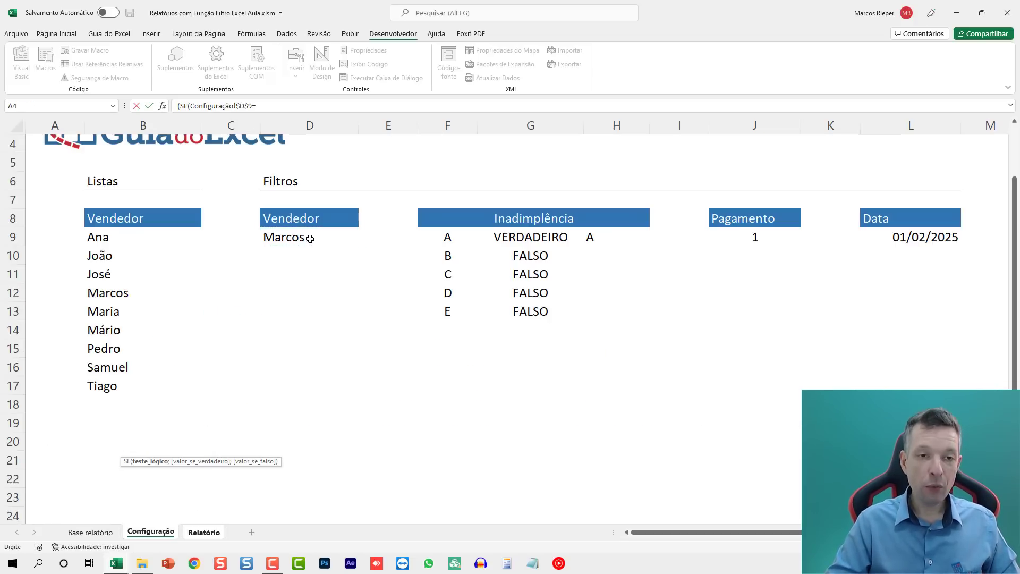
{"action": "type", "text": "\"\";"}
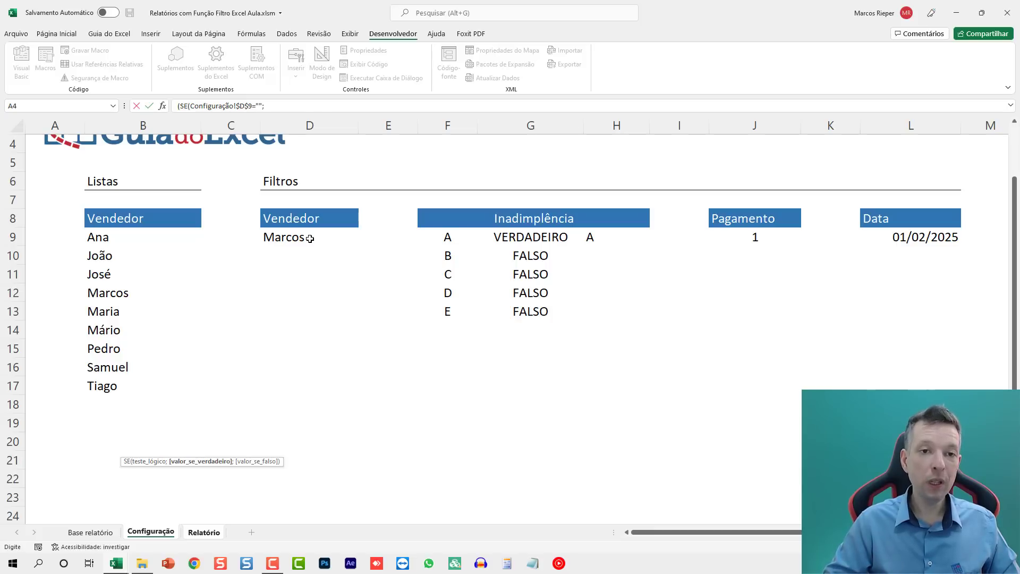
{"action": "type", "text": "1;"}
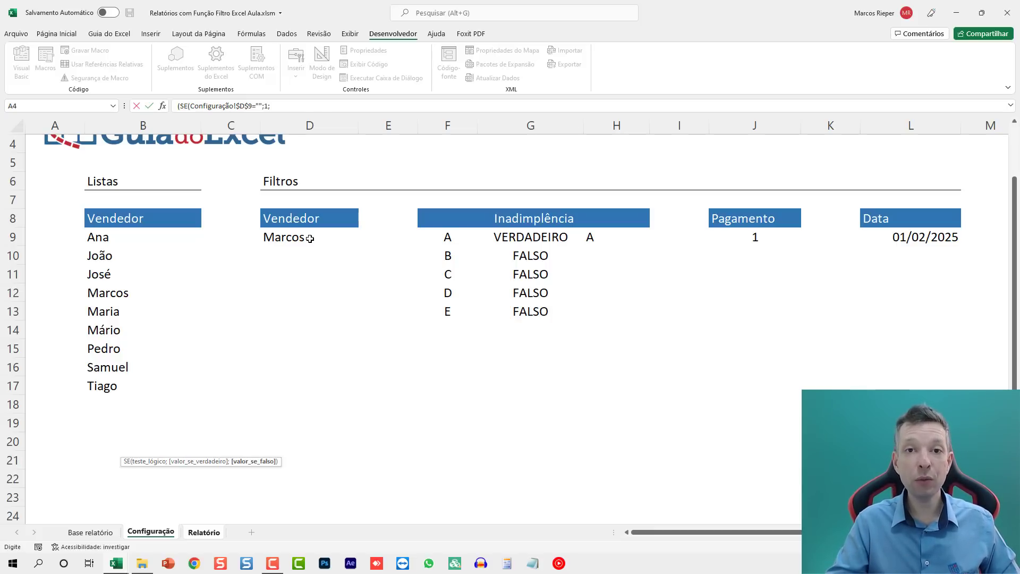
Start the value if false with ÉNÚM(CORRESP( and use tInadimplencia[Vendedor] from Base relatório as the lookup value
{"action": "type", "text": "ÉNÚM(CORRESP("}
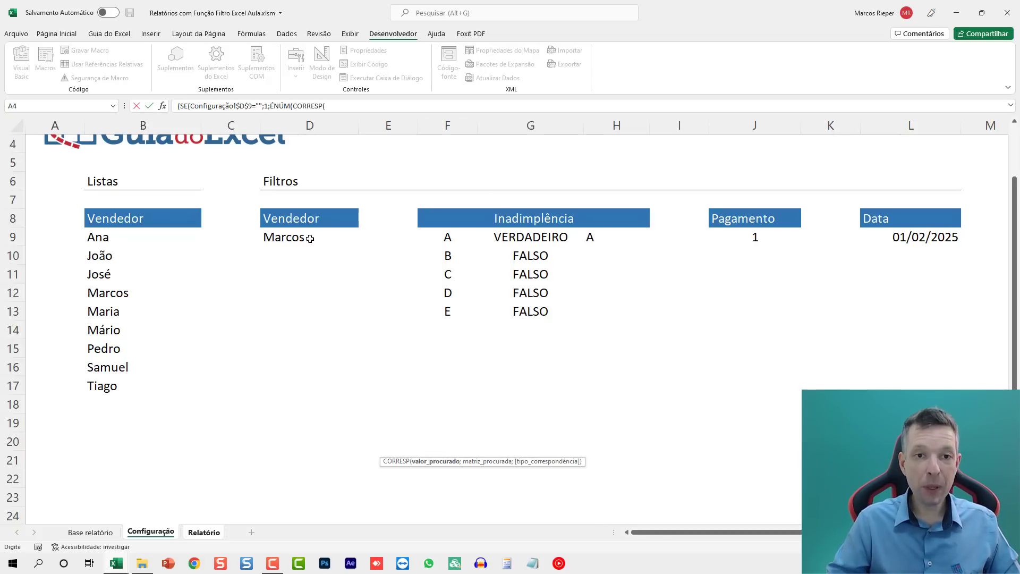
{"action": "left_click", "coordinate": [90, 532]}
{"action": "left_click", "coordinate": [643, 327]}
{"action": "key", "text": "ctrl+space"}
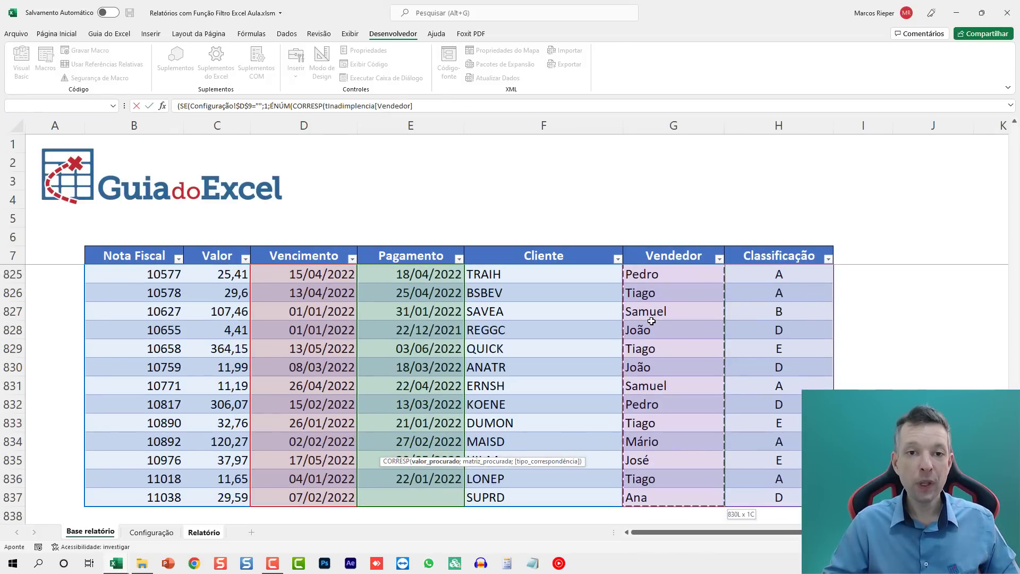
{"action": "type", "text": ";"}
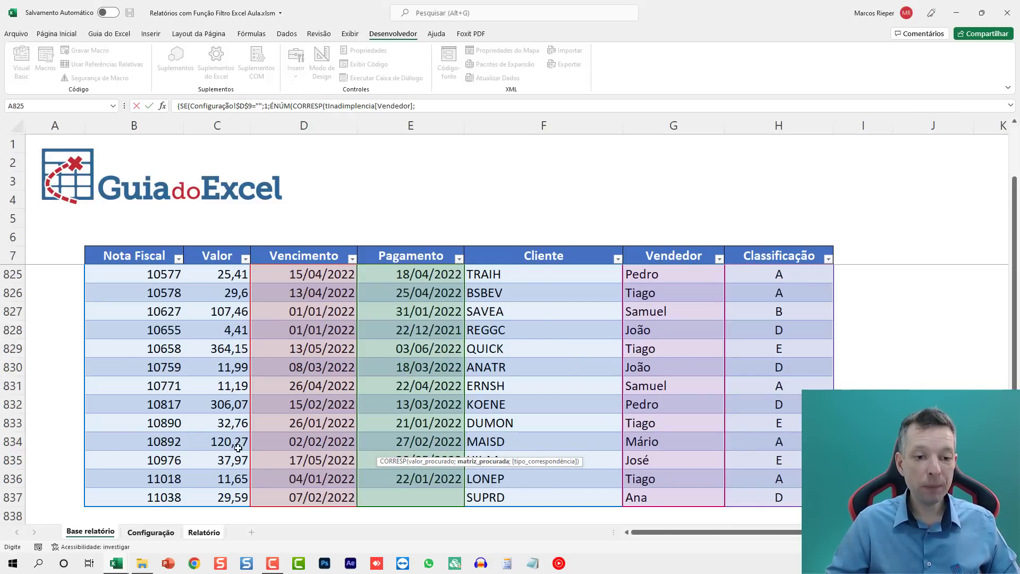
Use Configuração!$D$9 as the CORRESP lookup array with match type 0, close the parentheses and enter the formula
{"action": "left_click", "coordinate": [159, 529]}
{"action": "left_click", "coordinate": [329, 239]}
{"action": "key", "text": "F4"}
{"action": "type", "text": ";0)"}
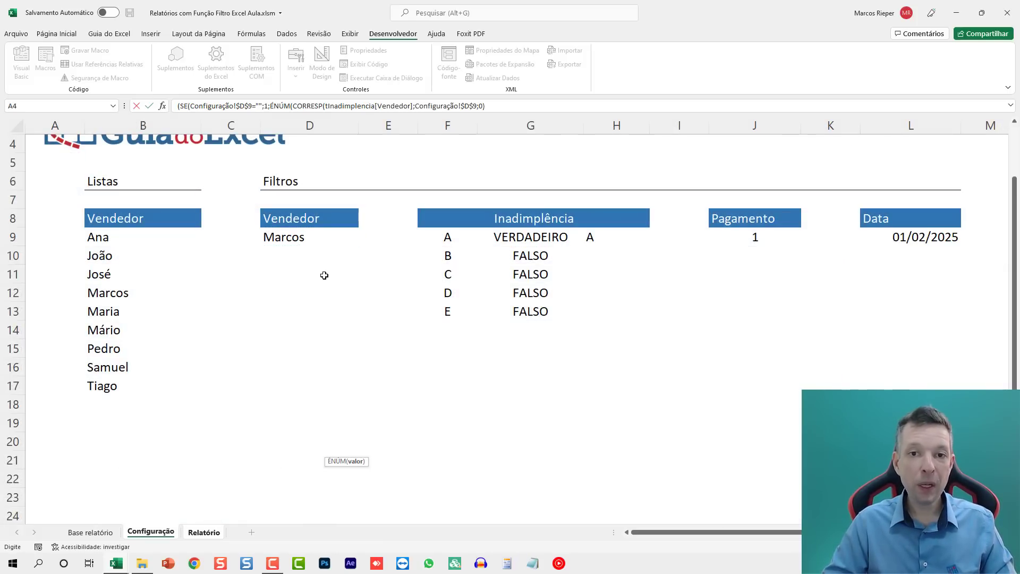
{"action": "type", "text": "))"}
{"action": "key", "text": "Return"}
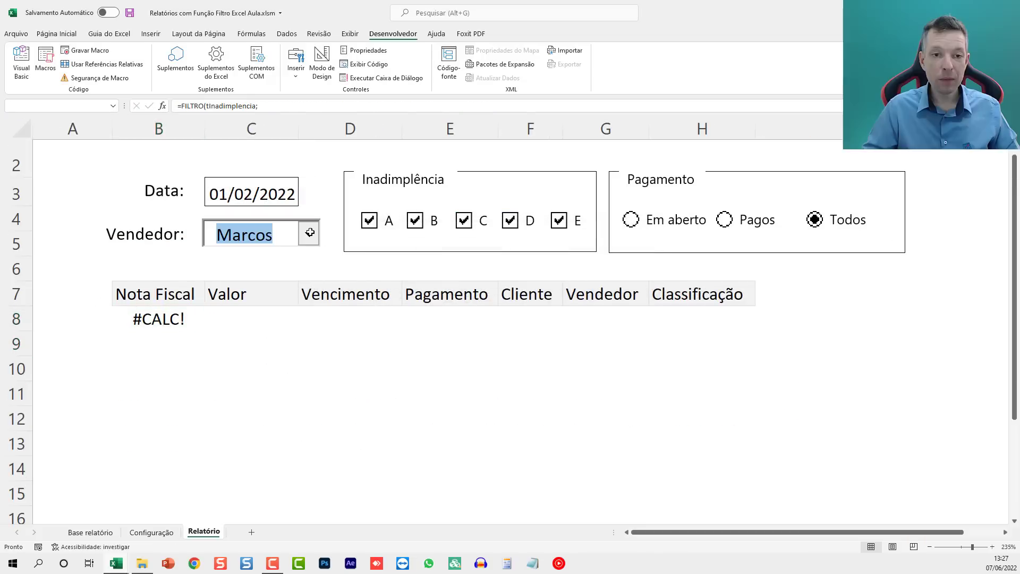
Test the report's Vendedor filter by choosing five different vendors one after another and checking the listed invoices
{"action": "left_click", "coordinate": [310, 232]}
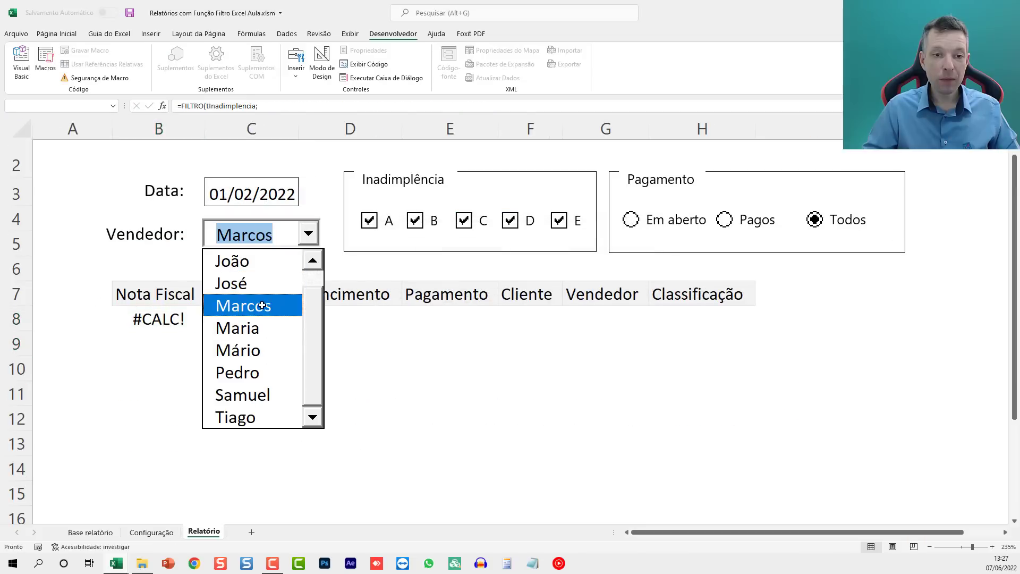
{"action": "left_click", "coordinate": [253, 350]}
{"action": "left_click", "coordinate": [309, 235]}
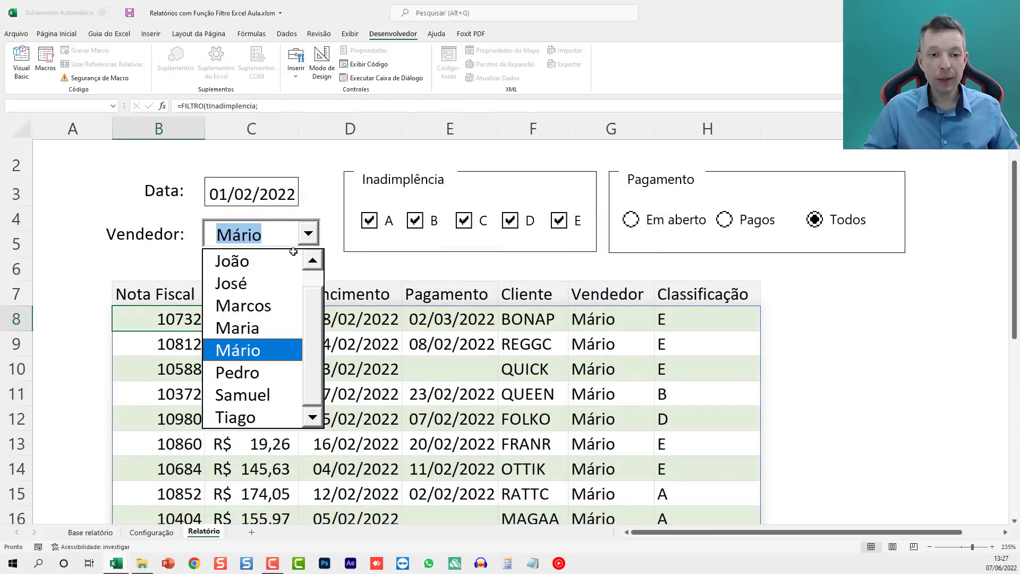
{"action": "left_click", "coordinate": [262, 297]}
{"action": "left_click", "coordinate": [307, 234]}
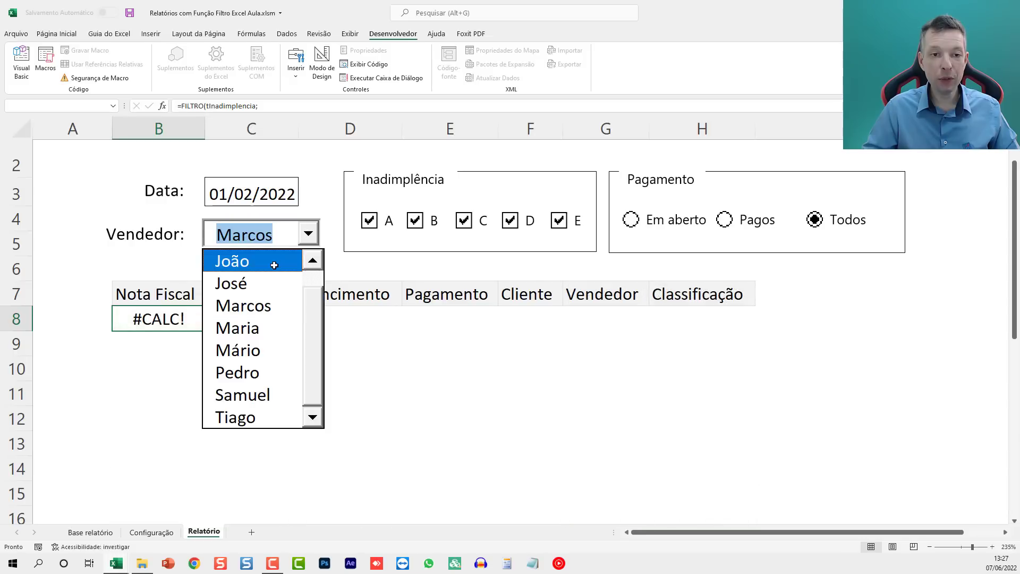
{"action": "left_click", "coordinate": [269, 274]}
{"action": "left_click", "coordinate": [308, 234]}
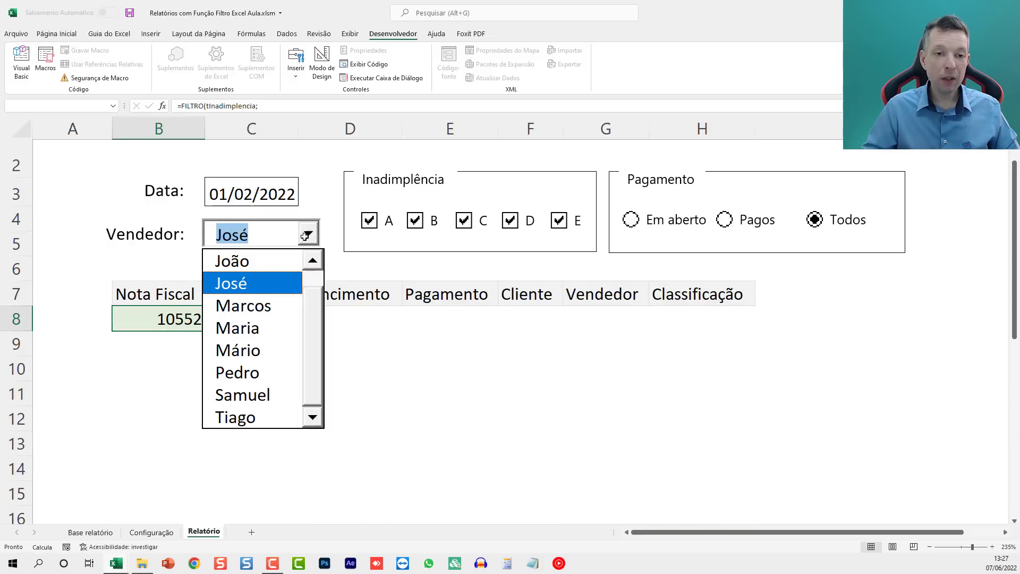
{"action": "left_click", "coordinate": [277, 258]}
{"action": "left_click", "coordinate": [308, 234]}
{"action": "left_click", "coordinate": [250, 372]}
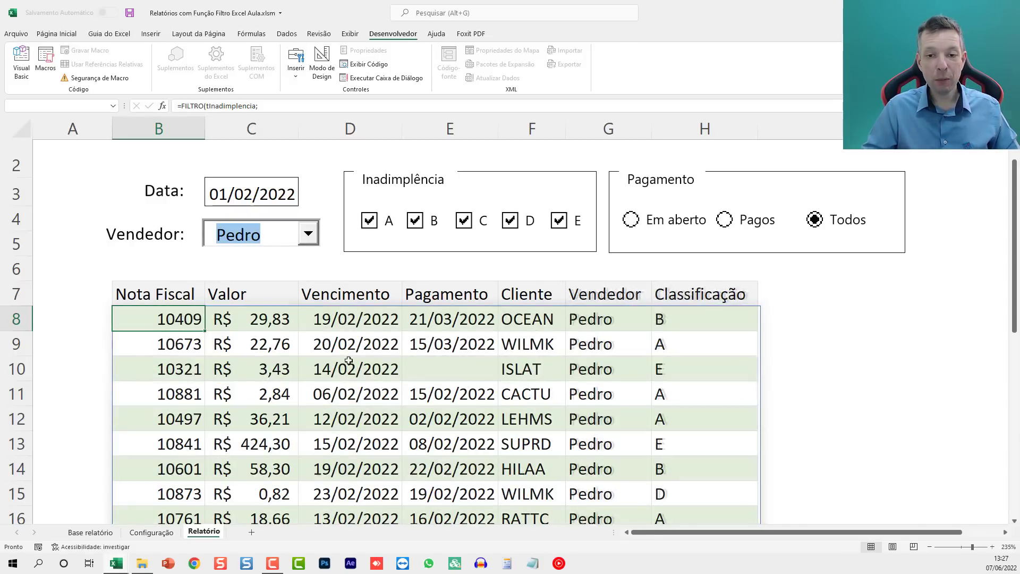
Set the Vendedor filter to the second-to-last vendor in the list and select the formula cell B8
{"action": "left_click", "coordinate": [318, 235]}
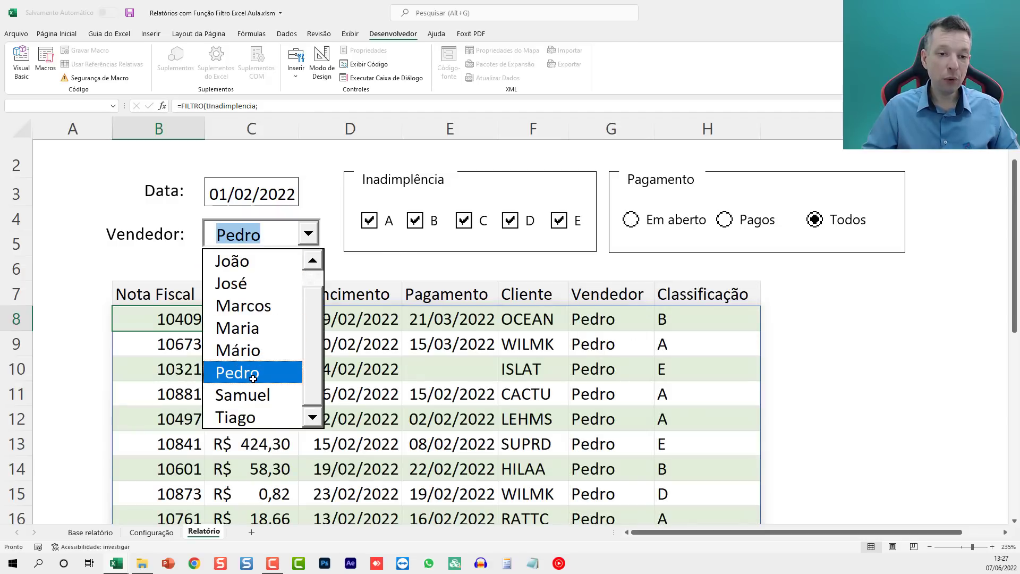
{"action": "left_click", "coordinate": [237, 390]}
{"action": "left_click", "coordinate": [255, 192]}
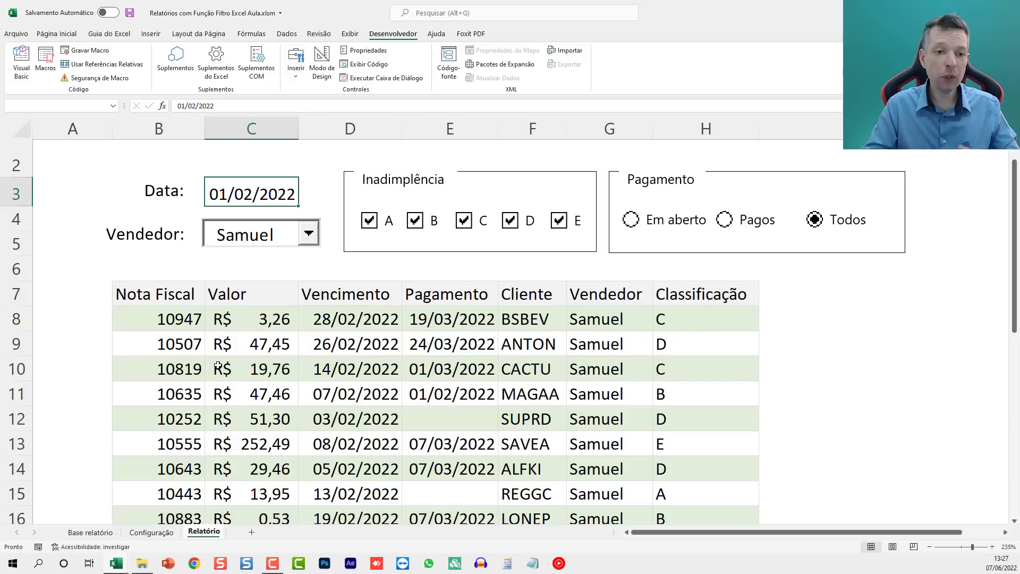
{"action": "left_click", "coordinate": [160, 319]}
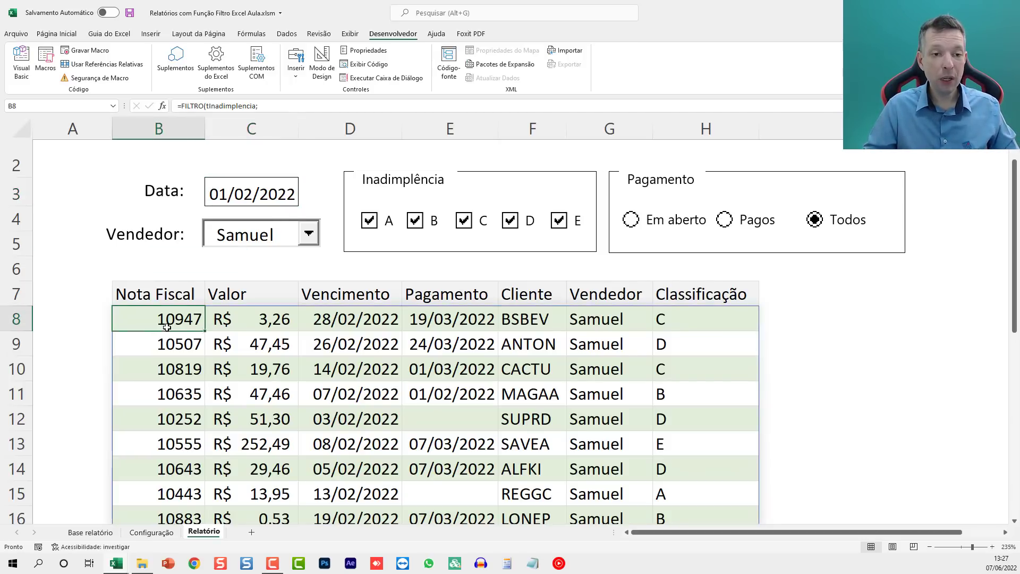
Add "SEM DADOS" as the FILTRO formula's if-empty argument in B8 and enter the formula
{"action": "key", "text": "F2"}
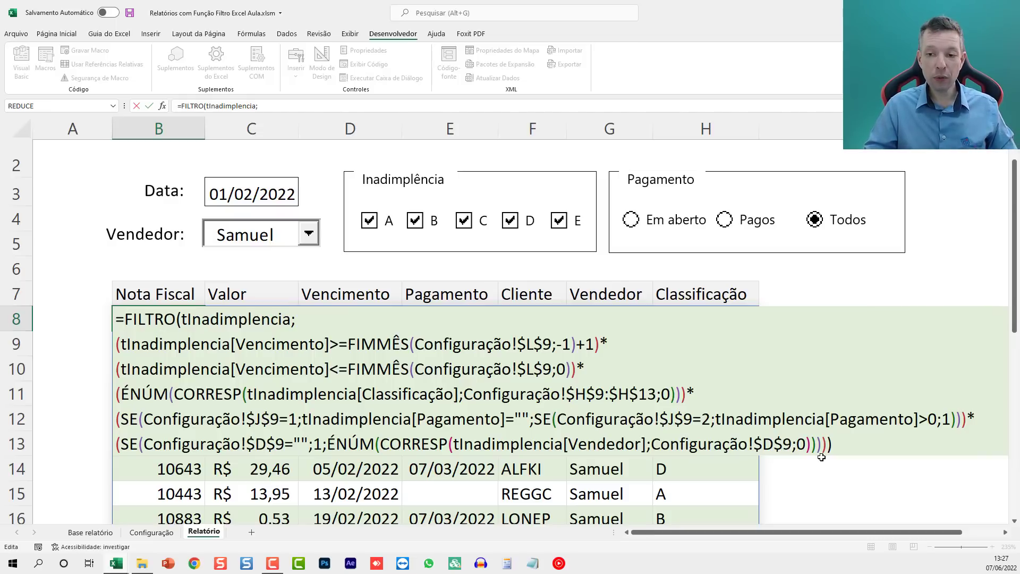
{"action": "left_click", "coordinate": [860, 445]}
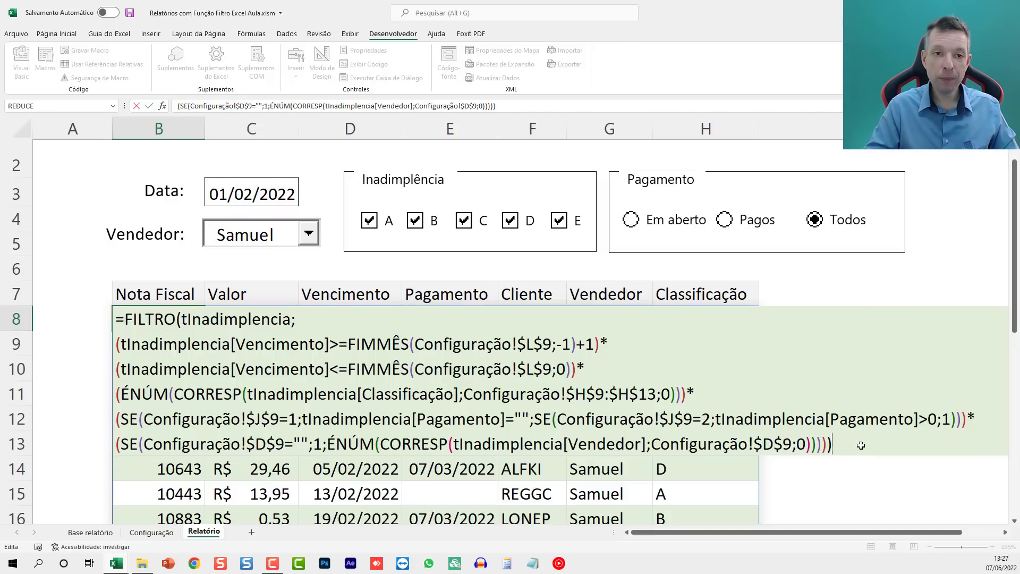
{"action": "type", "text": ";"}
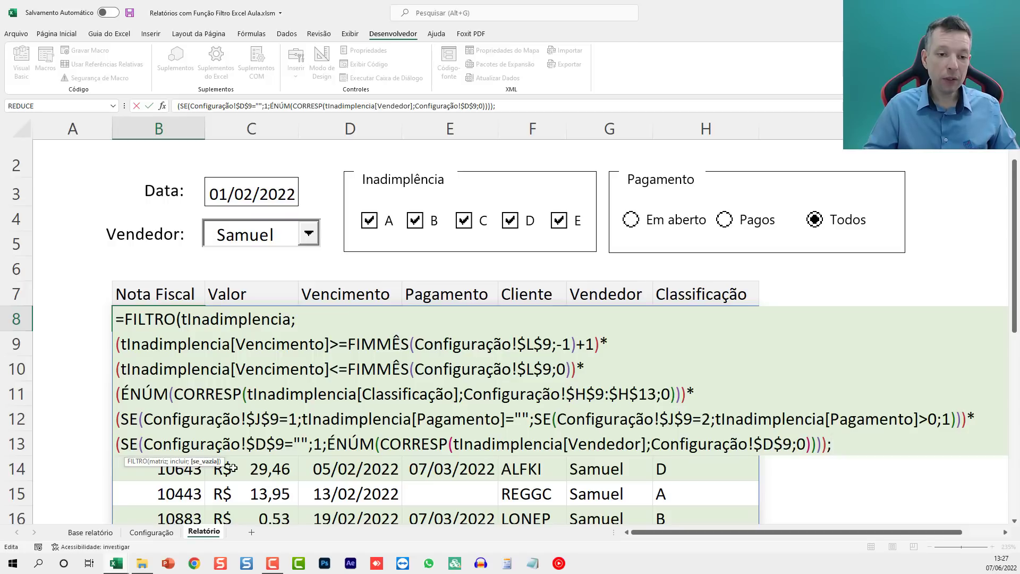
{"action": "type", "text": "\"SEM DADOS\")"}
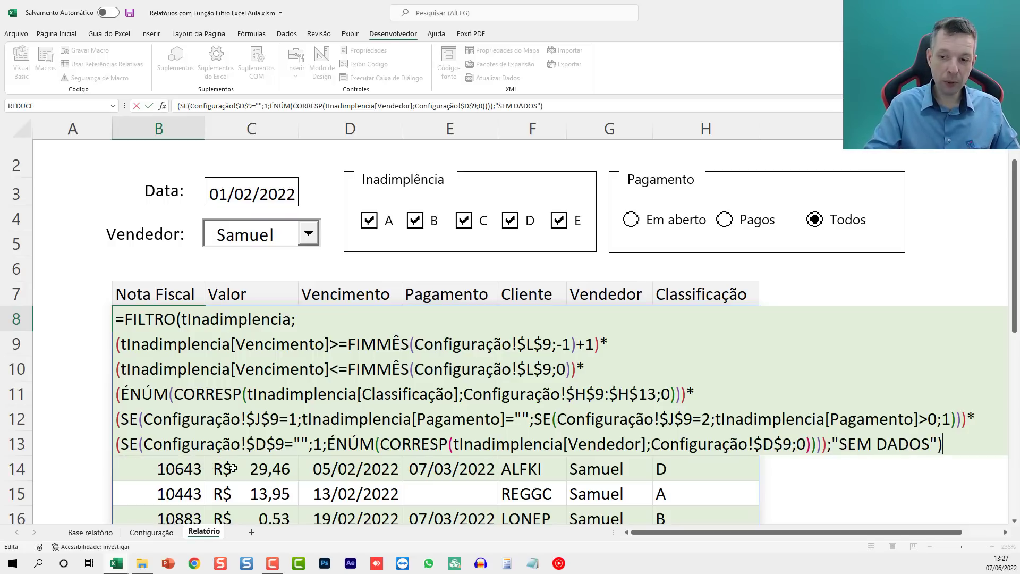
{"action": "key", "text": "Return"}
{"action": "key", "text": "Up"}
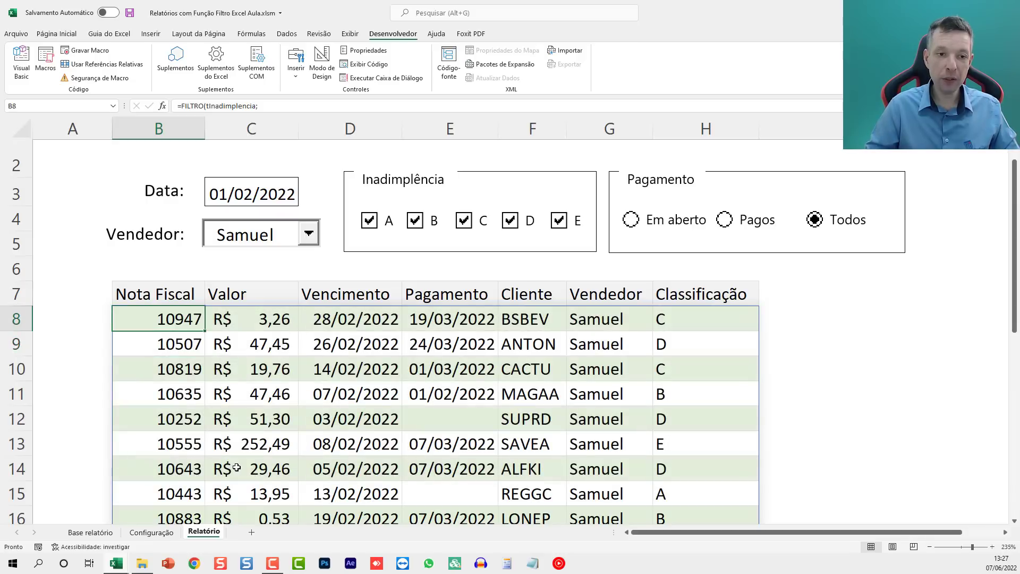
Test the empty-result text by clearing all five Inadimplência classes A to E and ticking them all again
{"action": "left_click", "coordinate": [415, 221]}
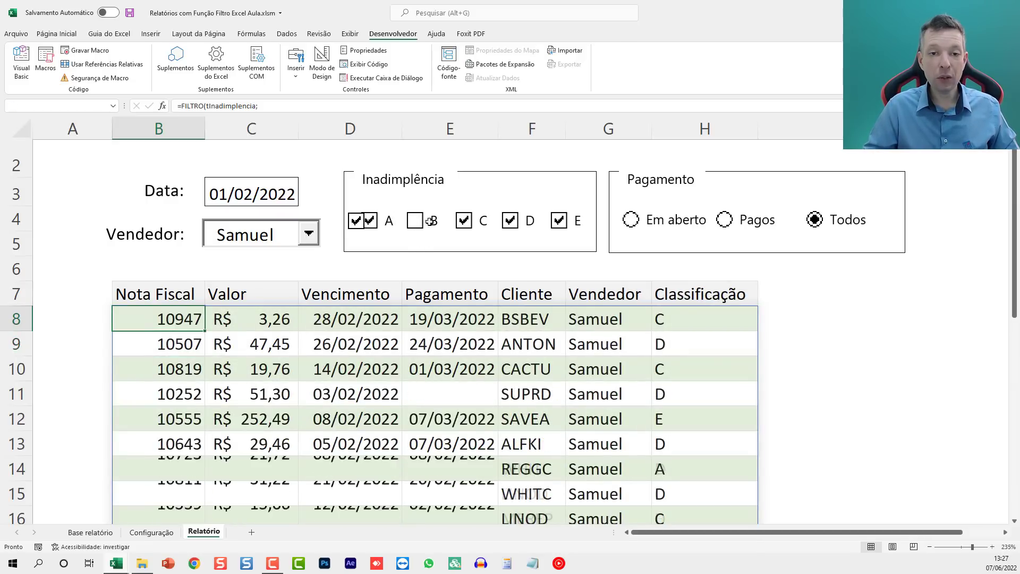
{"action": "left_click", "coordinate": [369, 220]}
{"action": "left_click", "coordinate": [486, 220]}
{"action": "left_click", "coordinate": [534, 220]}
{"action": "left_click", "coordinate": [561, 220]}
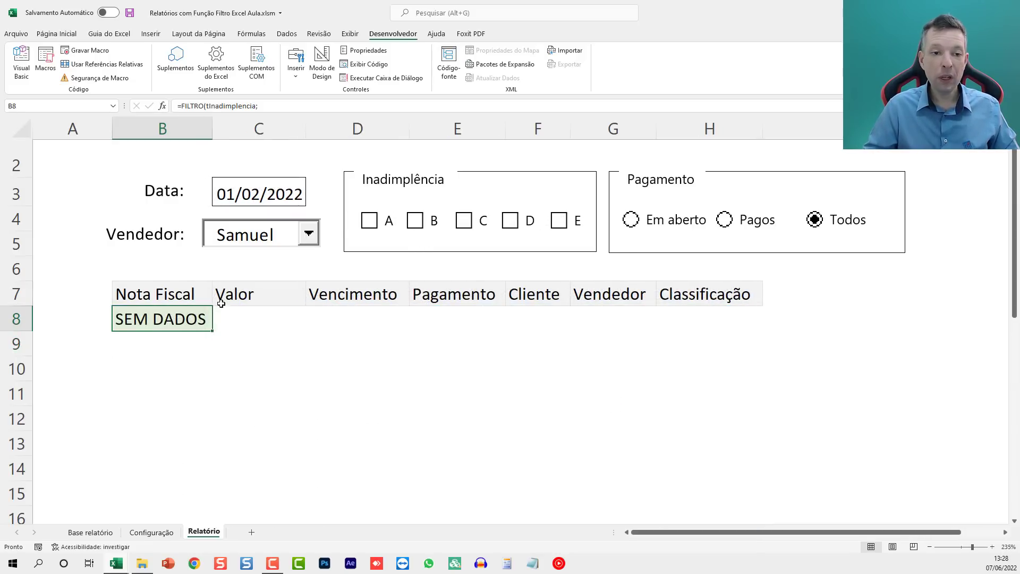
{"action": "left_click", "coordinate": [370, 221]}
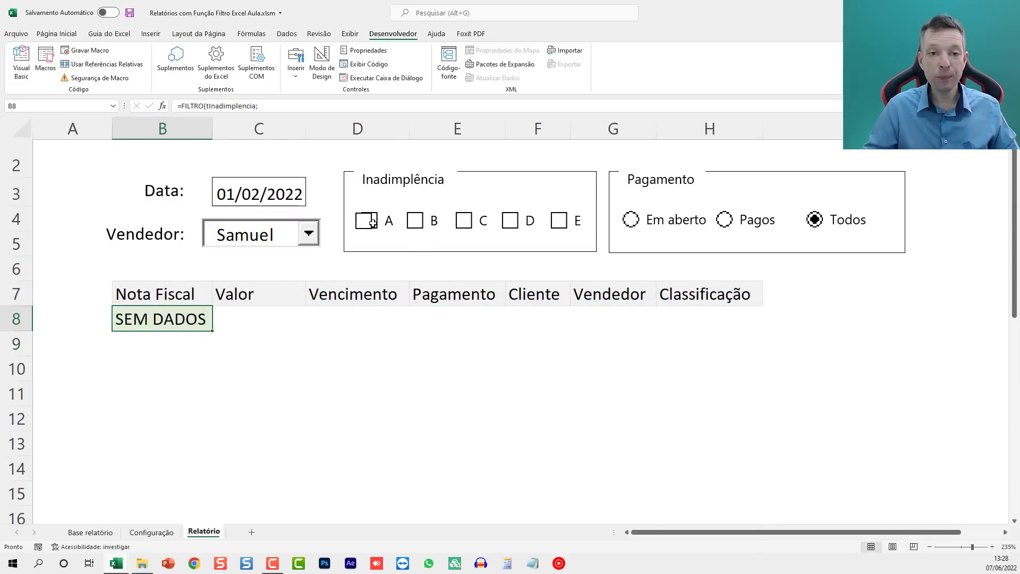
{"action": "left_click", "coordinate": [415, 220]}
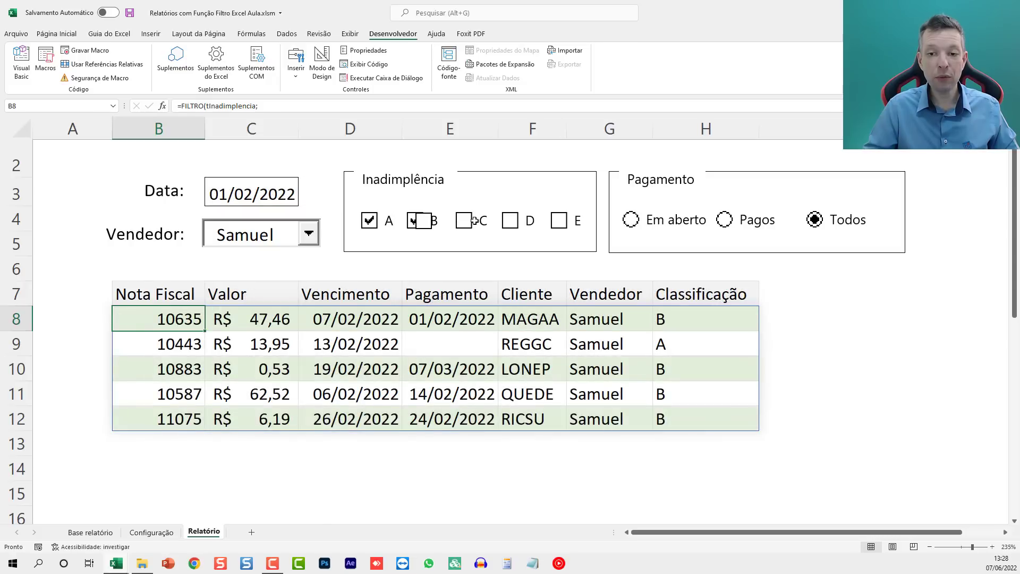
{"action": "left_click", "coordinate": [464, 220]}
{"action": "left_click", "coordinate": [511, 221]}
{"action": "left_click", "coordinate": [561, 221]}
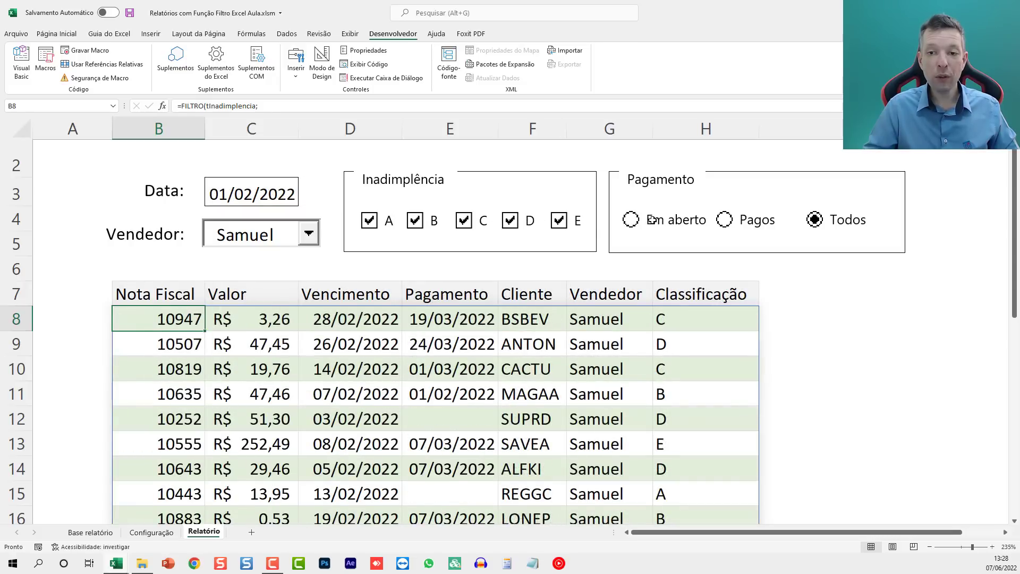
Test the Pagamento filter by switching repeatedly between Em aberto, Pagos and Todos, and leave it on Em aberto
{"action": "left_click", "coordinate": [635, 220]}
{"action": "left_click", "coordinate": [754, 220]}
{"action": "left_click", "coordinate": [838, 220]}
{"action": "left_click", "coordinate": [758, 220]}
{"action": "left_click", "coordinate": [695, 220]}
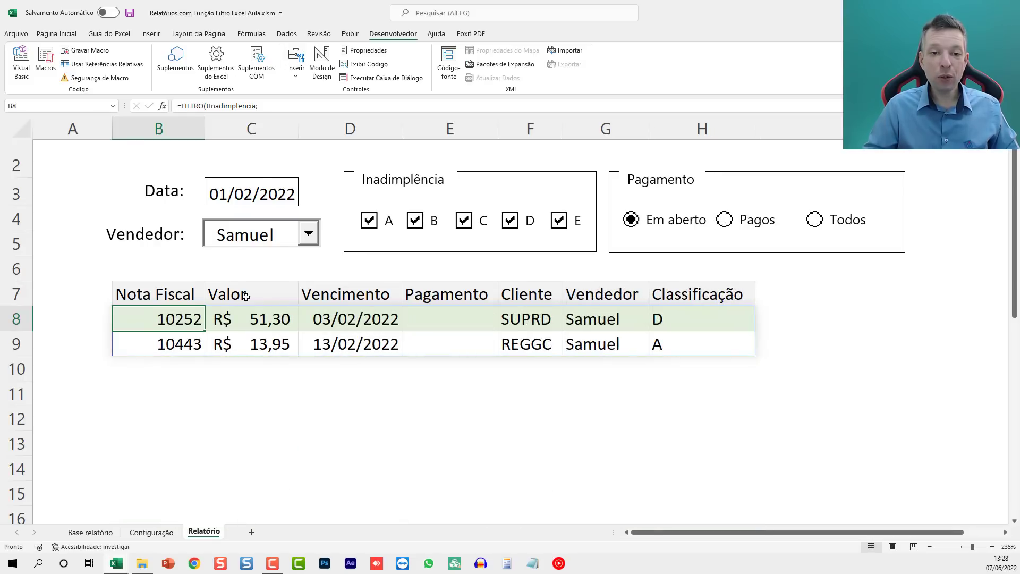
{"action": "left_click", "coordinate": [746, 222]}
{"action": "left_click", "coordinate": [814, 219]}
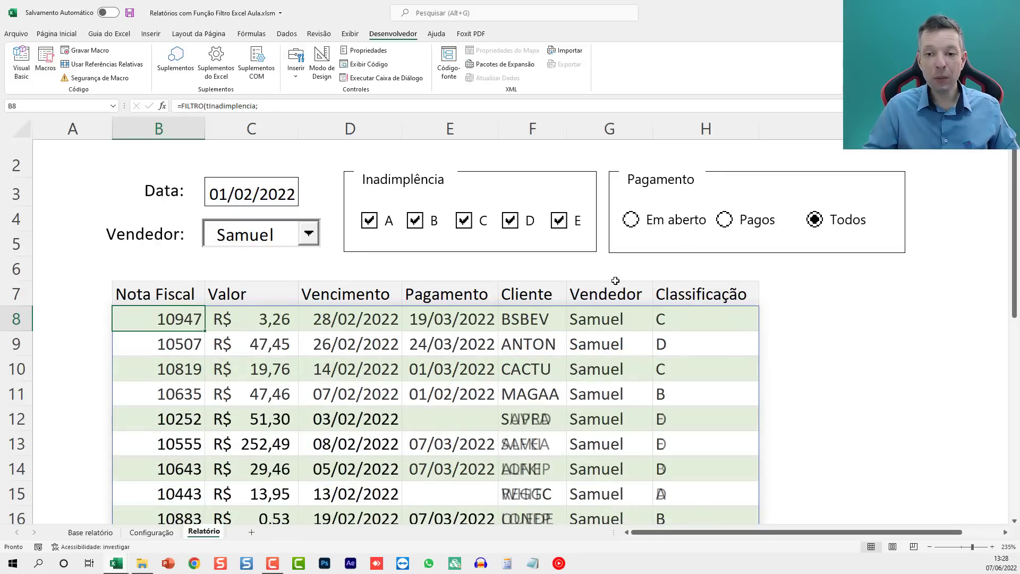
{"action": "left_click", "coordinate": [746, 219]}
{"action": "left_click", "coordinate": [630, 220]}
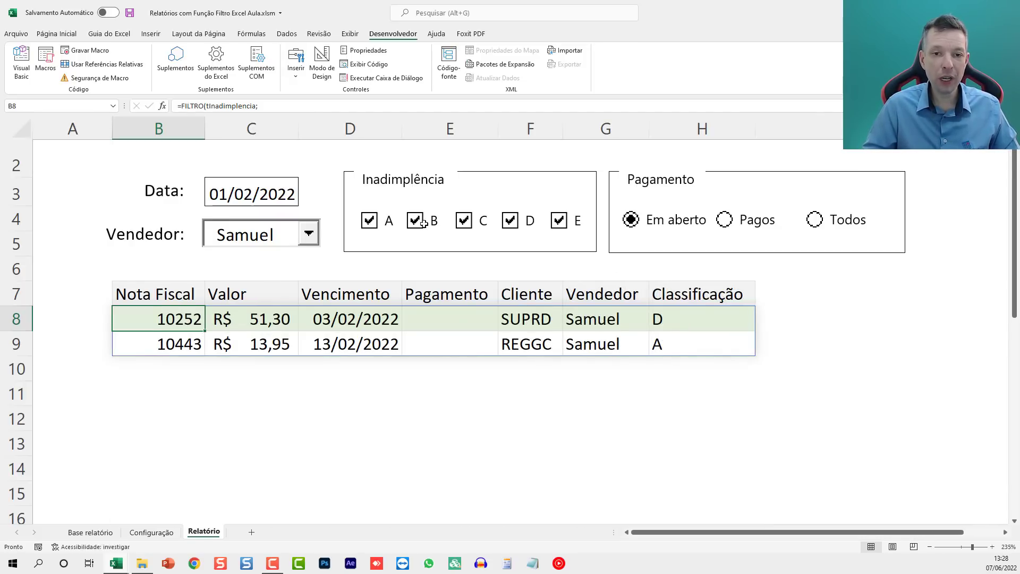
Add trailing spaces to the headers Nota Fiscal, Valor, Vencimento and Pagamento in B7:E7 to give the columns more width
{"action": "double_click", "coordinate": [202, 296]}
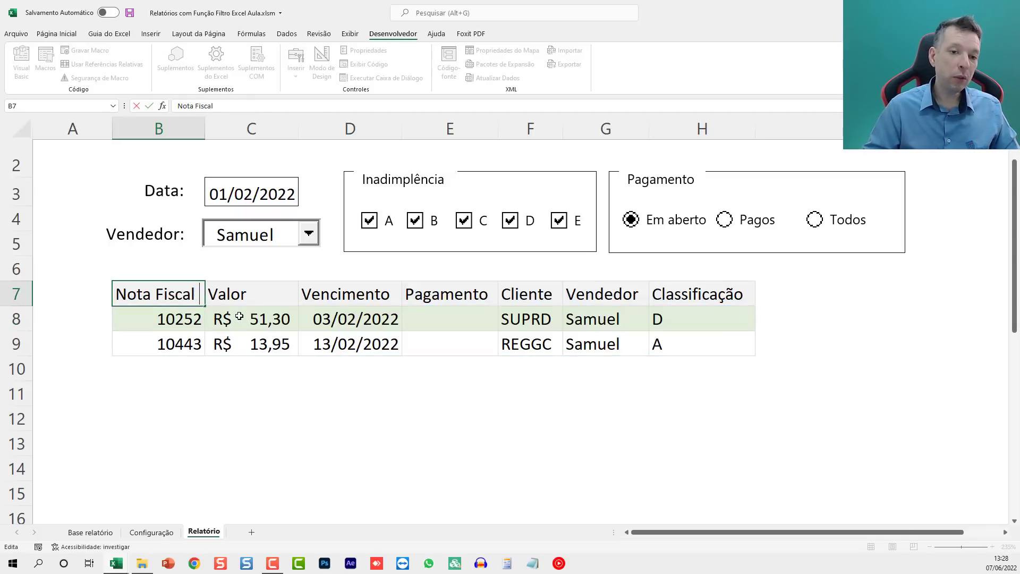
{"action": "key", "text": "Return"}
{"action": "key", "text": "Up"}
{"action": "key", "text": "Right"}
{"action": "key", "text": "F2"}
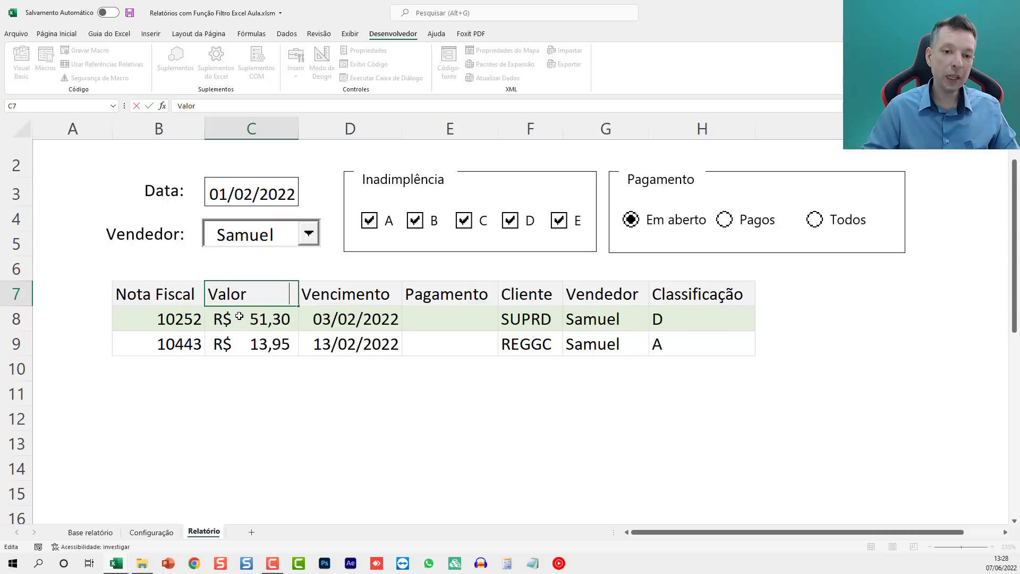
{"action": "key", "text": "Return"}
{"action": "key", "text": "Up"}
{"action": "key", "text": "Right"}
{"action": "key", "text": "F2"}
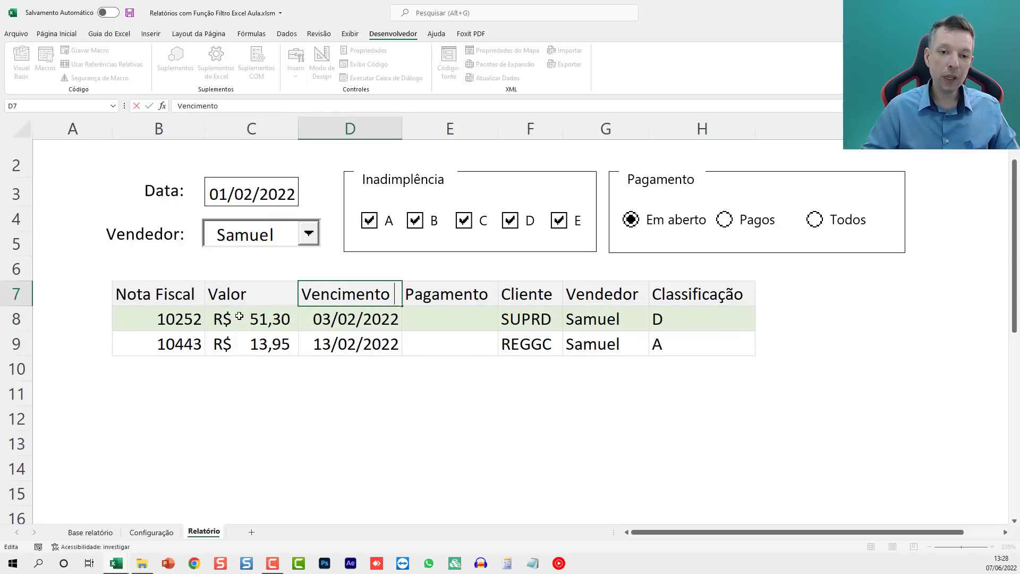
{"action": "key", "text": "Return"}
{"action": "key", "text": "Up"}
{"action": "key", "text": "Right"}
{"action": "key", "text": "F2"}
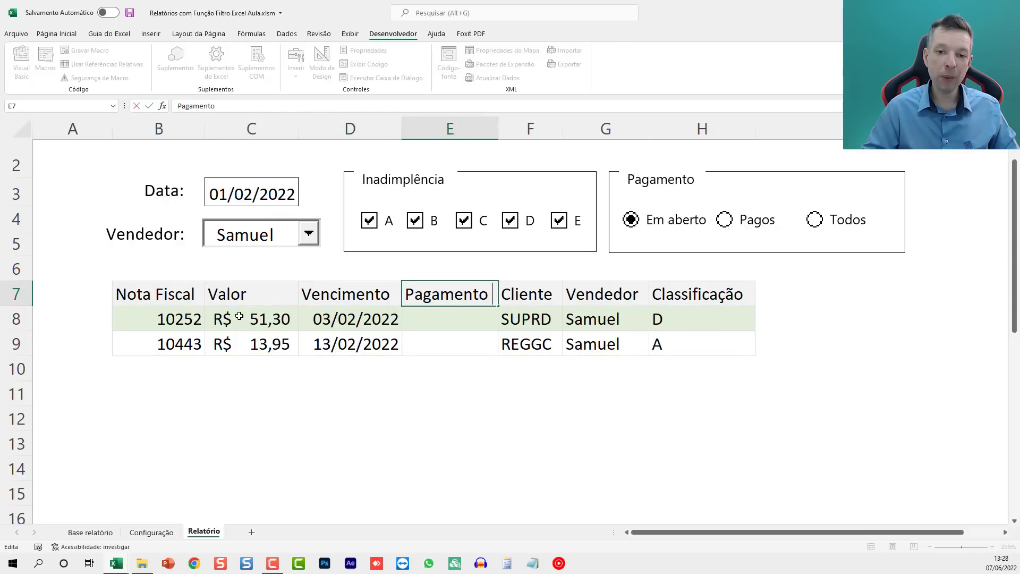
{"action": "key", "text": "Return"}
Add trailing spaces to the headers Cliente, Vendedor and Classificação in F7:H7
{"action": "key", "text": "Up"}
{"action": "key", "text": "Right"}
{"action": "key", "text": "F2"}
{"action": "key", "text": "Return"}
{"action": "key", "text": "Up"}
{"action": "key", "text": "Right"}
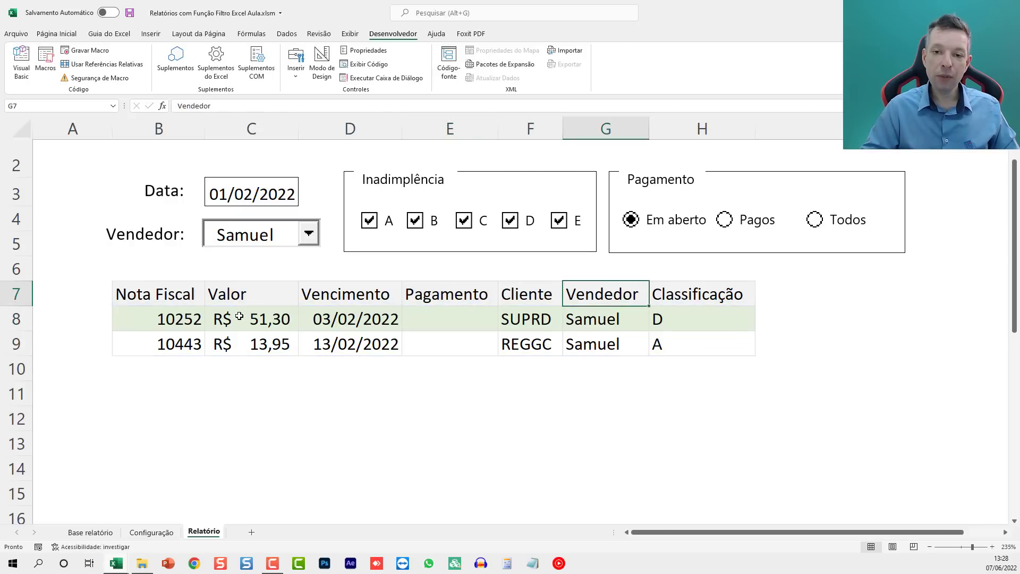
{"action": "key", "text": "F2"}
{"action": "key", "text": "Return"}
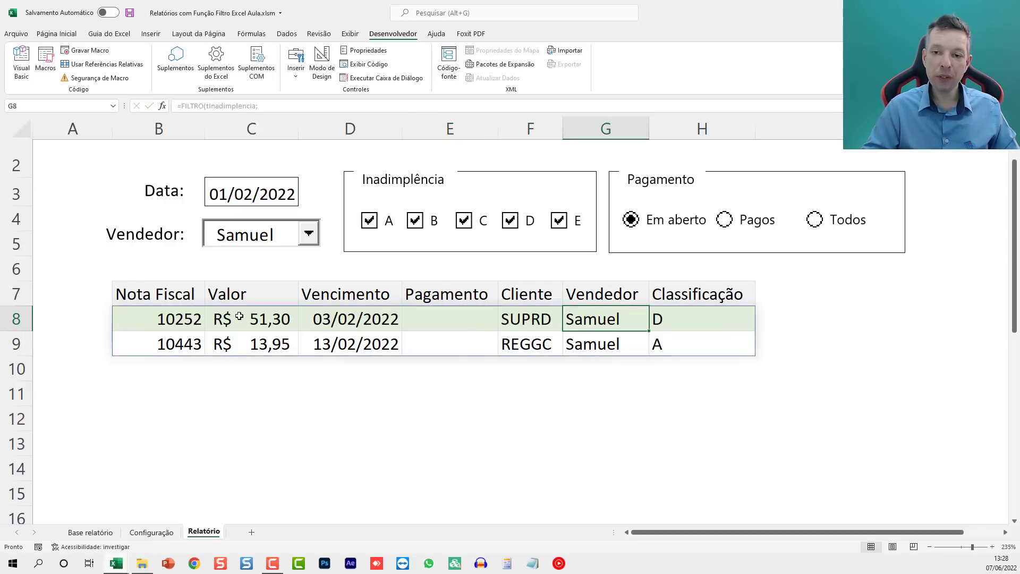
{"action": "key", "text": "Up"}
{"action": "key", "text": "Right"}
{"action": "key", "text": "F2"}
{"action": "key", "text": "Return"}
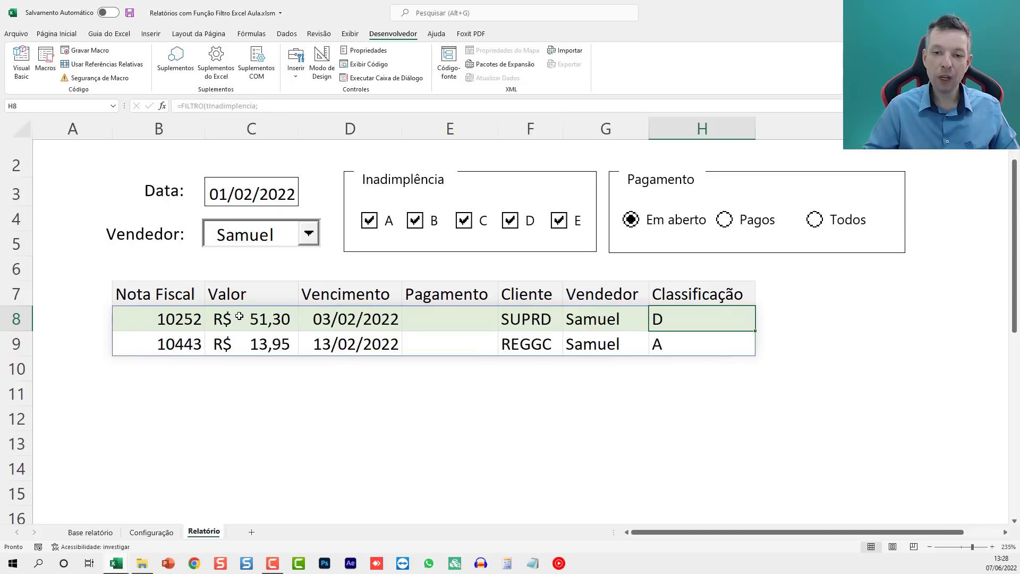
{"action": "key", "text": "Up"}
{"action": "key", "text": "F2"}
{"action": "key", "text": "Return"}
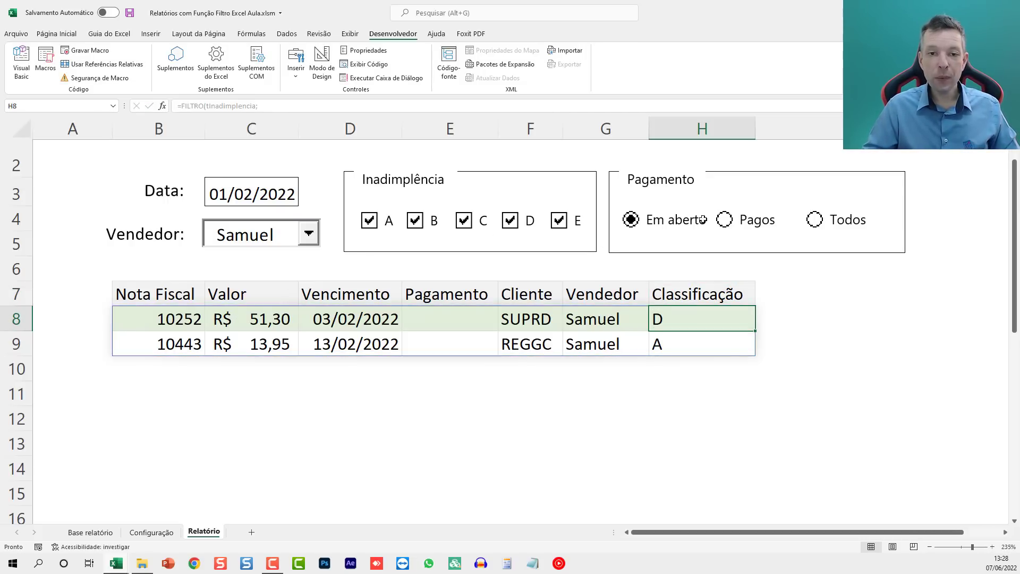
Check the report again under the Pagamento options Pagos, Em aberto and Todos, returning to Em aberto
{"action": "left_click", "coordinate": [746, 218]}
{"action": "left_click", "coordinate": [662, 219]}
{"action": "left_click", "coordinate": [758, 219]}
{"action": "left_click", "coordinate": [838, 219]}
{"action": "left_click", "coordinate": [737, 217]}
{"action": "left_click", "coordinate": [635, 220]}
With Em aberto chosen, clear Inadimplência classes E through A and tick all five again to check the column widths
{"action": "left_click", "coordinate": [566, 221]}
{"action": "left_click", "coordinate": [510, 221]}
{"action": "left_click", "coordinate": [464, 221]}
{"action": "left_click", "coordinate": [415, 220]}
{"action": "left_click", "coordinate": [375, 220]}
{"action": "left_click", "coordinate": [415, 221]}
{"action": "left_click", "coordinate": [464, 220]}
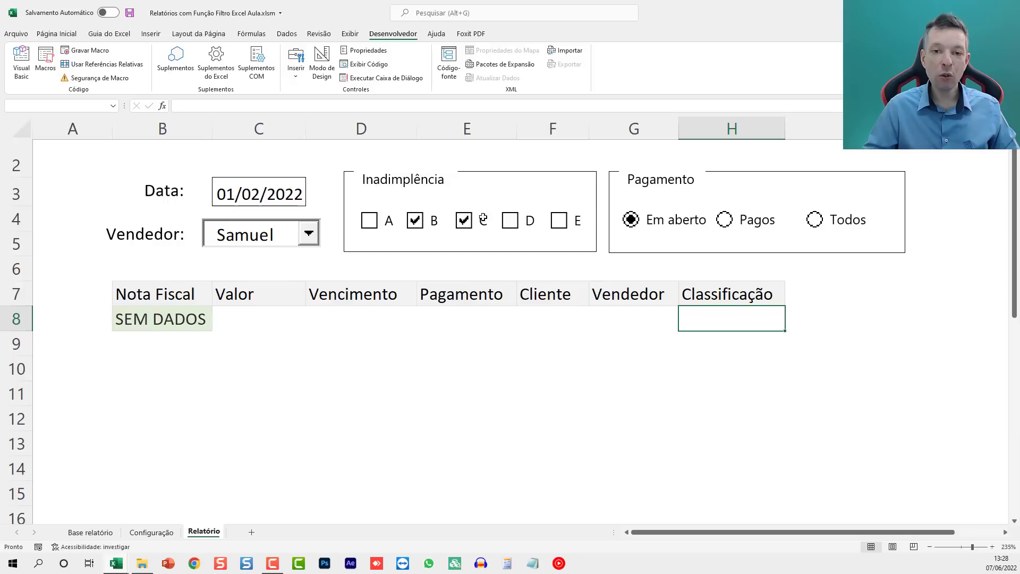
{"action": "left_click", "coordinate": [533, 220]}
{"action": "left_click", "coordinate": [562, 221]}
{"action": "left_click", "coordinate": [374, 221]}
Test the report's Data filter in C3 with 1/3, and set it to 1/4
{"action": "scroll", "coordinate": [335, 391], "scroll_direction": "up", "scroll_amount": 1}
{"action": "left_click", "coordinate": [260, 269]}
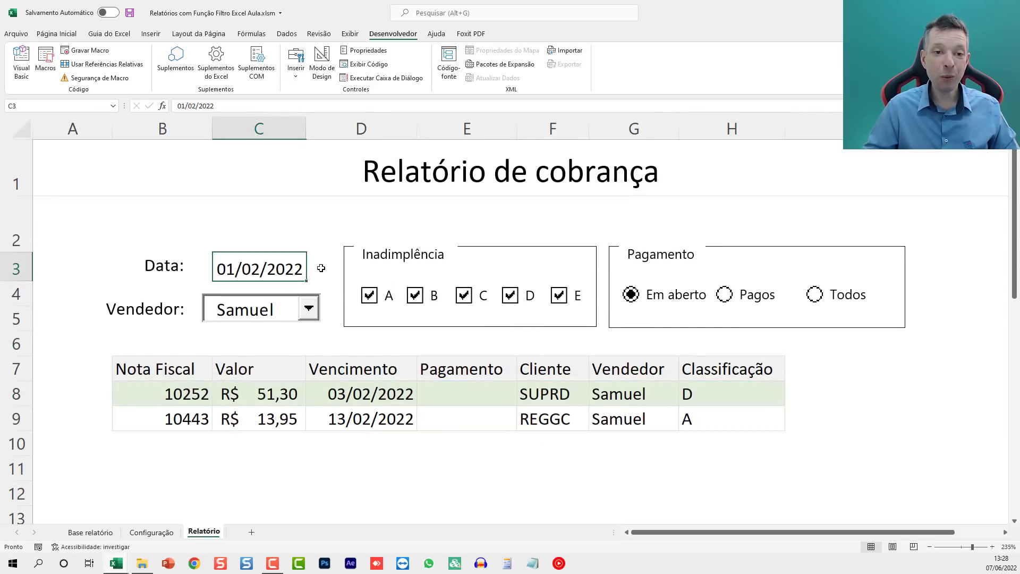
{"action": "type", "text": "1/3"}
{"action": "key", "text": "Return"}
{"action": "key", "text": "Up"}
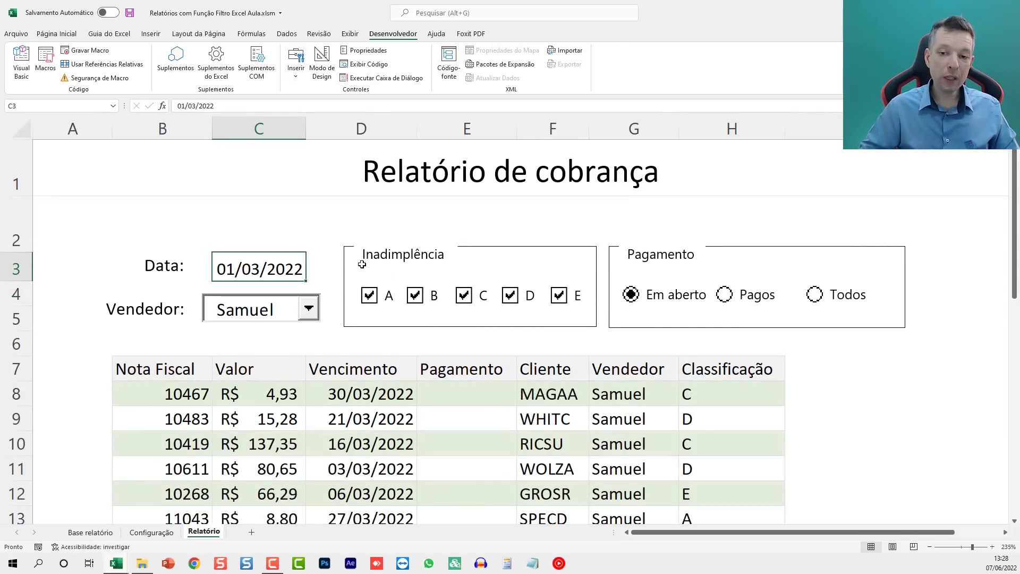
{"action": "type", "text": "1/4"}
{"action": "key", "text": "Return"}
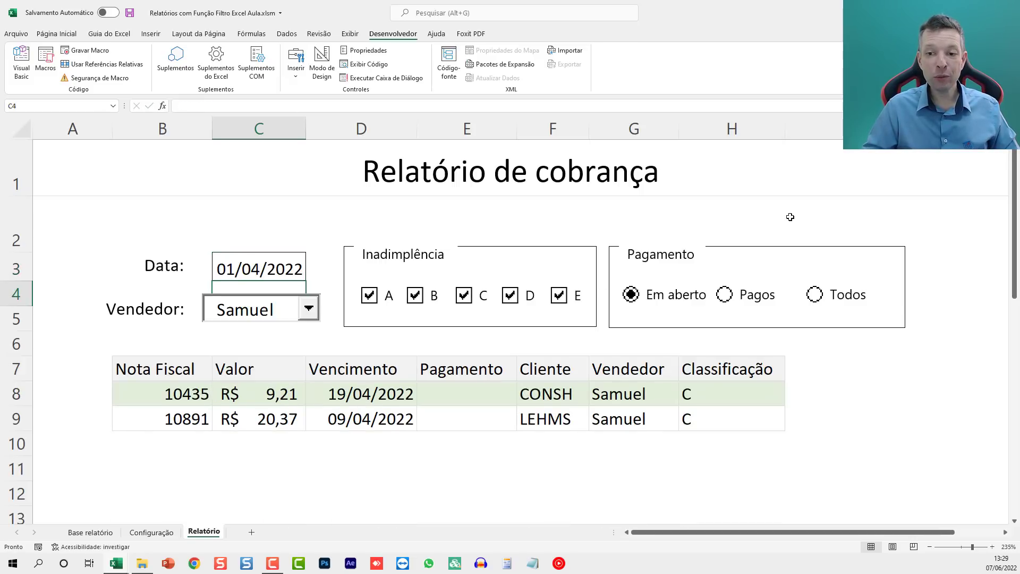
On the Configuração sheet, copy the Data header from L8 to N8
{"action": "left_click", "coordinate": [153, 533]}
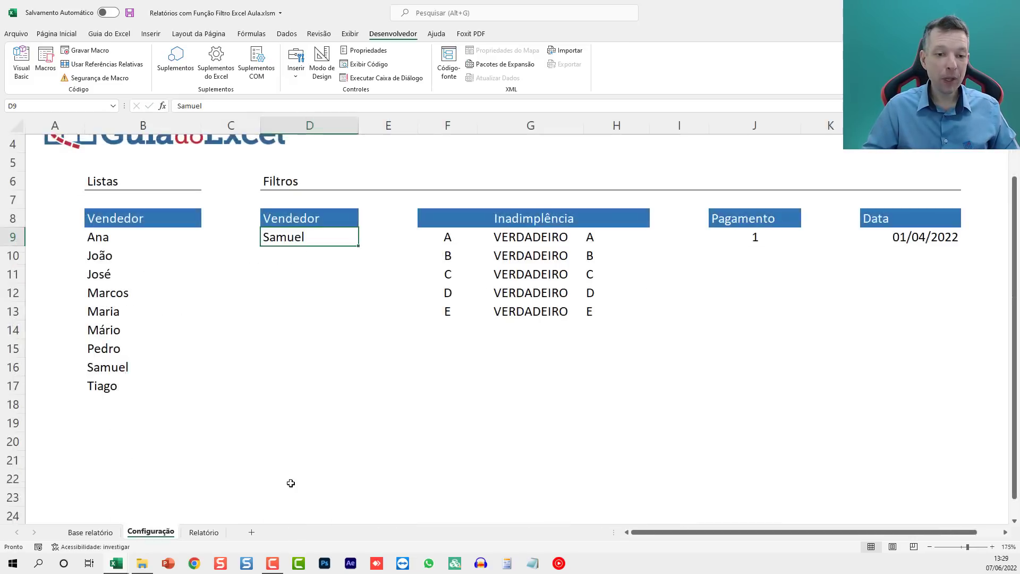
{"action": "left_click", "coordinate": [815, 276]}
{"action": "key", "text": "Right"}
{"action": "key", "text": "Right"}
{"action": "key", "text": "Up"}
{"action": "key", "text": "Up"}
{"action": "key", "text": "Up"}
{"action": "key", "text": "Up"}
{"action": "key", "text": "Up"}
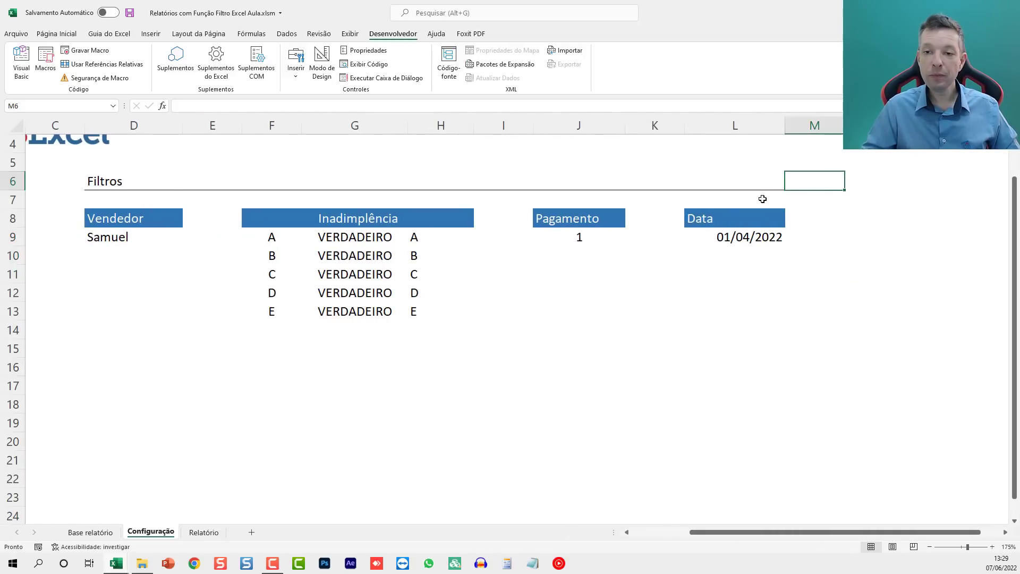
{"action": "left_click", "coordinate": [745, 215]}
{"action": "key", "text": "ctrl+c"}
{"action": "left_click", "coordinate": [862, 215]}
{"action": "key", "text": "ctrl+v"}
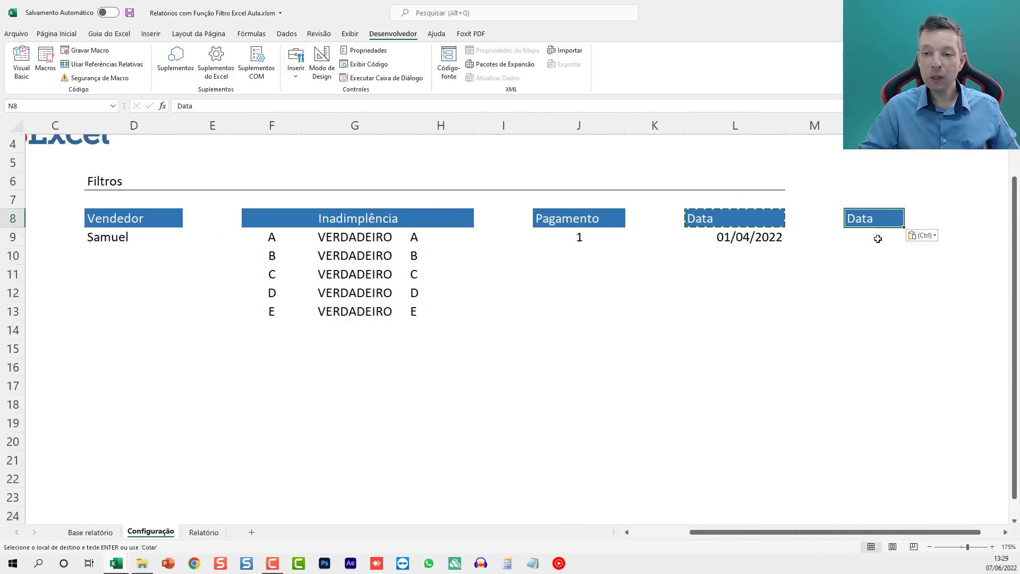
Change the copied header in N8 to Total
{"action": "type", "text": "tOTAL"}
{"action": "key", "text": "BackSpace"}
{"action": "key", "text": "BackSpace"}
{"action": "key", "text": "BackSpace"}
{"action": "key", "text": "BackSpace"}
{"action": "key", "text": "BackSpace"}
{"action": "type", "text": "Total"}
{"action": "key", "text": "Return"}
Copy the underlined heading cells L6:L7 to N6:N7 and enter Cálculos as the section title in N6
{"action": "key", "text": "Left"}
{"action": "key", "text": "Left"}
{"action": "key", "text": "Up"}
{"action": "key", "text": "Up"}
{"action": "key", "text": "shift+Up"}
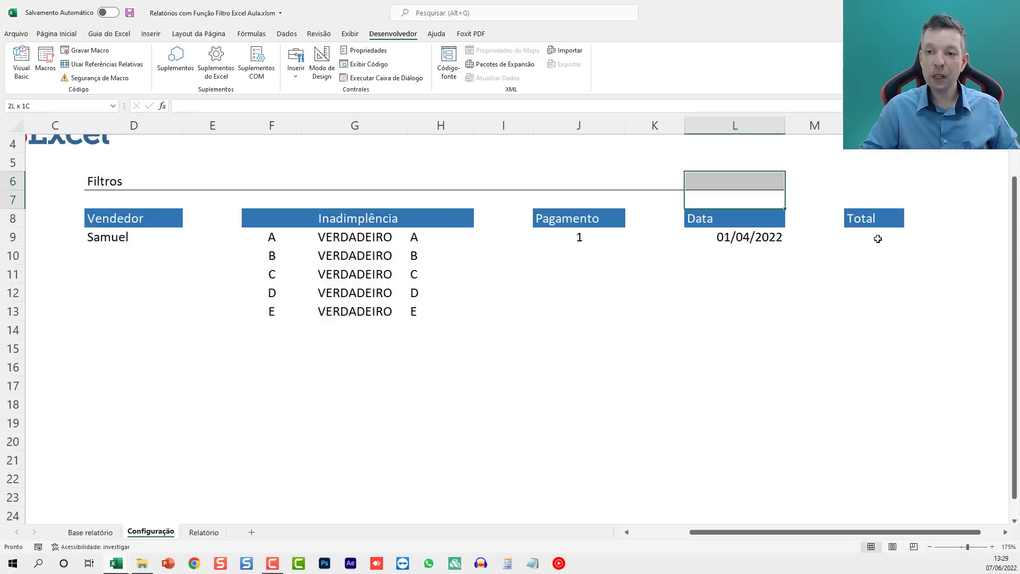
{"action": "key", "text": "ctrl+c"}
{"action": "key", "text": "Right"}
{"action": "key", "text": "Right"}
{"action": "key", "text": "shift+Up"}
{"action": "key", "text": "Return"}
{"action": "key", "text": "Up"}
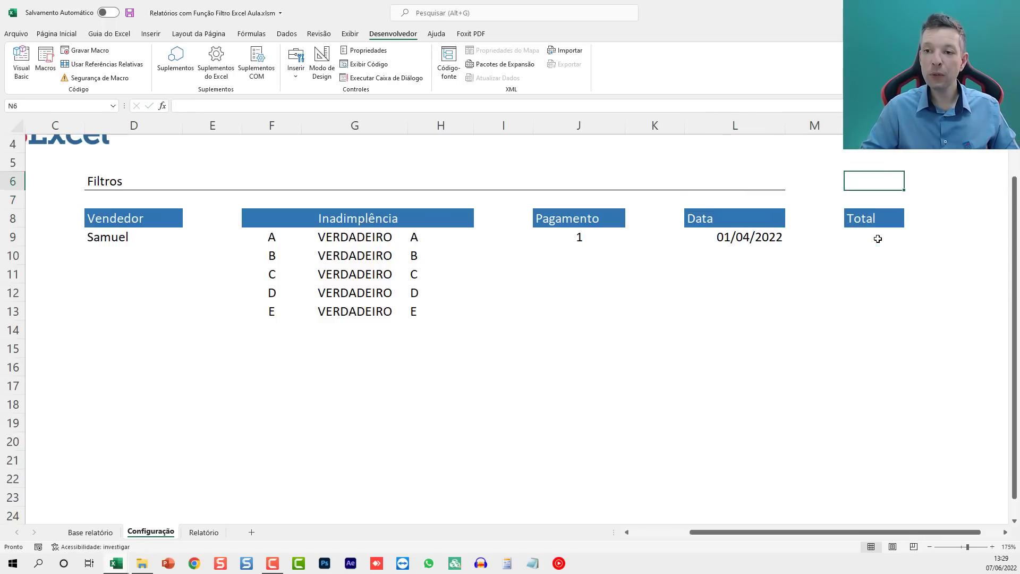
{"action": "type", "text": "Dálculos"}
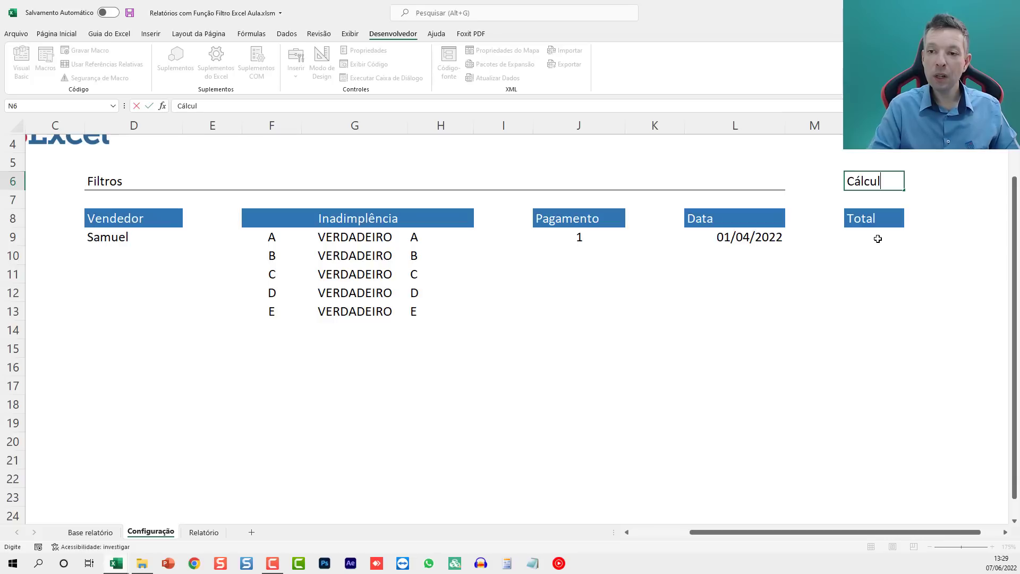
{"action": "key", "text": "Return"}
In N9 under the Total header, enter a SOMA formula over the Relatório sheet's Valor column, C8:C1048576
{"action": "key", "text": "Down"}
{"action": "key", "text": "Down"}
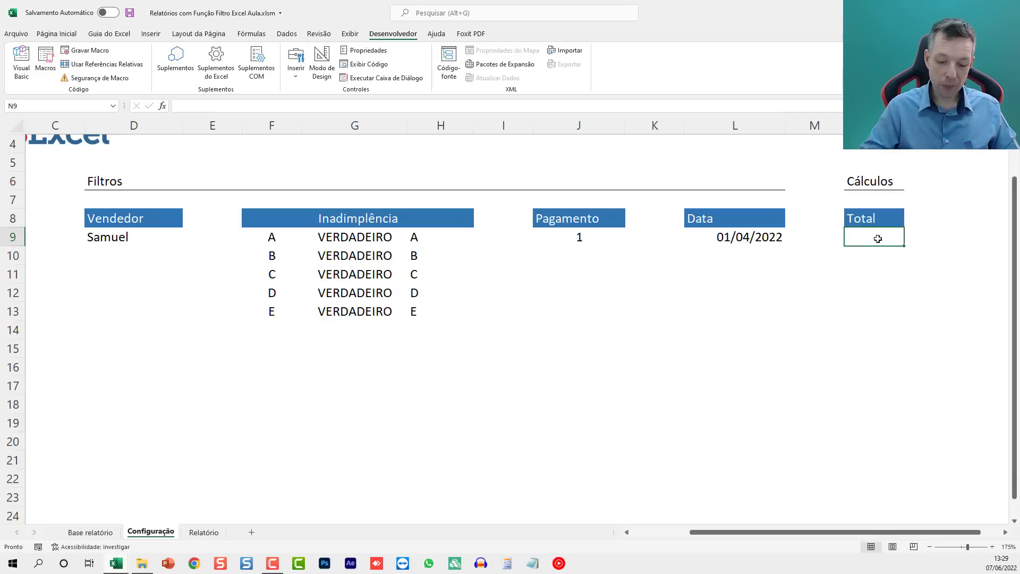
{"action": "scroll", "coordinate": [878, 238], "scroll_direction": "right", "scroll_amount": 2}
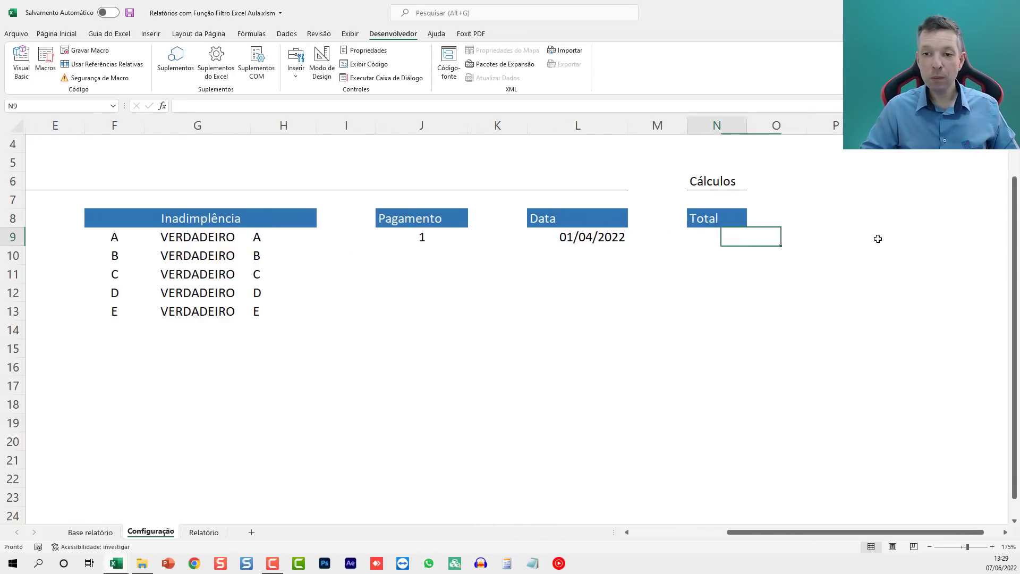
{"action": "type", "text": "=soma("}
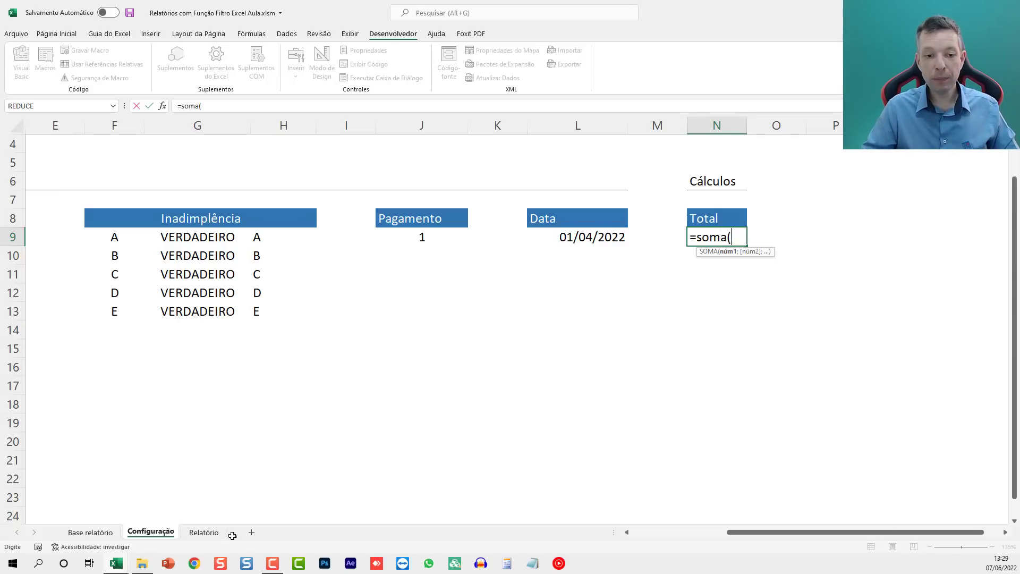
{"action": "left_click", "coordinate": [203, 532]}
{"action": "left_click", "coordinate": [286, 398]}
{"action": "key", "text": "shift+space"}
{"action": "key", "text": "Down"}
{"action": "key", "text": "ctrl+space"}
{"action": "key", "text": "Down"}
{"action": "key", "text": "Up"}
{"action": "key", "text": "Up"}
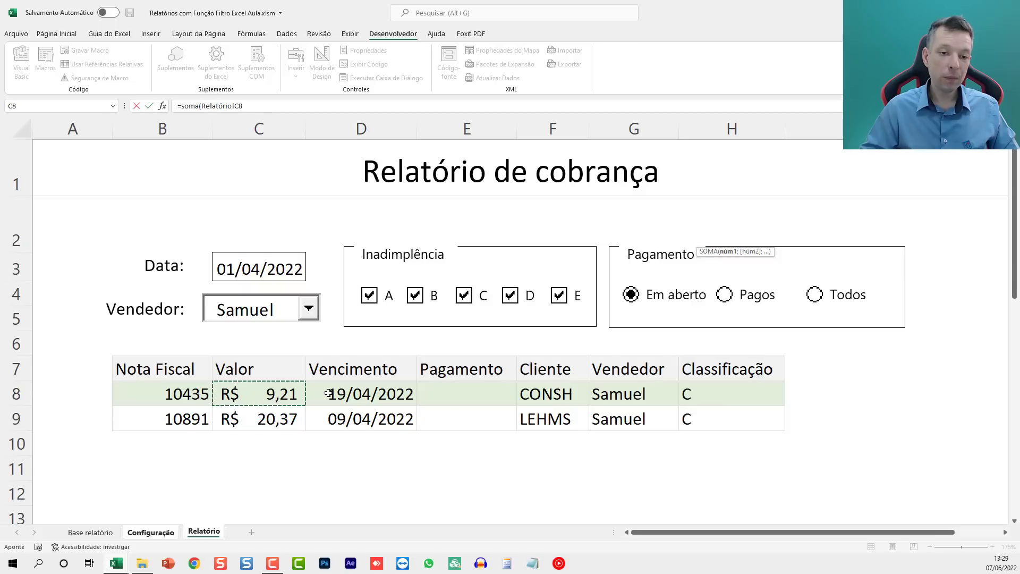
{"action": "key", "text": "ctrl+shift+Down"}
{"action": "key", "text": "ctrl+shift+Down"}
{"action": "key", "text": "Return"}
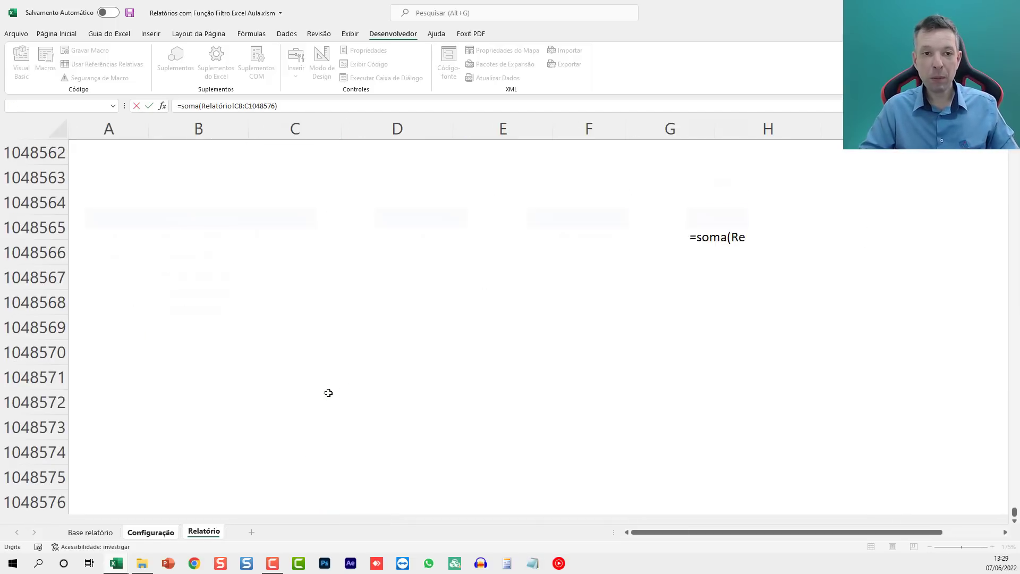
Make the range references in the N9 sum absolute, as Relatório!$C$8:$C$1048576
{"action": "key", "text": "F2"}
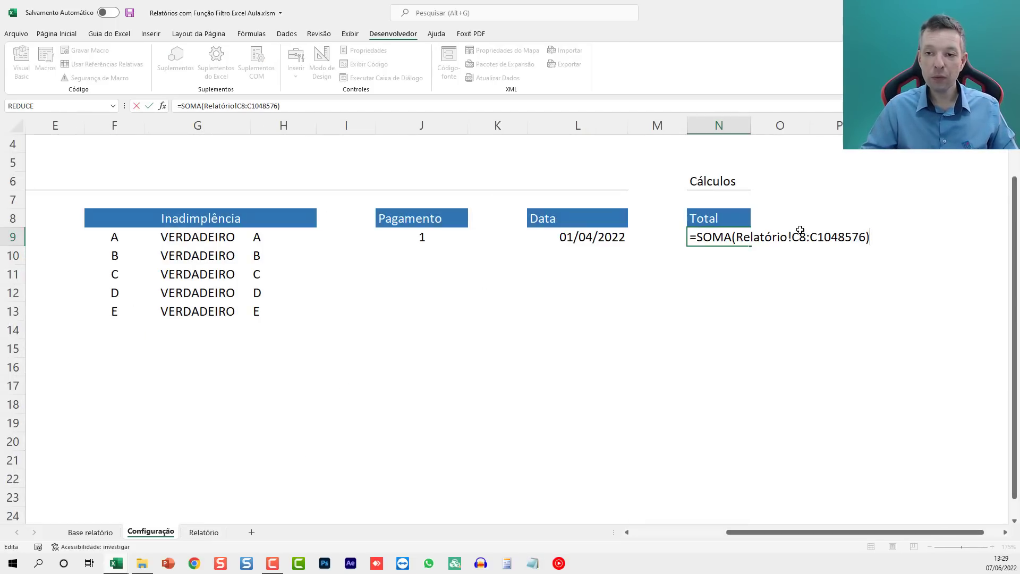
{"action": "left_click", "coordinate": [801, 233]}
{"action": "key", "text": "F4"}
{"action": "left_click", "coordinate": [831, 235]}
{"action": "key", "text": "F4"}
{"action": "key", "text": "Return"}
{"action": "key", "text": "Up"}
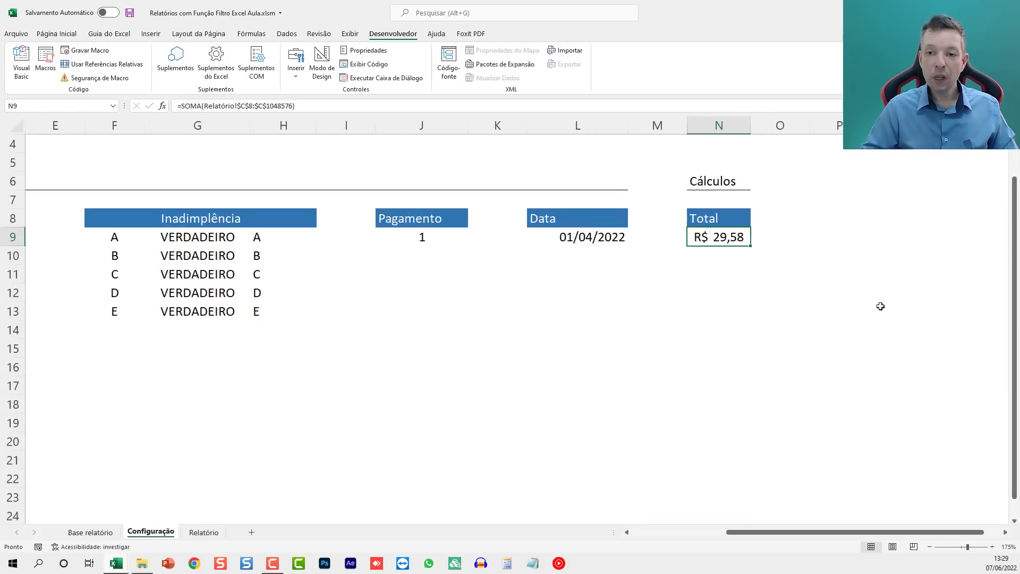
Bring the Relatório sheet back to its first cell, and widen column N on the Configuração sheet
{"action": "left_click", "coordinate": [203, 532]}
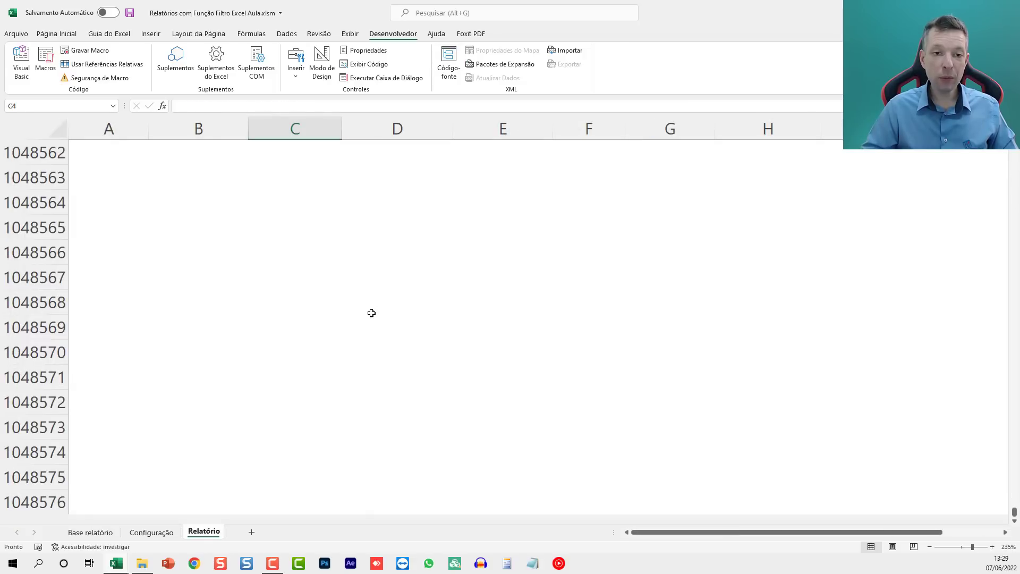
{"action": "key", "text": "ctrl+Home"}
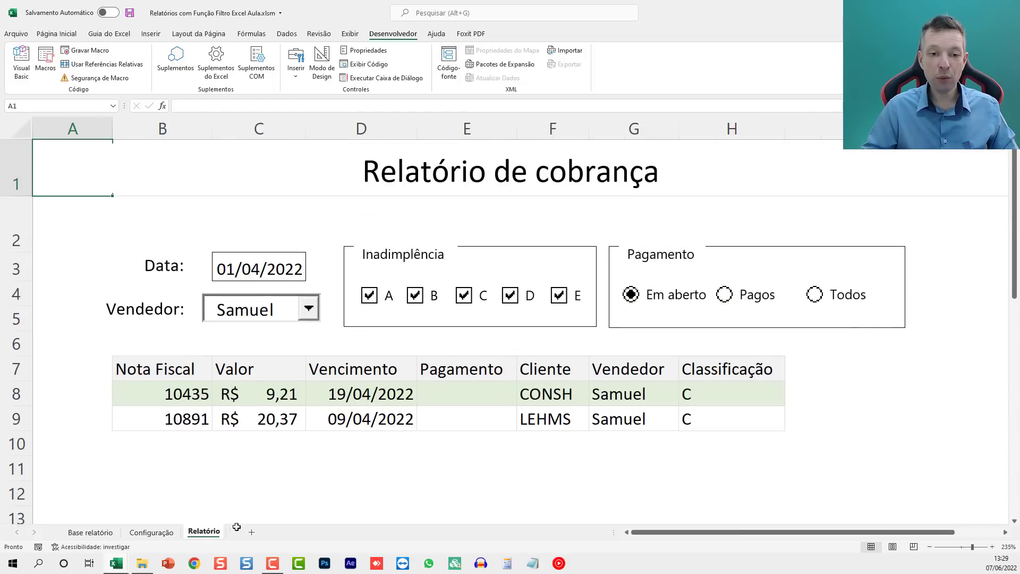
{"action": "left_click", "coordinate": [151, 532]}
{"action": "left_click_drag", "start_coordinate": [756, 125], "coordinate": [822, 126]}
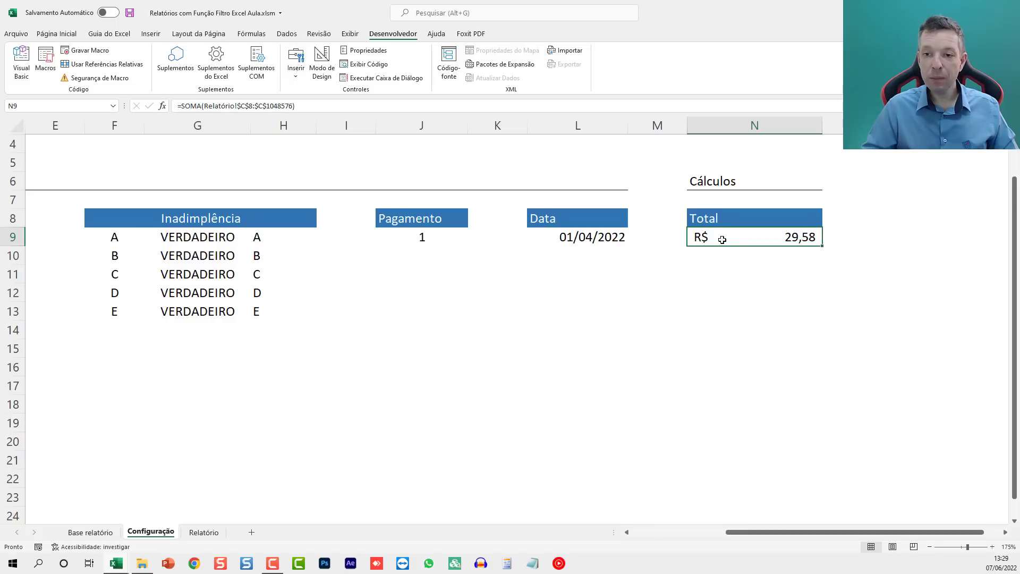
Prefix the N9 formula with the text "Total:" joined to the SOMA by an ampersand
{"action": "key", "text": "F2"}
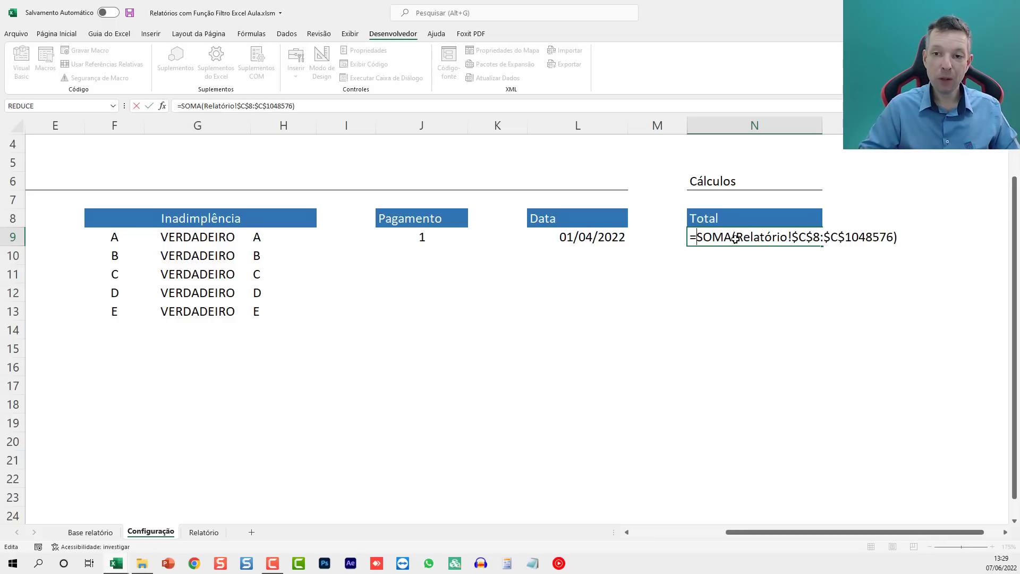
{"action": "type", "text": "\"\""}
{"action": "type", "text": "Total:"}
{"action": "key", "text": "Right"}
{"action": "type", "text": "&"}
{"action": "key", "text": "Return"}
{"action": "left_click", "coordinate": [735, 237]}
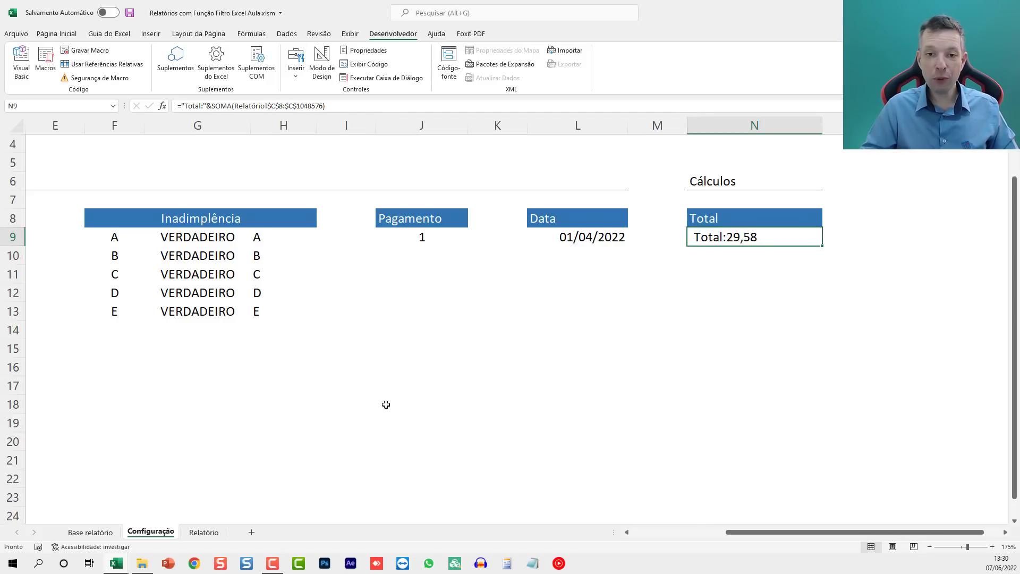
Copy the format code _-R$ * #.##0,00_- from cell C8's custom number format on the Relatório sheet
{"action": "left_click", "coordinate": [204, 532]}
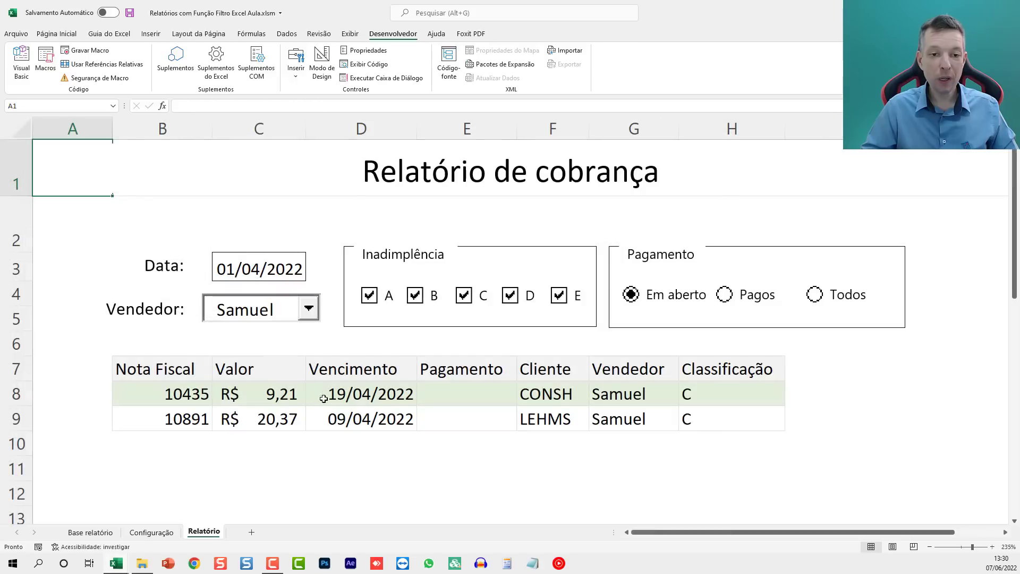
{"action": "key", "text": "ctrl+1"}
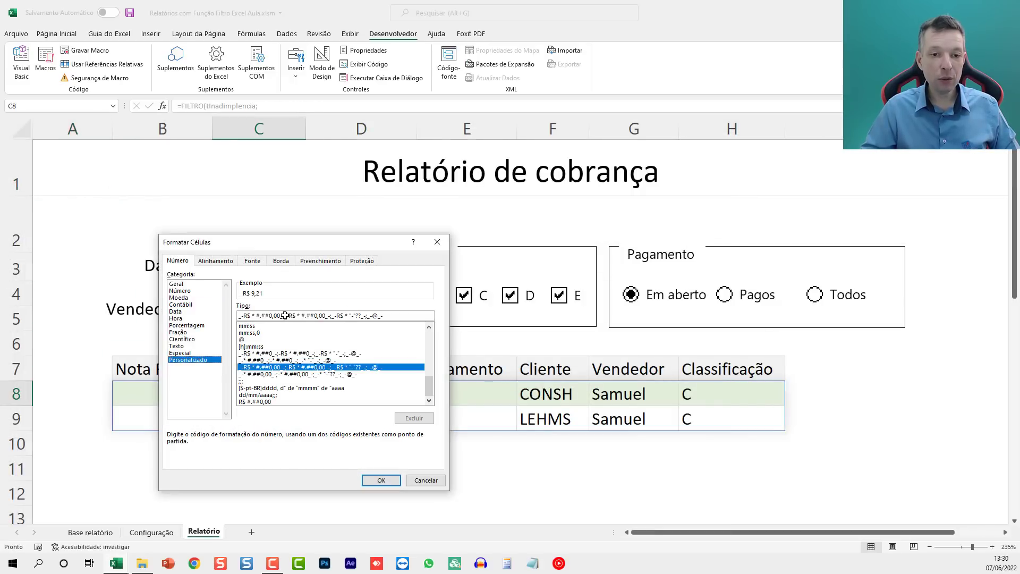
{"action": "left_click_drag", "start_coordinate": [284, 315], "coordinate": [223, 318]}
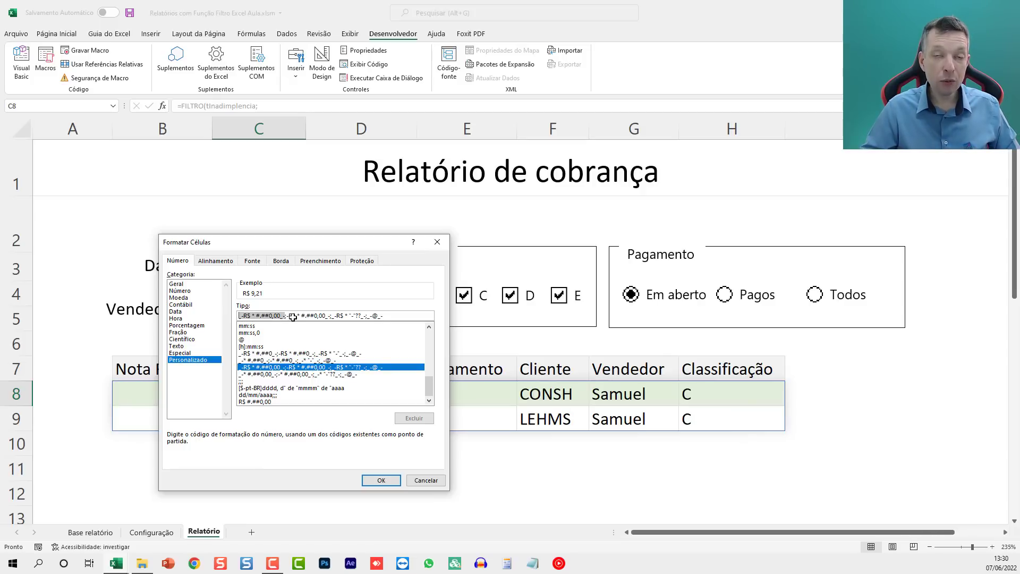
{"action": "key", "text": "Escape"}
In the Configuração N9 formula, add a space after "Total:" and start a TEXTO function around the SOMA on a new line
{"action": "left_click", "coordinate": [151, 532]}
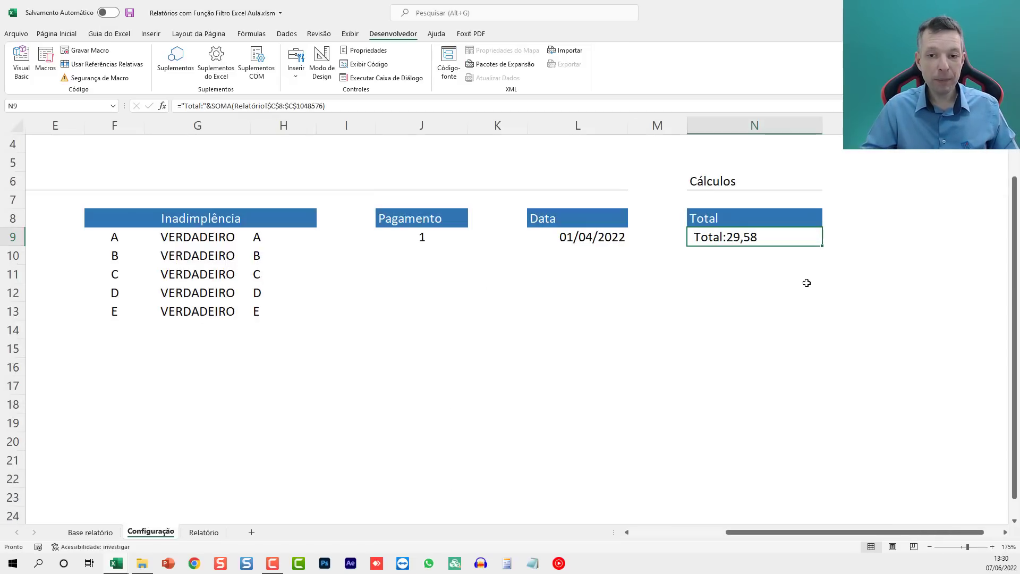
{"action": "key", "text": "F2"}
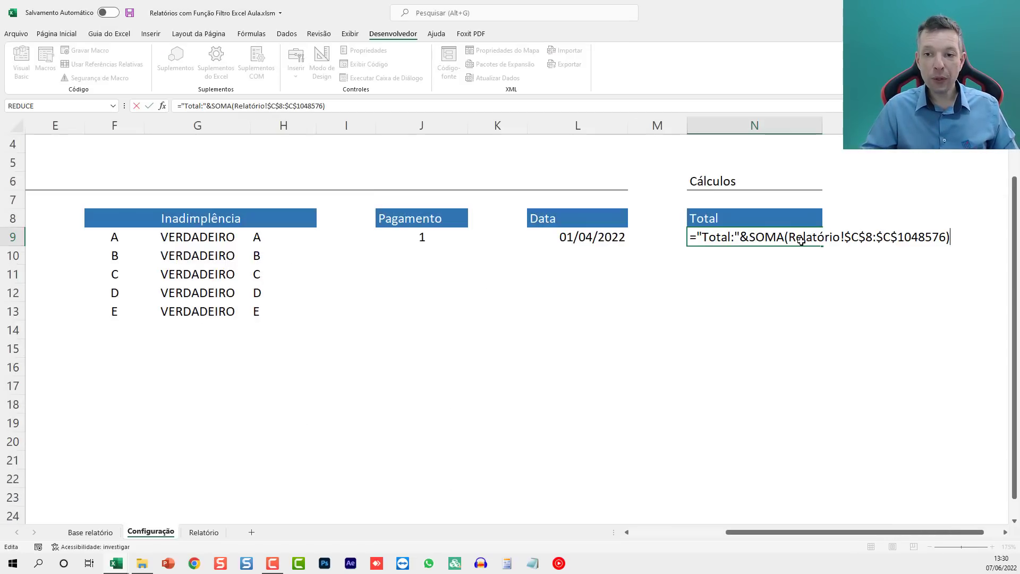
{"action": "left_click", "coordinate": [736, 236]}
{"action": "left_click", "coordinate": [753, 237]}
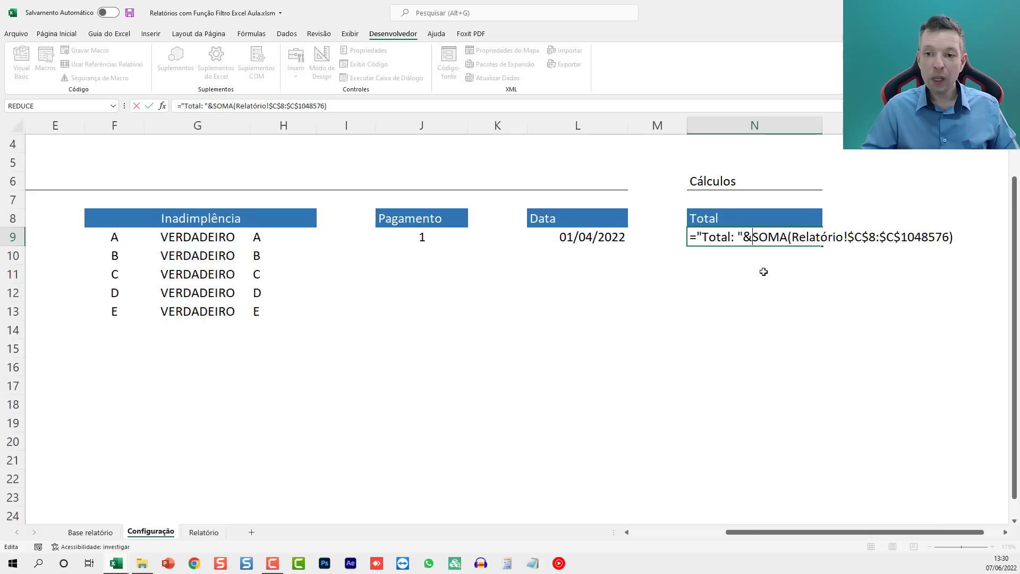
{"action": "key", "text": "alt+Return"}
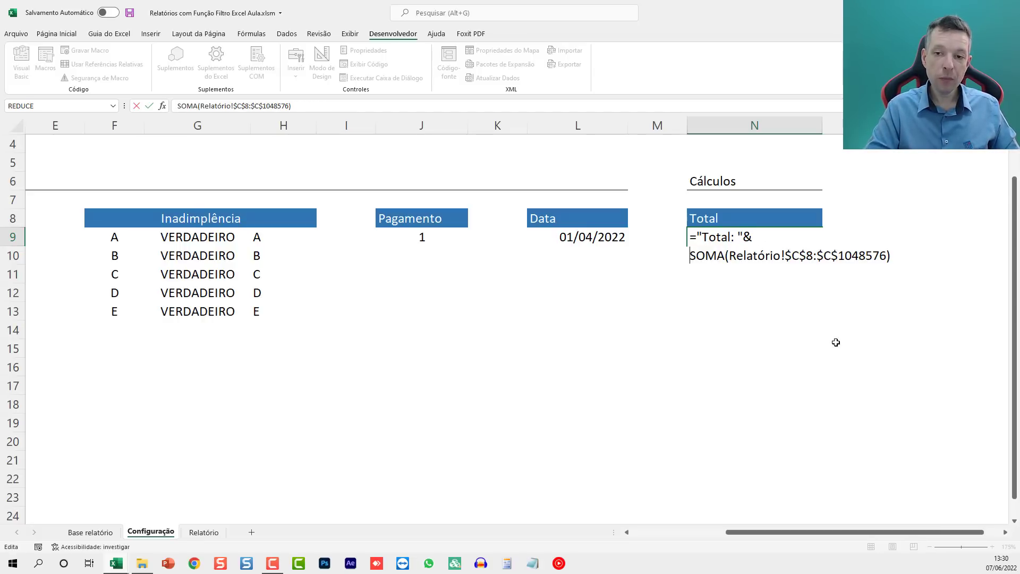
{"action": "type", "text": "tex"}
{"action": "key", "text": "BackSpace"}
{"action": "key", "text": "BackSpace"}
{"action": "key", "text": "BackSpace"}
{"action": "type", "text": "TEXTO("}
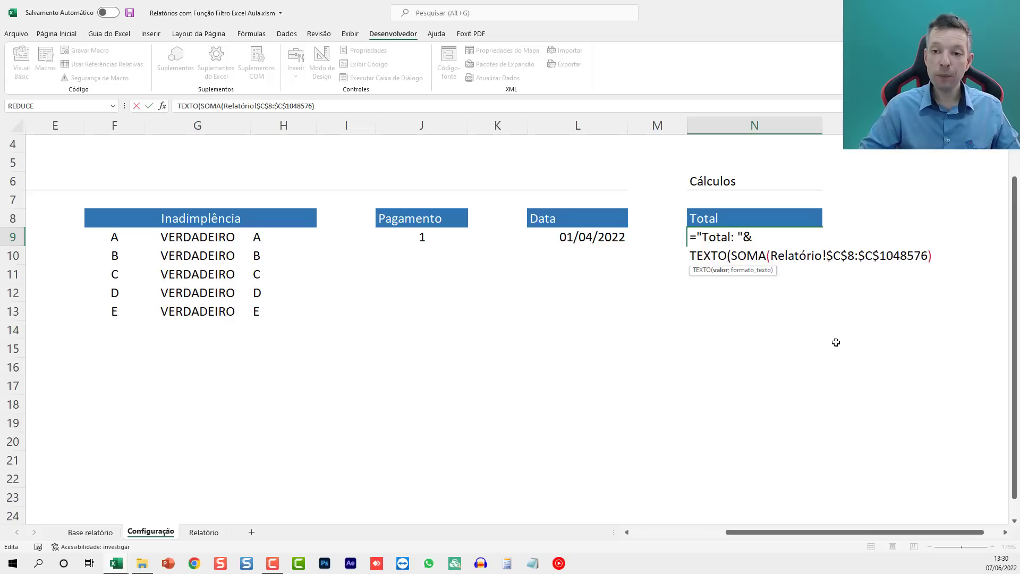
Complete the TEXTO function in N9 with the copied format "_-R$ * #.##0,00_-" on its own line
{"action": "type", "text": ";"}
{"action": "key", "text": "alt+Return"}
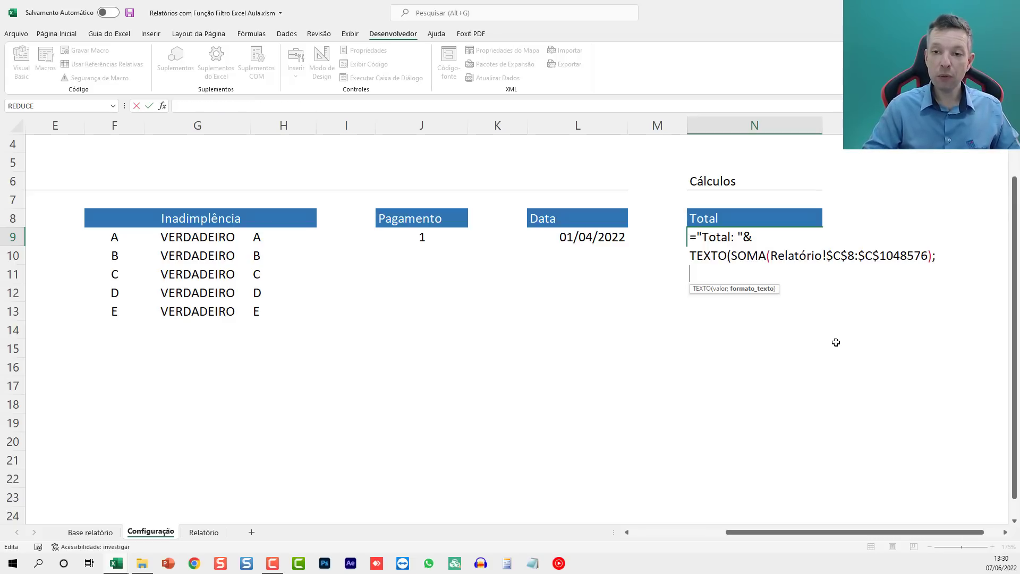
{"action": "type", "text": "\""}
{"action": "key", "text": "ctrl+v"}
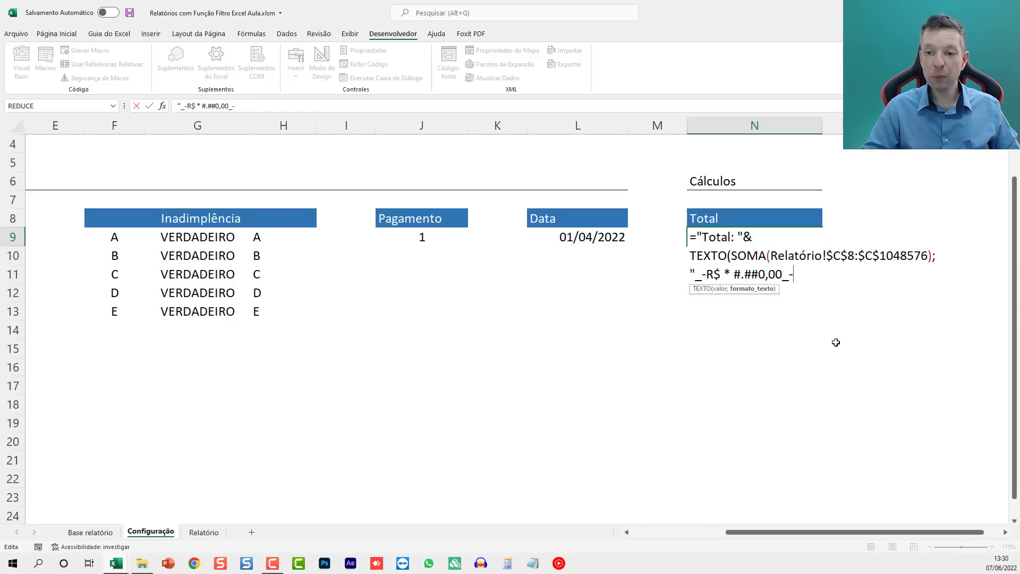
{"action": "type", "text": "\")"}
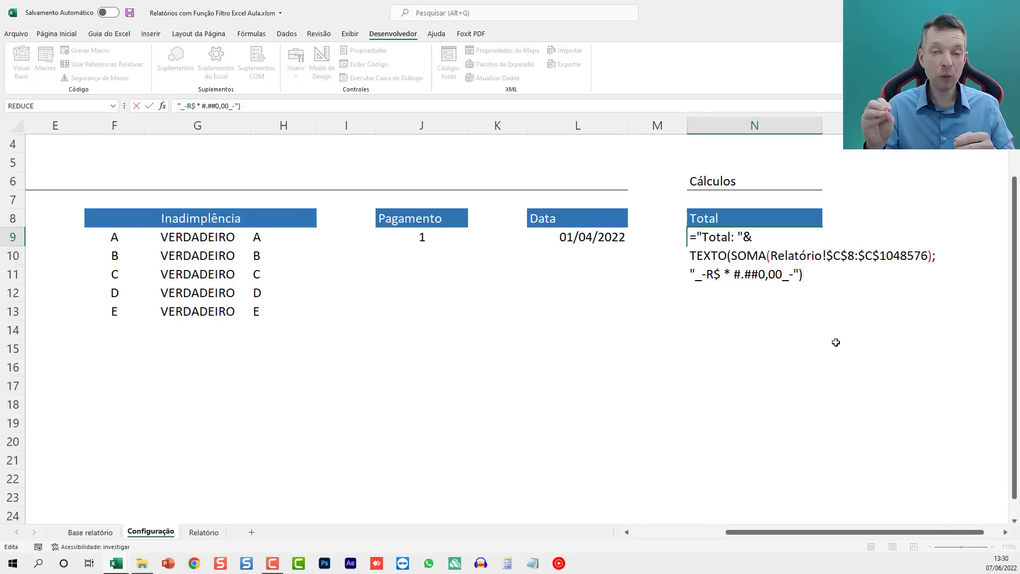
{"action": "key", "text": "Return"}
{"action": "key", "text": "Up"}
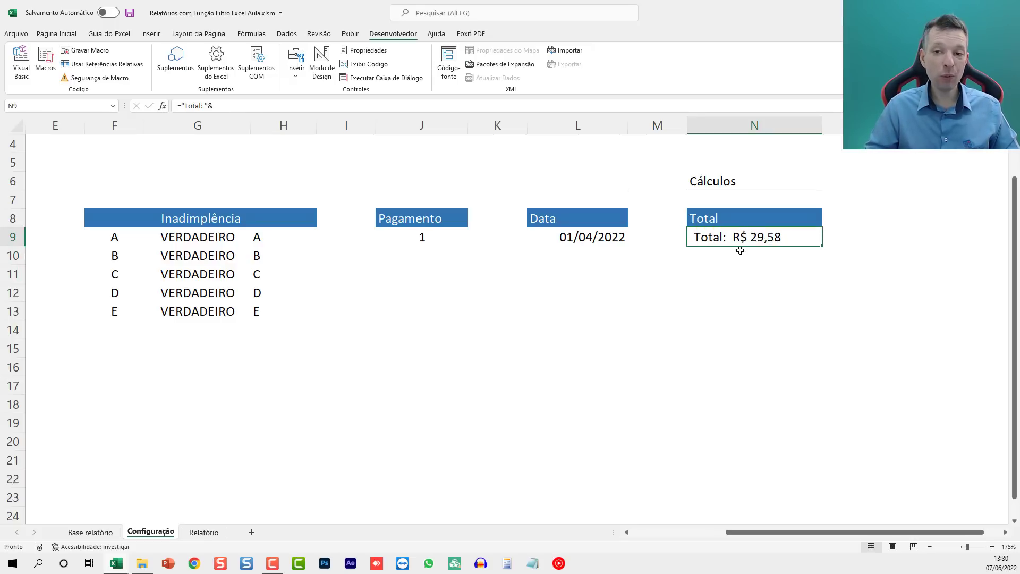
Clear the Vendedor filter on the Relatório sheet and check the recalculated total in Configuração N9
{"action": "left_click", "coordinate": [204, 533]}
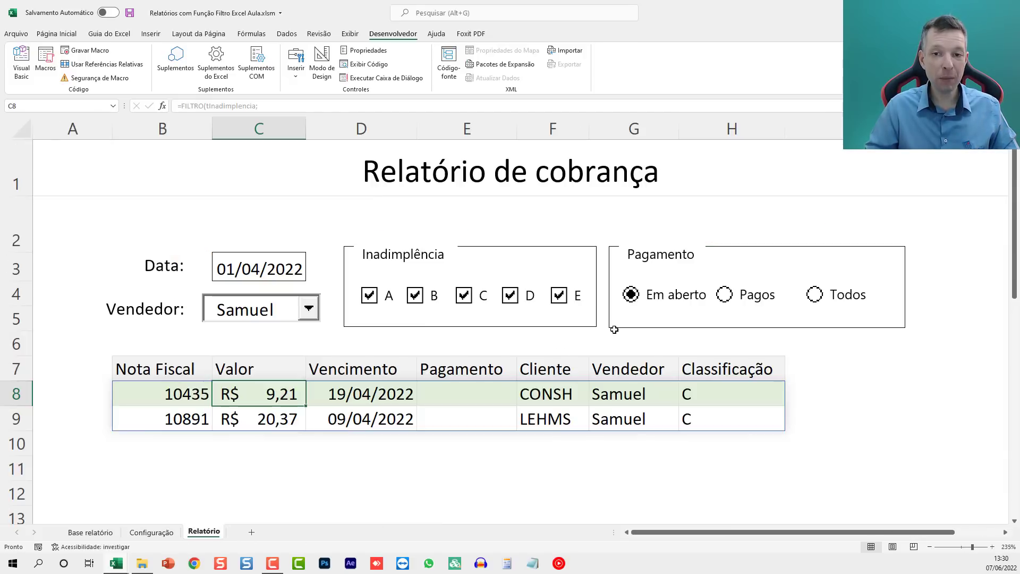
{"action": "double_click", "coordinate": [274, 307]}
{"action": "key", "text": "BackSpace"}
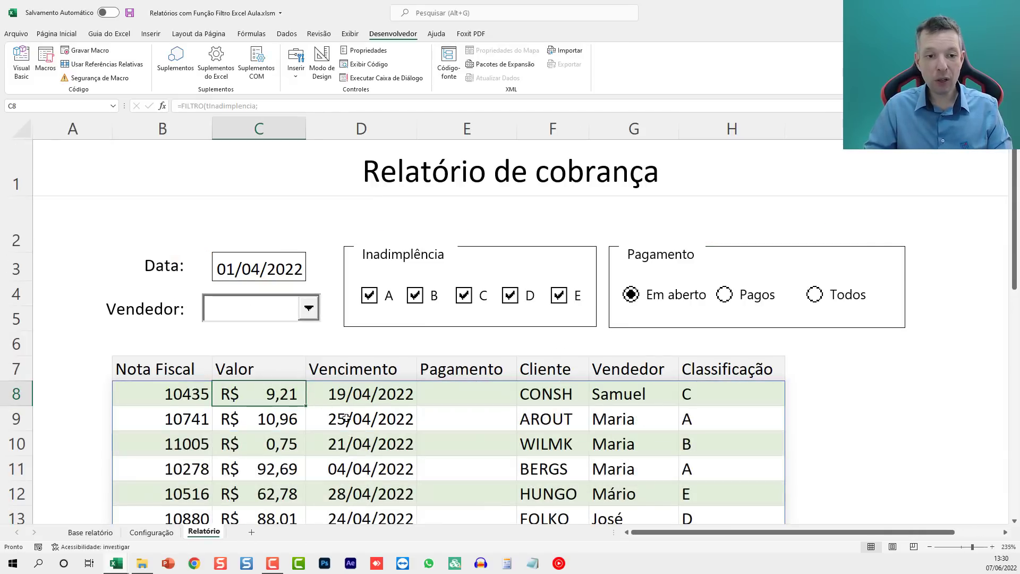
{"action": "left_click", "coordinate": [154, 532]}
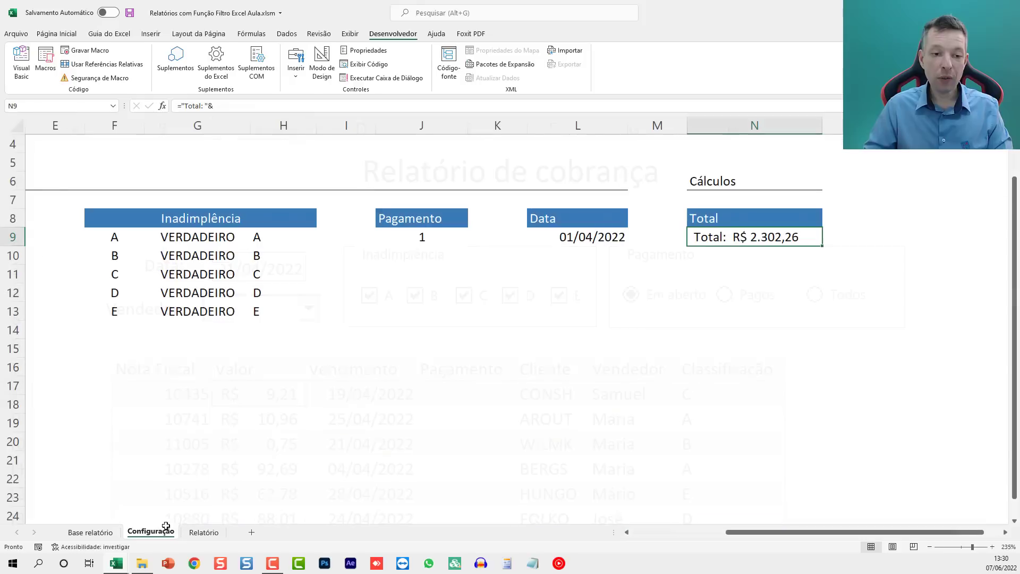
{"action": "left_click", "coordinate": [202, 532]}
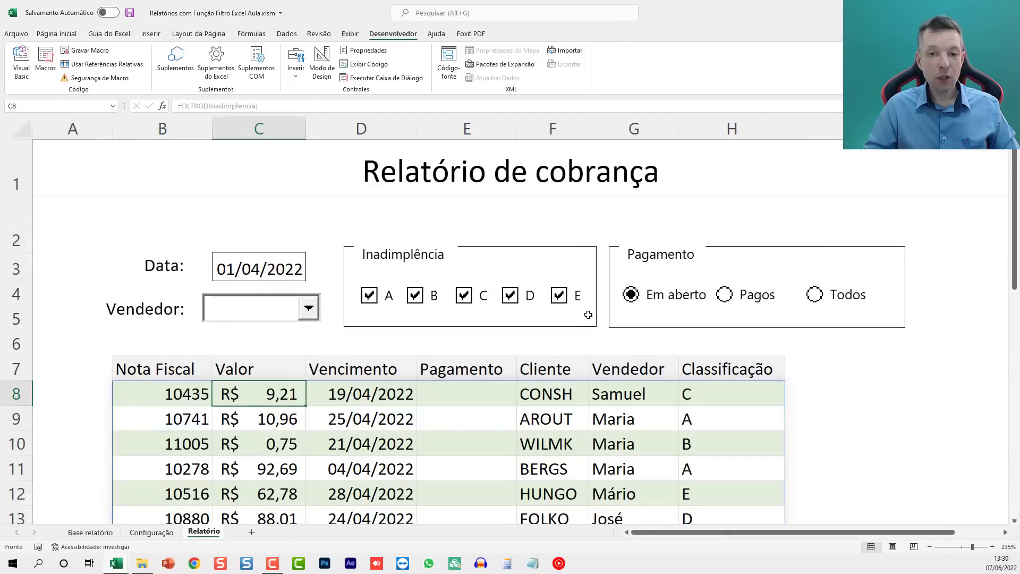
{"action": "left_click", "coordinate": [666, 218]}
{"action": "left_click", "coordinate": [142, 33]}
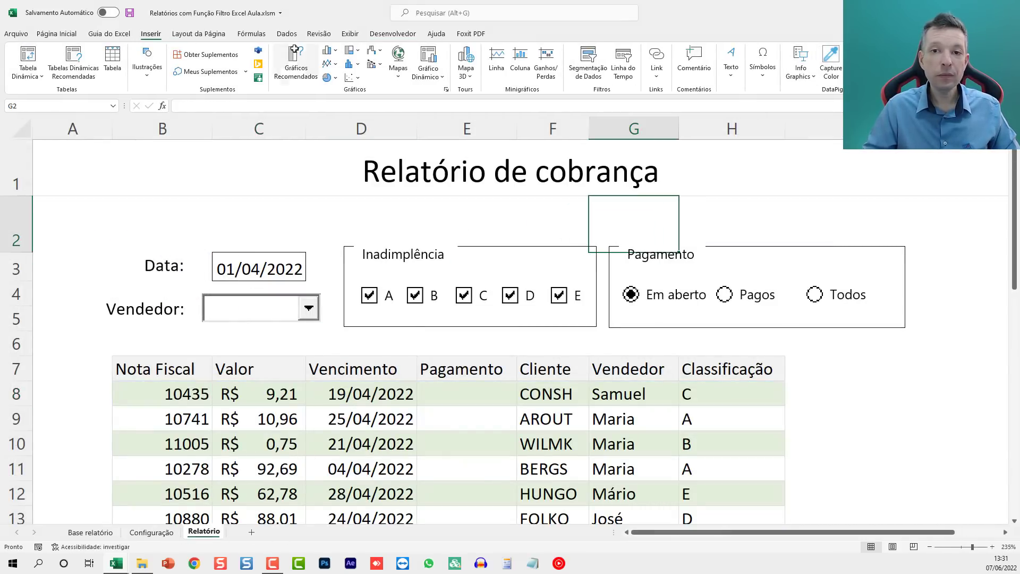
{"action": "left_click", "coordinate": [731, 65]}
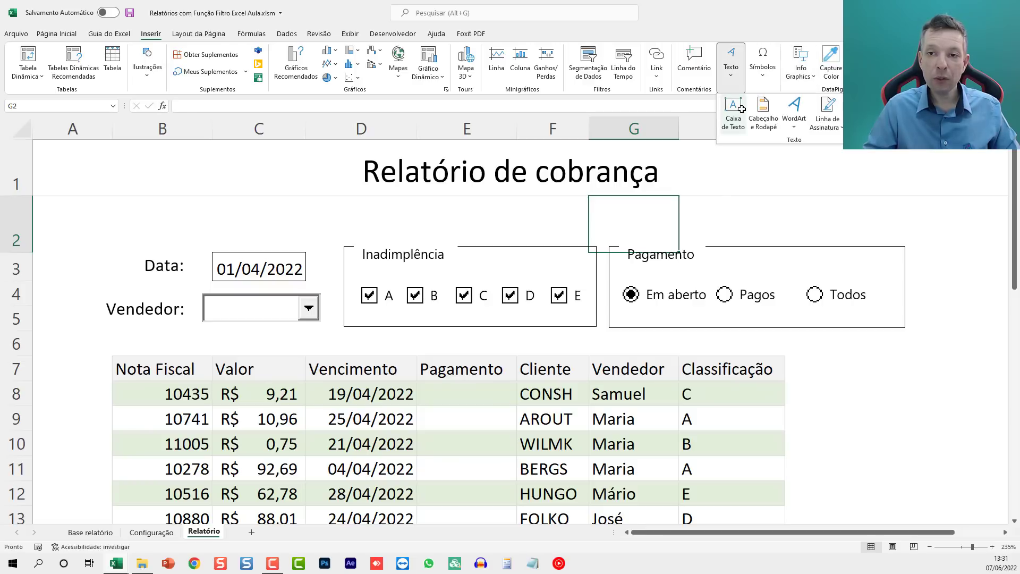
{"action": "left_click", "coordinate": [733, 109]}
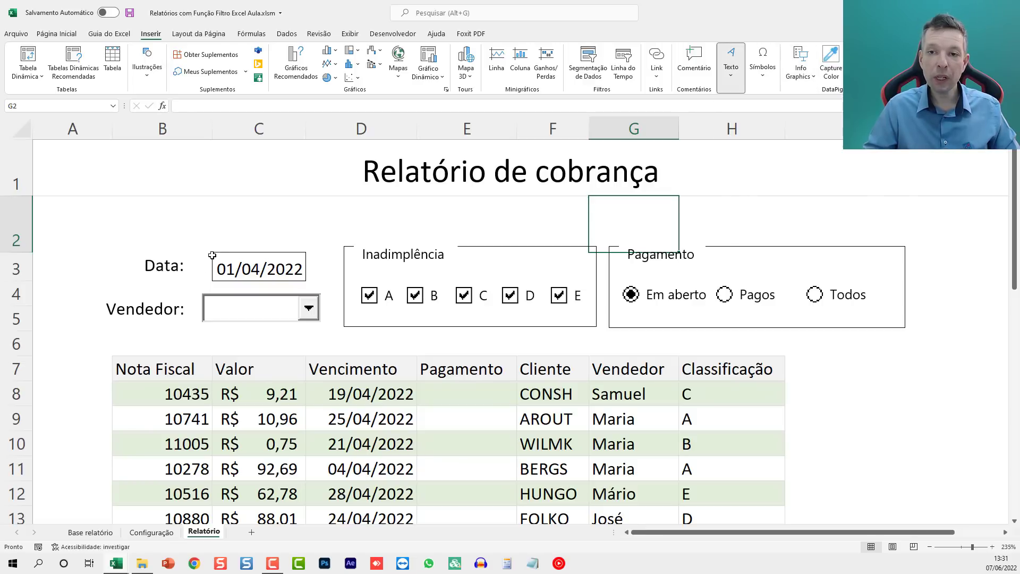
Duplicate the "Data:" text box, place the copy above the right end of the Pagamento group, and widen it
{"action": "left_click", "coordinate": [164, 268]}
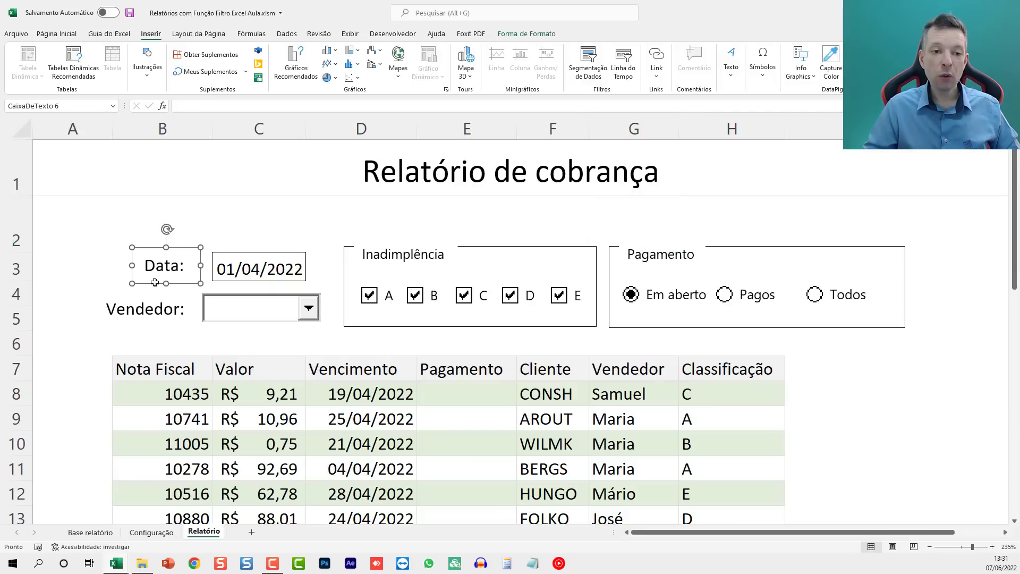
{"action": "key", "text": "F9"}
{"action": "left_click", "coordinate": [154, 277]}
{"action": "left_click_drag", "start_coordinate": [152, 281], "coordinate": [751, 220]}
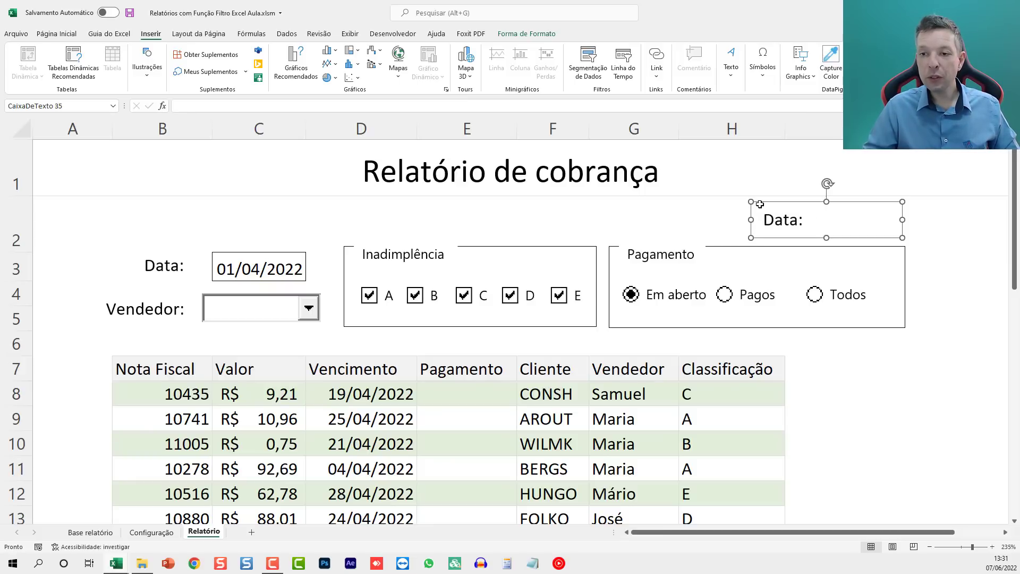
Link the copied text box above the Pagamento group to cell N9 of the Configuração sheet and widen it to fit the total
{"action": "left_click", "coordinate": [254, 108]}
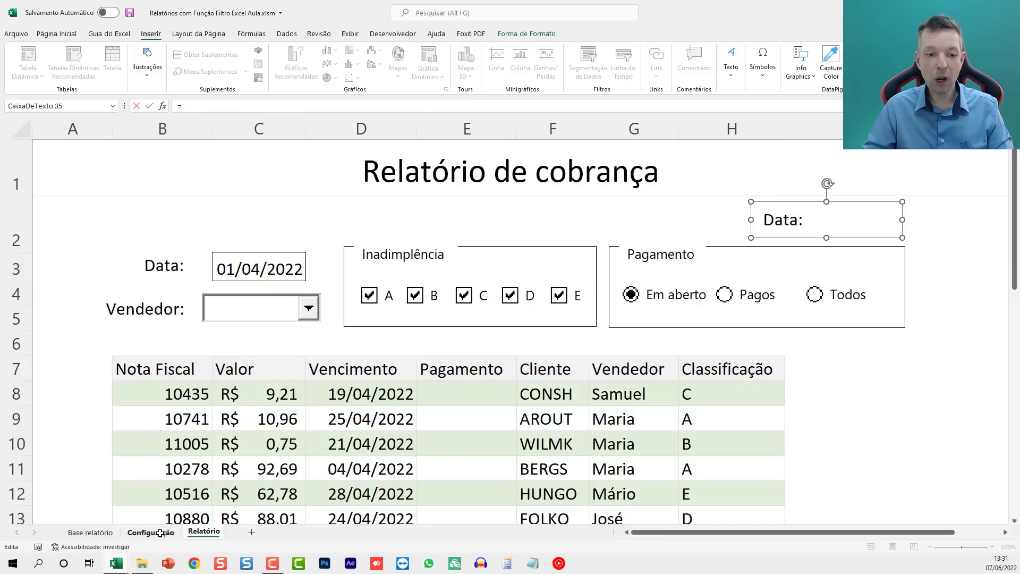
{"action": "left_click", "coordinate": [160, 533]}
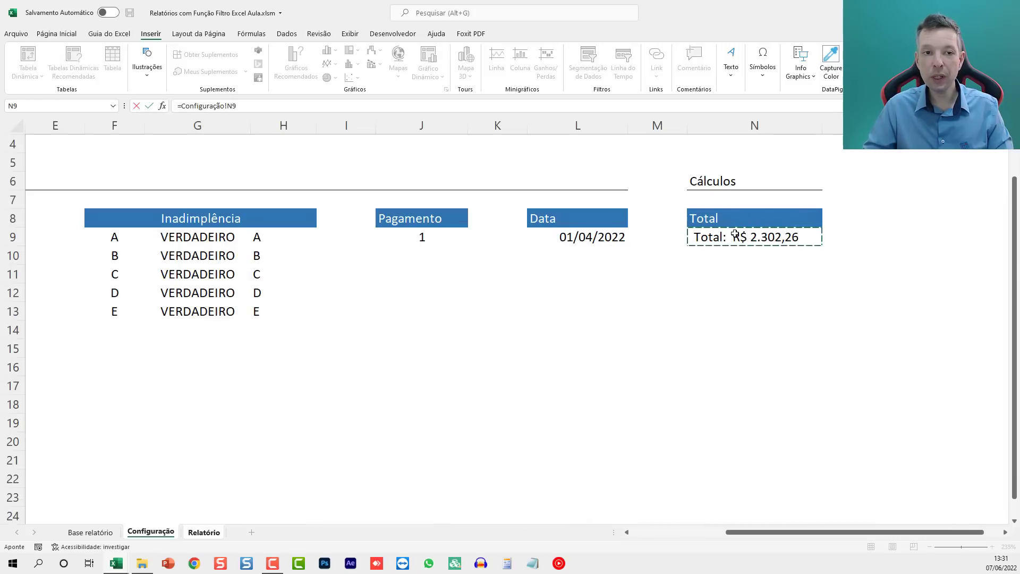
{"action": "key", "text": "Return"}
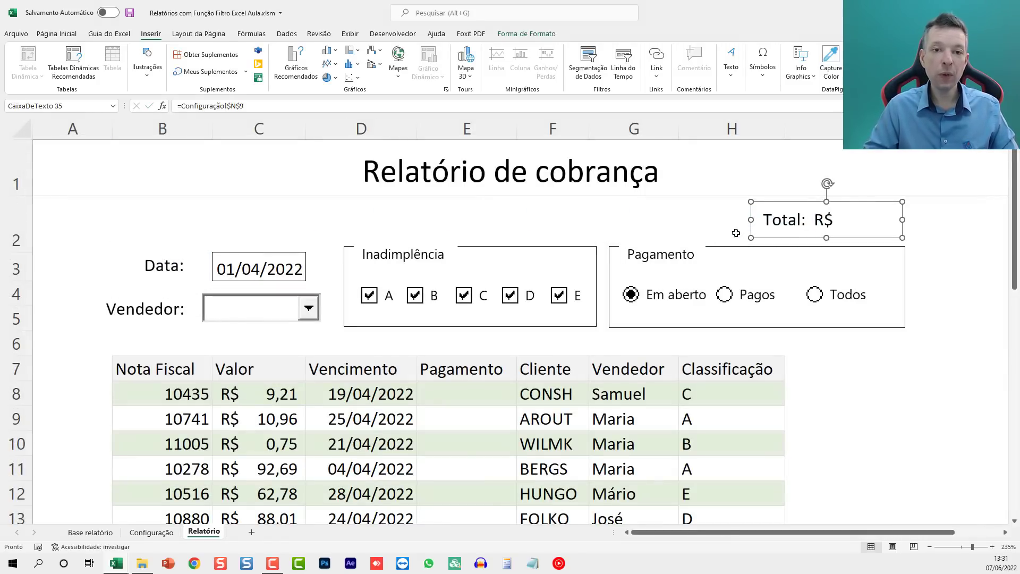
{"action": "mouse_move", "coordinate": [751, 219]}
{"action": "left_mouse_down"}
{"action": "mouse_move", "coordinate": [716, 219]}
{"action": "mouse_move", "coordinate": [735, 220]}
{"action": "left_mouse_up"}
{"action": "left_click", "coordinate": [702, 225]}
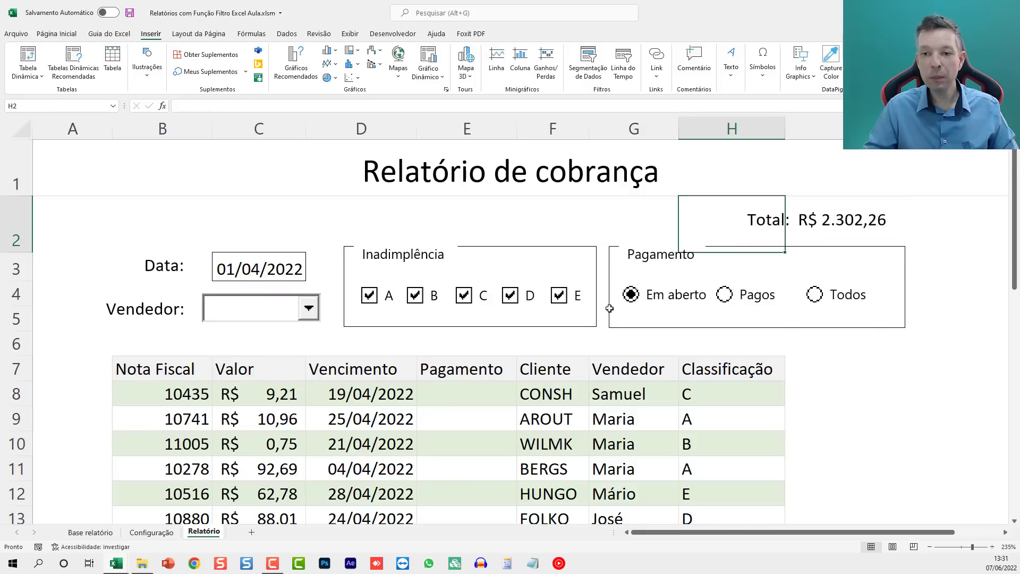
Switch the Pagamento filter to Pagos and on to Todos, and widen the total text box further to fit the larger amount
{"action": "left_click", "coordinate": [724, 294]}
{"action": "left_click", "coordinate": [835, 292]}
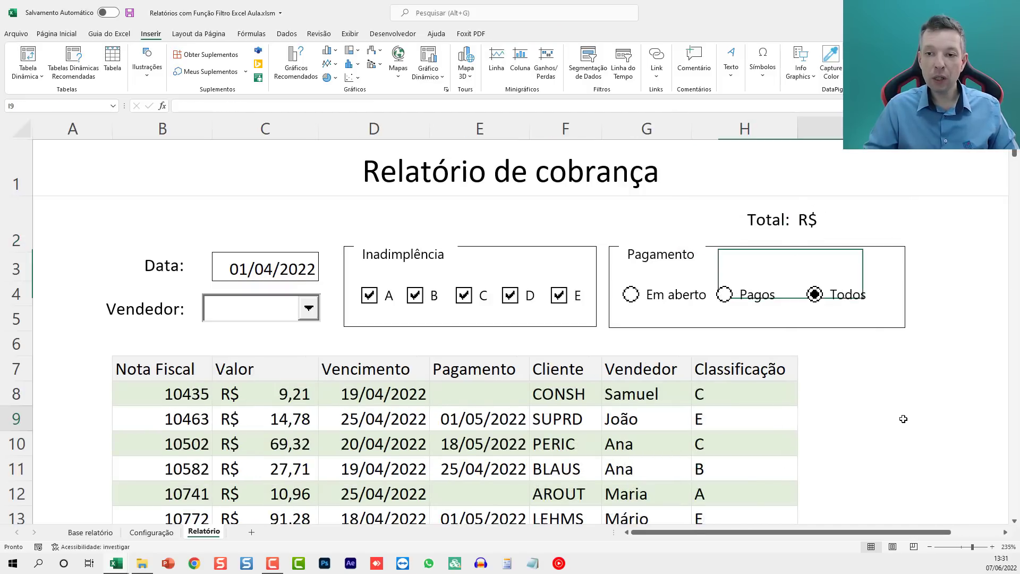
{"action": "left_click", "coordinate": [803, 219]}
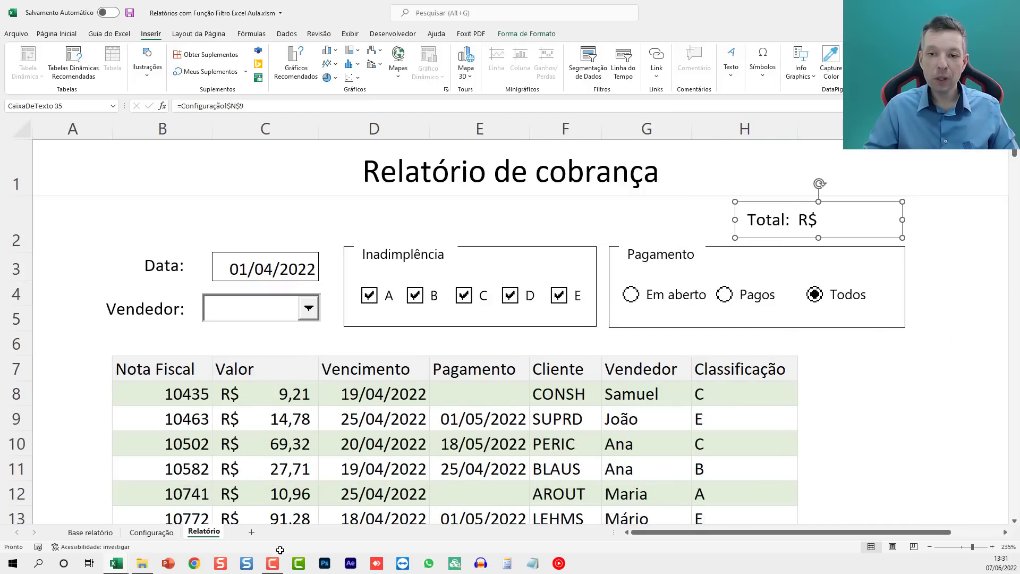
{"action": "left_click", "coordinate": [164, 533]}
{"action": "left_click", "coordinate": [204, 532]}
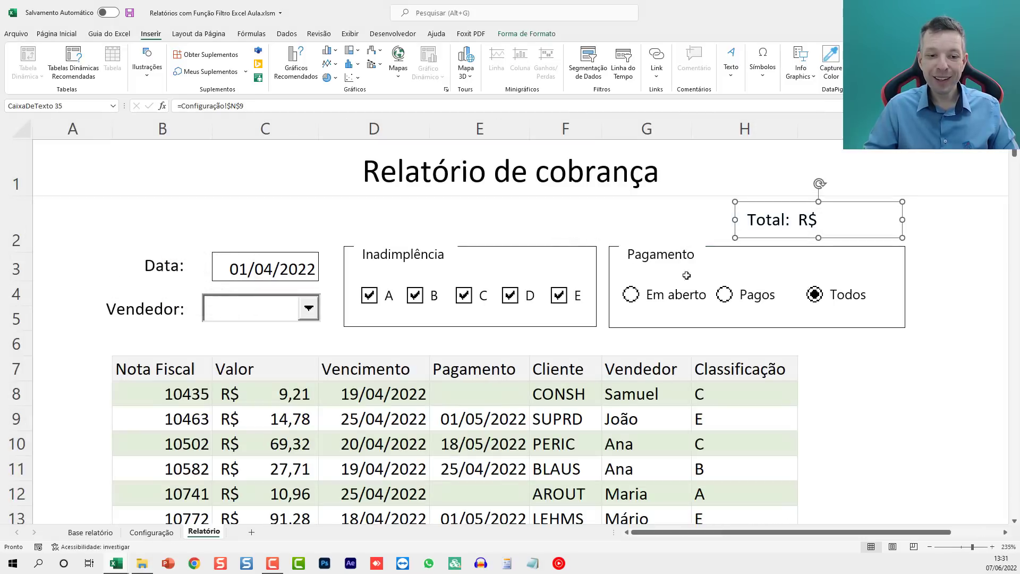
{"action": "key", "text": "Return"}
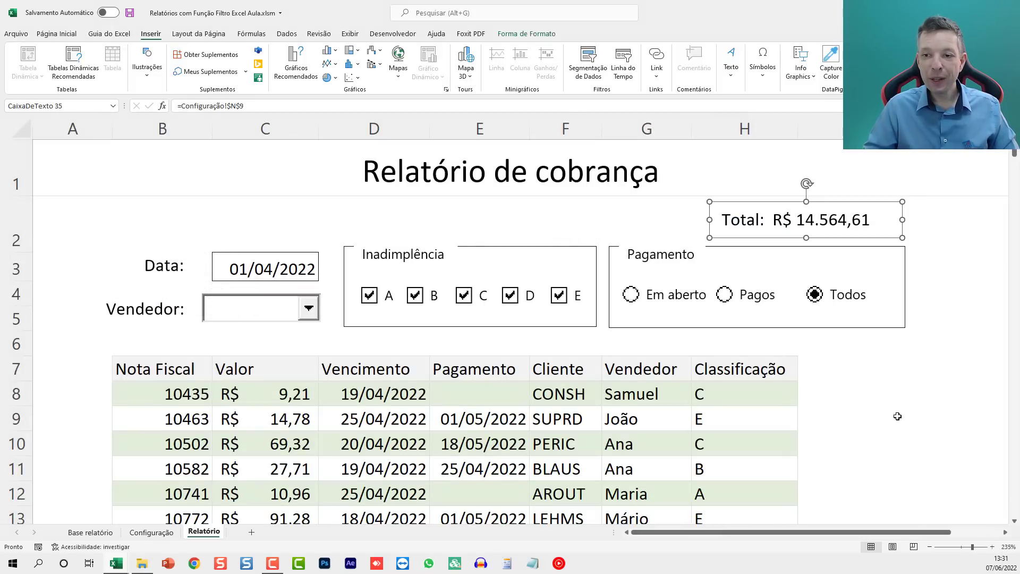
{"action": "left_click", "coordinate": [897, 439]}
Test the filters with Pagos, switch to Em aberto, and leave only class B checked under Inadimplência
{"action": "left_click", "coordinate": [750, 294]}
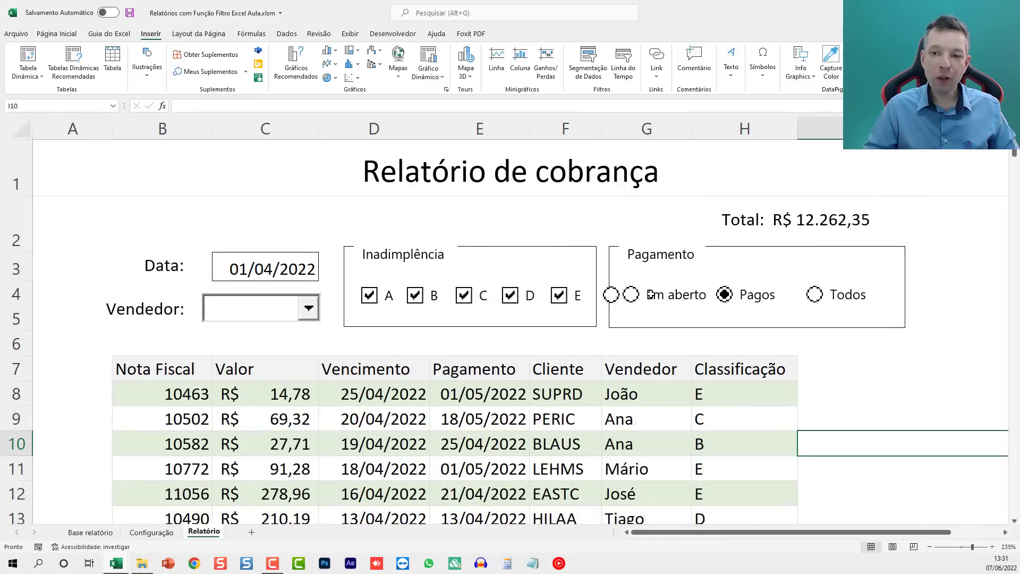
{"action": "left_click", "coordinate": [654, 295]}
{"action": "left_click", "coordinate": [559, 294]}
{"action": "left_click", "coordinate": [510, 295]}
{"action": "left_click", "coordinate": [415, 296]}
{"action": "left_click", "coordinate": [464, 295]}
{"action": "left_click", "coordinate": [415, 295]}
{"action": "left_click", "coordinate": [369, 296]}
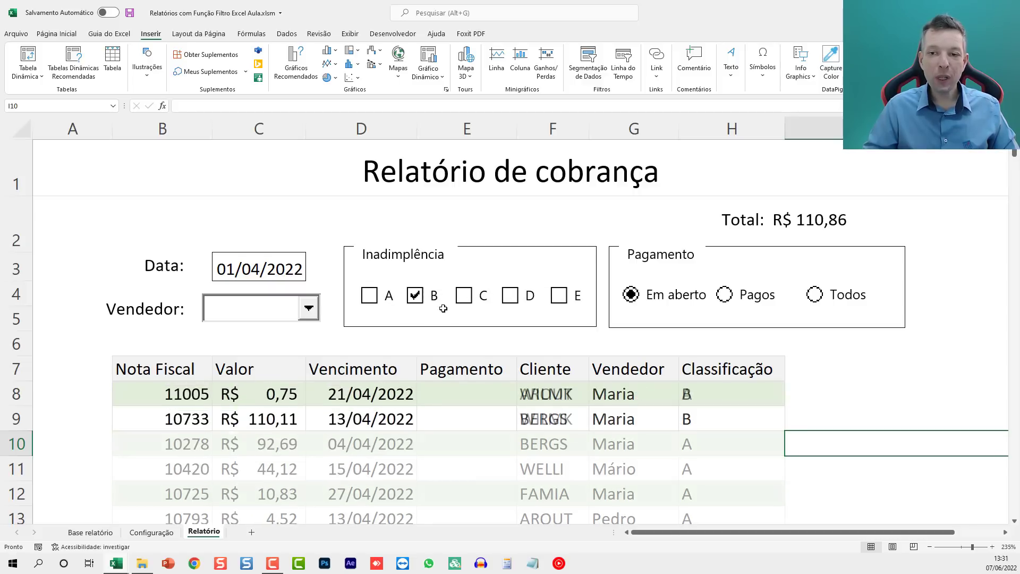
Widen columns C, E, F and G of the report table
{"action": "scroll", "coordinate": [566, 346], "scroll_direction": "down", "scroll_amount": 3, "text": "ctrl"}
{"action": "scroll", "coordinate": [566, 346], "scroll_direction": "down", "scroll_amount": 2, "text": "ctrl"}
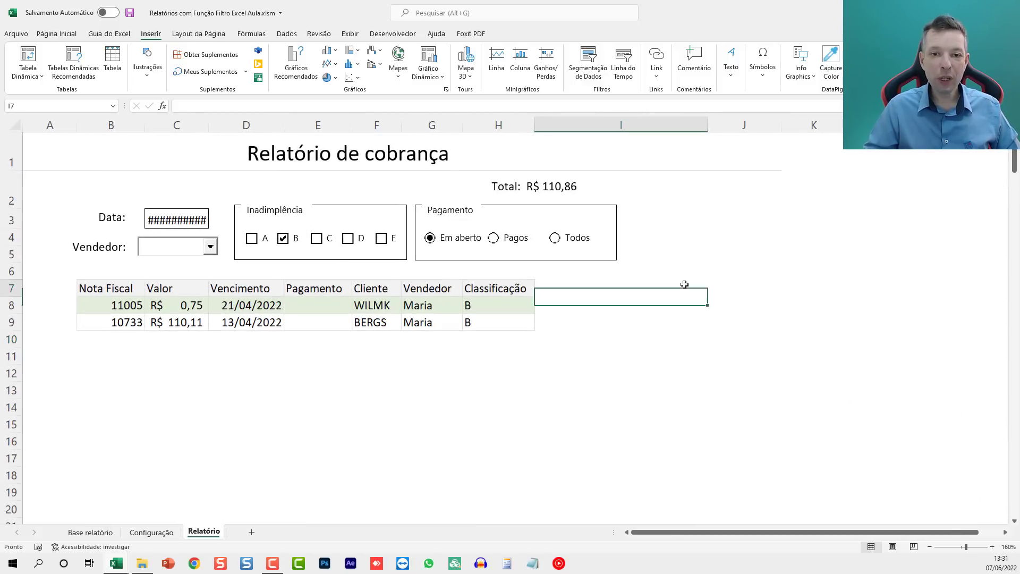
{"action": "left_click", "coordinate": [502, 299]}
{"action": "left_click_drag", "start_coordinate": [462, 126], "coordinate": [490, 127]}
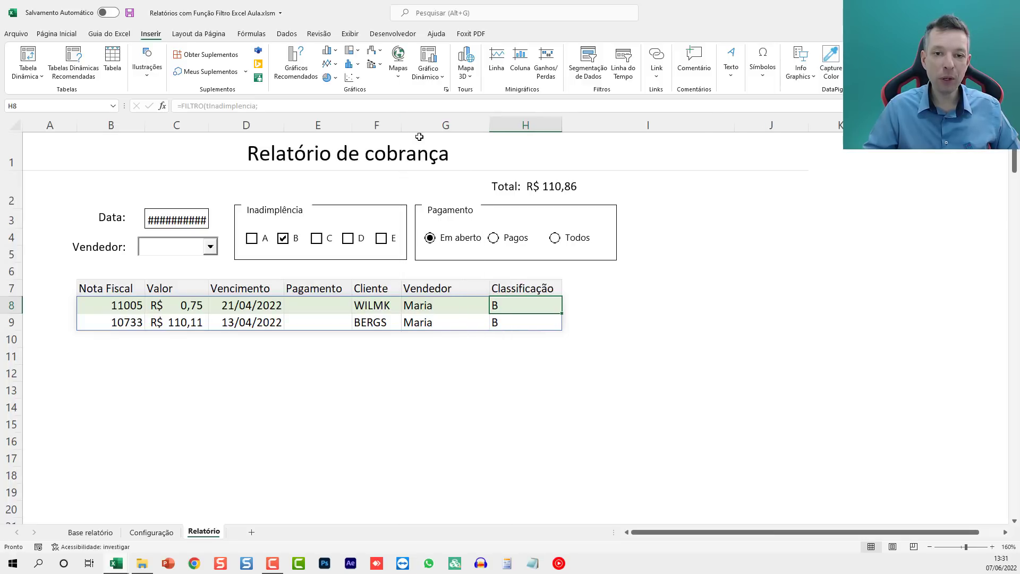
{"action": "left_click_drag", "start_coordinate": [403, 124], "coordinate": [430, 125]}
{"action": "left_click_drag", "start_coordinate": [208, 124], "coordinate": [214, 124]}
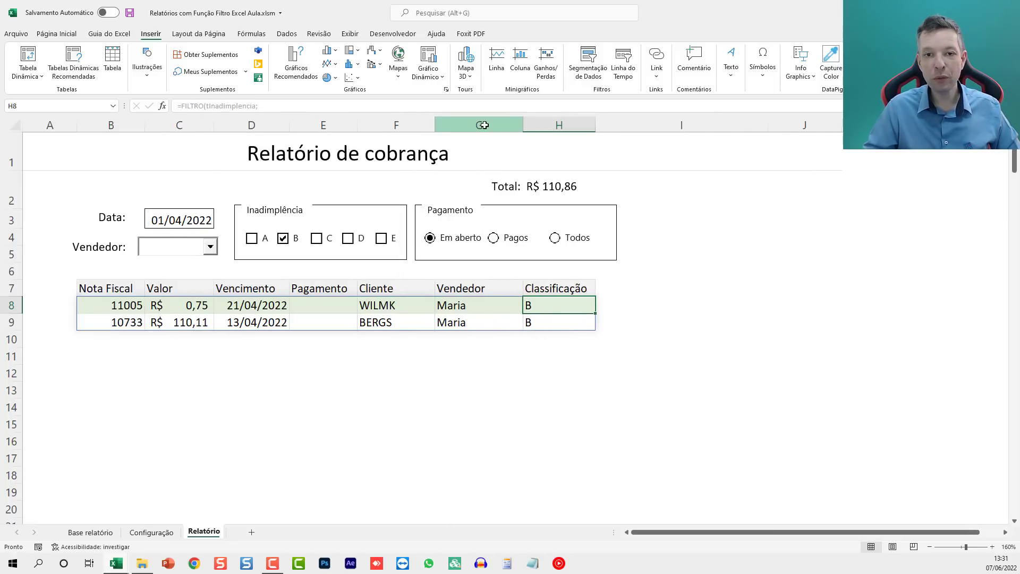
{"action": "left_click_drag", "start_coordinate": [435, 125], "coordinate": [448, 124]}
{"action": "left_click_drag", "start_coordinate": [357, 125], "coordinate": [367, 125]}
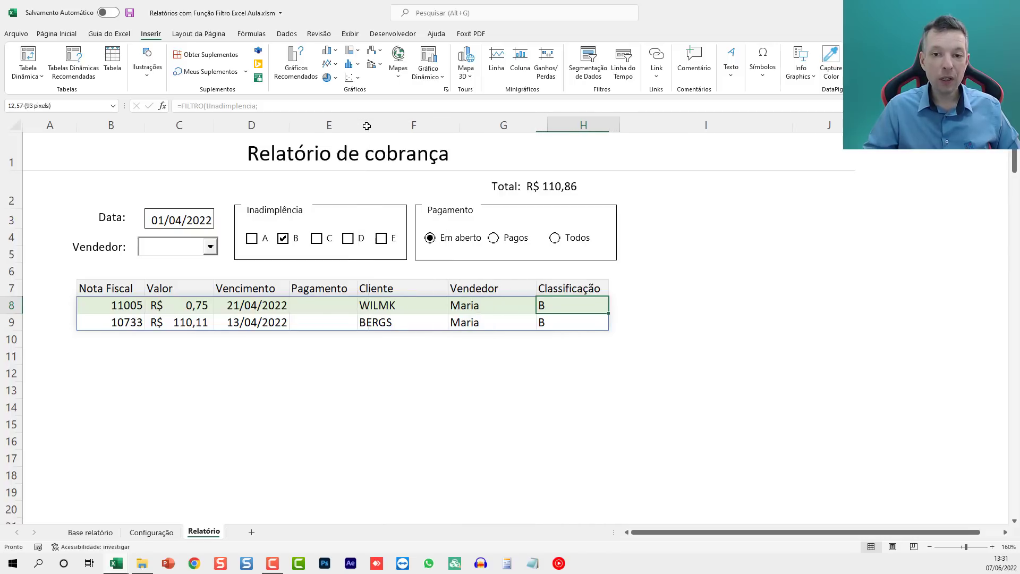
Append trailing spaces to the Cliente and Vendedor headers in F7 and G7
{"action": "left_click", "coordinate": [404, 291]}
{"action": "key", "text": "F2"}
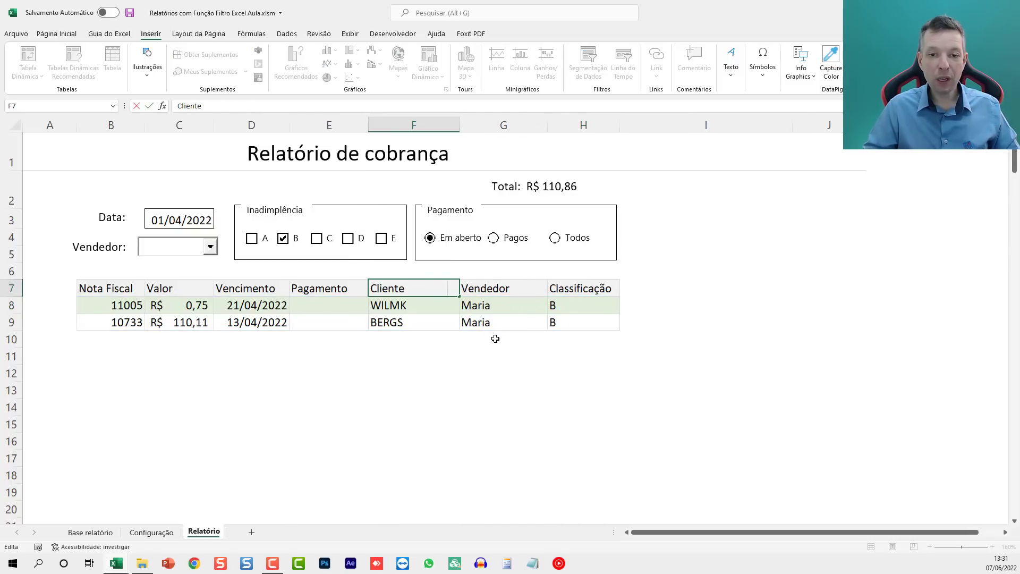
{"action": "key", "text": "Return"}
{"action": "key", "text": "Up"}
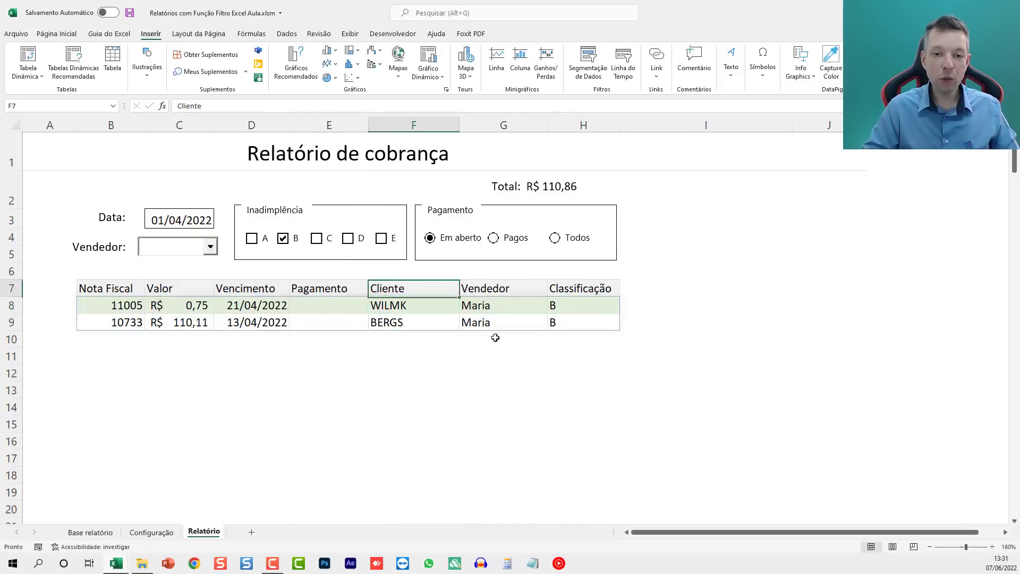
{"action": "key", "text": "Right"}
{"action": "key", "text": "F2"}
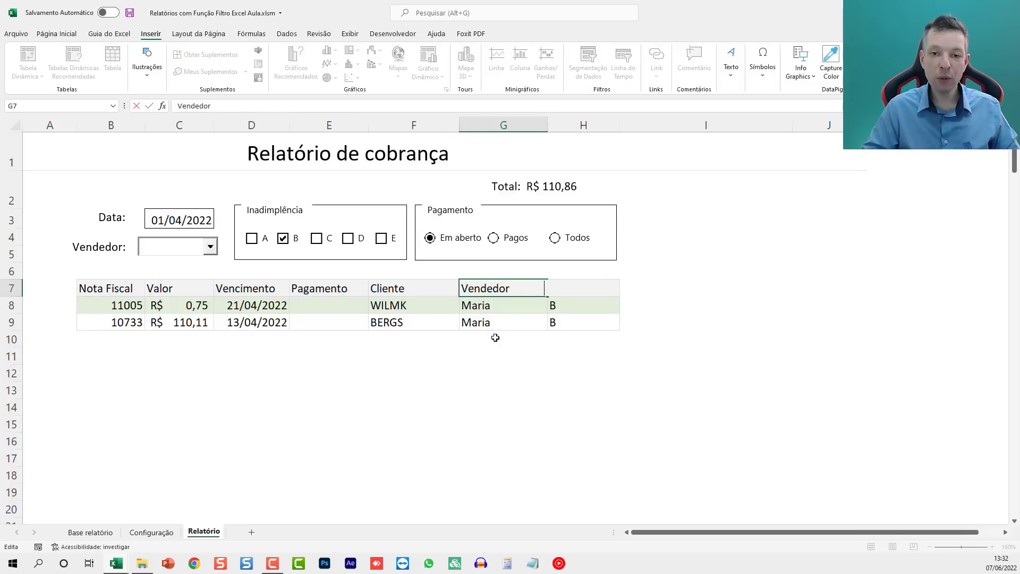
{"action": "key", "text": "Tab"}
Append trailing spaces to the Pagamento, Vencimento, Valor and Nota Fiscal headers in row 7
{"action": "key", "text": "Left"}
{"action": "key", "text": "Left"}
{"action": "key", "text": "Left"}
{"action": "key", "text": "F2"}
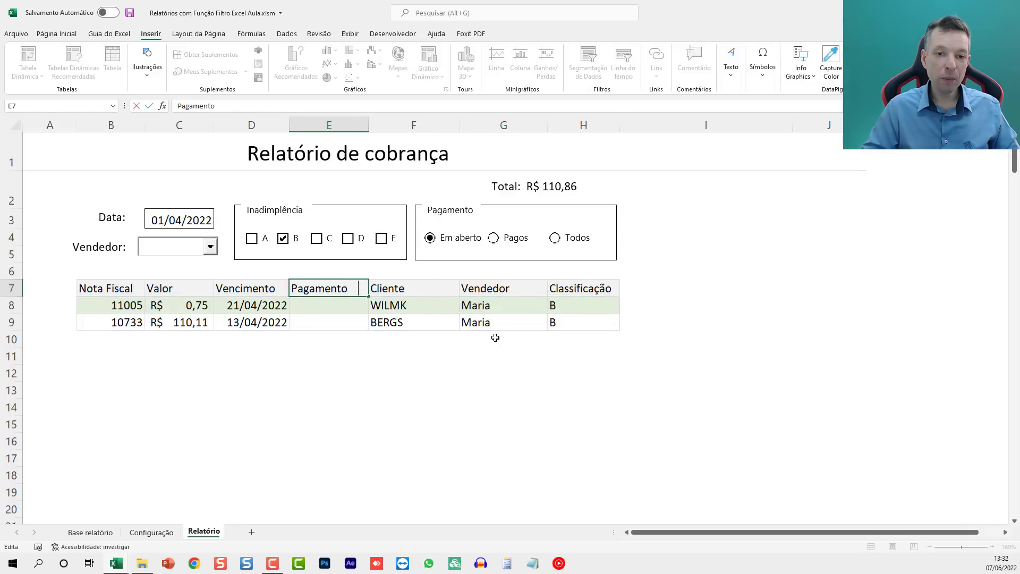
{"action": "key", "text": "Return"}
{"action": "key", "text": "Up"}
{"action": "key", "text": "Left"}
{"action": "key", "text": "F2"}
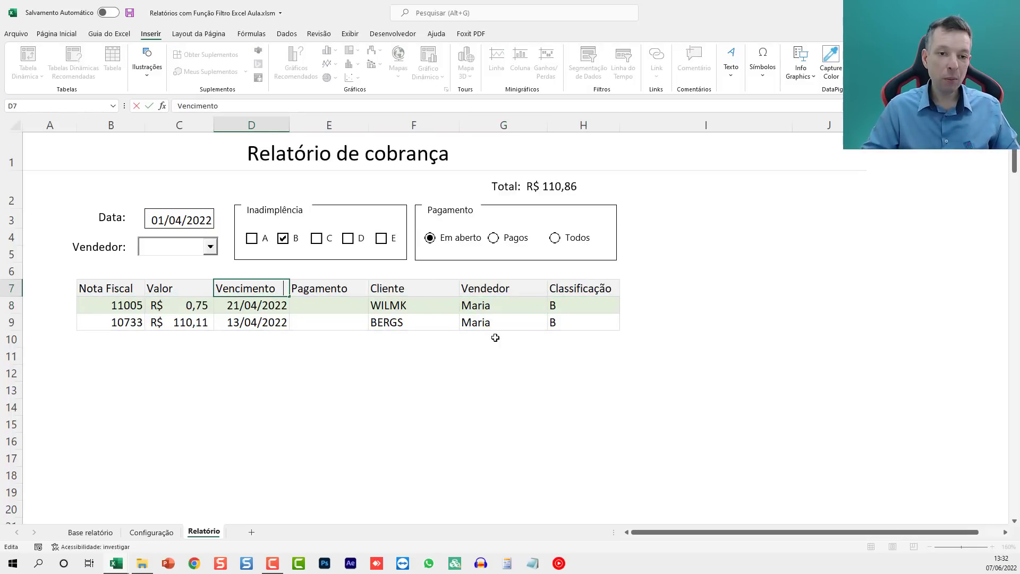
{"action": "key", "text": "Left"}
{"action": "key", "text": "F2"}
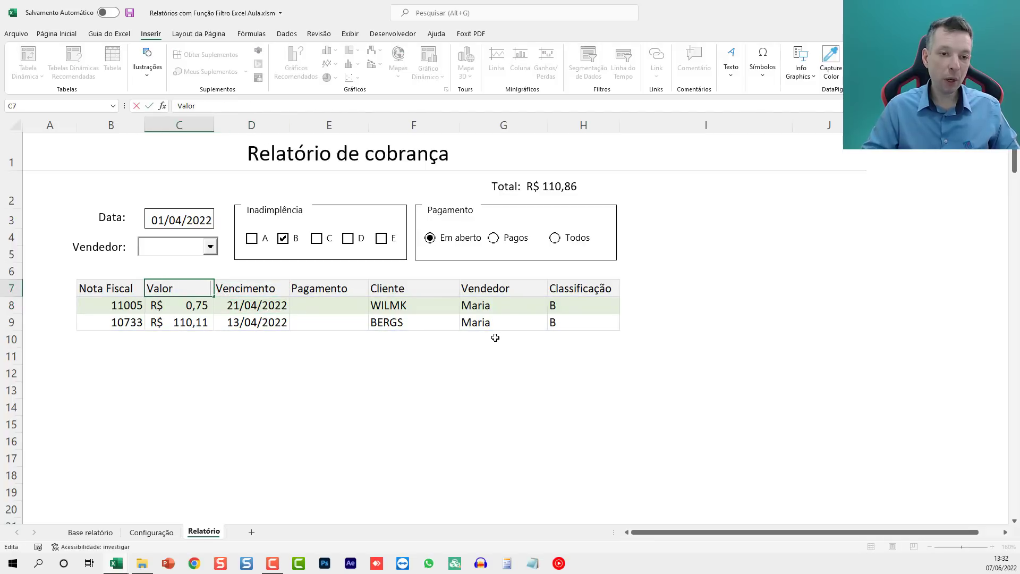
{"action": "key", "text": "Return"}
{"action": "key", "text": "Up"}
{"action": "key", "text": "Left"}
{"action": "key", "text": "F2"}
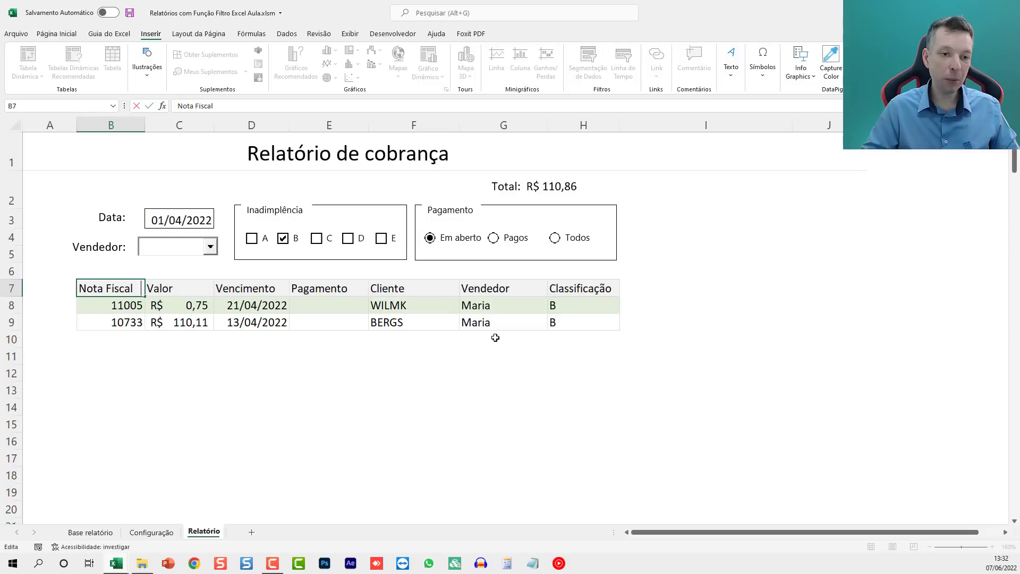
{"action": "key", "text": "Return"}
Test the report by cycling the Pagamento options and toggling the Inadimplência classes, leaving A, D and E checked with Todos selected
{"action": "left_click", "coordinate": [494, 238]}
{"action": "left_click", "coordinate": [578, 236]}
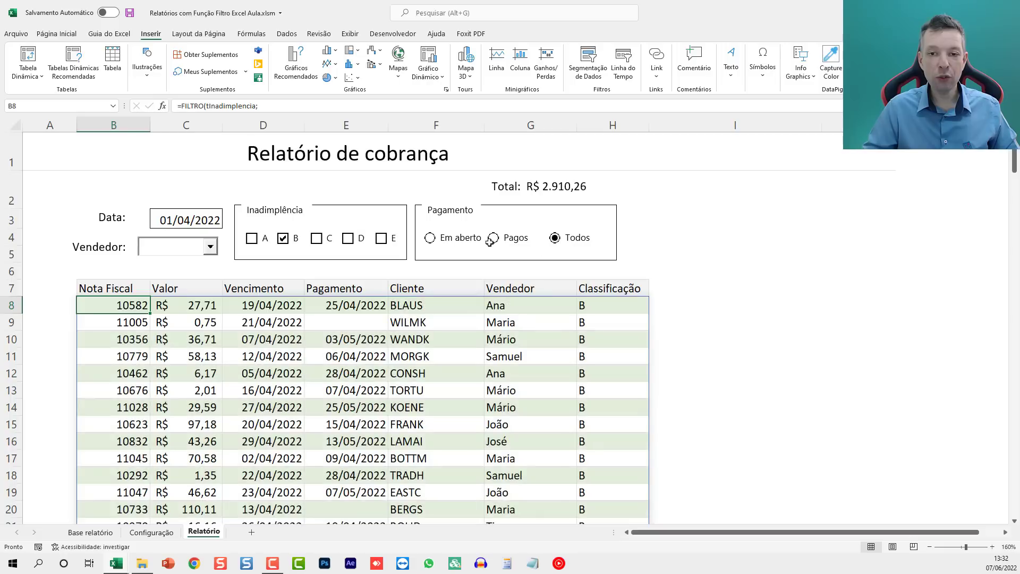
{"action": "left_click", "coordinate": [471, 235]}
{"action": "left_click", "coordinate": [381, 238]}
{"action": "left_click", "coordinate": [316, 238]}
{"action": "left_click", "coordinate": [347, 238]}
{"action": "left_click", "coordinate": [251, 238]}
{"action": "left_click", "coordinate": [283, 238]}
{"action": "left_click", "coordinate": [322, 238]}
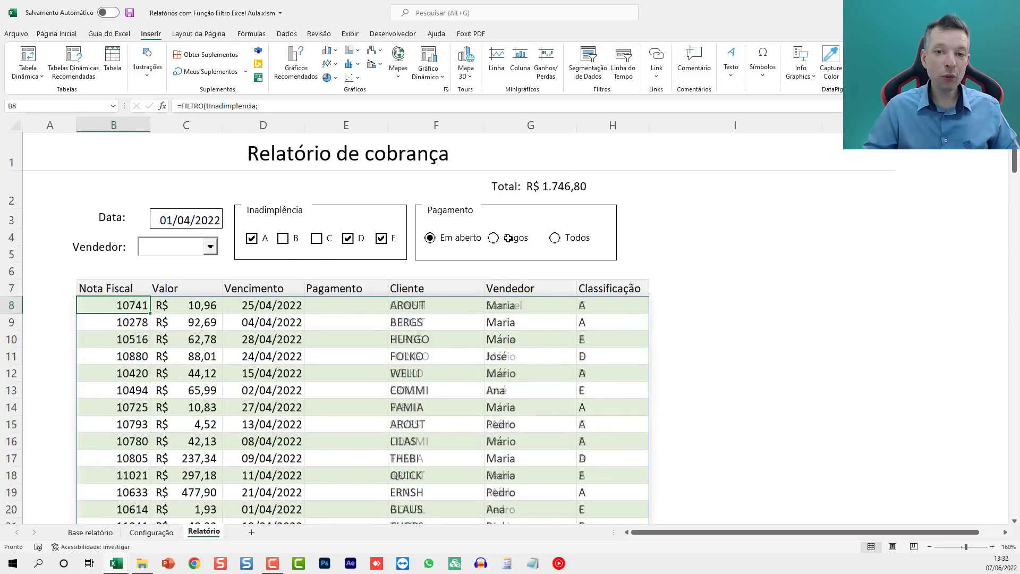
{"action": "left_click", "coordinate": [499, 237]}
{"action": "left_click", "coordinate": [555, 237]}
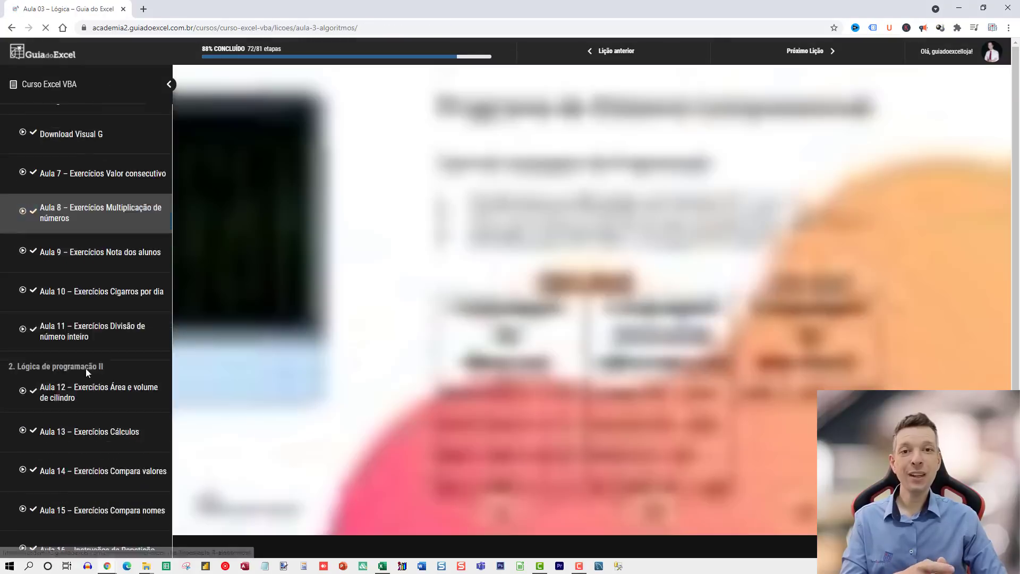
{"action": "scroll", "coordinate": [86, 409], "scroll_direction": "down", "scroll_amount": 9}
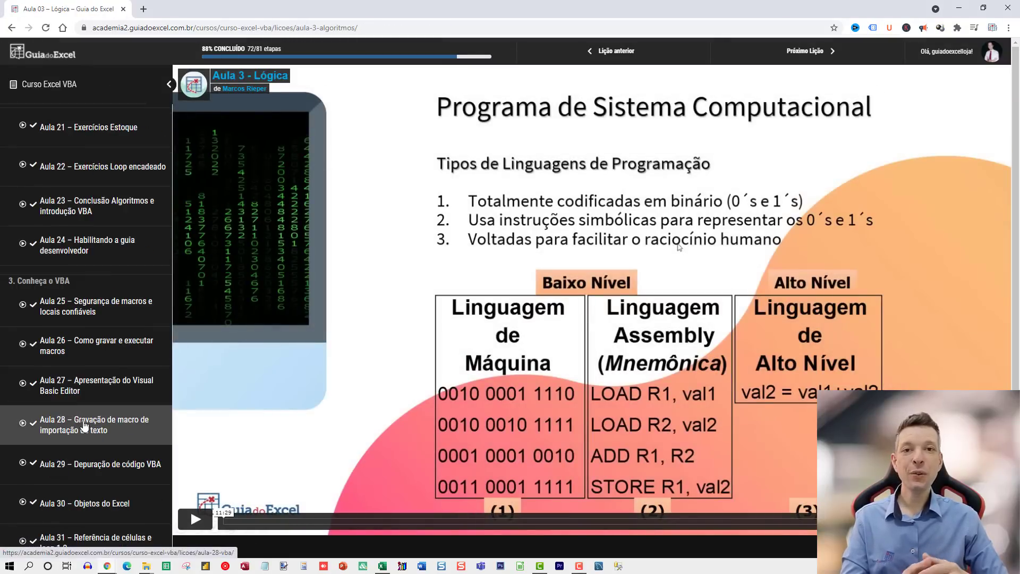
{"action": "scroll", "coordinate": [80, 420], "scroll_direction": "down", "scroll_amount": 8}
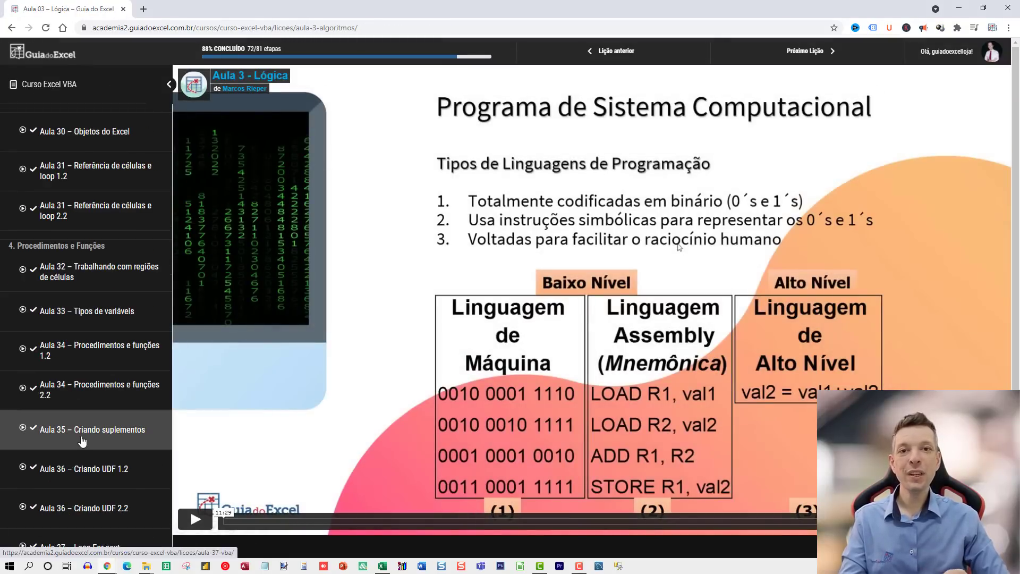
{"action": "scroll", "coordinate": [82, 425], "scroll_direction": "down", "scroll_amount": 5}
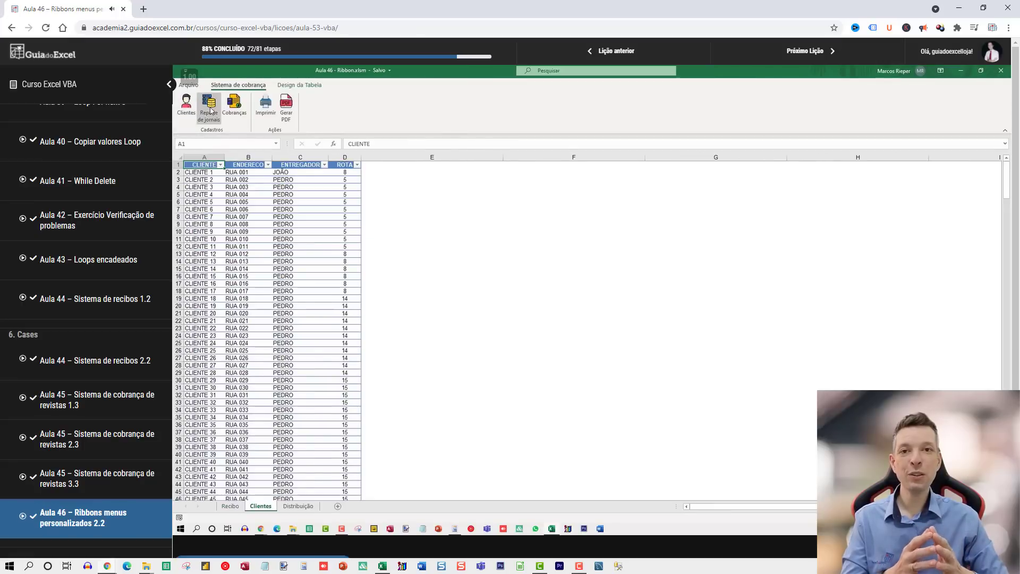